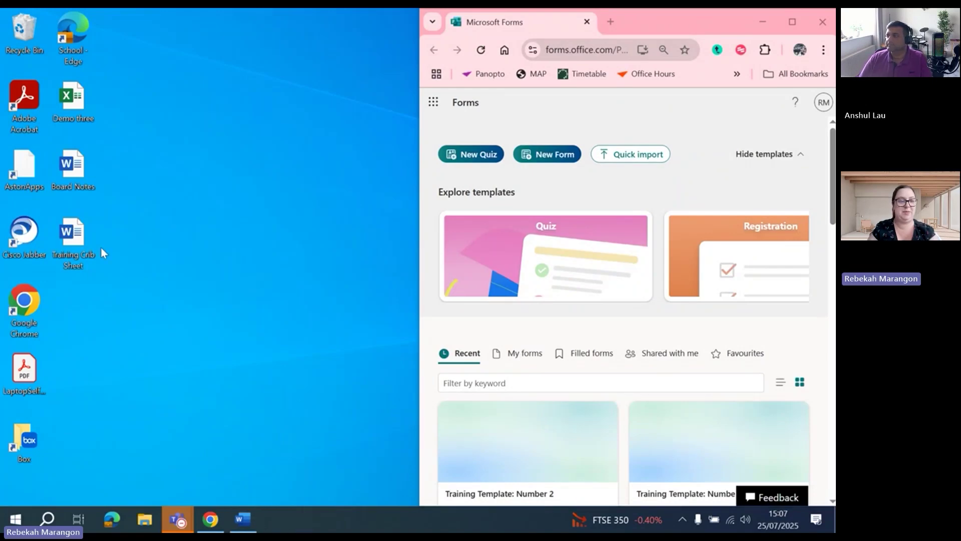
# Open the Training Crib Sheet in Word and copy its Training Template 1 Forms link
pyautogui.doubleClick(66, 238)
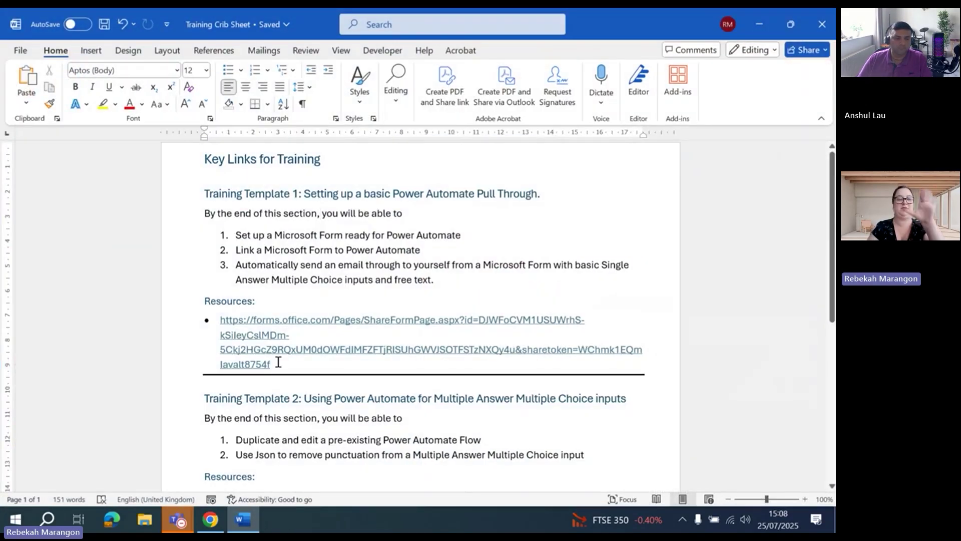
pyautogui.moveTo(281, 366); pyautogui.dragTo(228, 326)
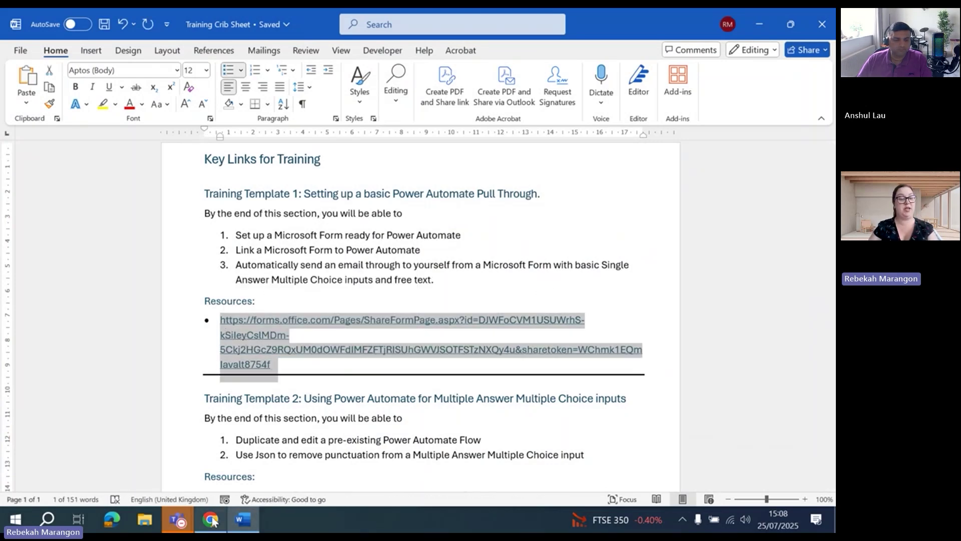
pyautogui.click(178, 520)
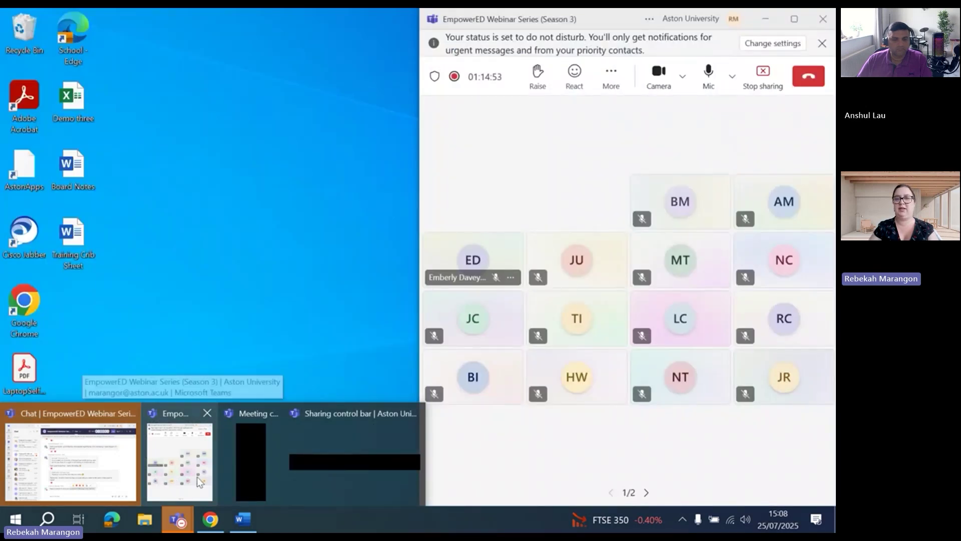
# Paste the Training Template 1 Forms link into the maximized Teams meeting chat and send it
pyautogui.click(197, 478)
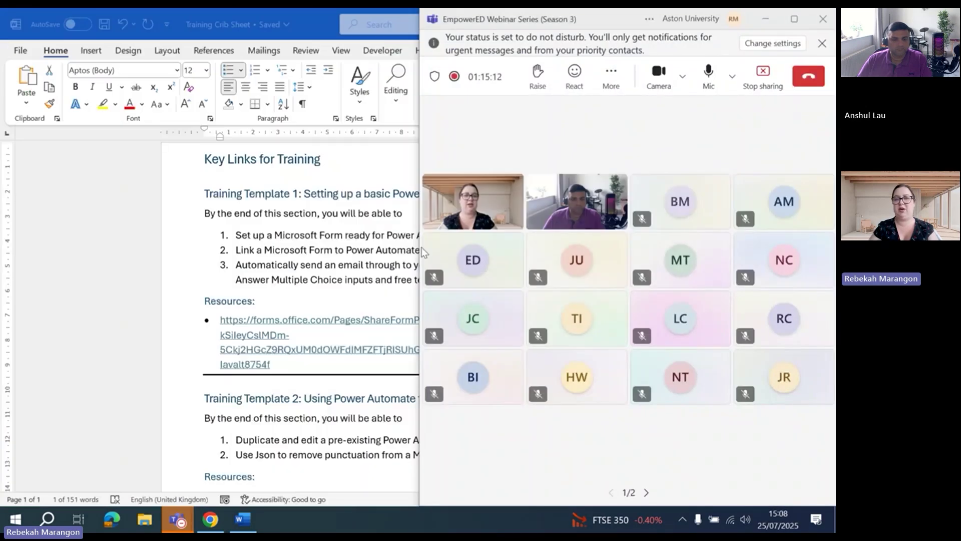
pyautogui.click(792, 20)
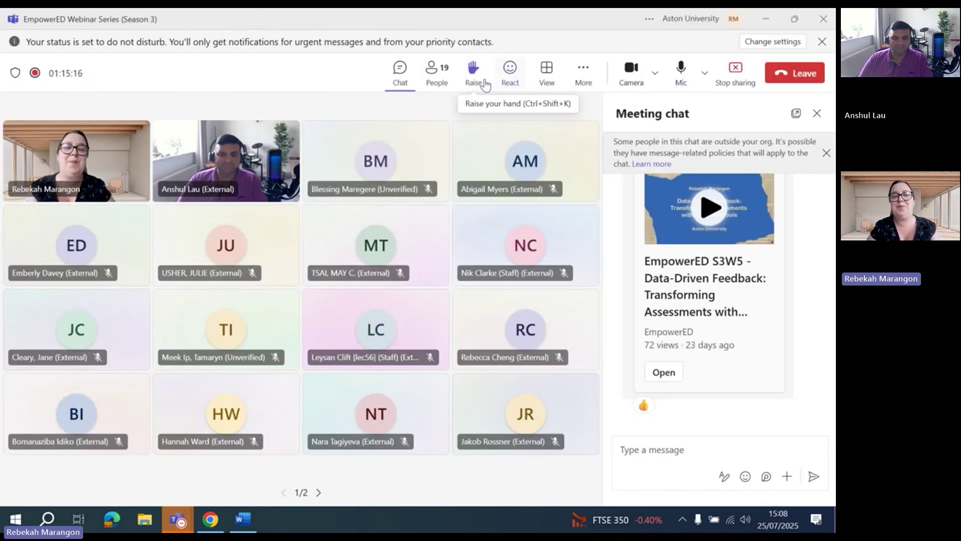
pyautogui.click(655, 449)
pyautogui.write('https://forms.office.com/Pages/ShareFormPage.aspx?id=DJWFoCVM1USUWrhS-kSileyCslMDm-5Ckj2HGcZ9RQxUM0dOWFdIMFZFTjRISUhGWVJSOTFSTzNXQy4u&sharetoken=WChmk1EQmlavalt8754f')
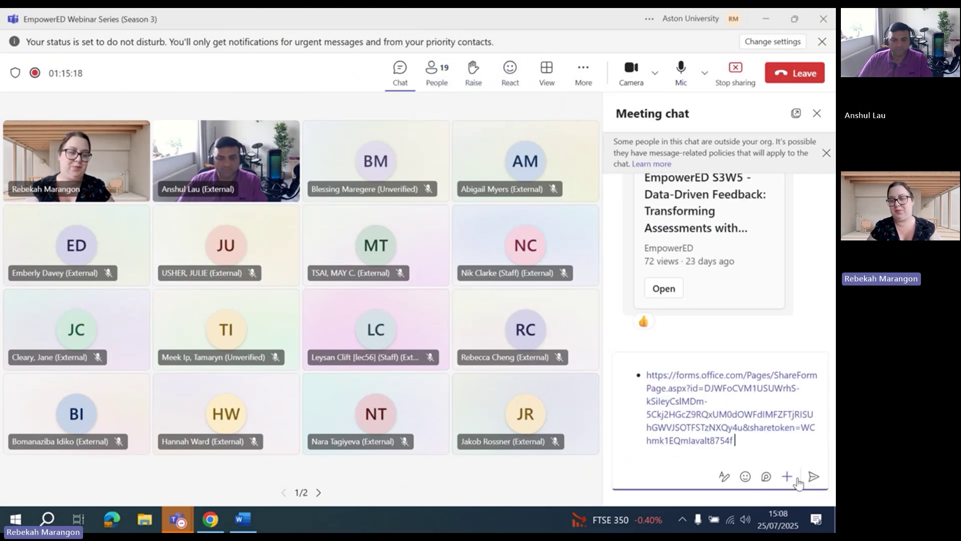
pyautogui.click(813, 476)
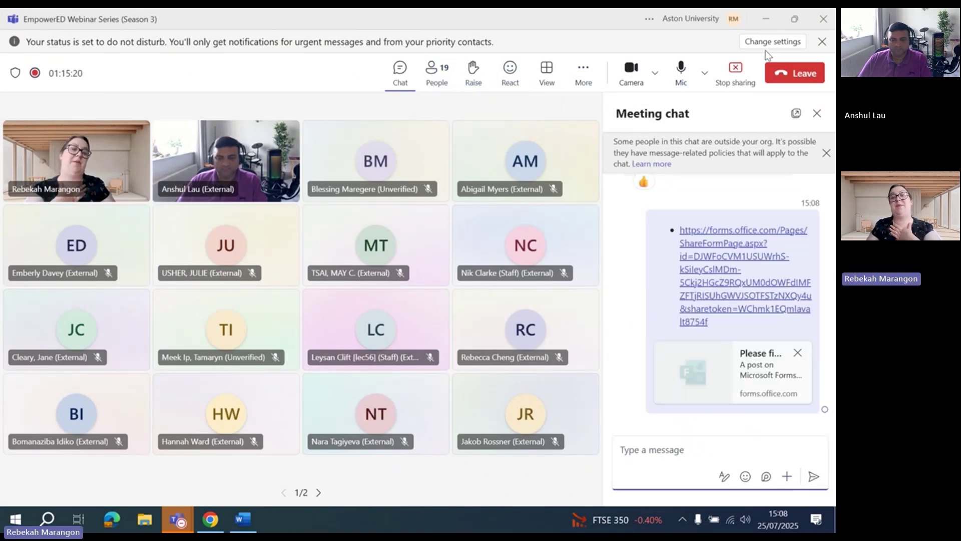
# Open the Training Template 1 form from Word's link and duplicate it as your own copy
pyautogui.click(766, 22)
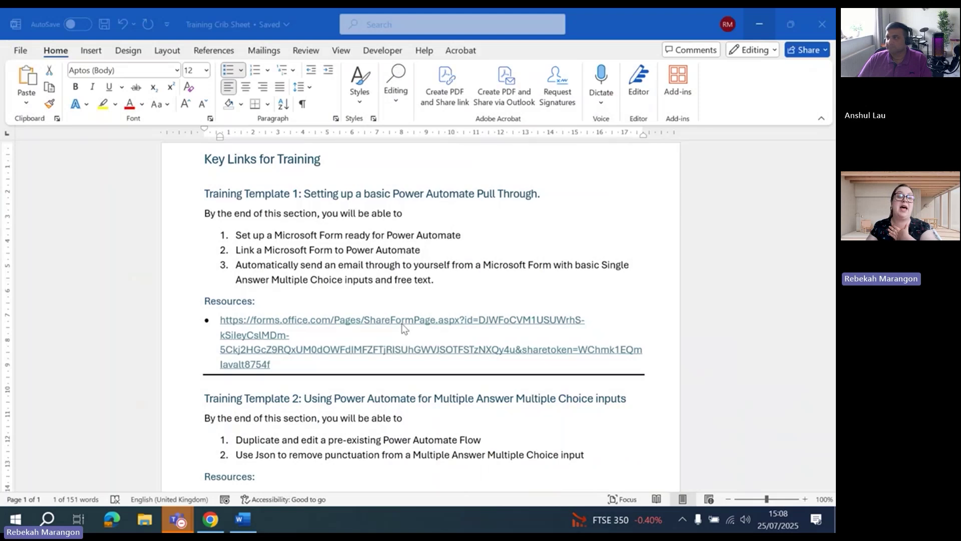
pyautogui.tripleClick(338, 324)
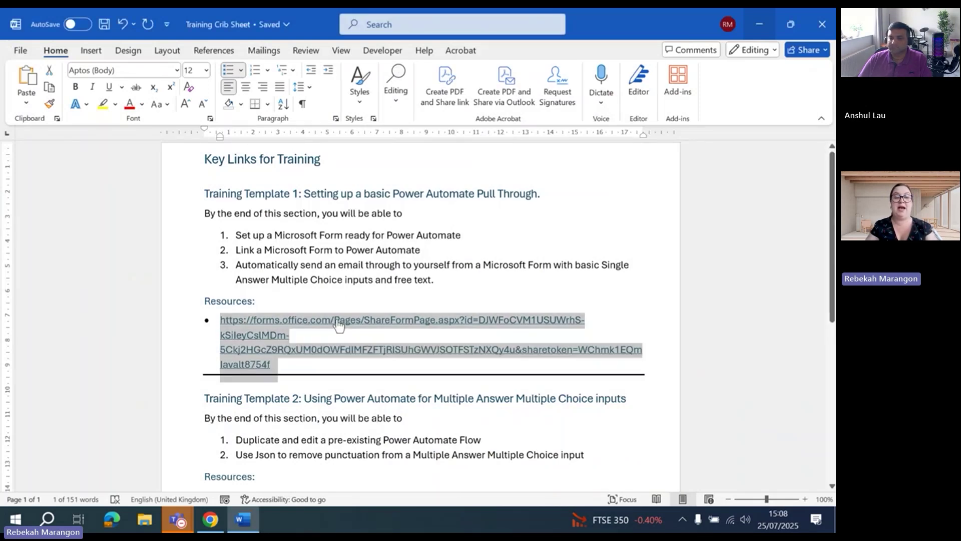
pyautogui.click(340, 321)
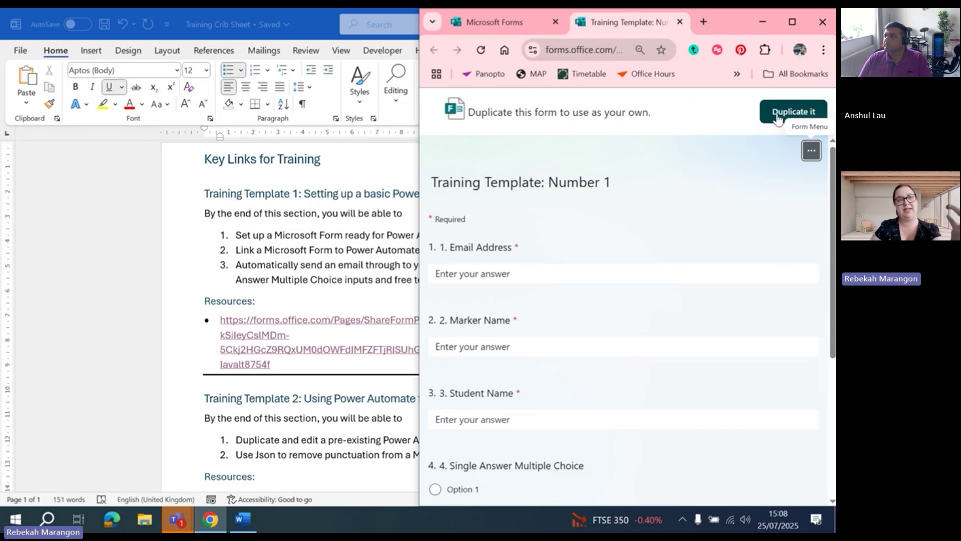
pyautogui.click(778, 117)
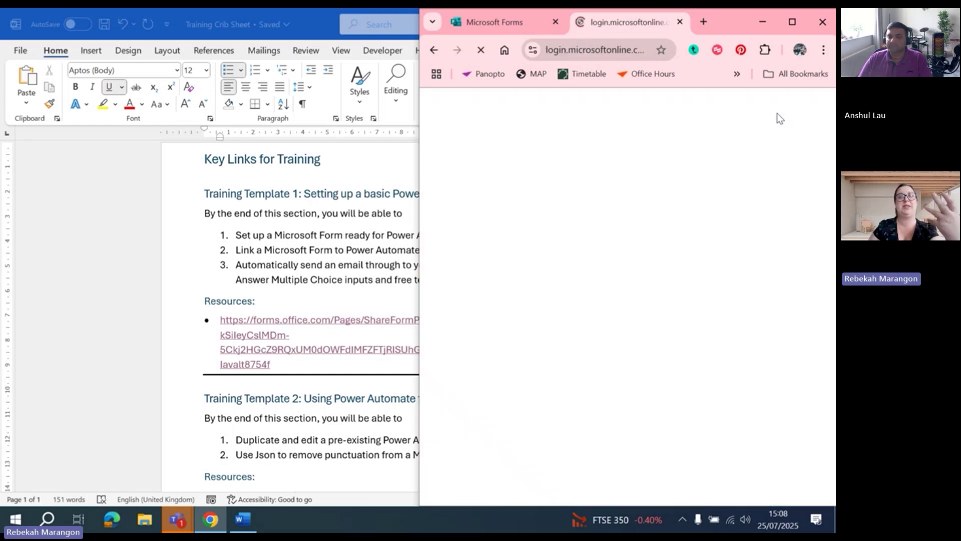
pyautogui.click(793, 22)
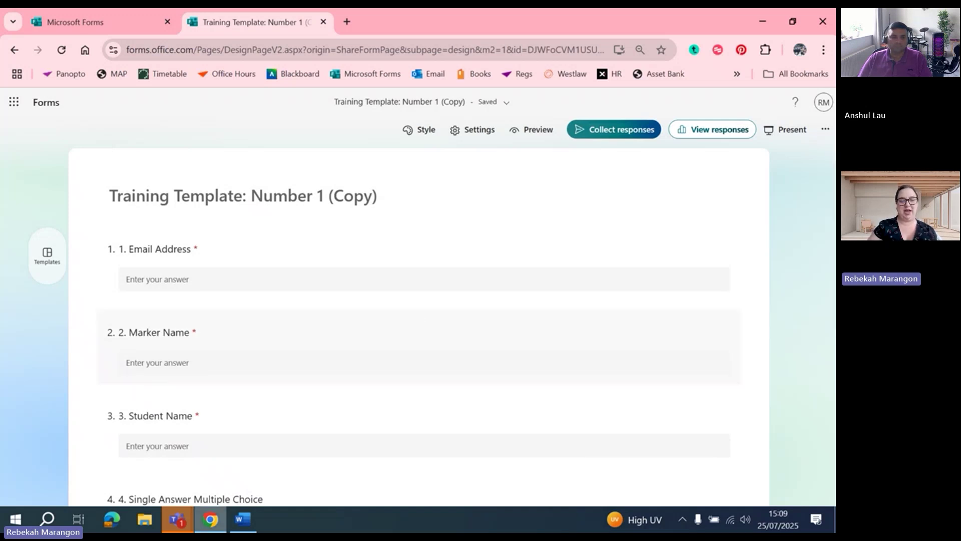
pyautogui.moveTo(242, 519)
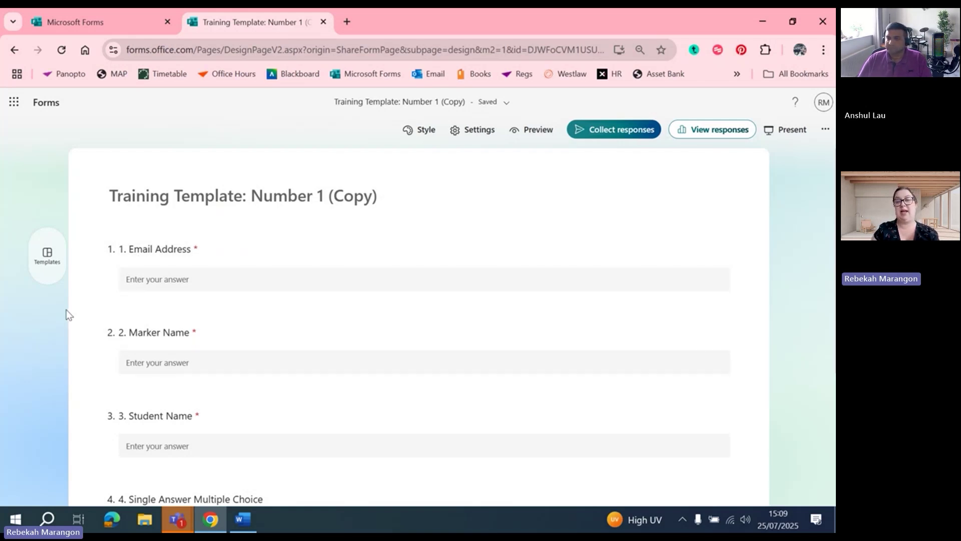
pyautogui.moveTo(835, 170); pyautogui.dragTo(834, 214)
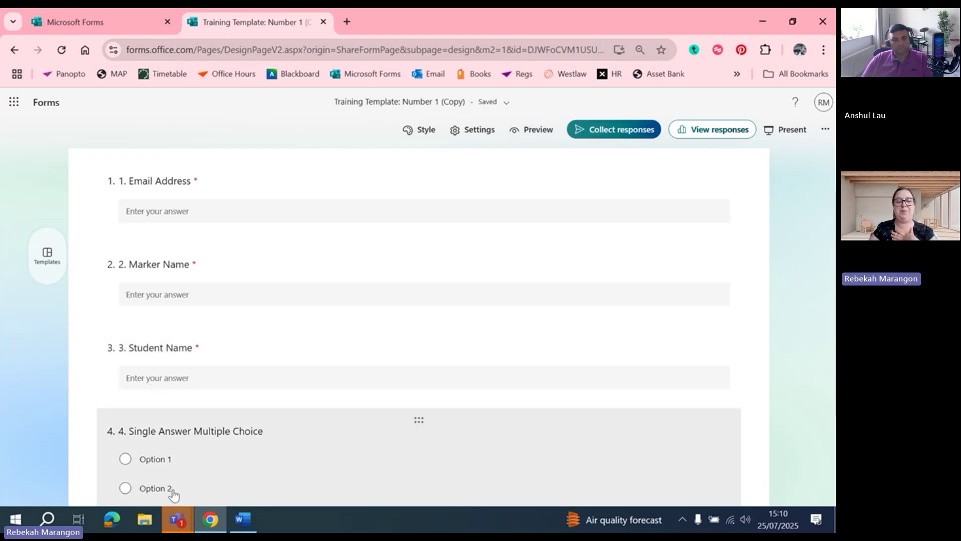
pyautogui.scroll(-2, 673, 395)
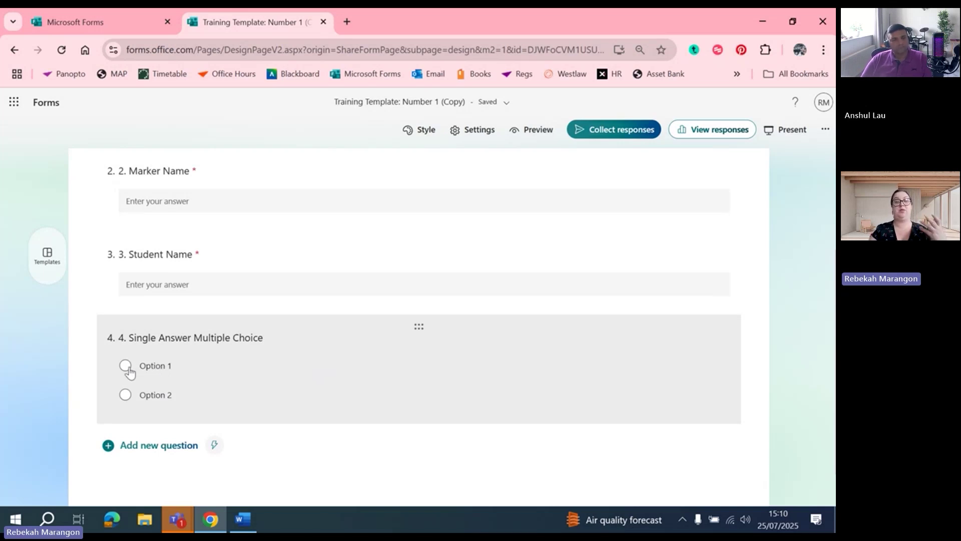
pyautogui.click(523, 137)
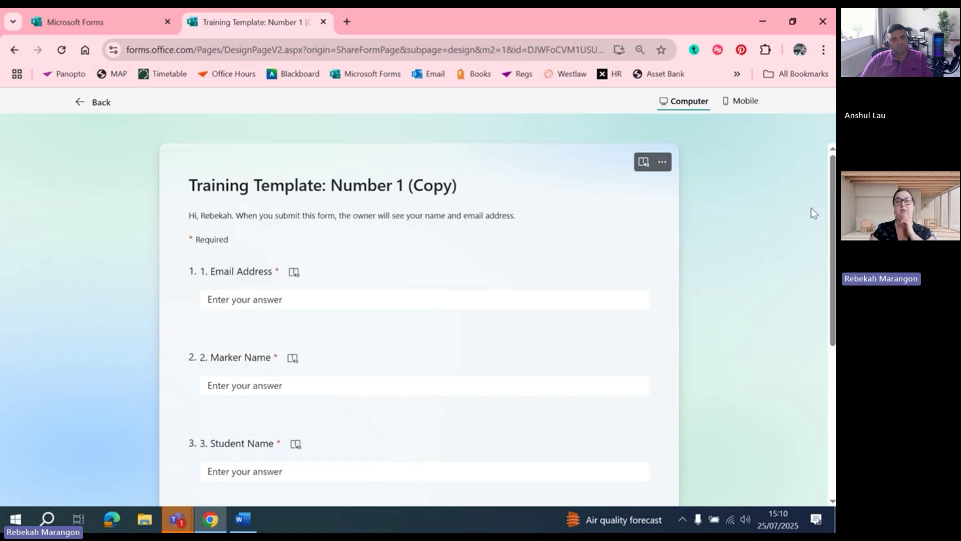
pyautogui.scroll(-5, 828, 305)
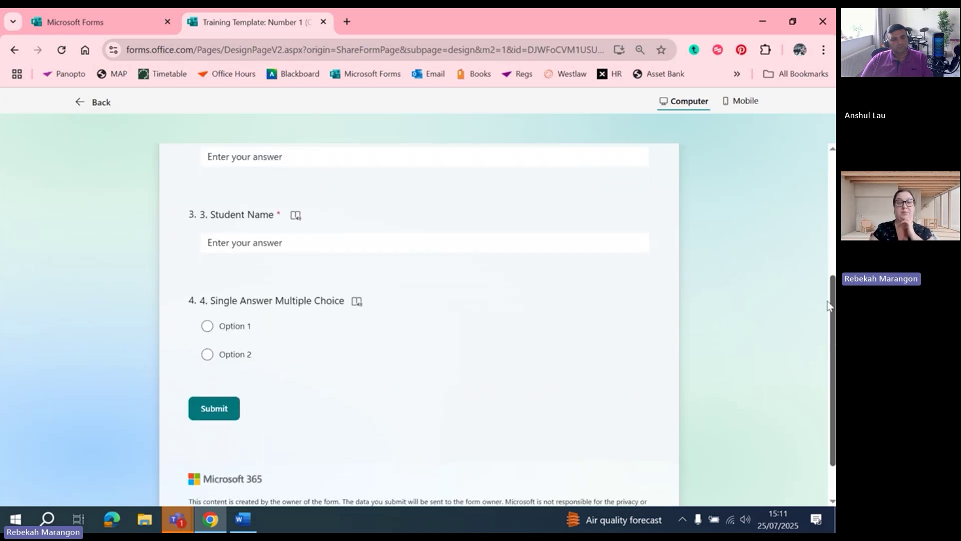
pyautogui.click(206, 326)
pyautogui.click(207, 354)
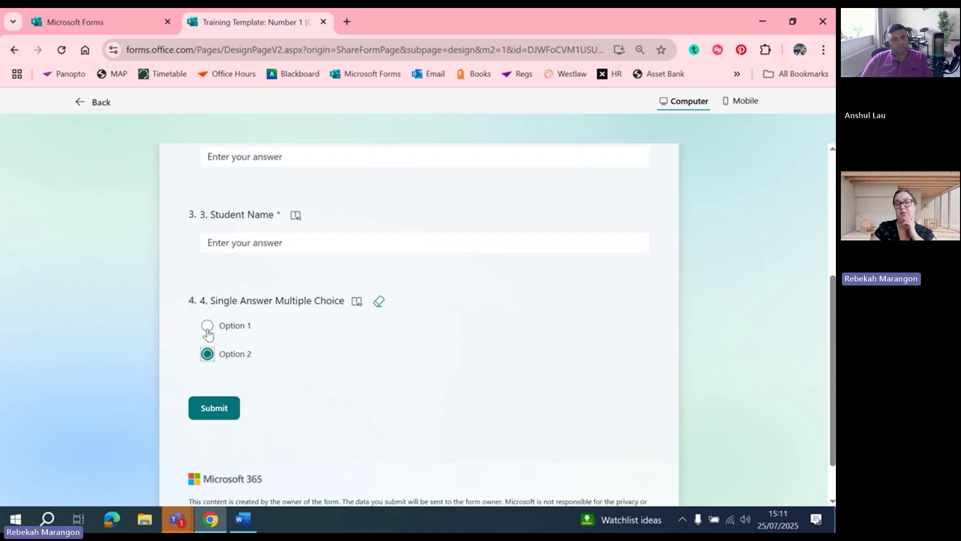
pyautogui.click(207, 326)
pyautogui.click(207, 357)
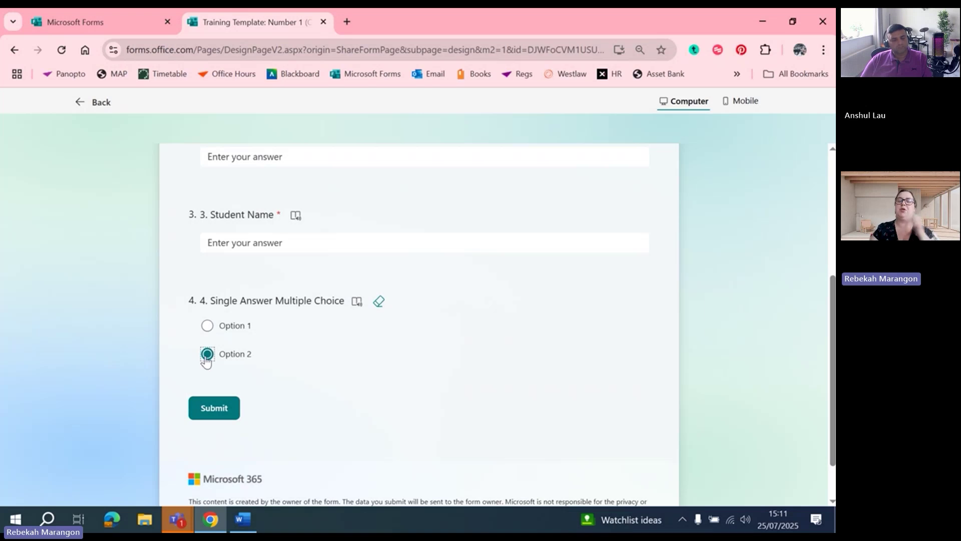
pyautogui.click(88, 98)
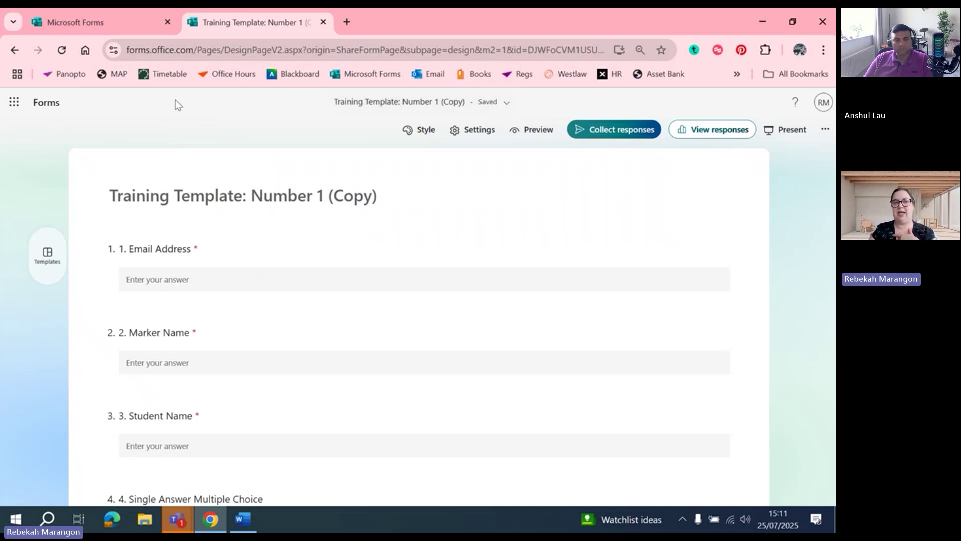
# Go through the App launcher's full app list to the Microsoft 365 Copilot Search page
pyautogui.click(14, 102)
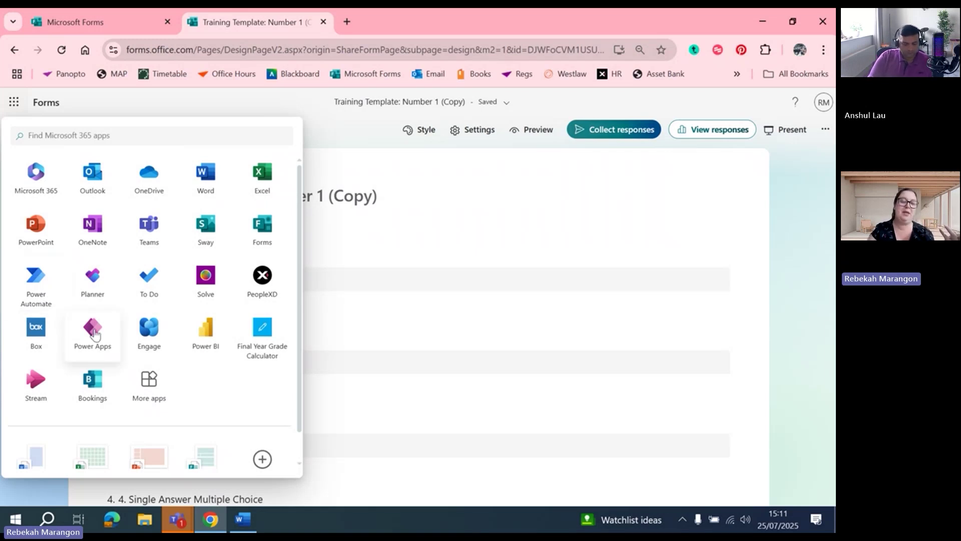
pyautogui.click(159, 399)
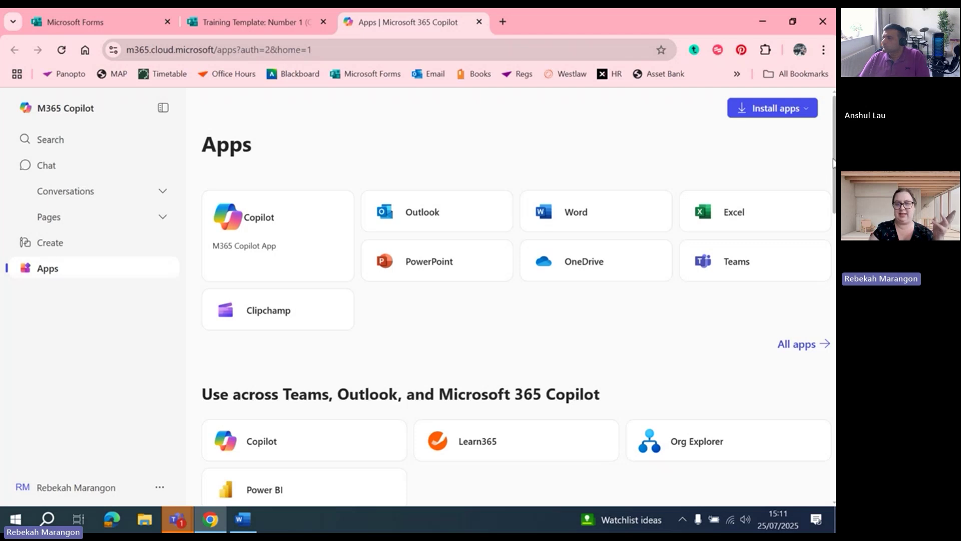
pyautogui.scroll(-1, 333, 163)
pyautogui.scroll(-5, 516, 296)
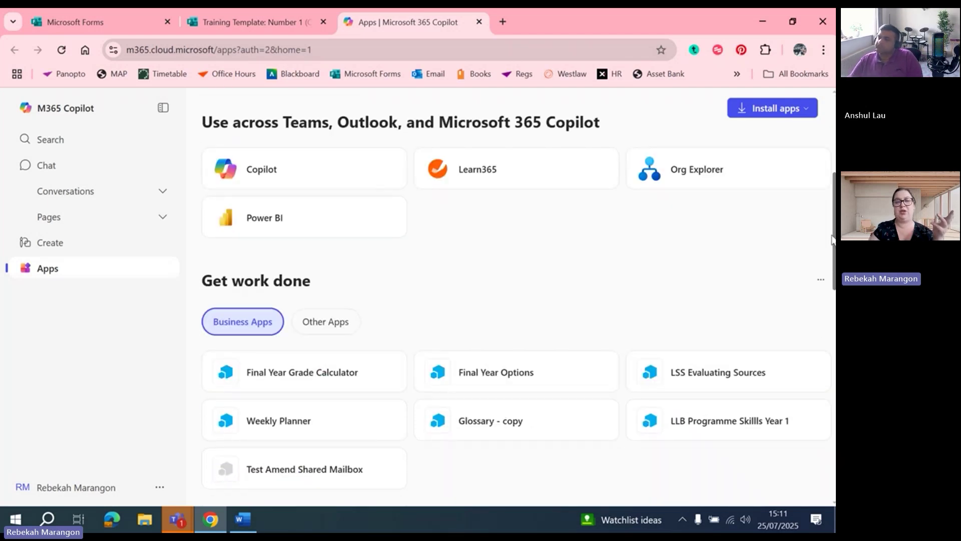
pyautogui.scroll(6, 516, 295)
pyautogui.moveTo(832, 159); pyautogui.dragTo(816, 365)
pyautogui.scroll(-1, 813, 365)
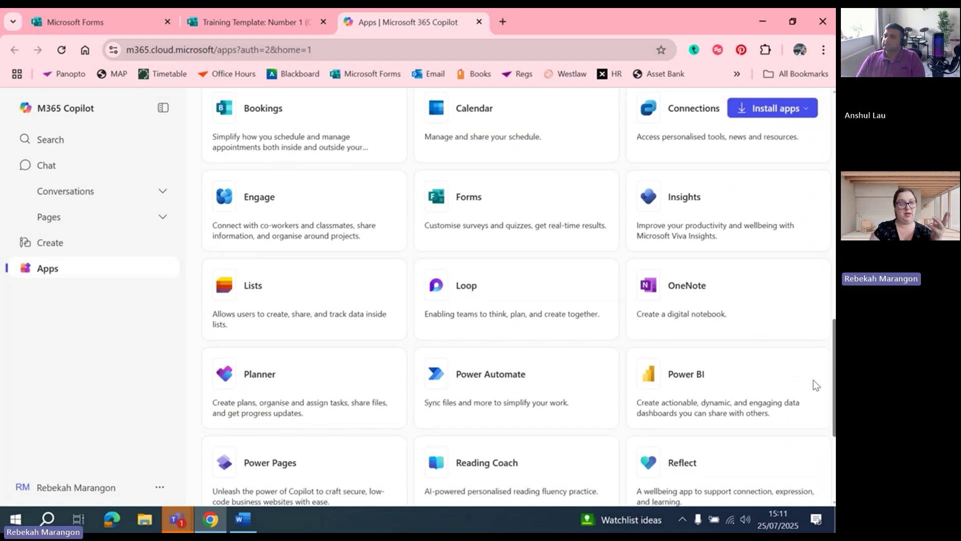
pyautogui.click(62, 142)
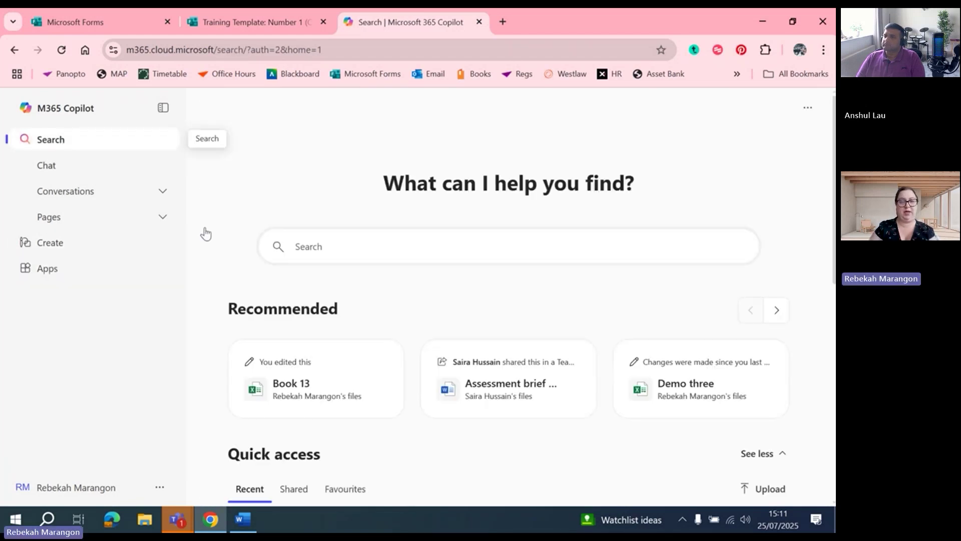
# Search 'Powe' to find Power Automate, open it, and sign in
pyautogui.click(328, 252)
pyautogui.write('Powe')
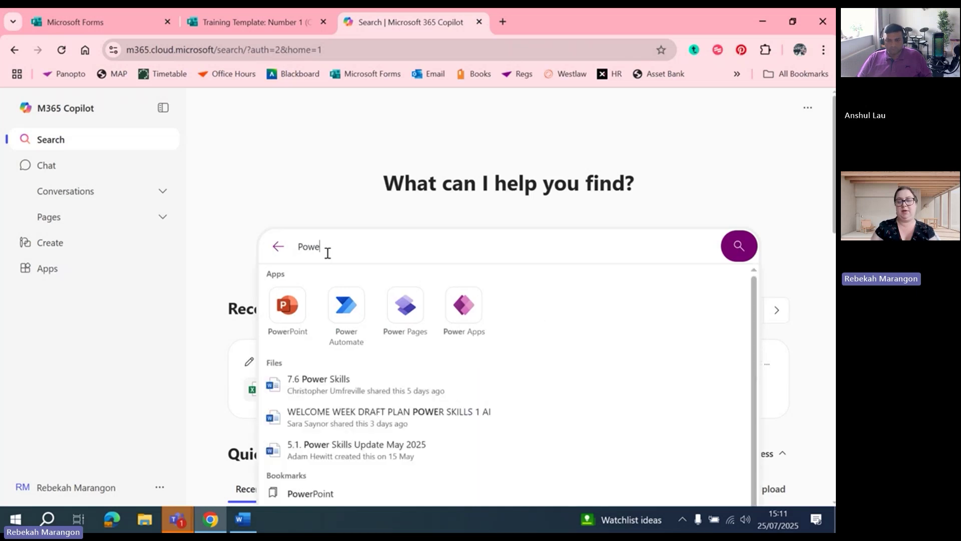
pyautogui.click(347, 306)
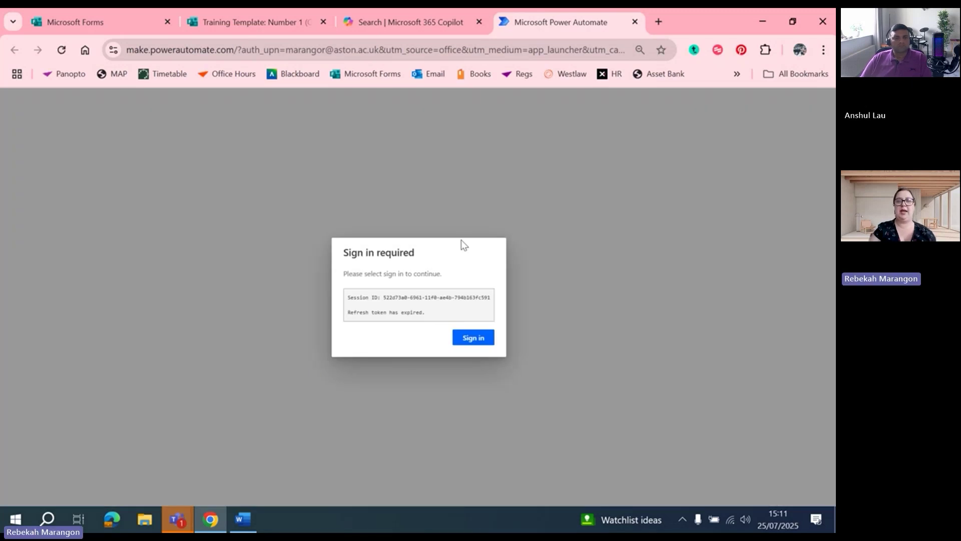
pyautogui.click(471, 338)
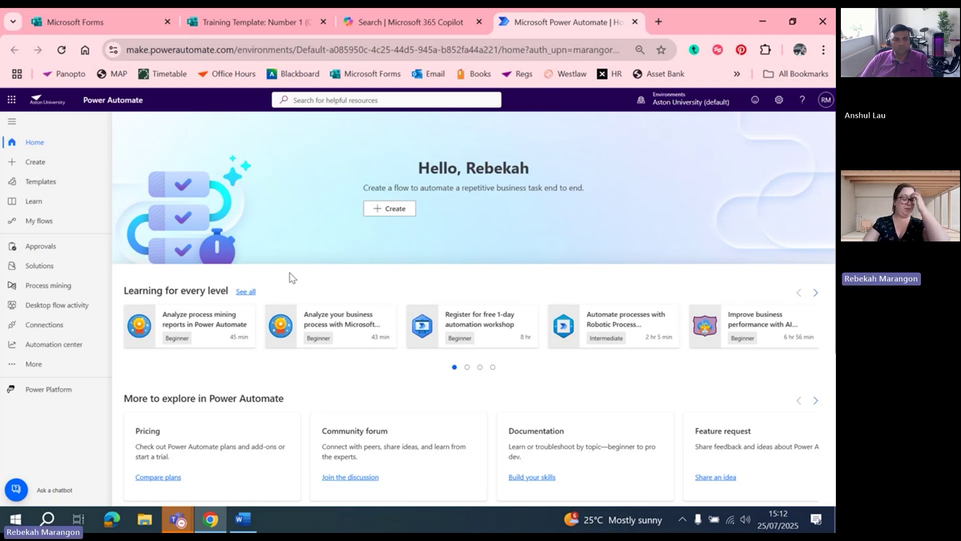
# Show the My flows list and expand the New flow dropdown
pyautogui.click(31, 224)
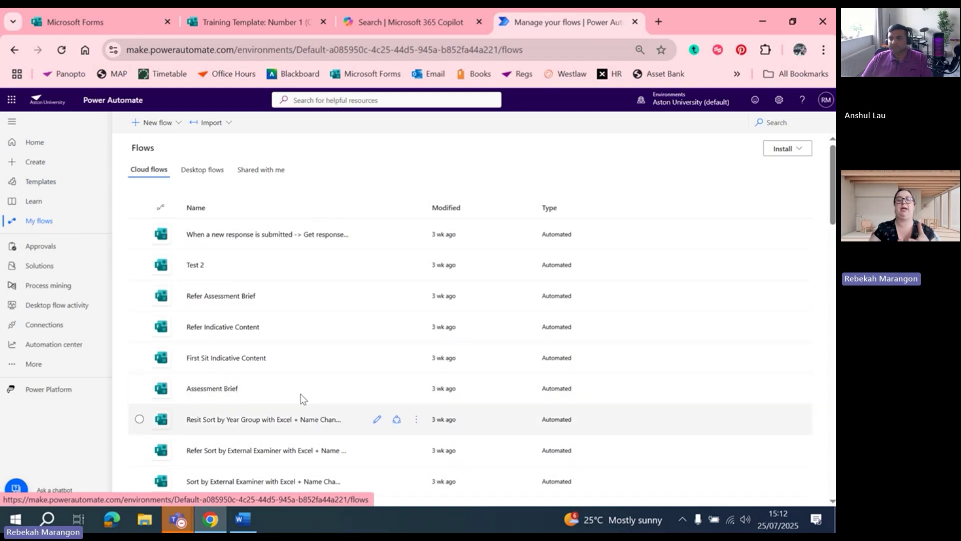
pyautogui.moveTo(832, 178)
pyautogui.mouseDown()
pyautogui.moveTo(833, 323)
pyautogui.moveTo(833, 179)
pyautogui.mouseUp()
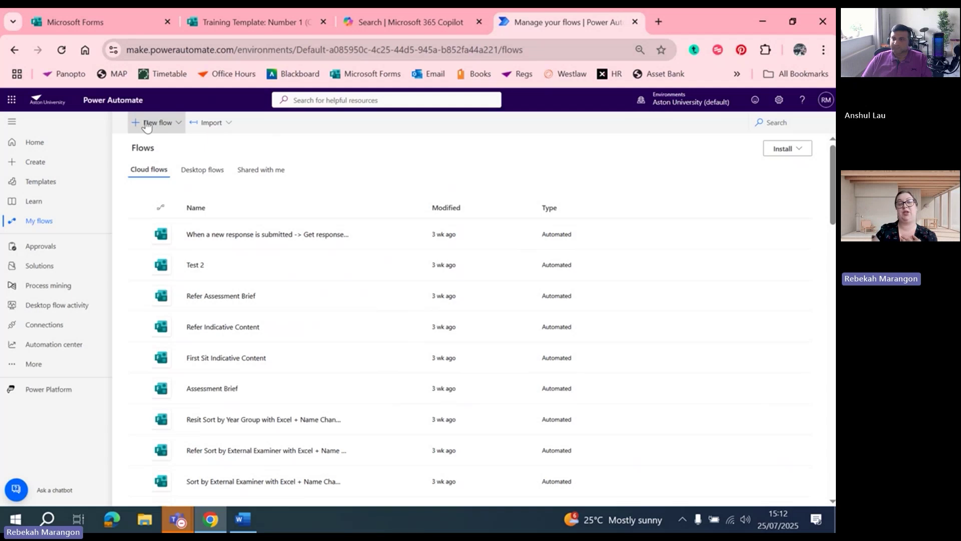
pyautogui.click(147, 123)
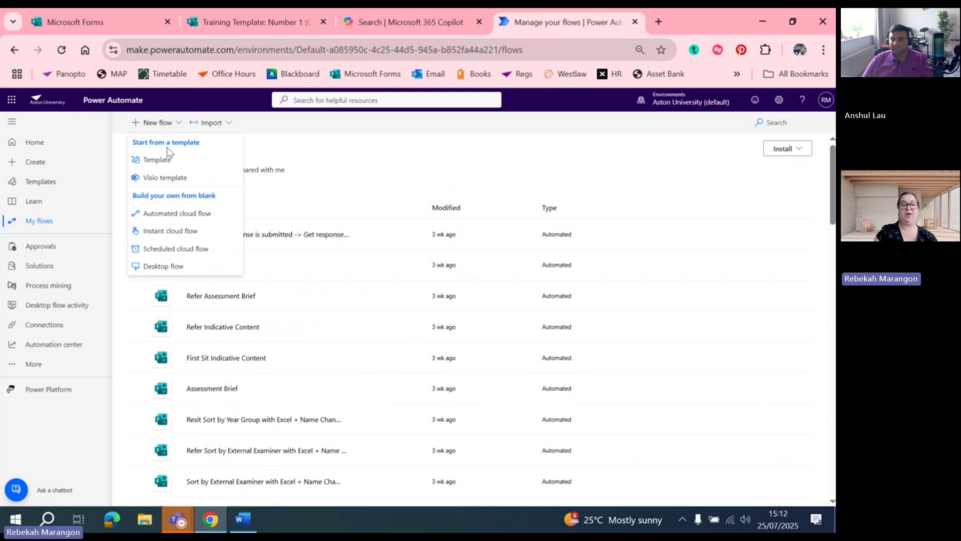
# Create automated cloud flow 'Demonstration 25/7/2025' triggered when a new Microsoft Forms response is submitted
pyautogui.click(173, 216)
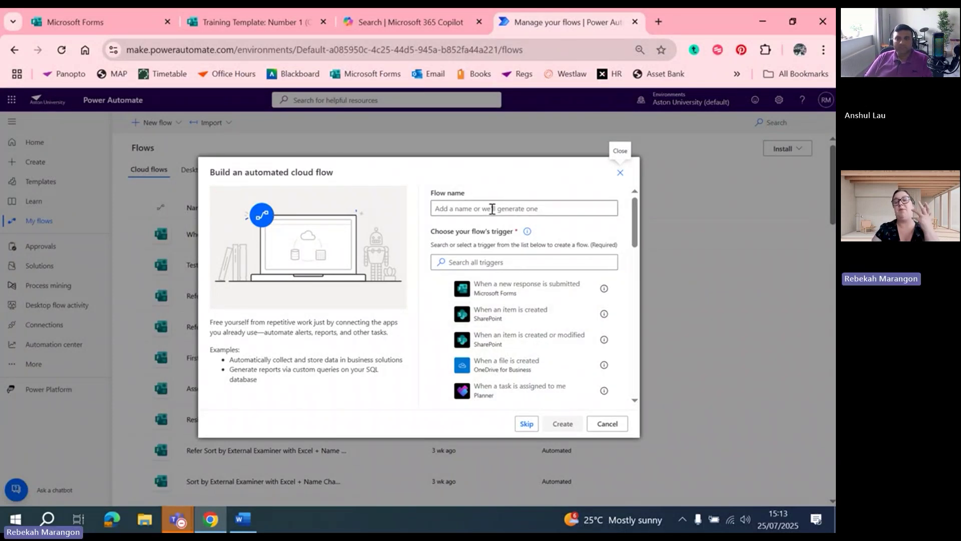
pyautogui.click(500, 210)
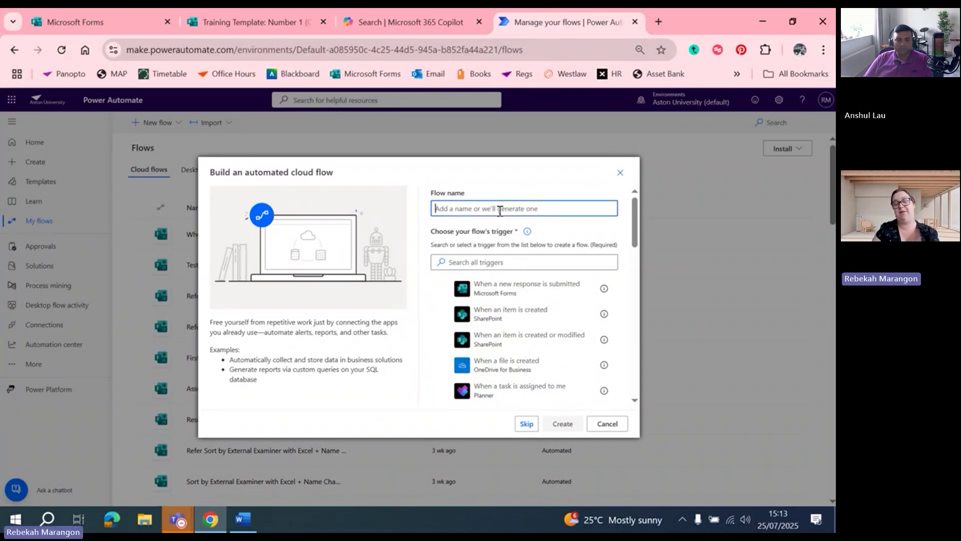
pyautogui.write('Demonstr')
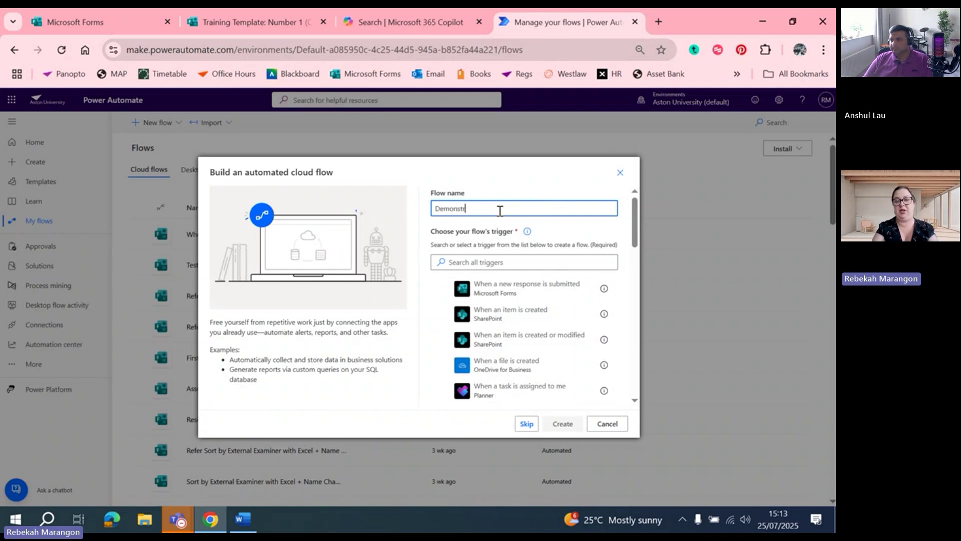
pyautogui.write('ation 25')
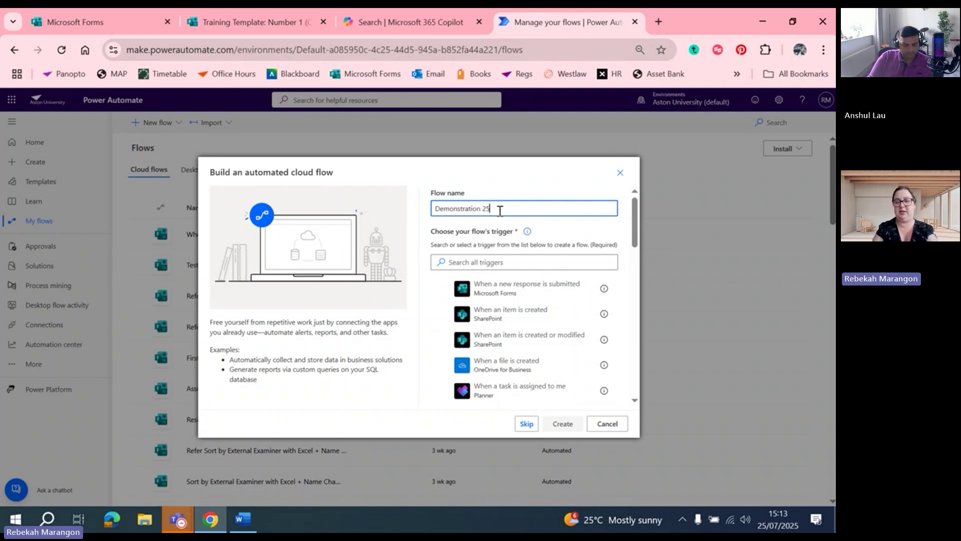
pyautogui.write('/7')
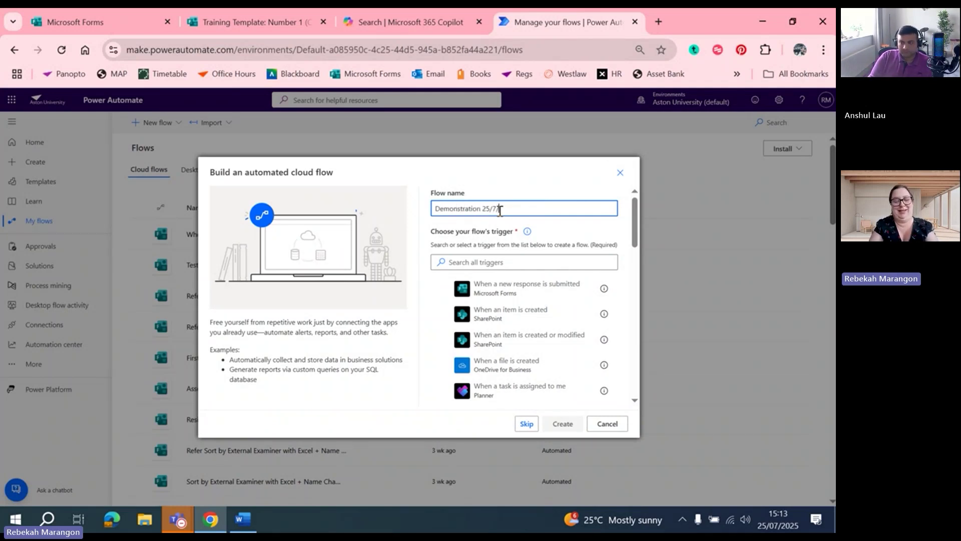
pyautogui.write('/2025')
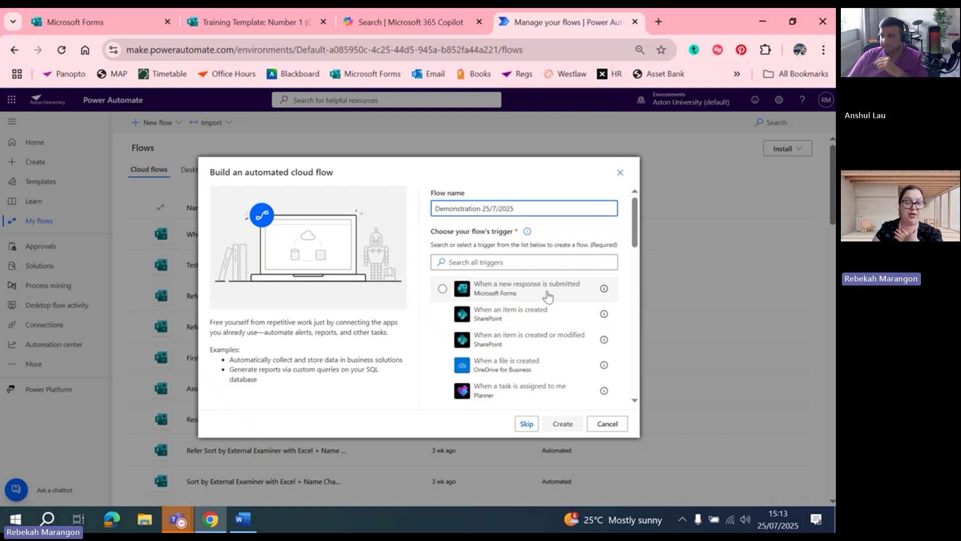
pyautogui.hotkey('ctrl', '+')
pyautogui.hotkey('ctrl', '+')
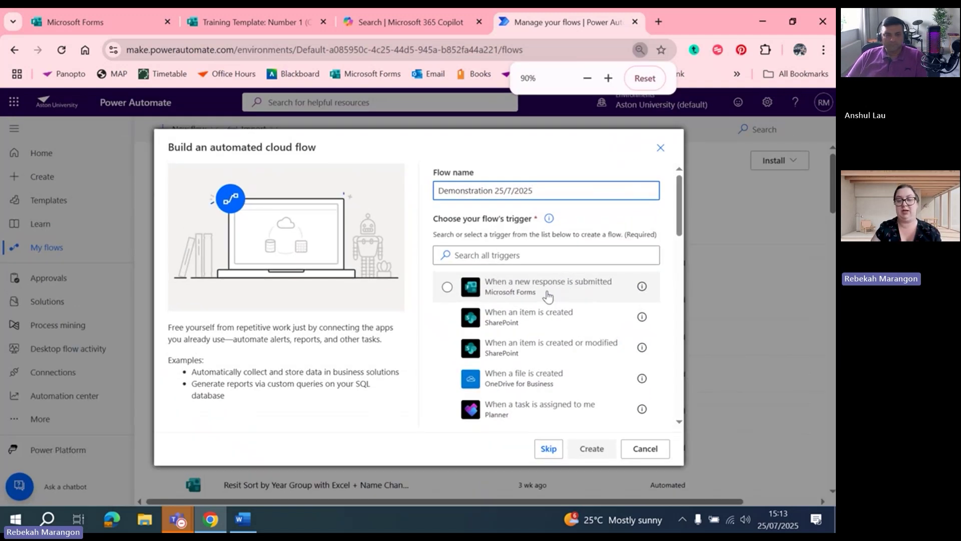
pyautogui.click(542, 288)
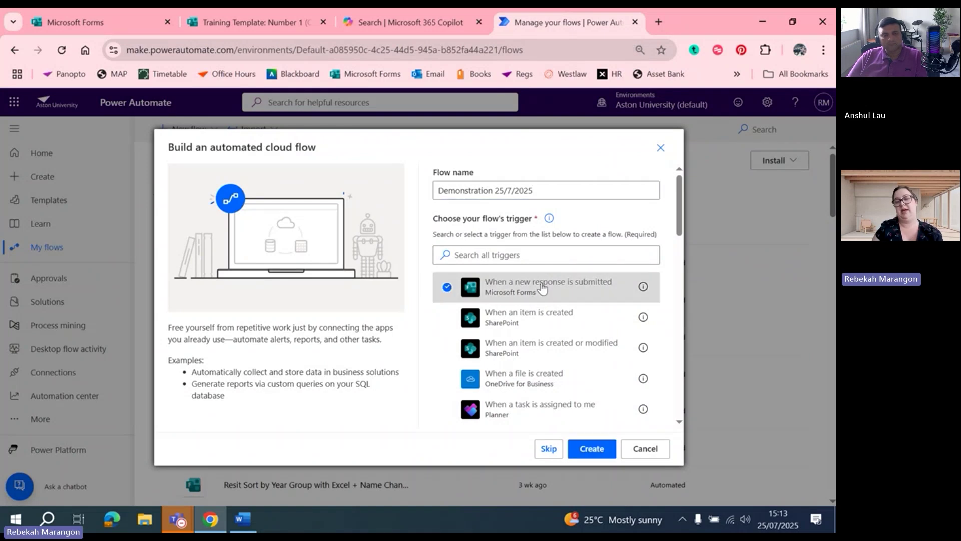
pyautogui.click(592, 449)
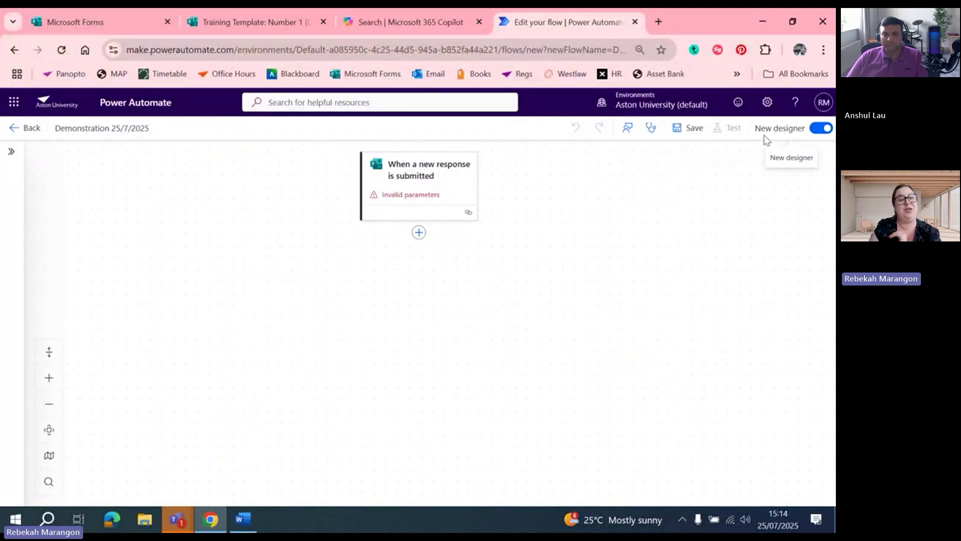
# Switch the flow from the new designer to the classic designer without saving
pyautogui.click(820, 130)
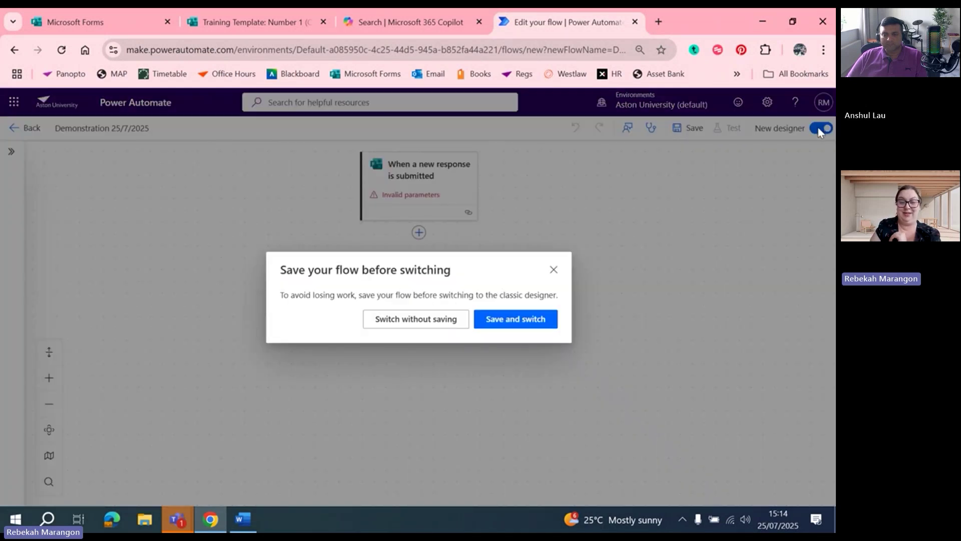
pyautogui.click(411, 325)
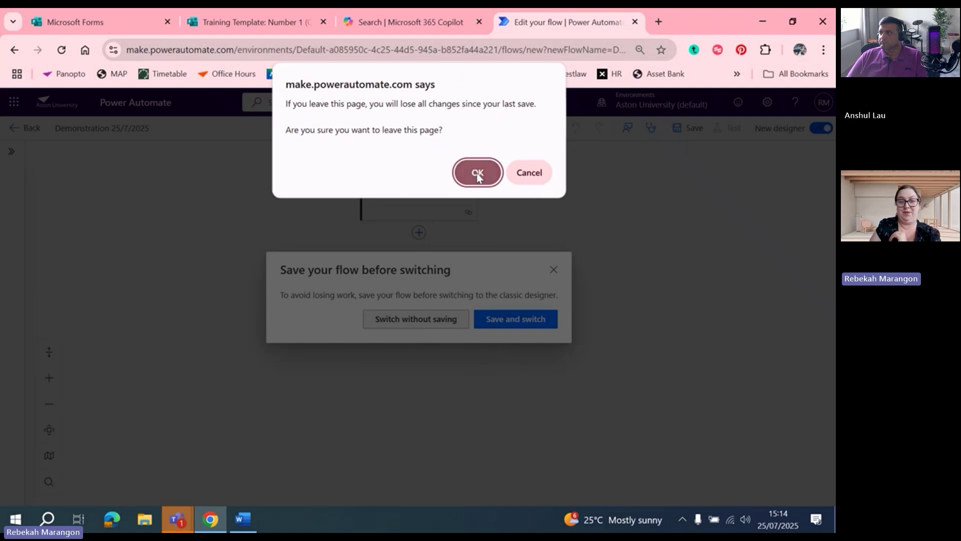
pyautogui.click(478, 173)
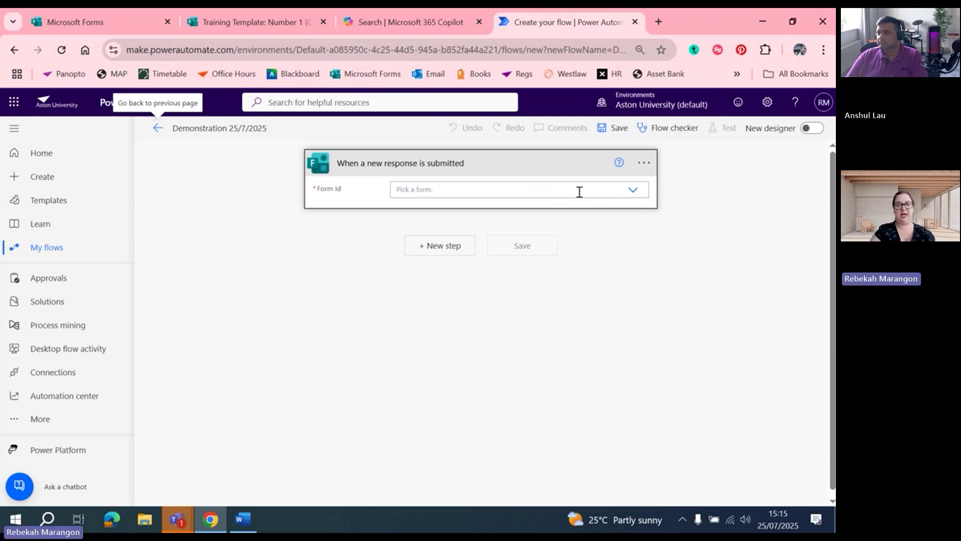
# Set the trigger's Form Id to 'Training Template: Number 1 (Copy)', found by searching 'Traini'
pyautogui.click(462, 194)
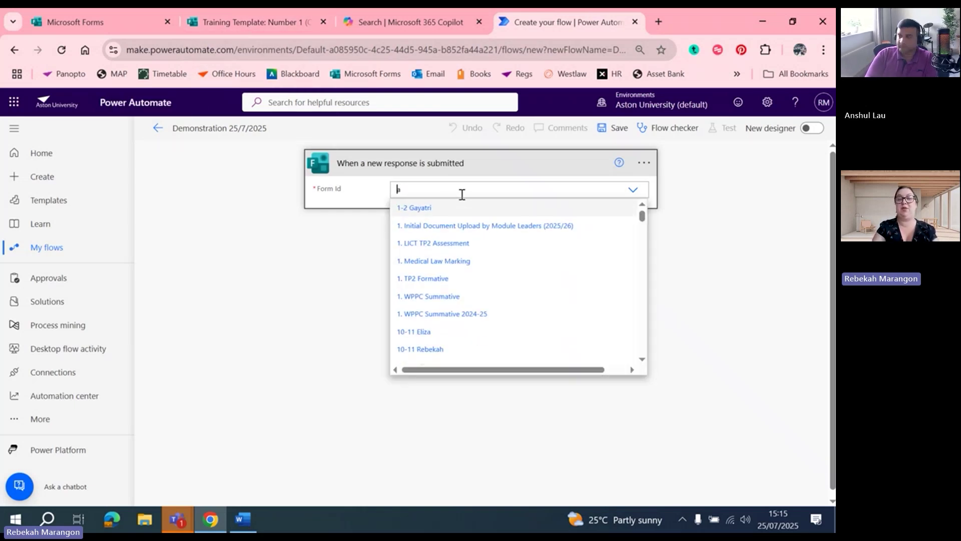
pyautogui.write('Tra')
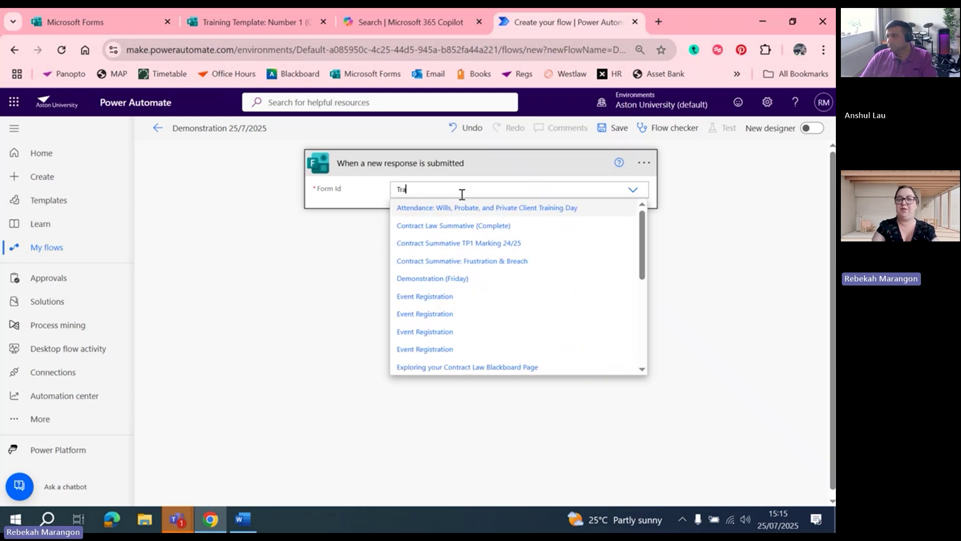
pyautogui.write('ini')
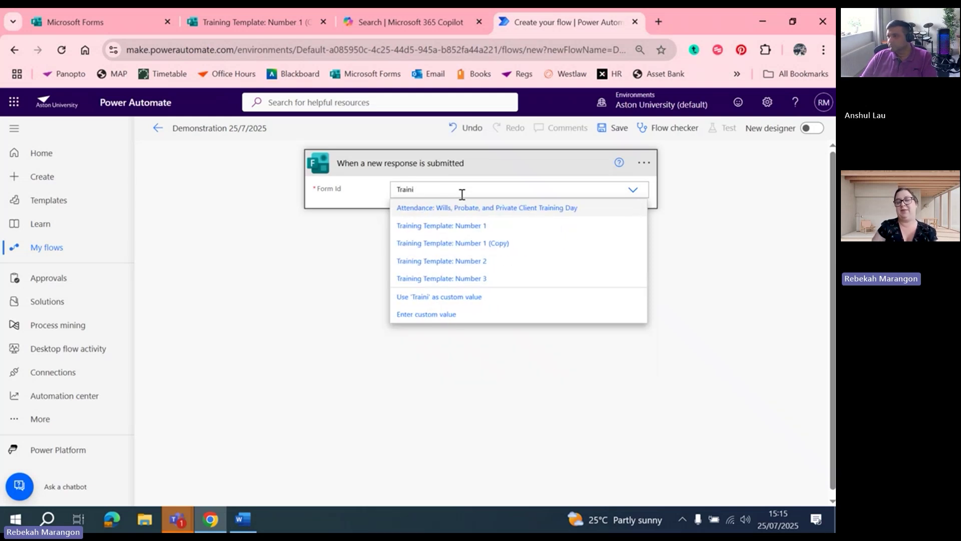
pyautogui.click(474, 244)
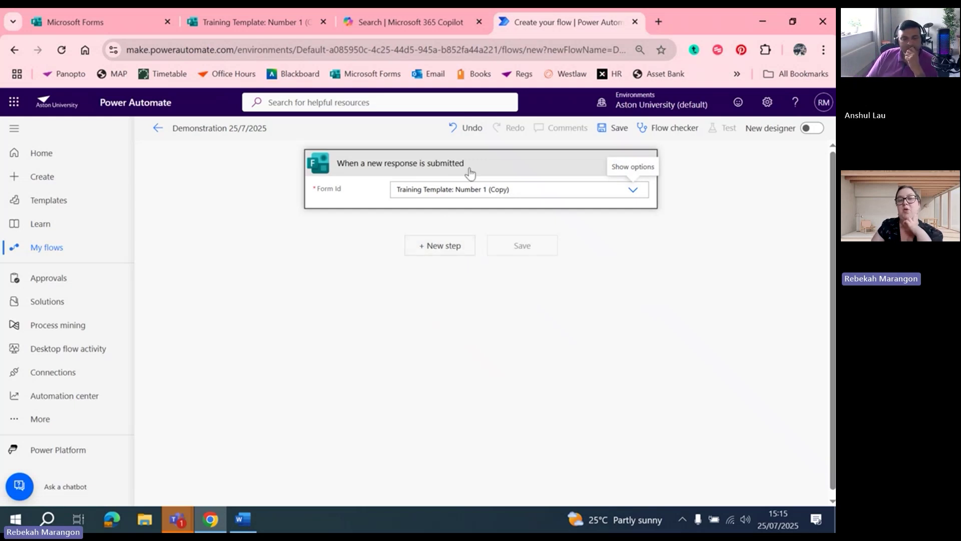
pyautogui.click(447, 247)
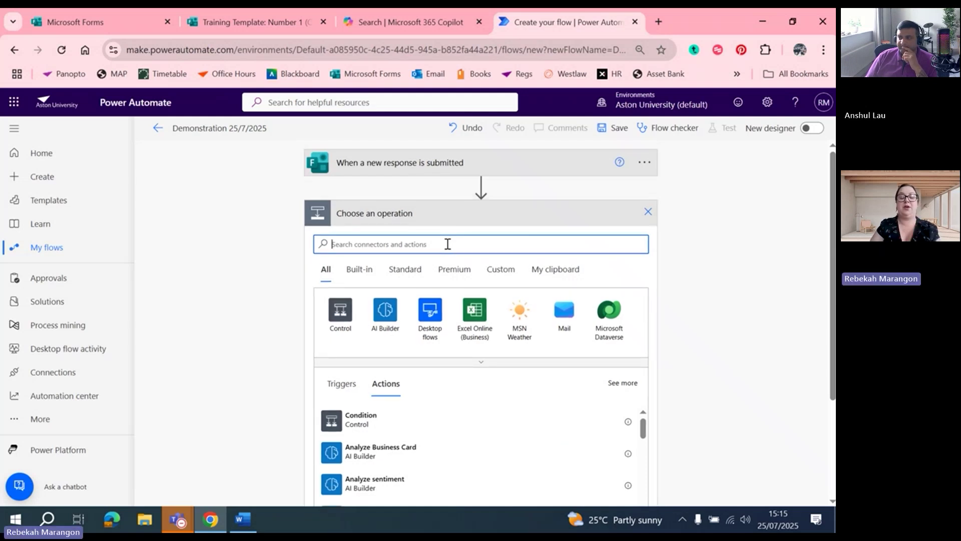
# Search 'Get response deta' and add the Microsoft Forms Get response details action
pyautogui.write('Get ')
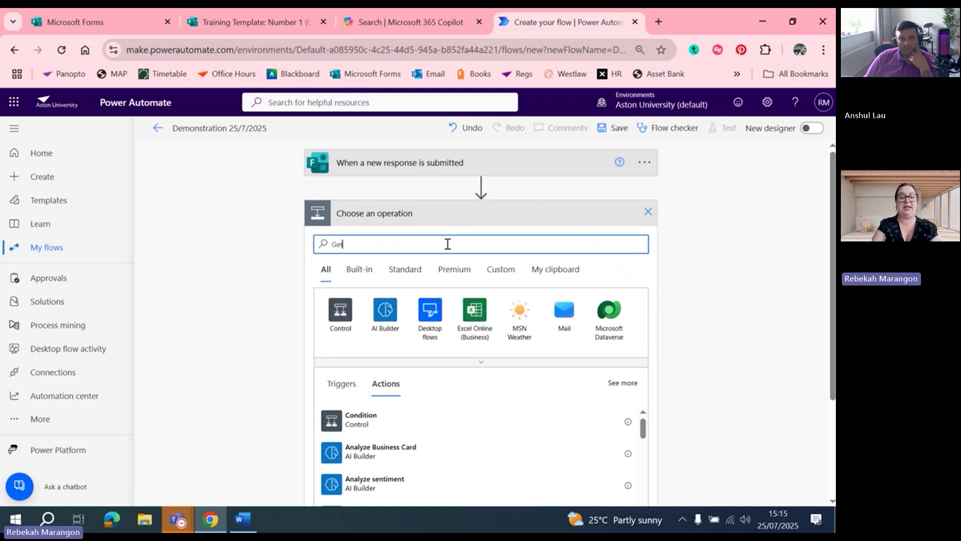
pyautogui.write('response details')
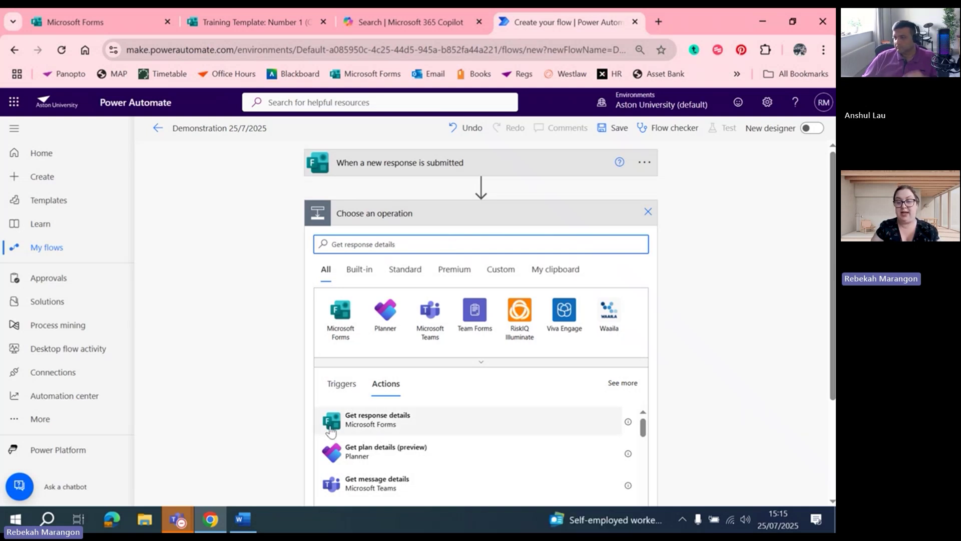
pyautogui.click(392, 421)
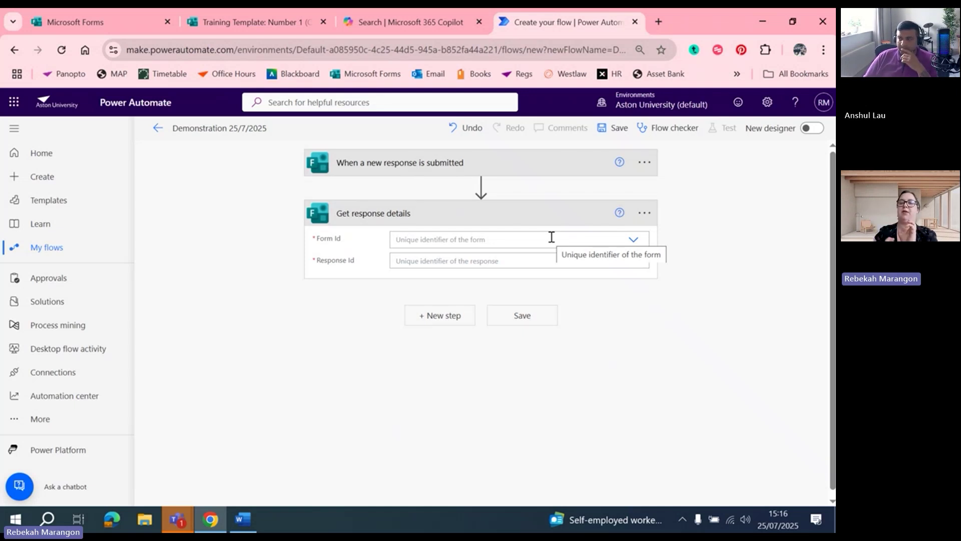
# Search 'Training' and choose Training Template: Number 1 (Copy) as the step's Form Id
pyautogui.click(465, 239)
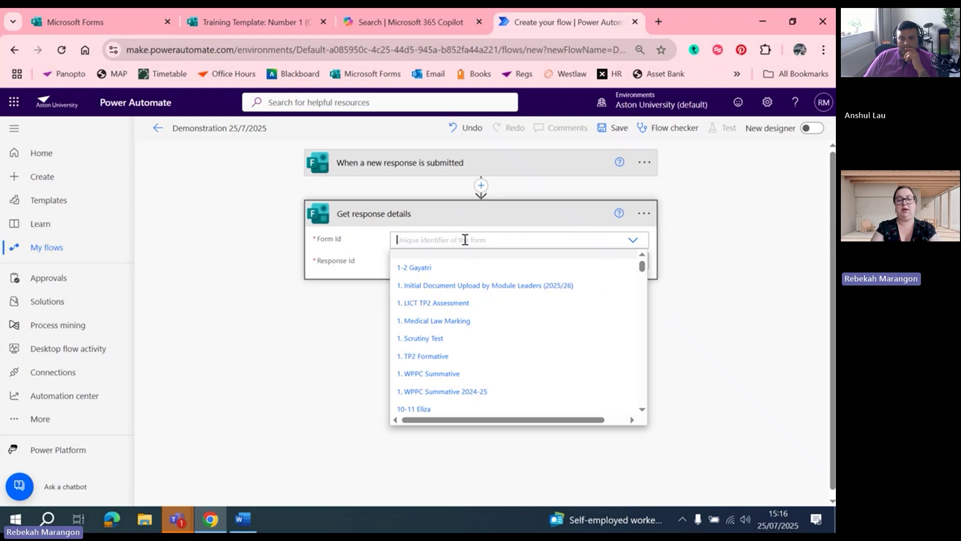
pyautogui.write('Training')
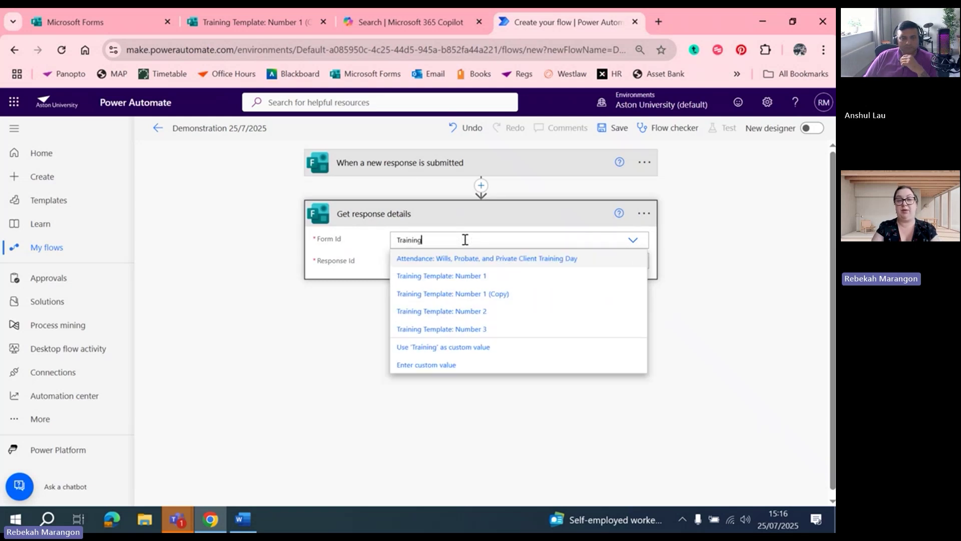
pyautogui.click(472, 298)
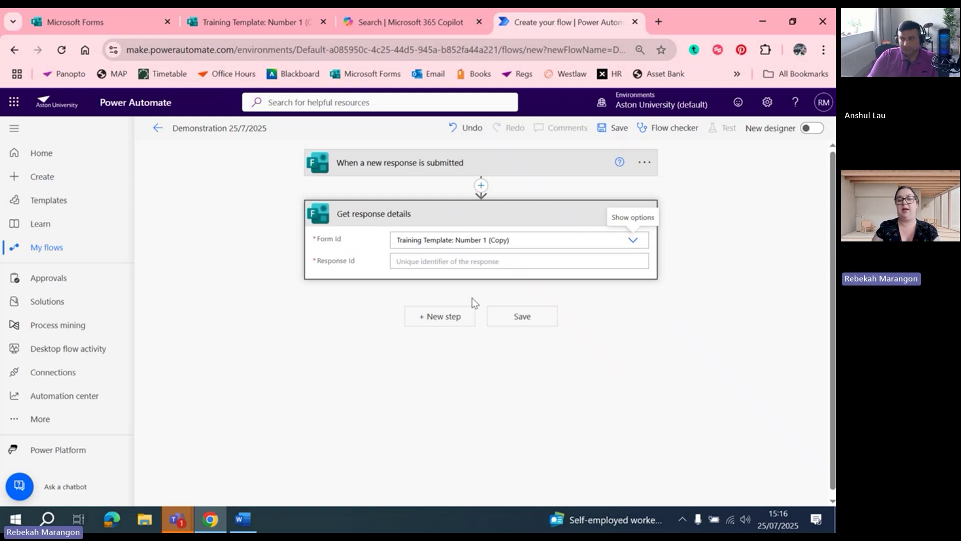
pyautogui.click(400, 261)
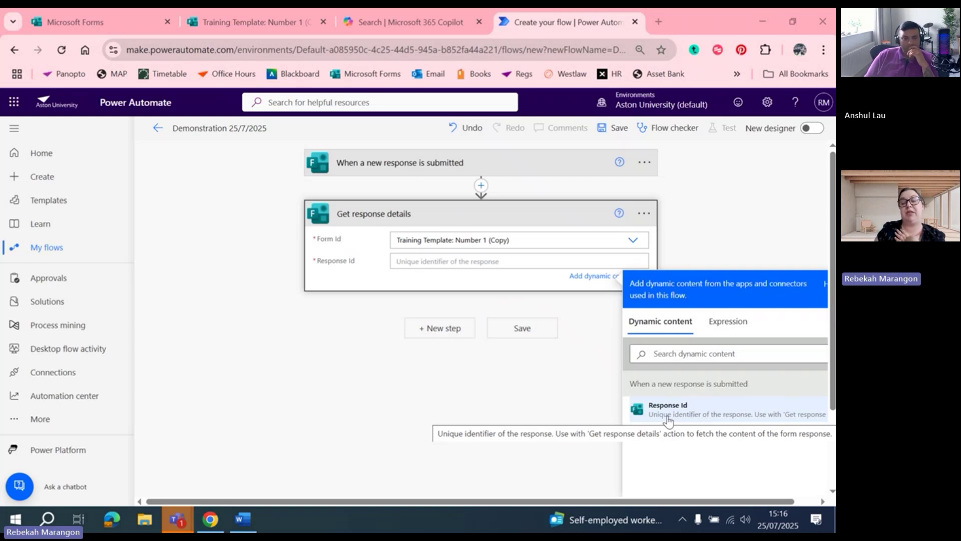
# Fill the Response Id field with the trigger's dynamic Response Id token
pyautogui.click(669, 419)
pyautogui.click(587, 423)
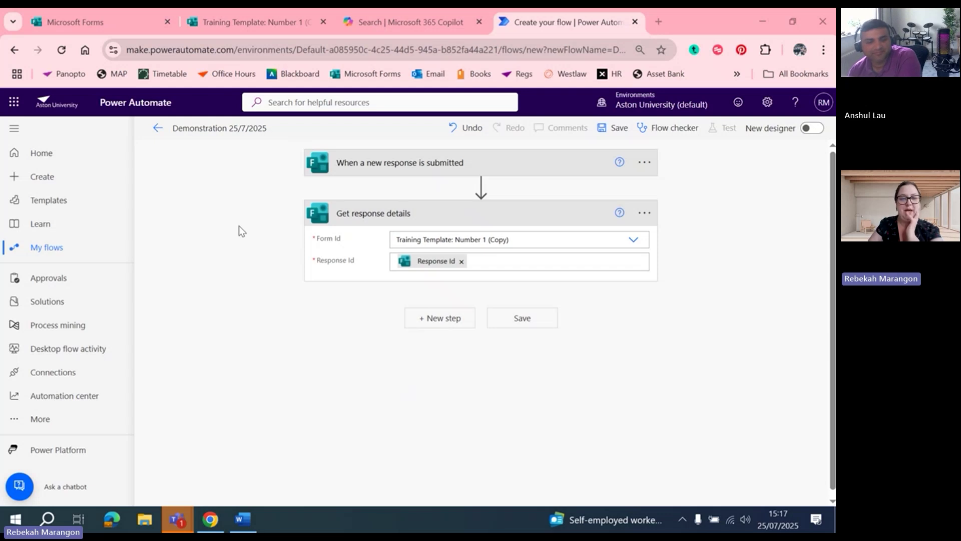
pyautogui.click(480, 167)
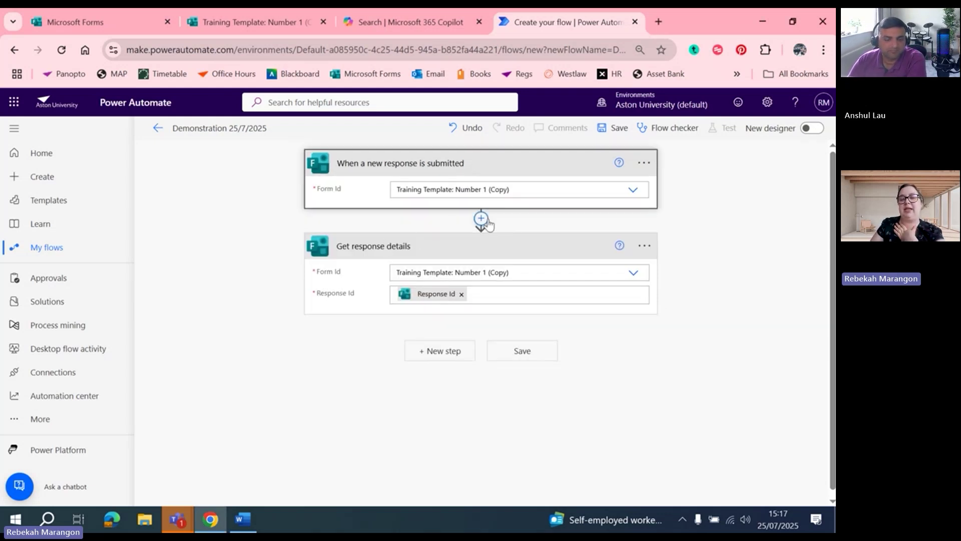
# Add another Get response details action with Form Id Training Template: Number 1 (Copy)
pyautogui.click(440, 352)
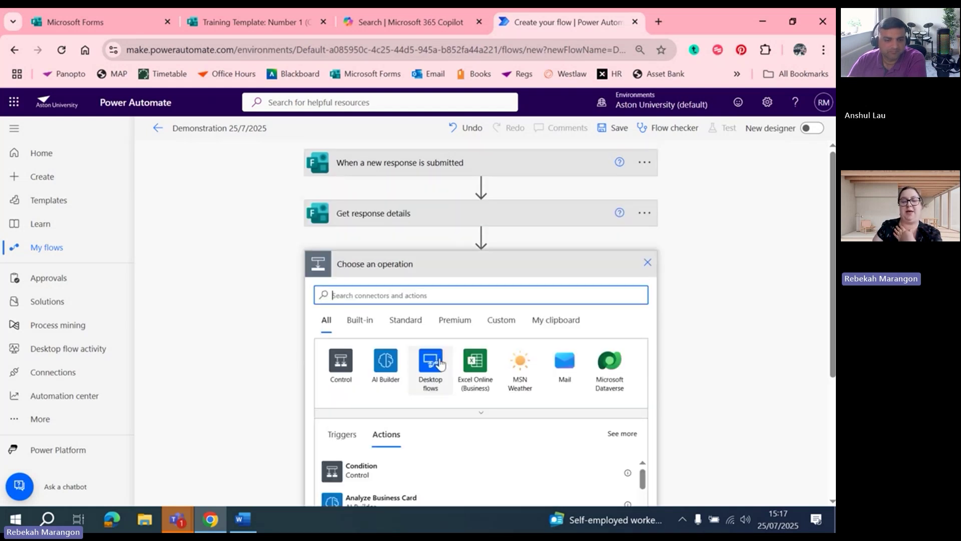
pyautogui.write('Get')
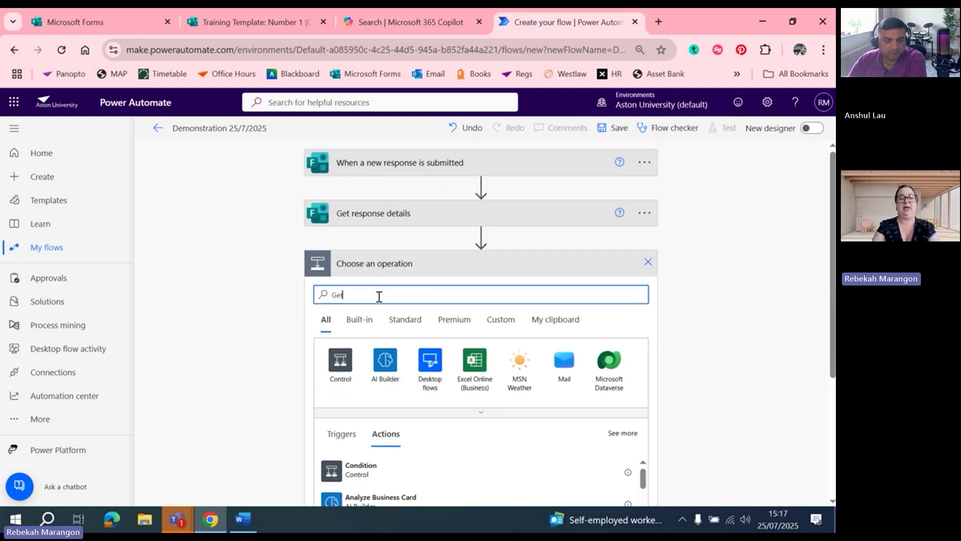
pyautogui.write(' response details')
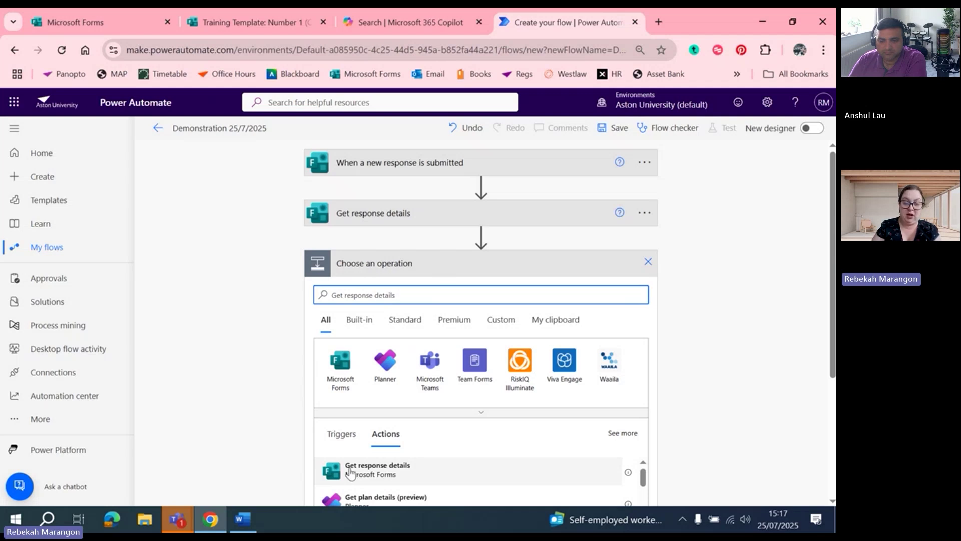
pyautogui.click(368, 475)
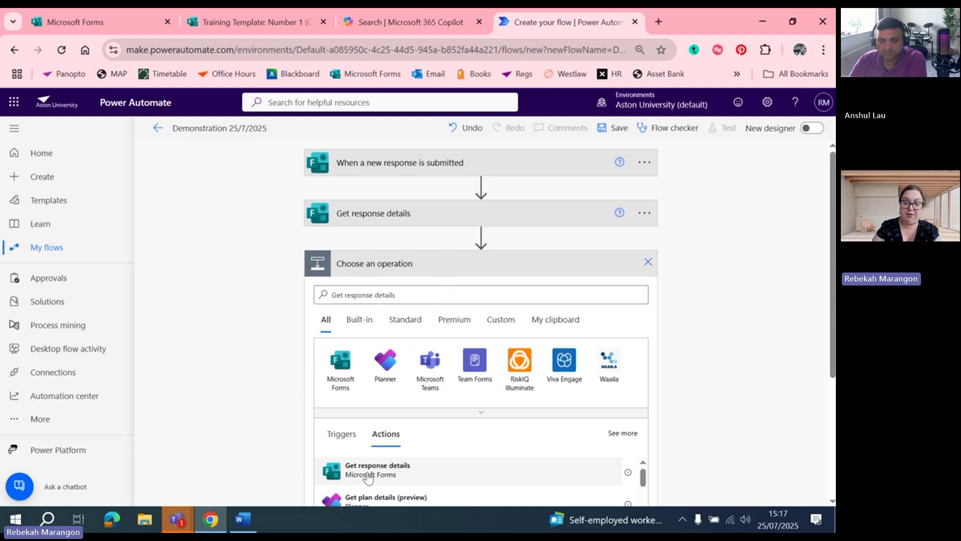
pyautogui.click(451, 292)
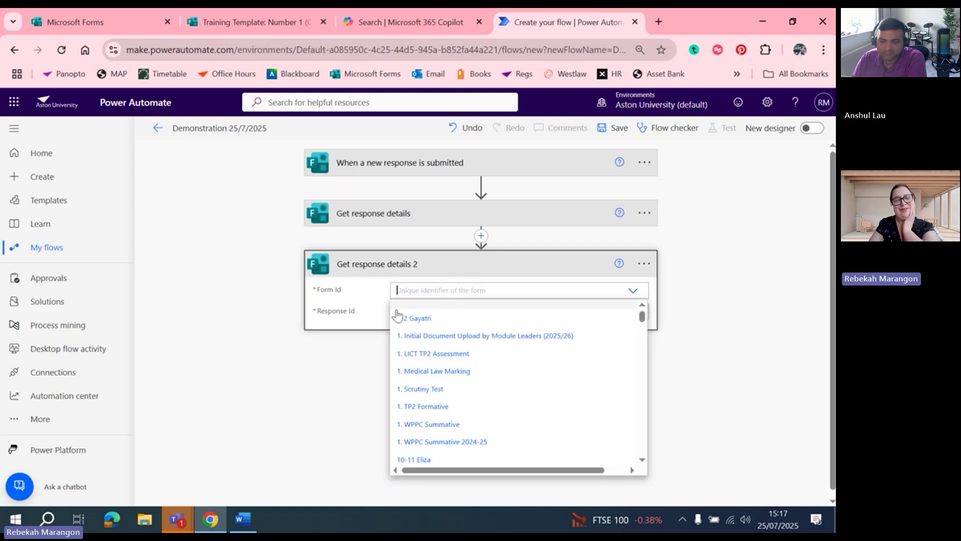
pyautogui.click(420, 292)
pyautogui.click(427, 291)
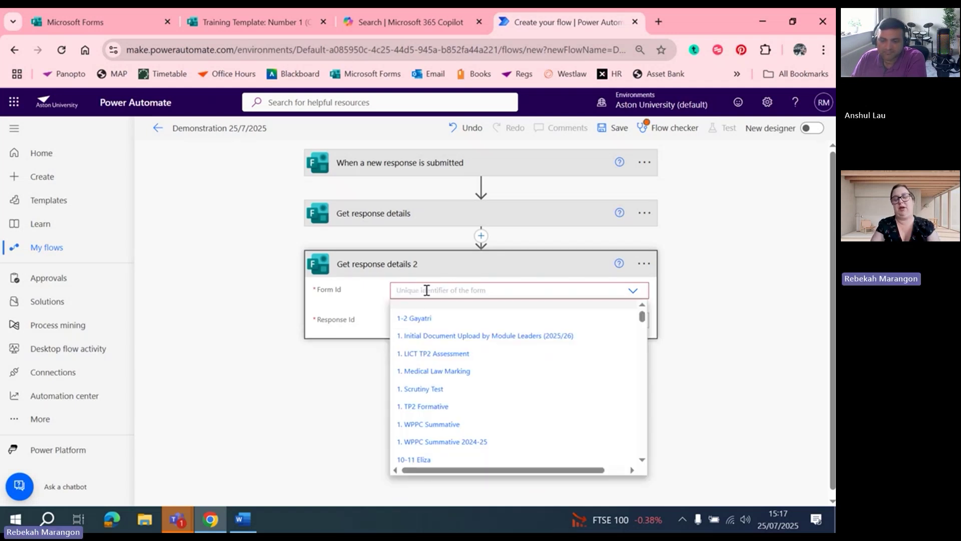
pyautogui.write('Tr')
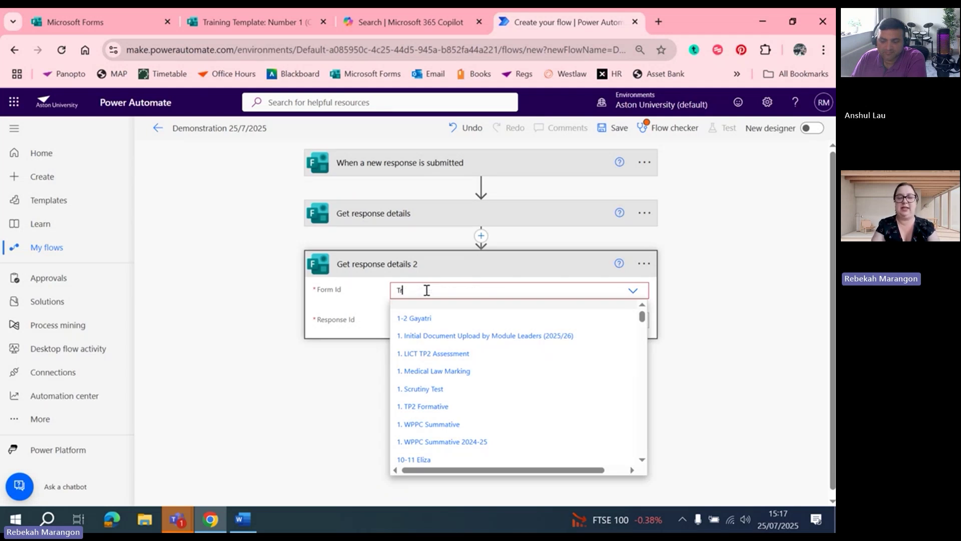
pyautogui.write('aining Templa')
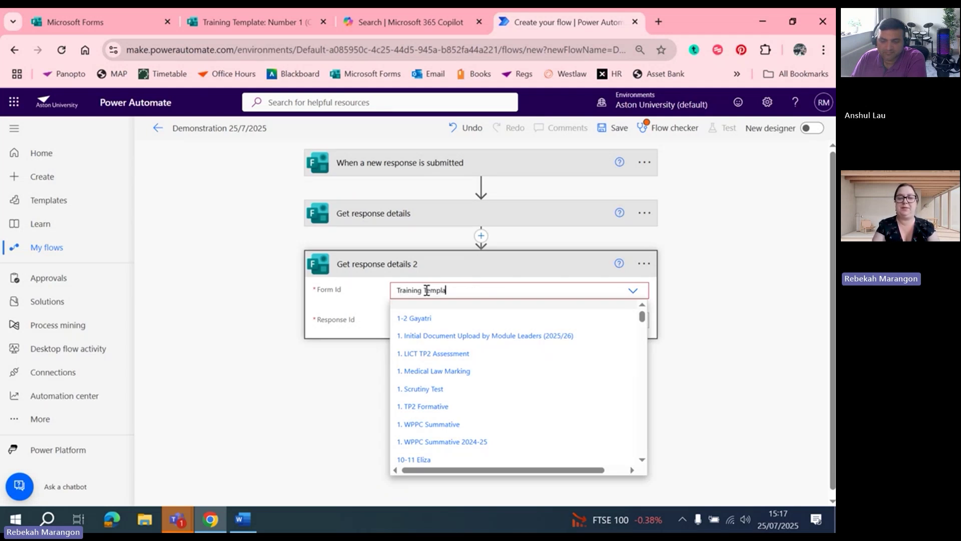
pyautogui.write('te')
pyautogui.click(460, 326)
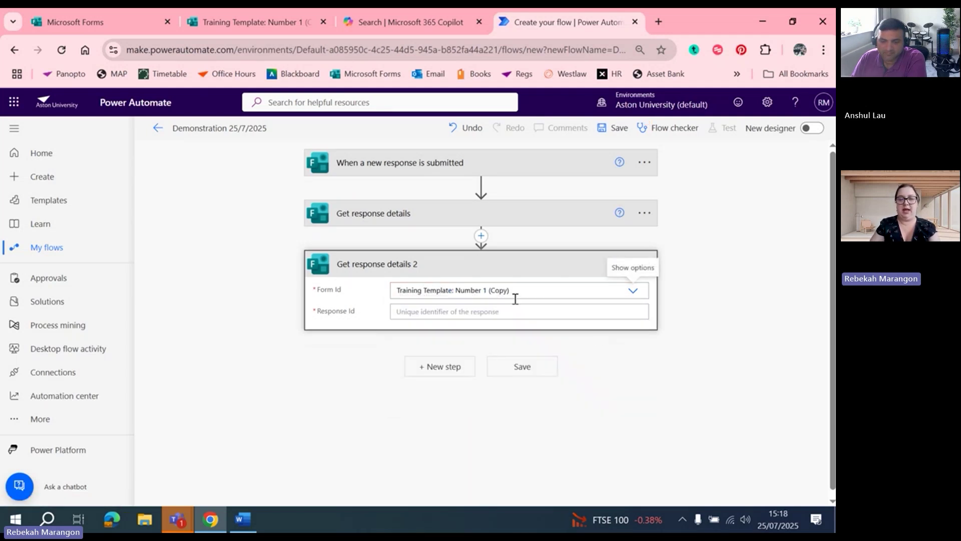
pyautogui.click(494, 310)
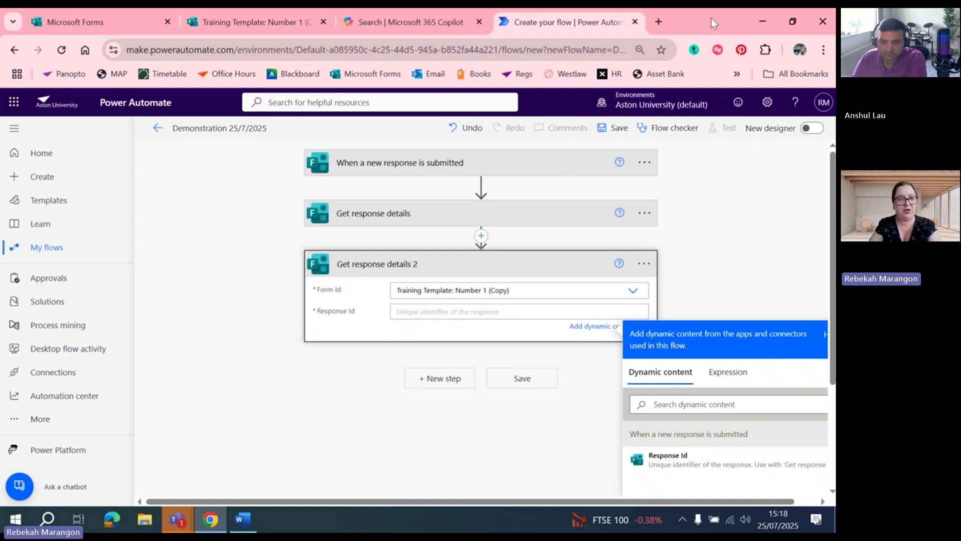
pyautogui.moveTo(711, 18); pyautogui.dragTo(1, 225)
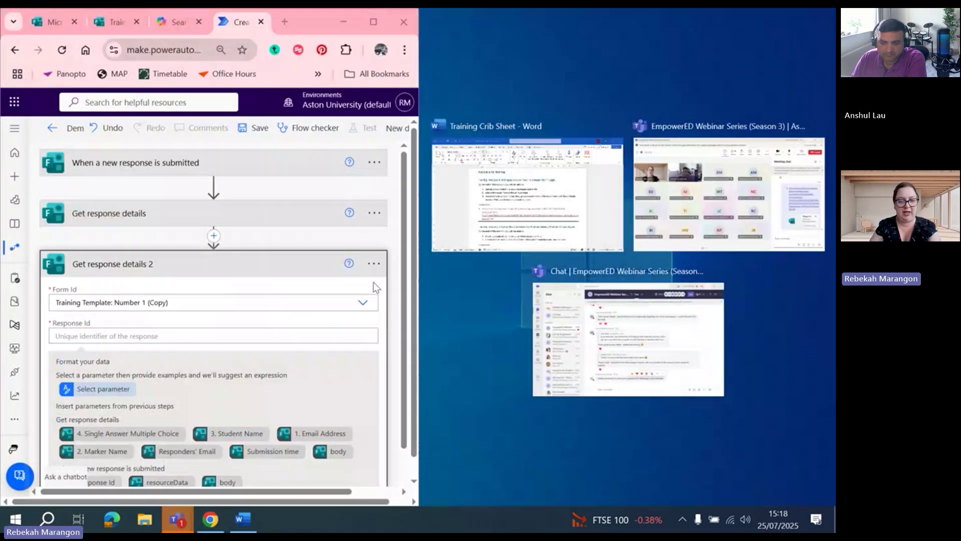
# Insert the Response Id token, then delete the Get response details 2 step and maximise Chrome
pyautogui.scroll(-2, 407, 277)
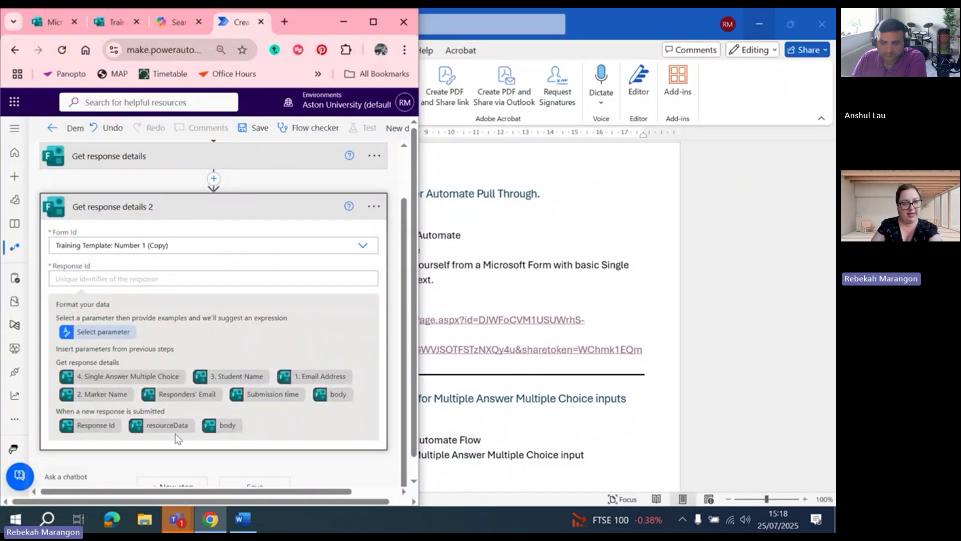
pyautogui.click(94, 427)
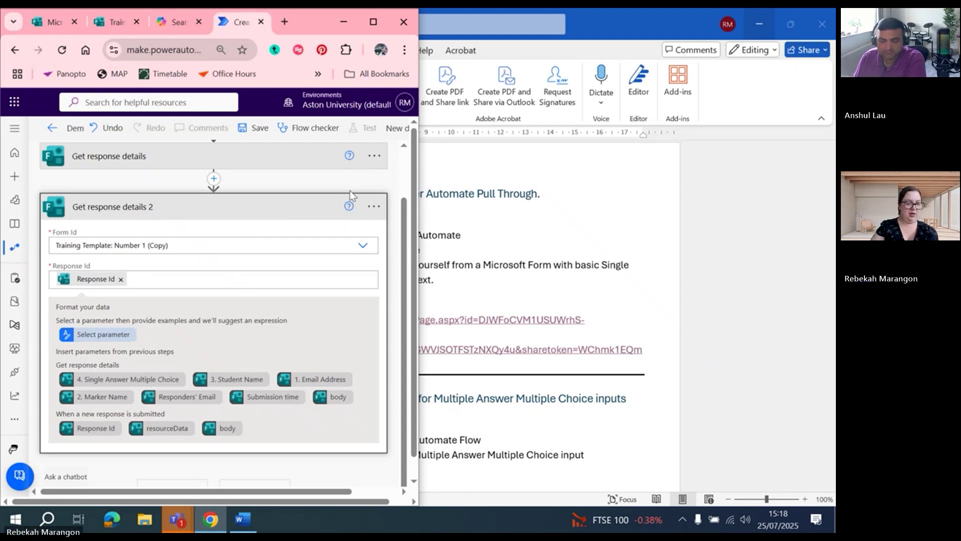
pyautogui.click(374, 206)
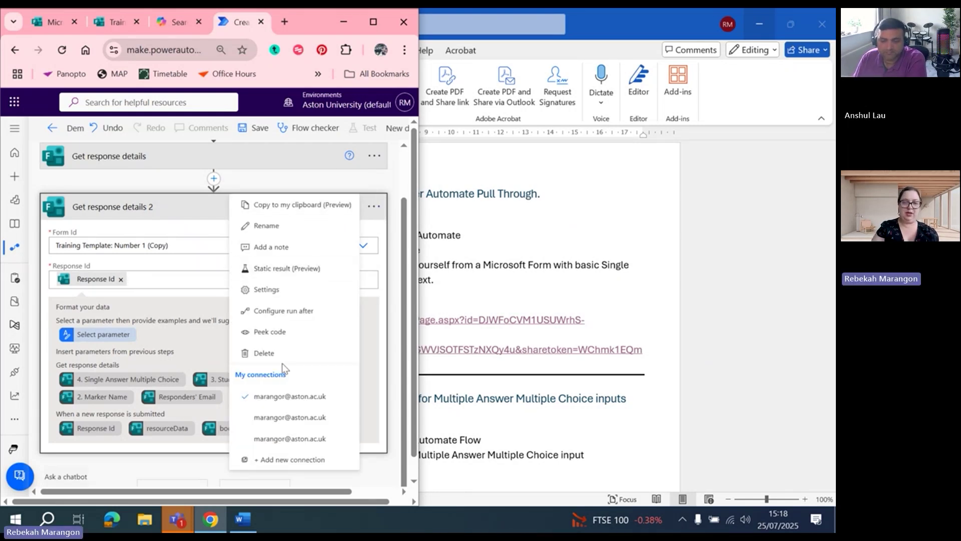
pyautogui.click(268, 353)
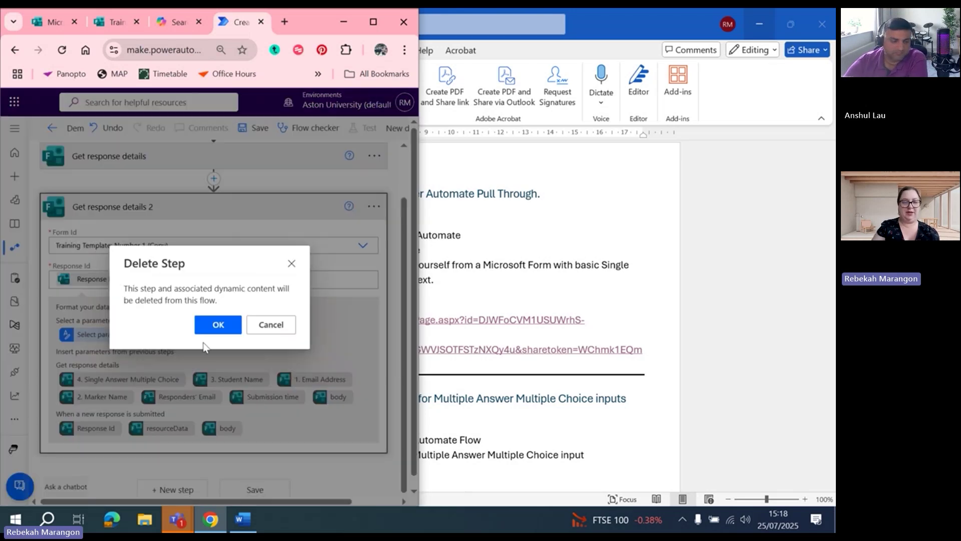
pyautogui.click(218, 324)
pyautogui.moveTo(302, 26); pyautogui.dragTo(359, 49)
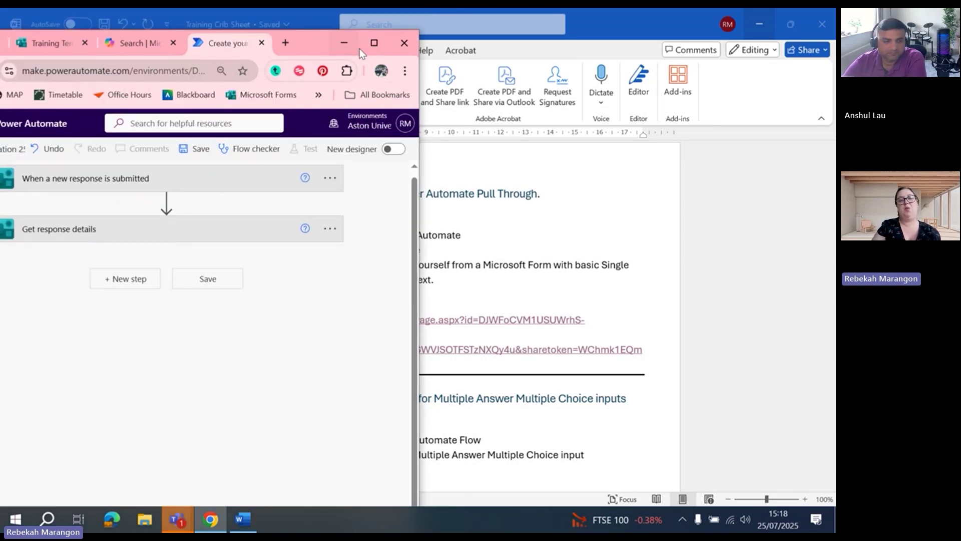
pyautogui.click(373, 43)
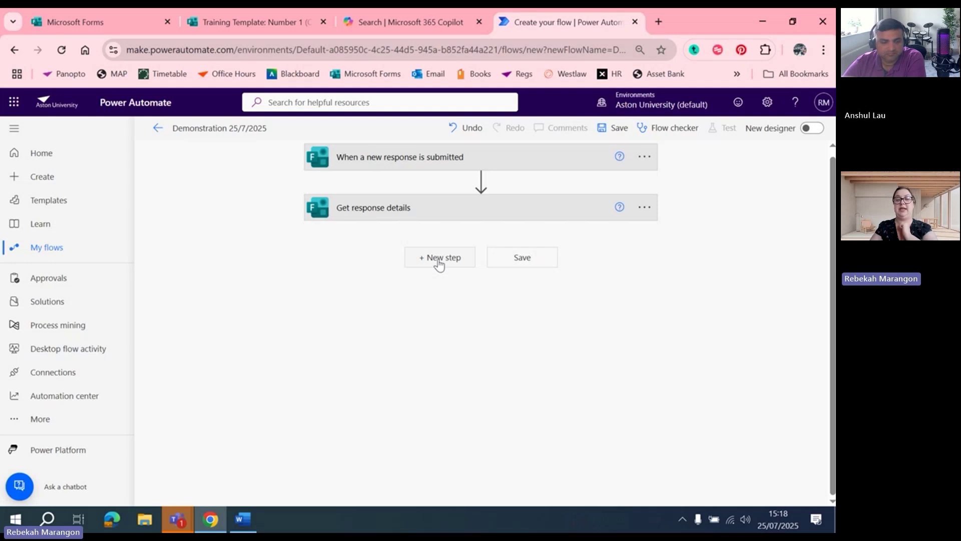
# Add the Office 365 Outlook Send an email (V2) action after Get response details
pyautogui.click(439, 264)
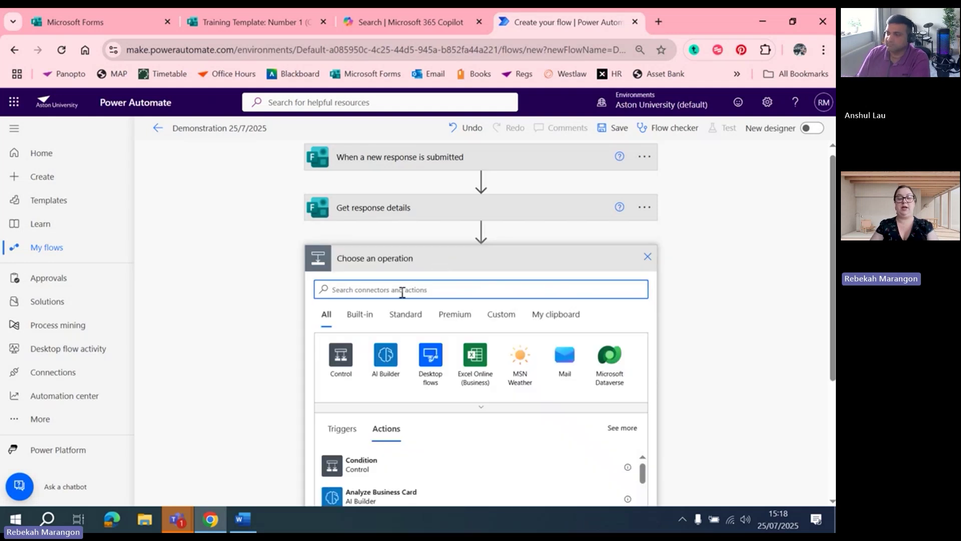
pyautogui.write('Email')
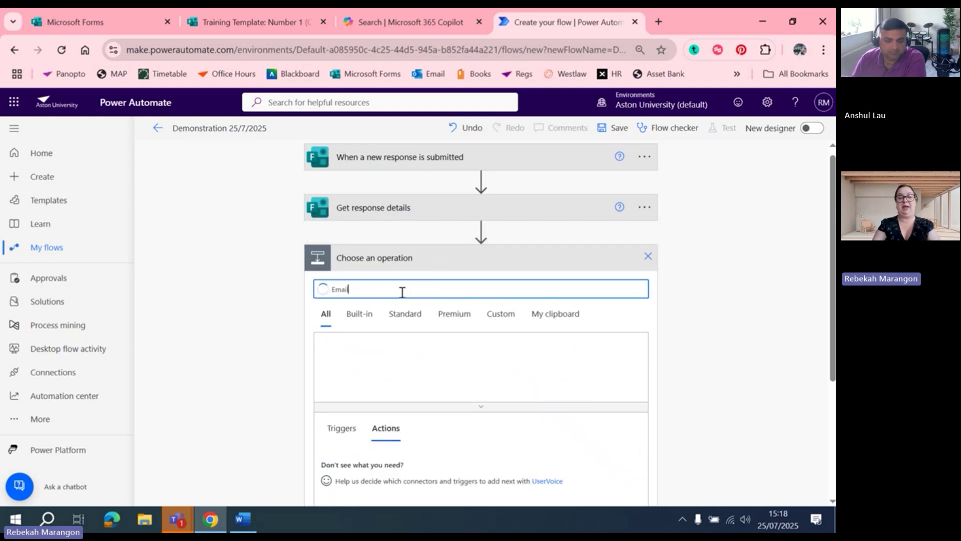
pyautogui.scroll(-1, 821, 230)
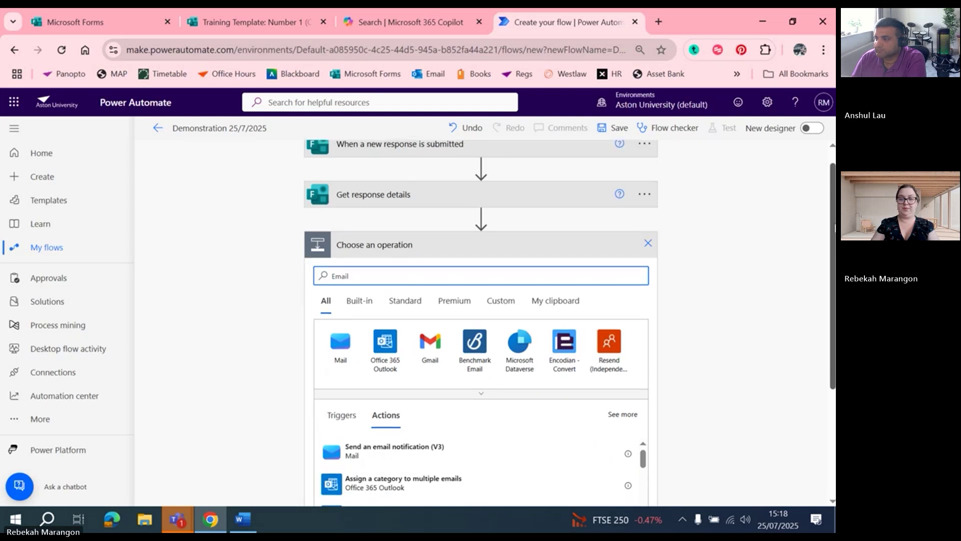
pyautogui.scroll(-3, 736, 285)
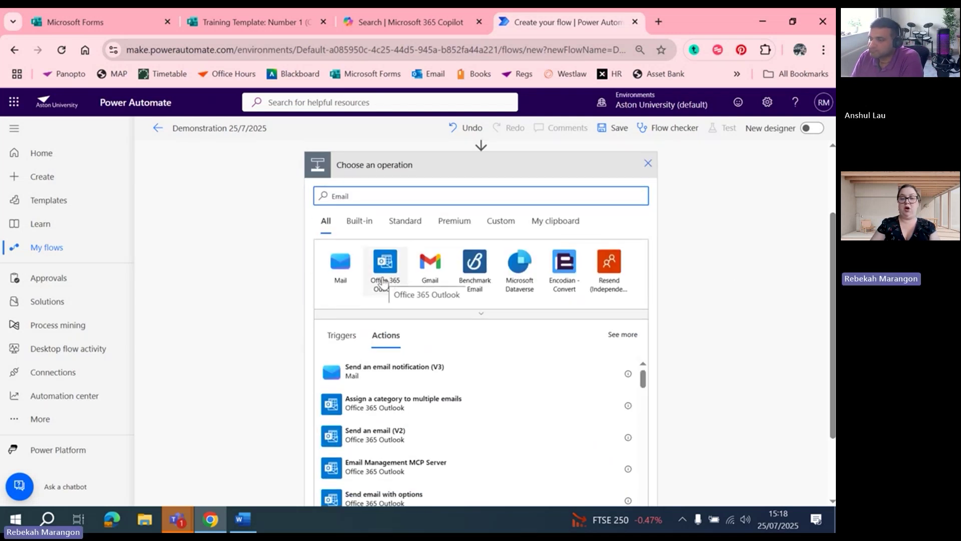
pyautogui.click(382, 280)
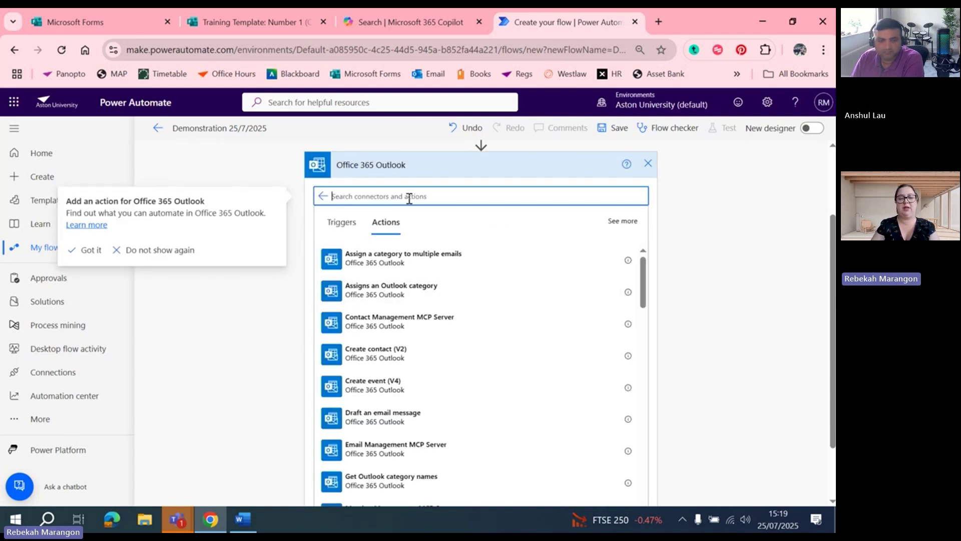
pyautogui.write('Send an')
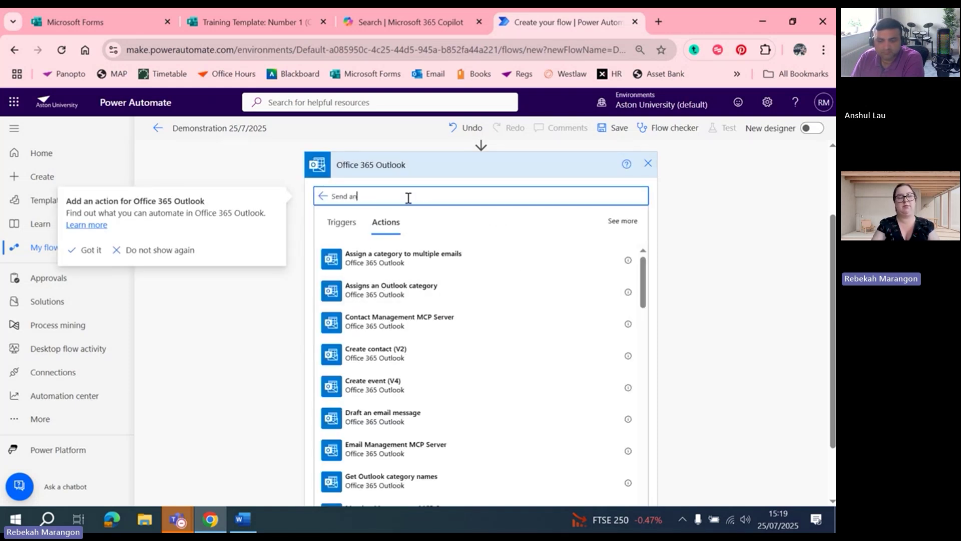
pyautogui.write(' email')
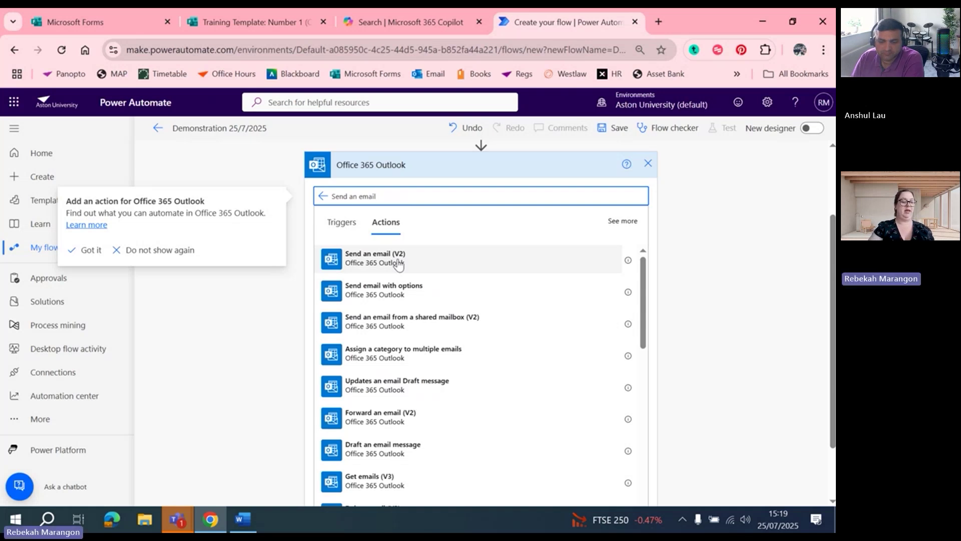
pyautogui.click(399, 264)
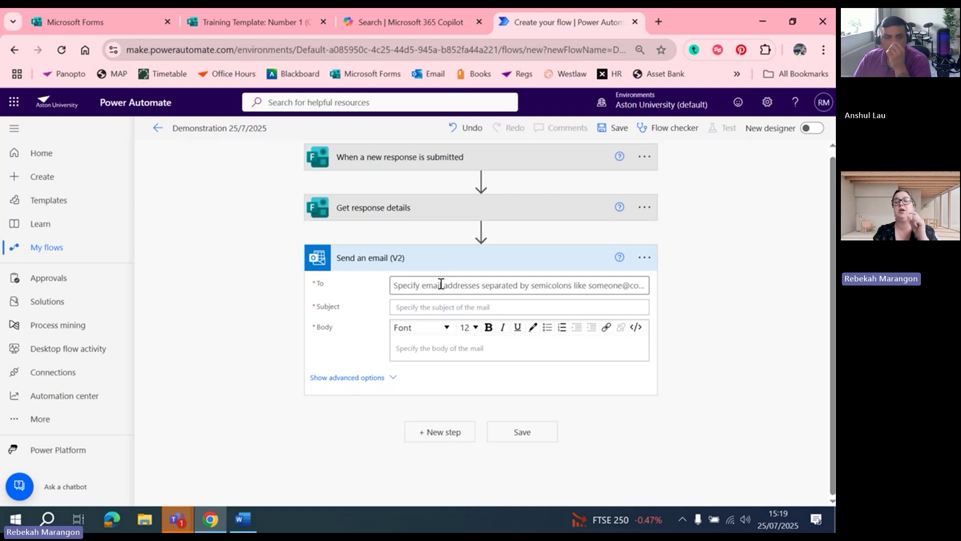
# Try a suggested recipient in the To field, remove it, and open the dynamic content list
pyautogui.click(441, 284)
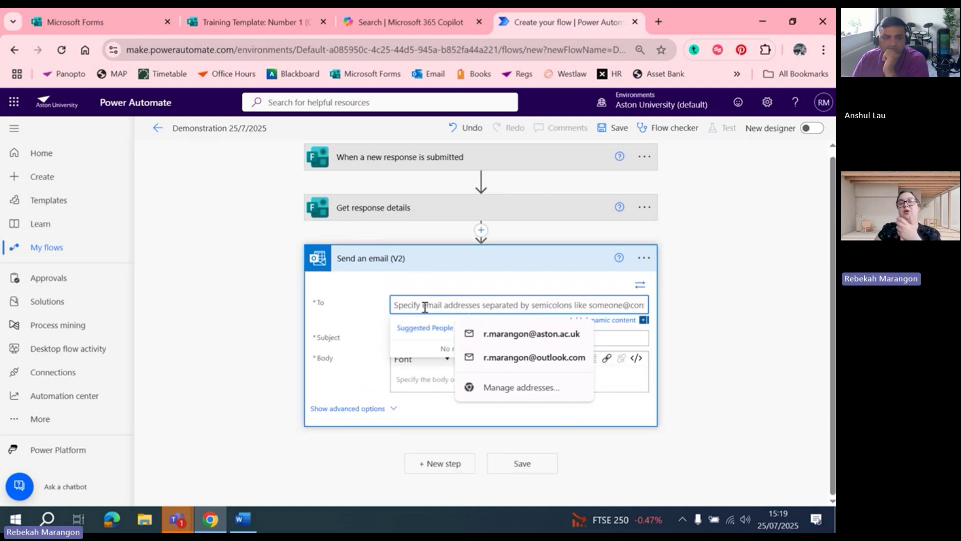
pyautogui.click(496, 338)
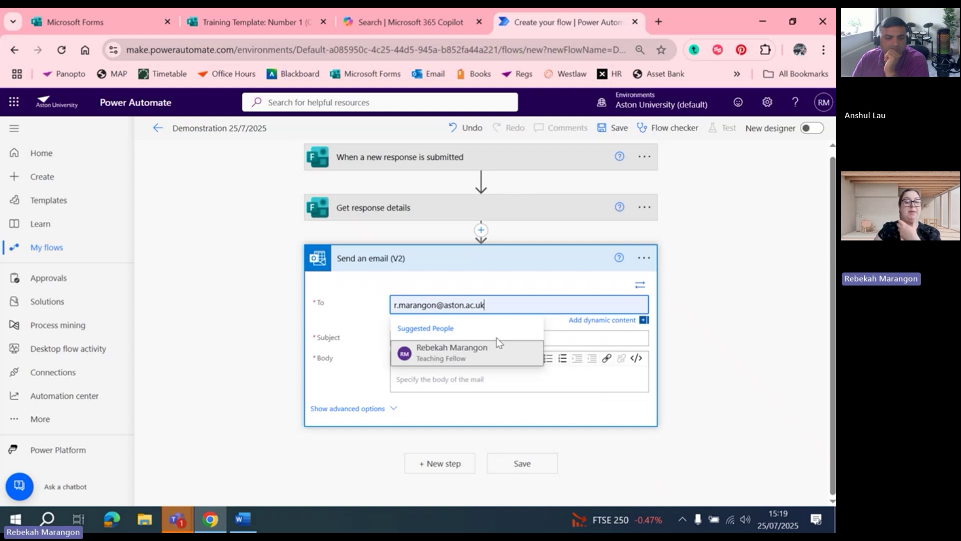
pyautogui.click(463, 359)
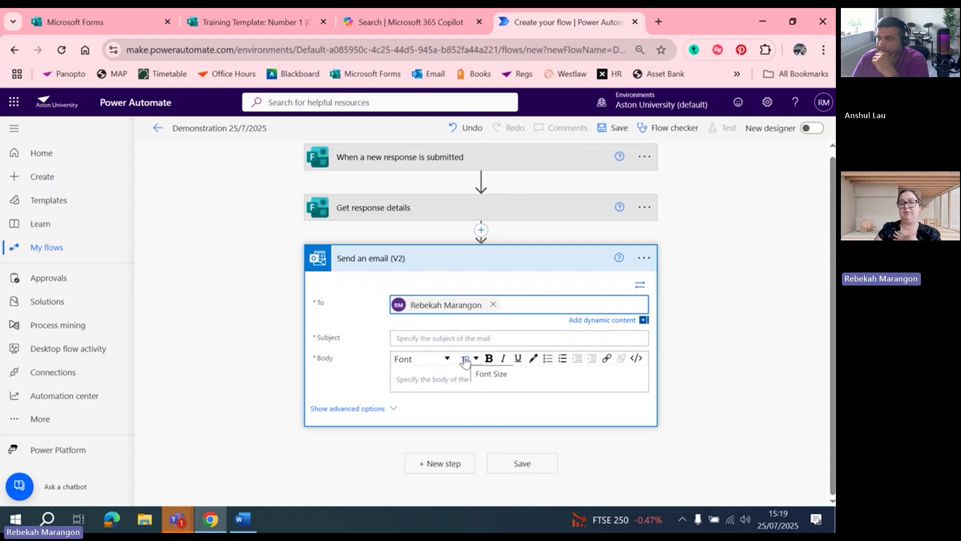
pyautogui.click(493, 304)
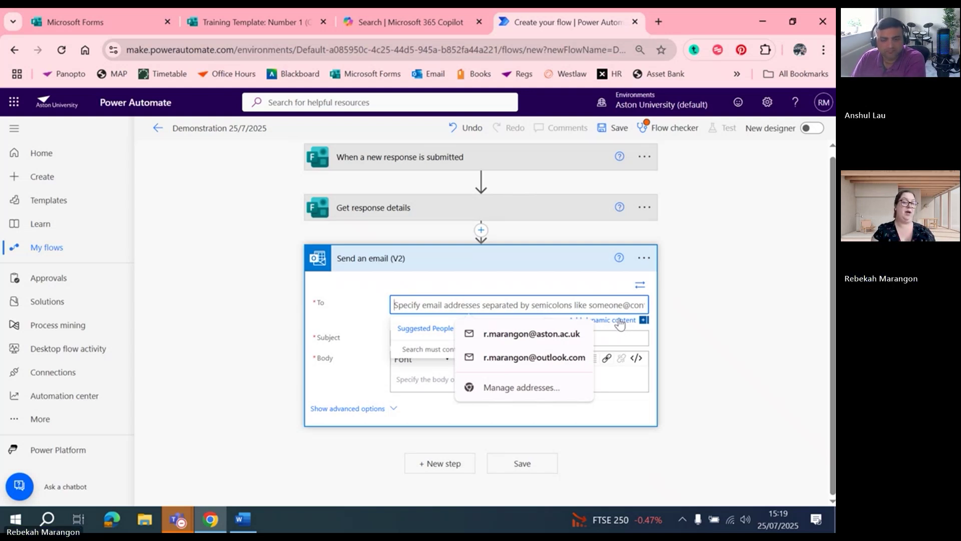
pyautogui.click(621, 325)
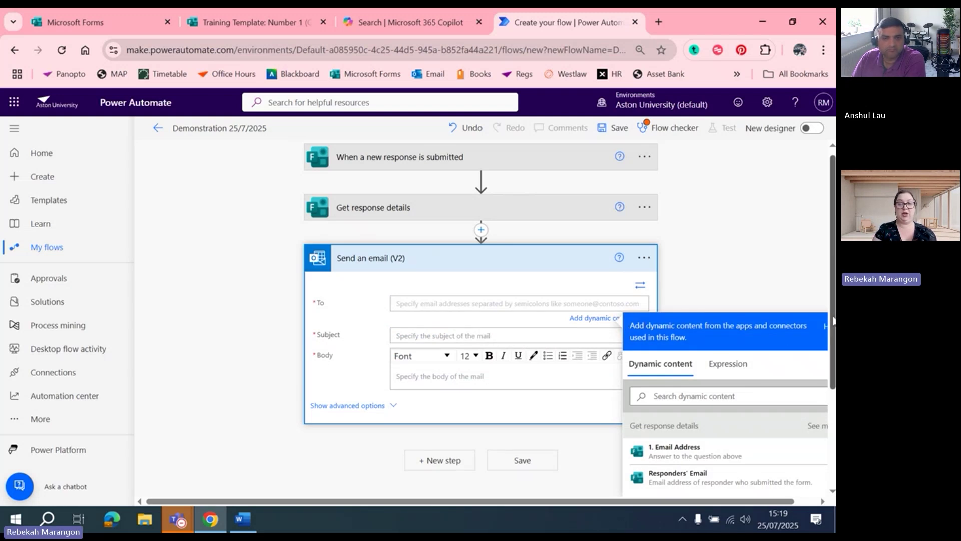
# Set the email's To field to the Responders' Email token, then briefly check Teams and return
pyautogui.scroll(-3, 834, 320)
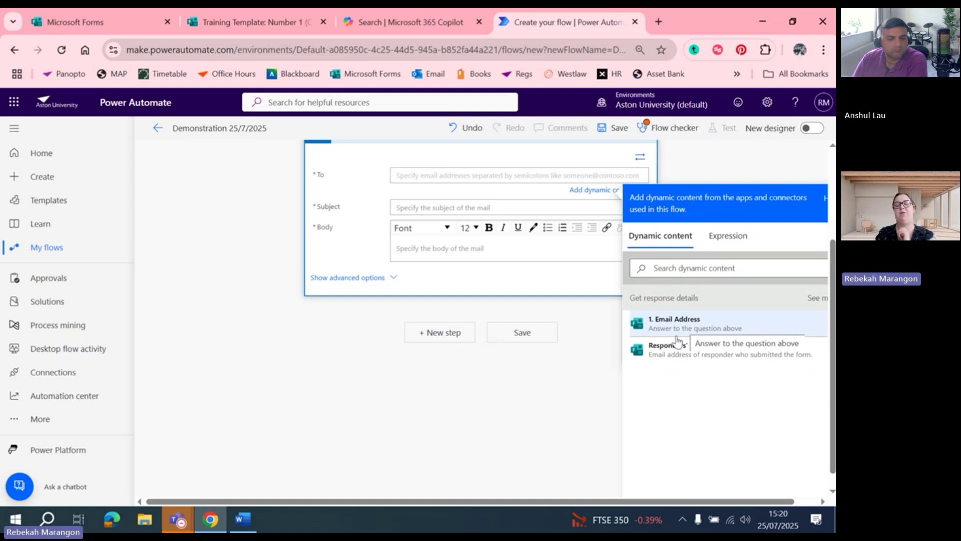
pyautogui.click(674, 347)
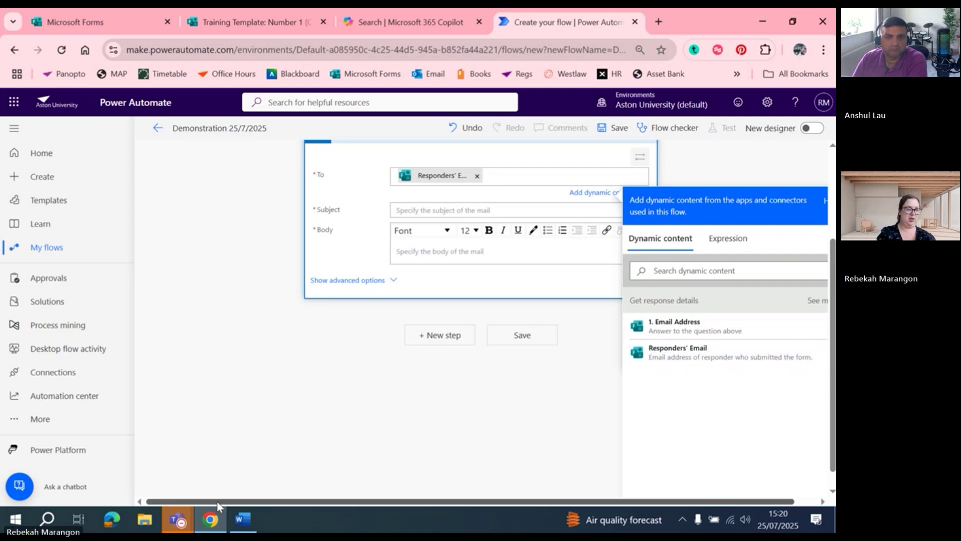
pyautogui.moveTo(177, 519)
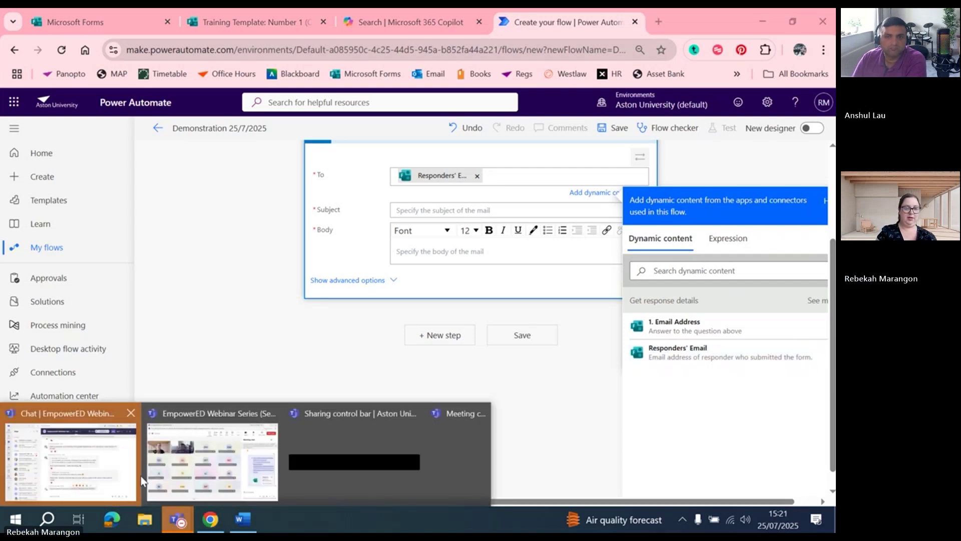
pyautogui.click(202, 473)
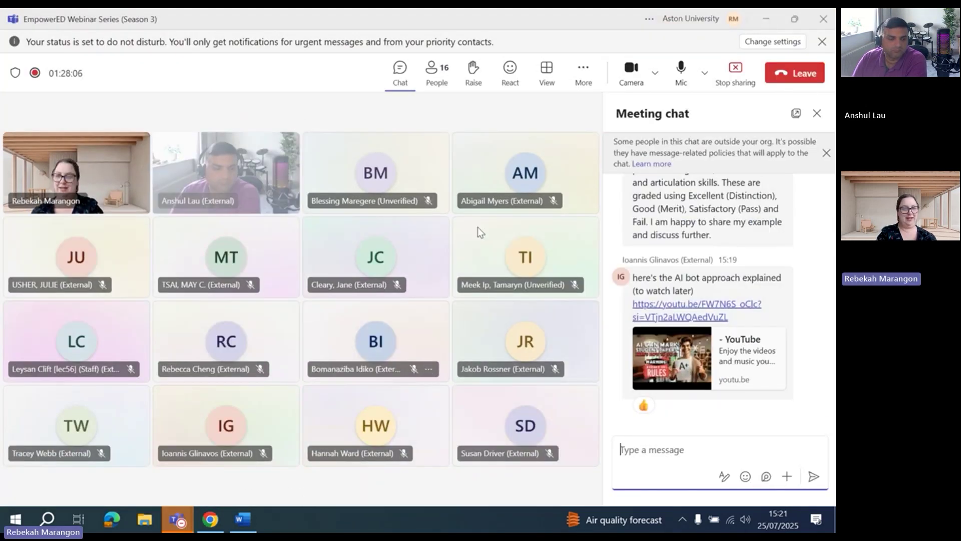
pyautogui.click(765, 18)
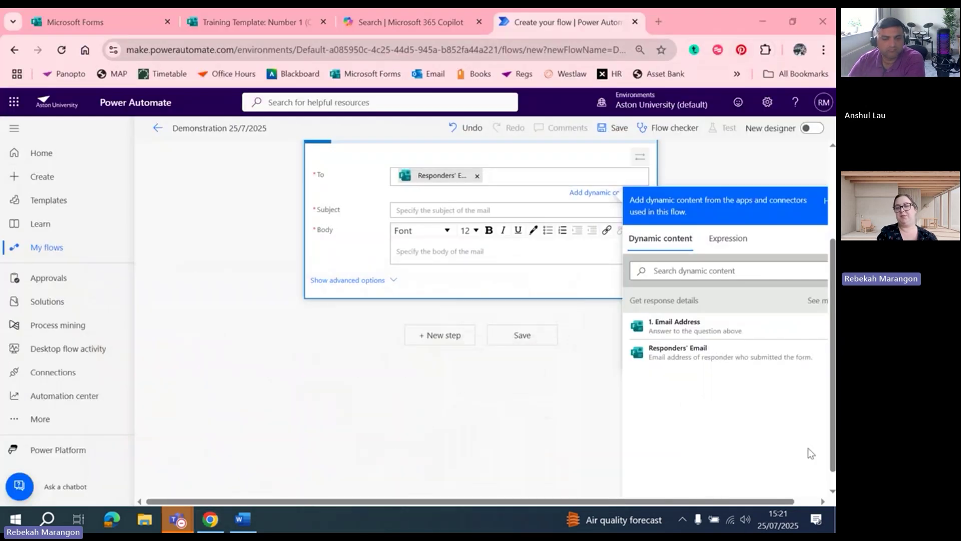
# Set the email subject to 'Demonstration'
pyautogui.click(454, 209)
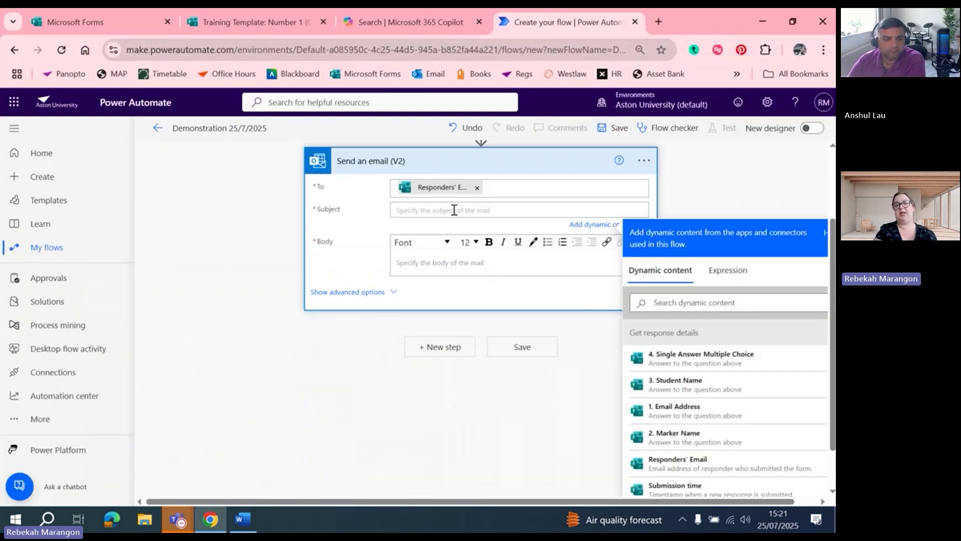
pyautogui.write('D')
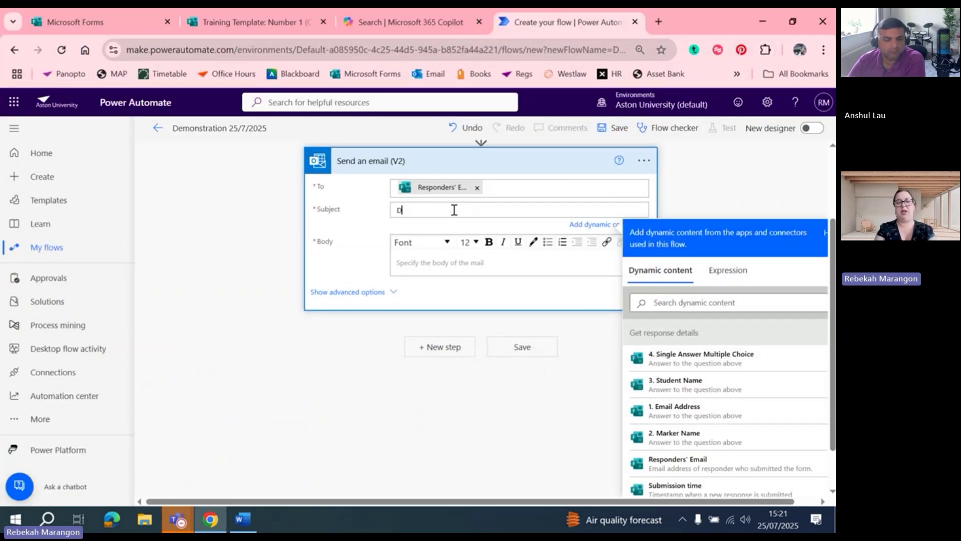
pyautogui.write('ion')
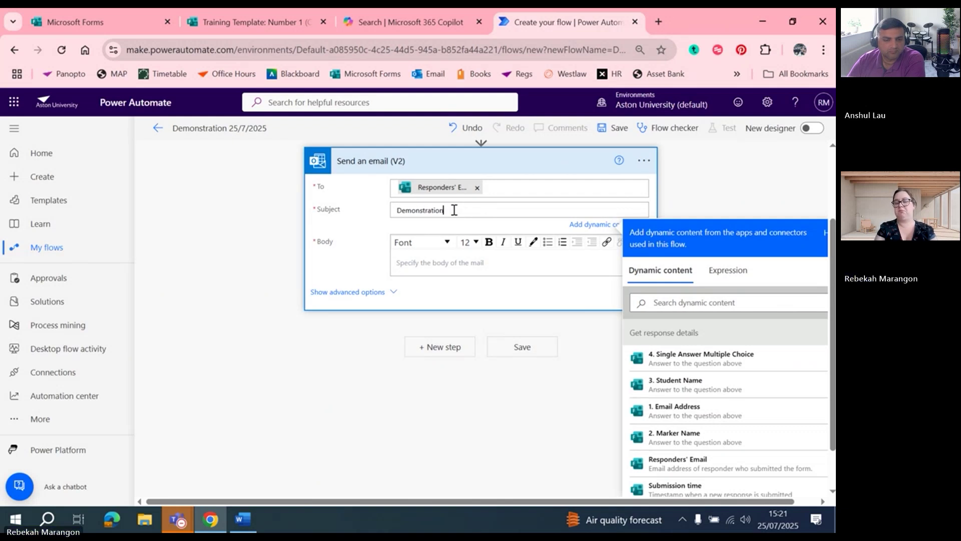
# Write the body lines 'Dear', 'Thank you for submitting your assessment.', 'Your feedback is:' and 'From:'
pyautogui.click(444, 261)
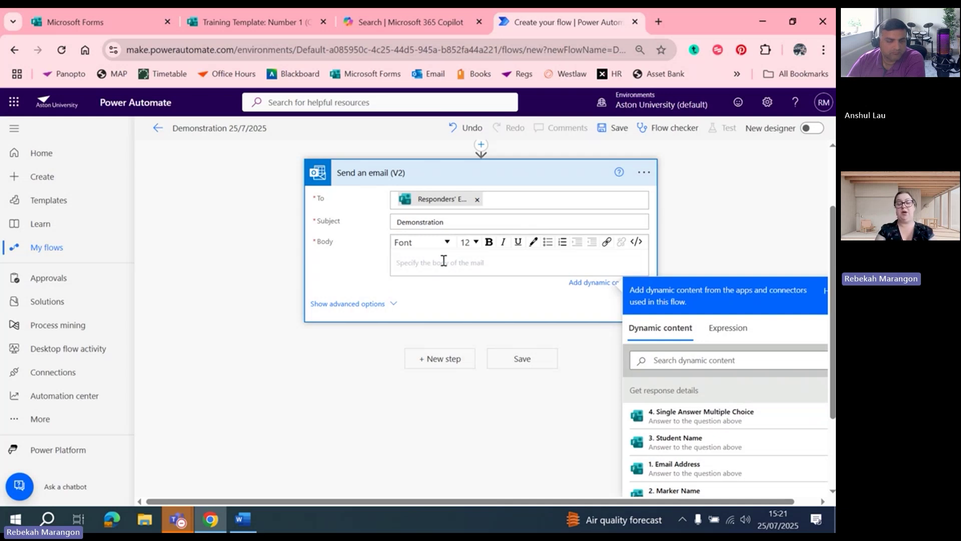
pyautogui.write('D')
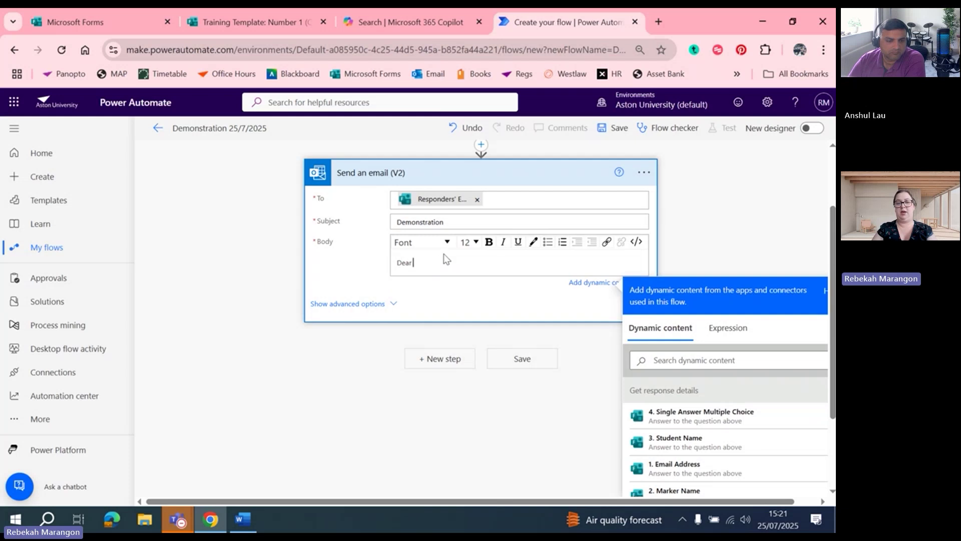
pyautogui.write('ear')
pyautogui.press('Return')
pyautogui.press('Return')
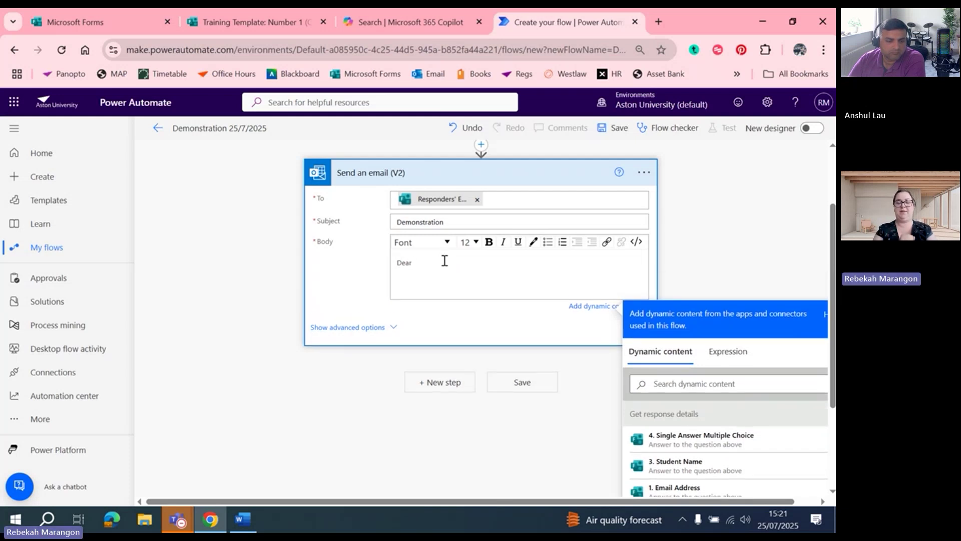
pyautogui.write('Than')
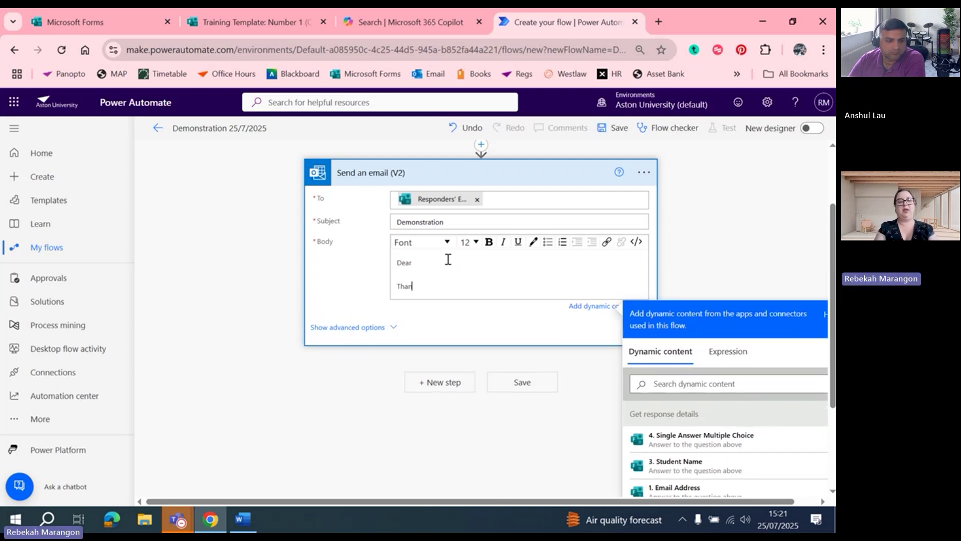
pyautogui.write('k you for su')
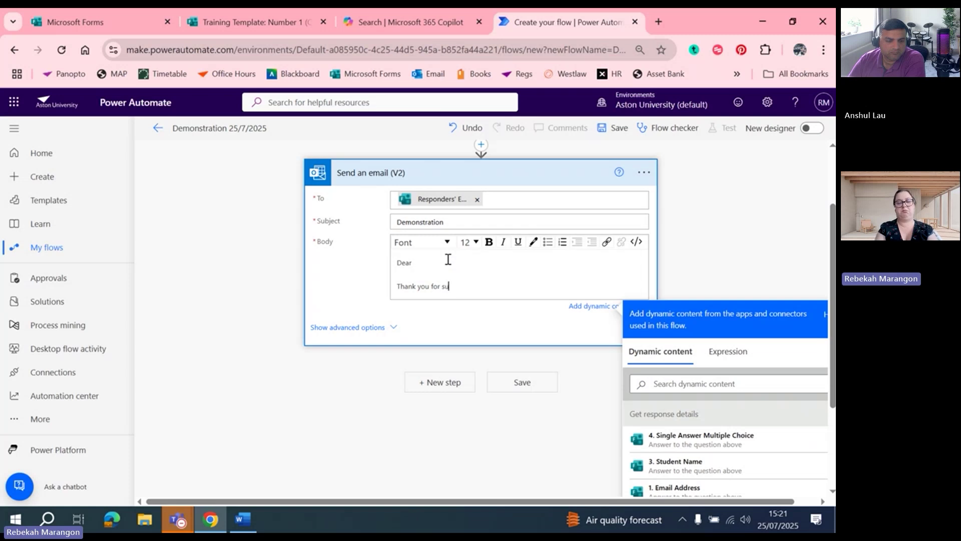
pyautogui.write('bmitting your')
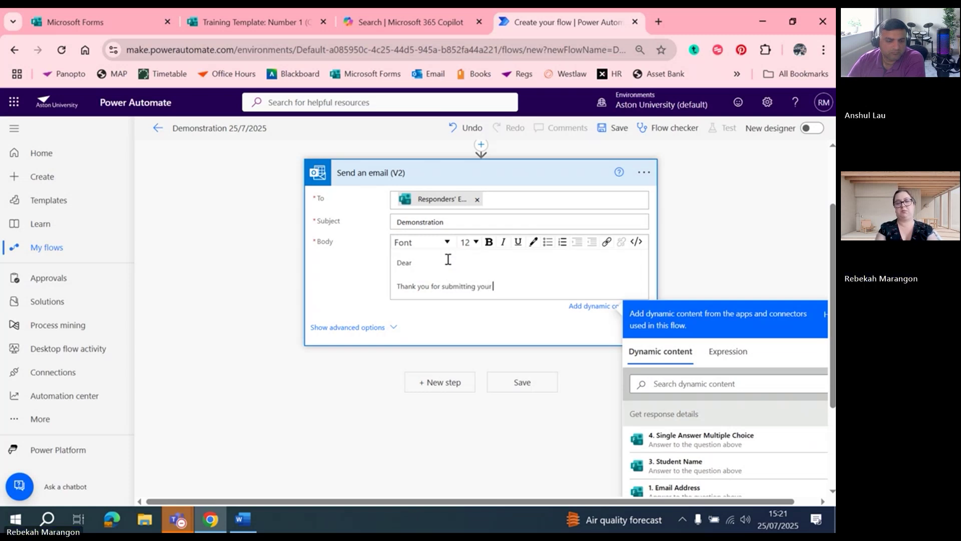
pyautogui.write(' assess')
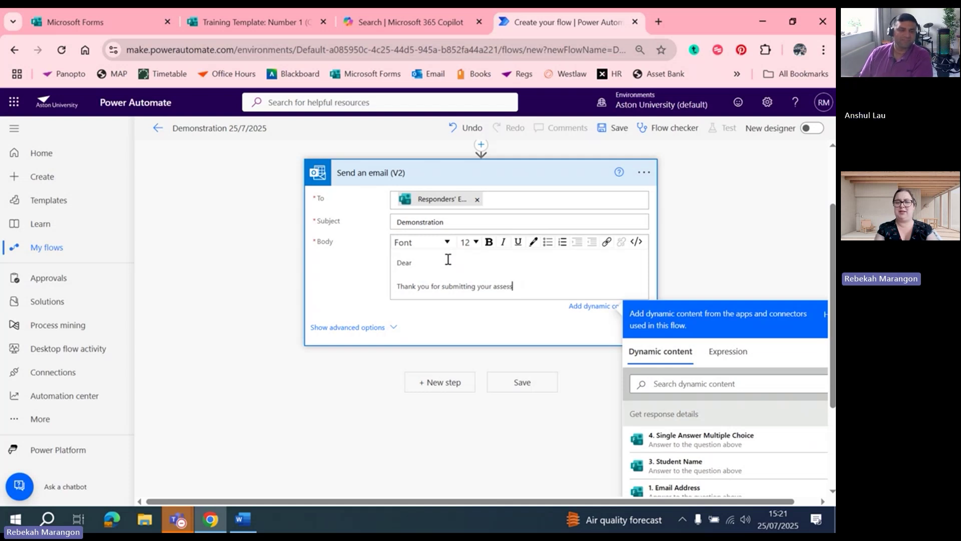
pyautogui.write('ment.')
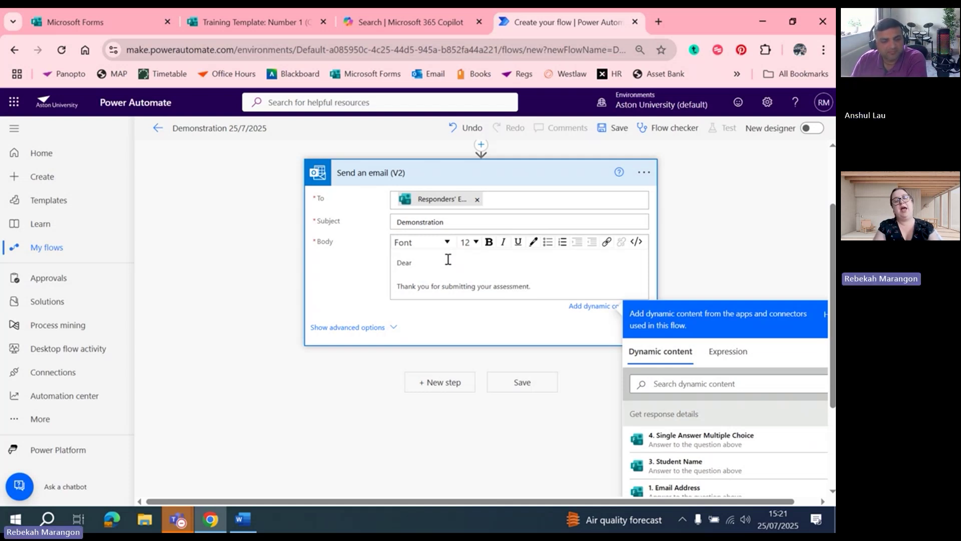
pyautogui.press('Return')
pyautogui.write('Your')
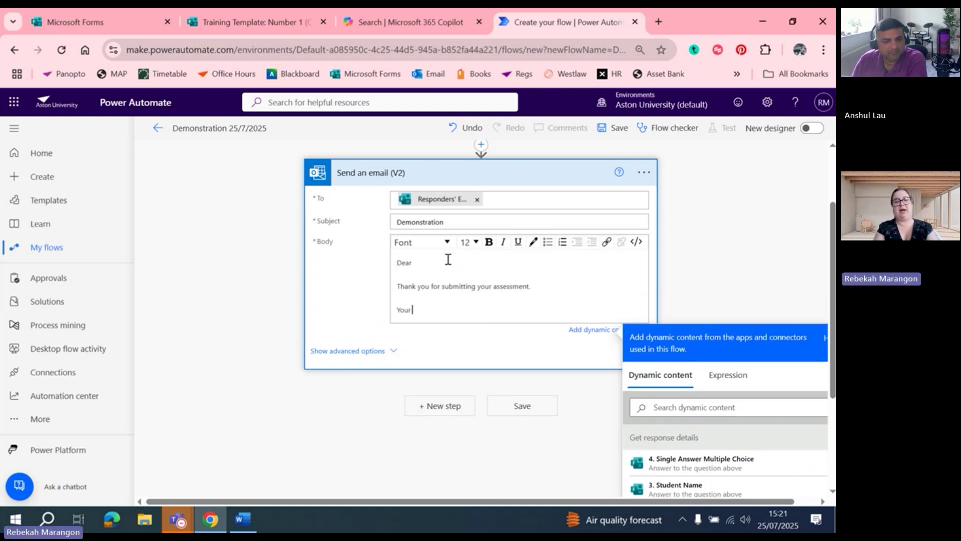
pyautogui.write(' feedback is')
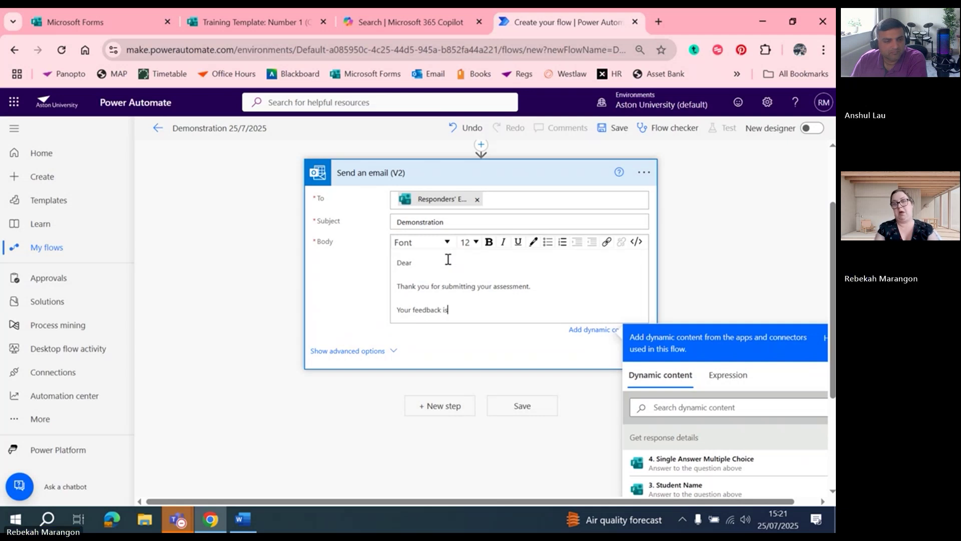
pyautogui.write(':')
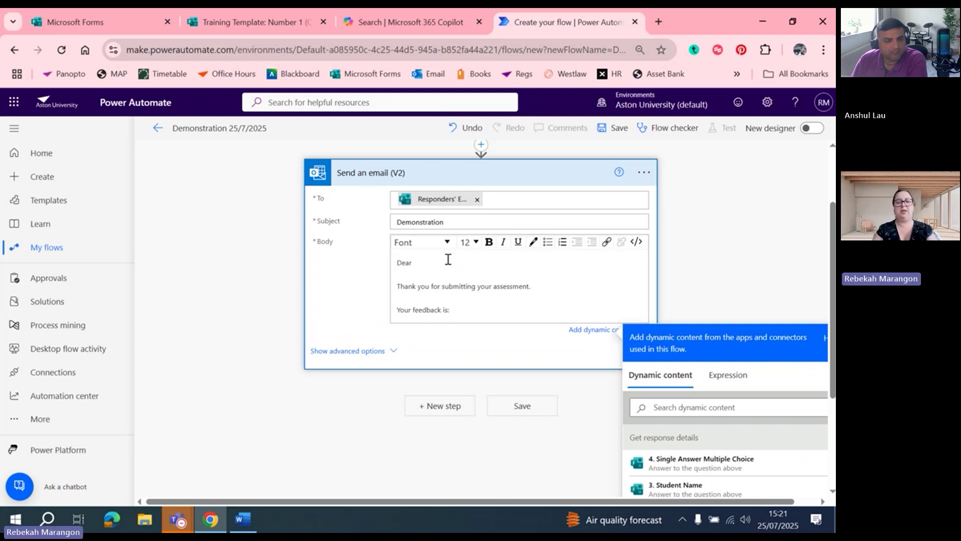
pyautogui.press('Return')
pyautogui.press('Return')
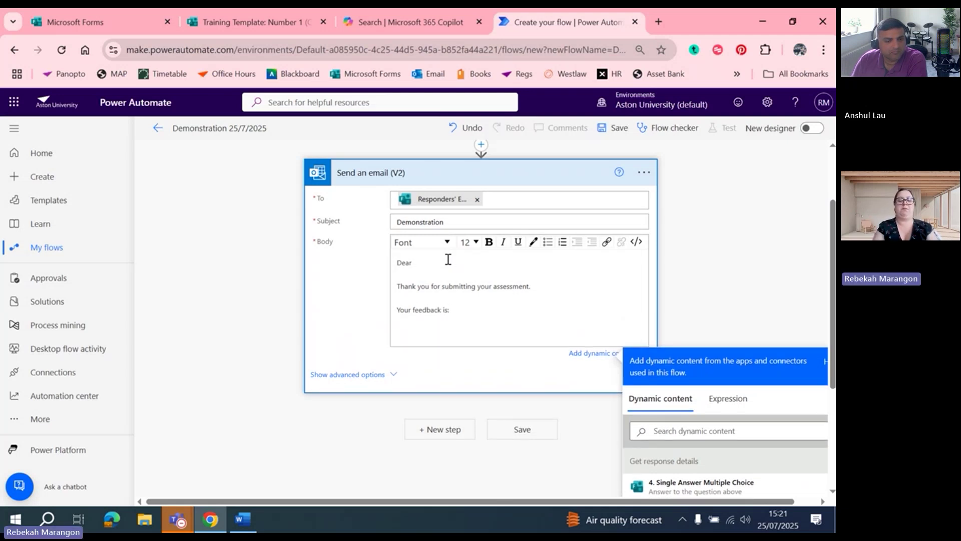
pyautogui.write('FromL')
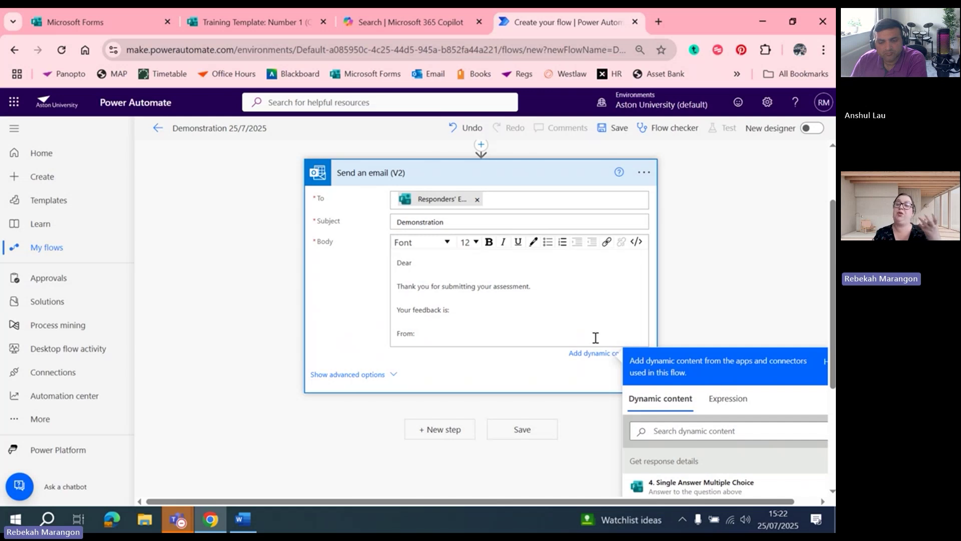
pyautogui.scroll(-3, 832, 307)
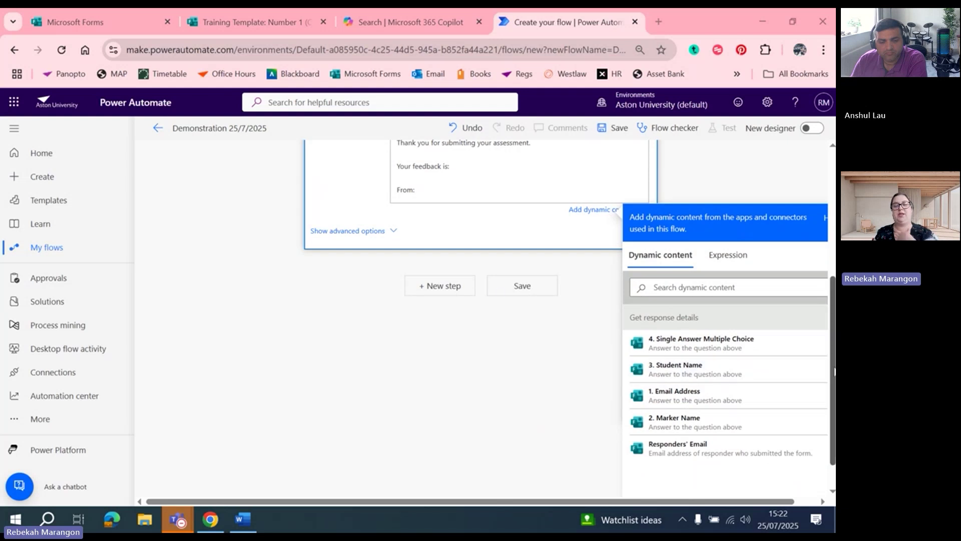
pyautogui.scroll(2, 451, 251)
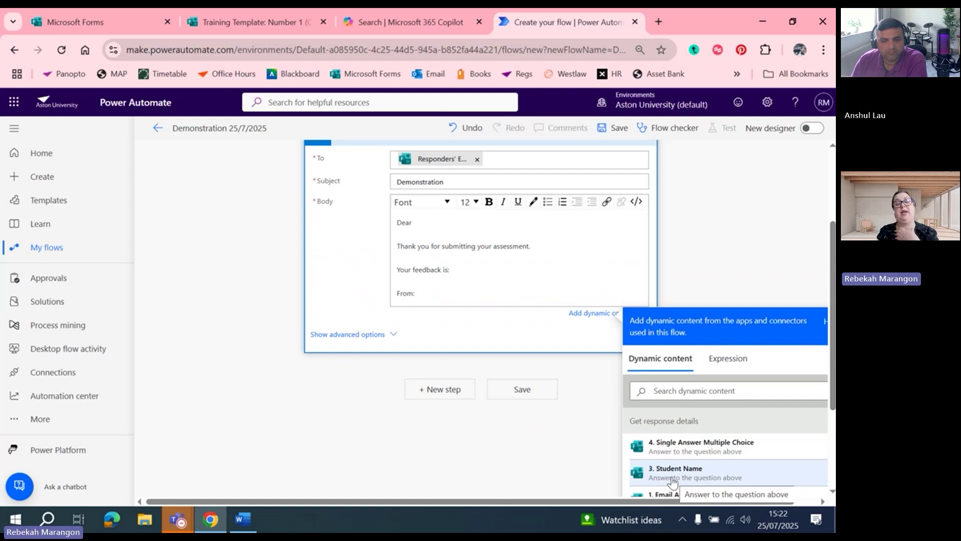
# Insert Student Name after Dear, Single Answer Multiple Choice after the feedback line, Marker Name after From:
pyautogui.click(672, 473)
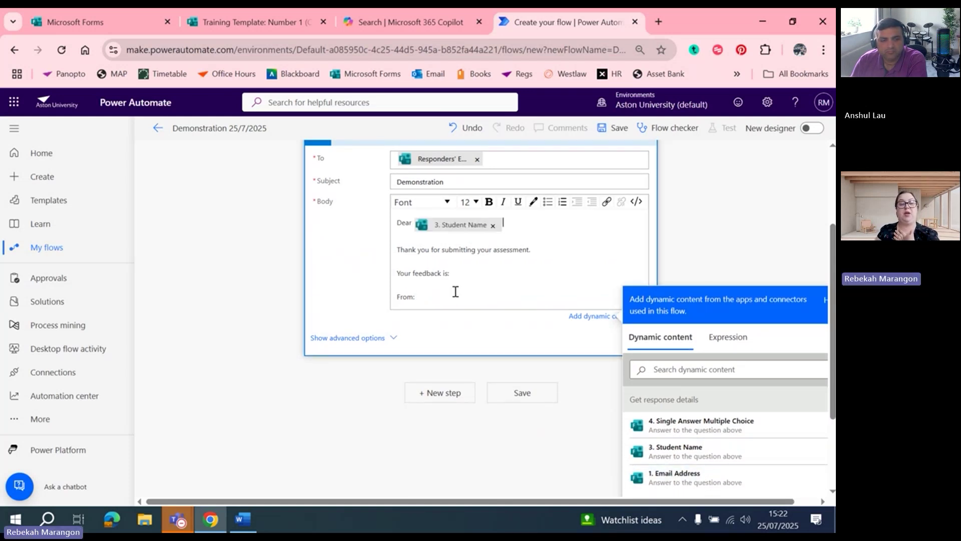
pyautogui.click(462, 270)
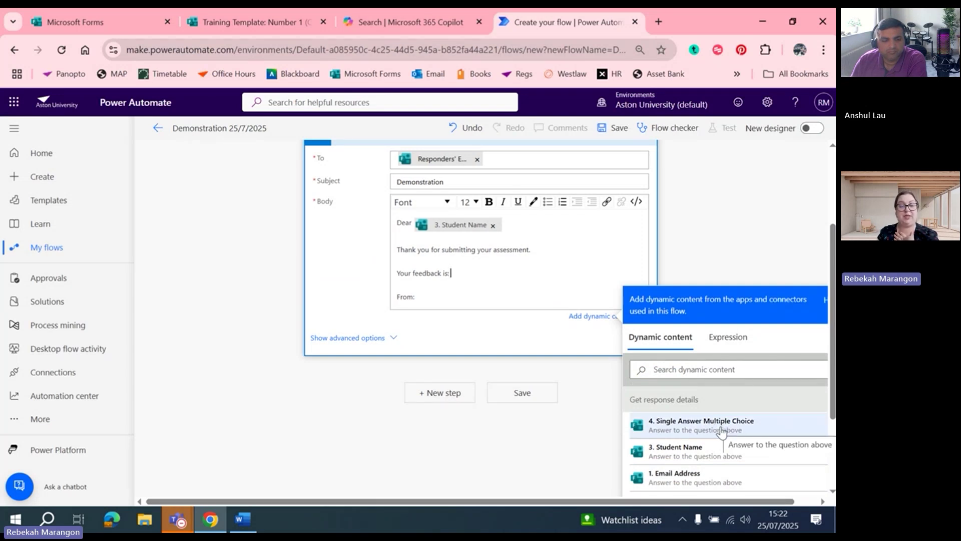
pyautogui.click(721, 426)
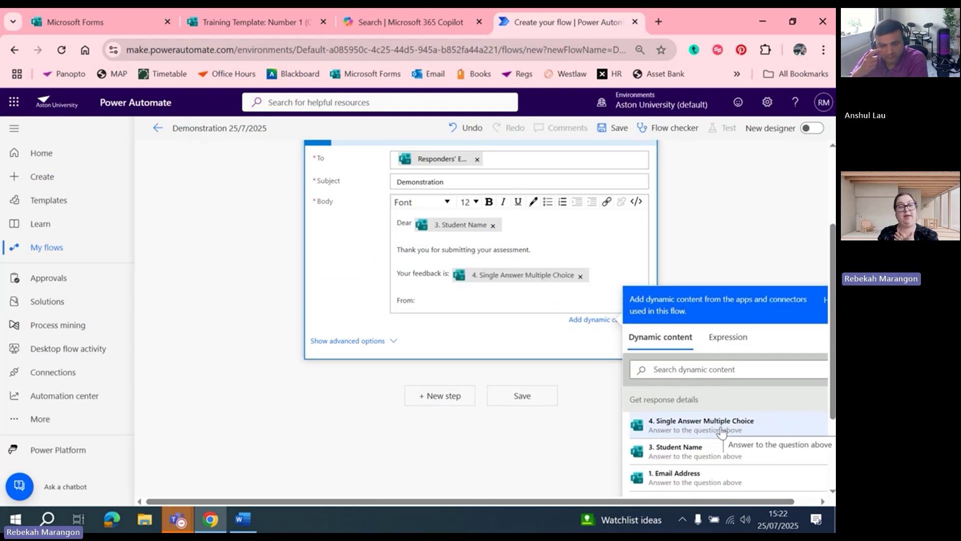
pyautogui.scroll(-1, 500, 300)
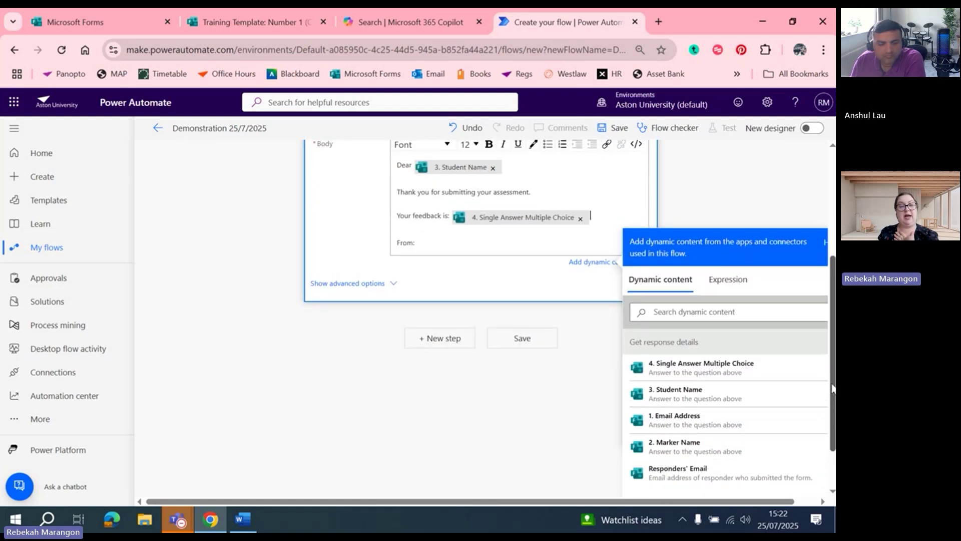
pyautogui.click(424, 244)
pyautogui.click(714, 451)
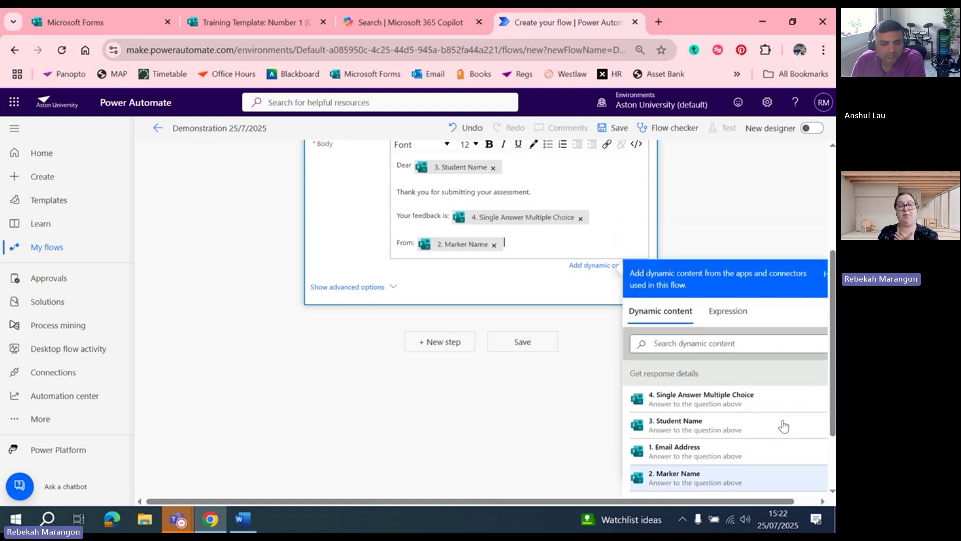
pyautogui.moveTo(834, 393); pyautogui.dragTo(834, 329)
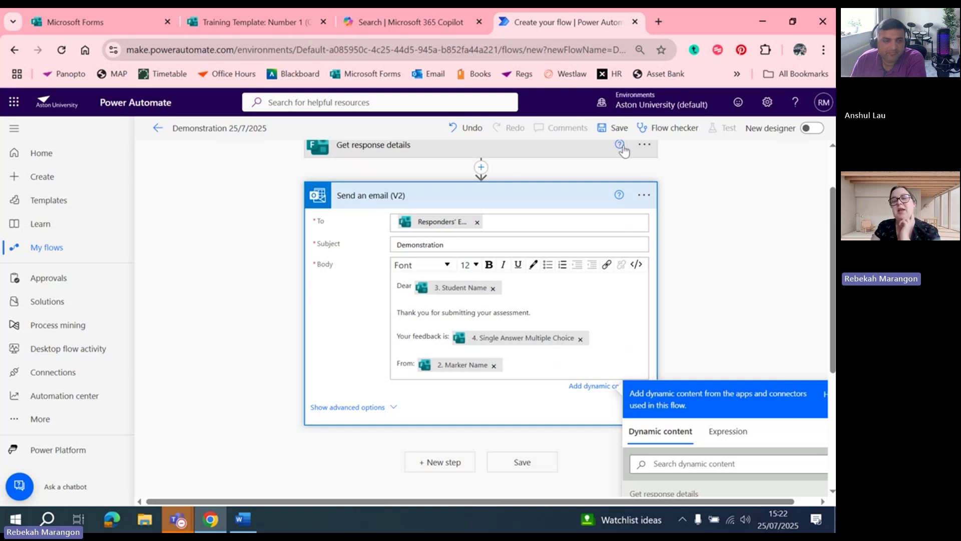
# Save the flow and start a manual test run
pyautogui.click(516, 465)
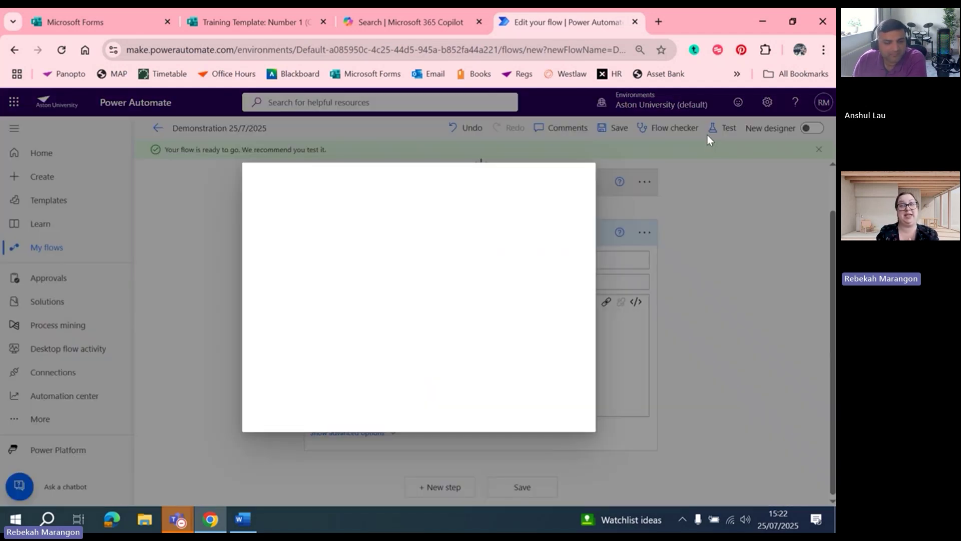
pyautogui.click(576, 176)
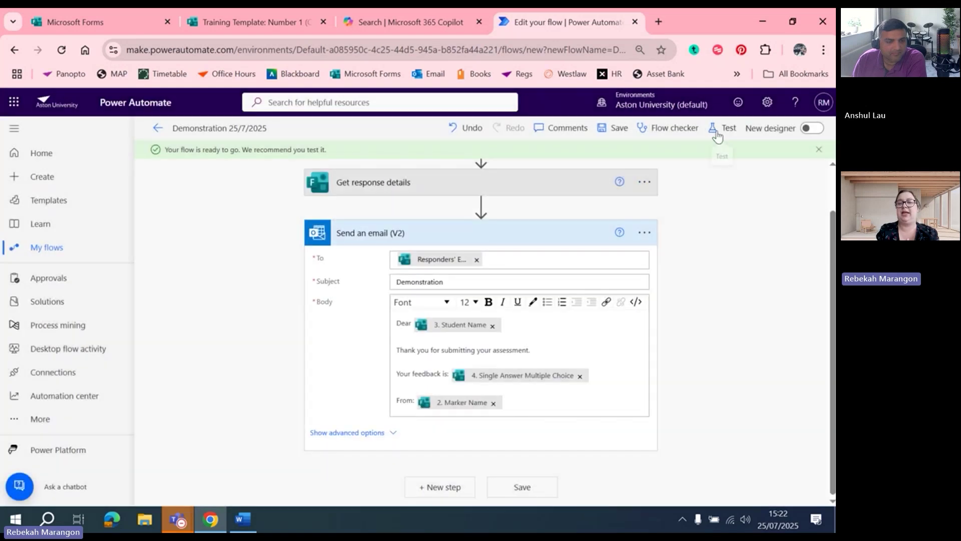
pyautogui.click(718, 133)
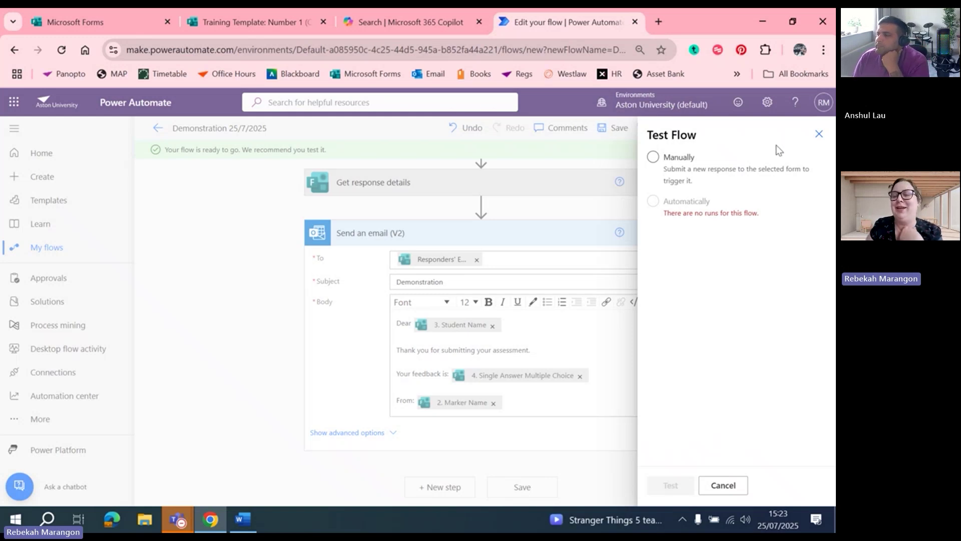
pyautogui.click(664, 165)
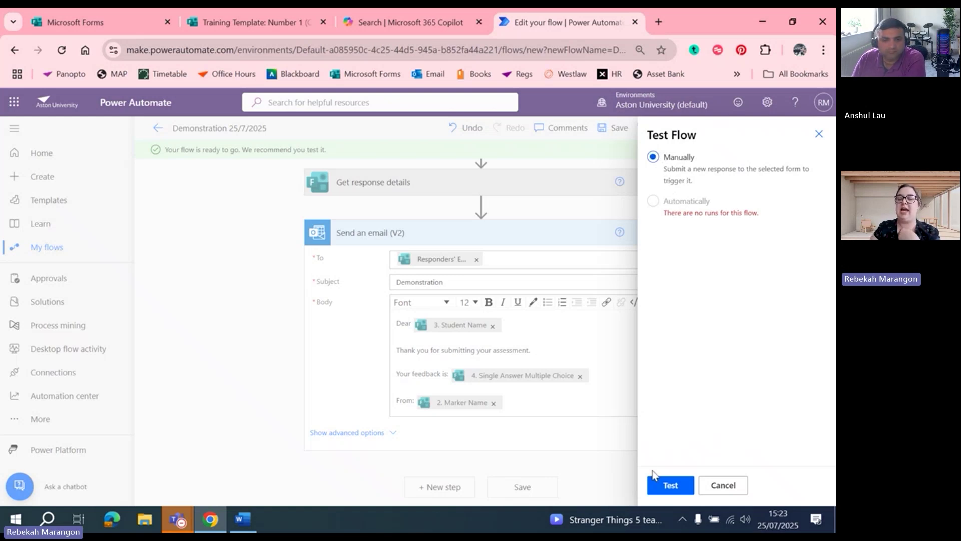
pyautogui.click(662, 485)
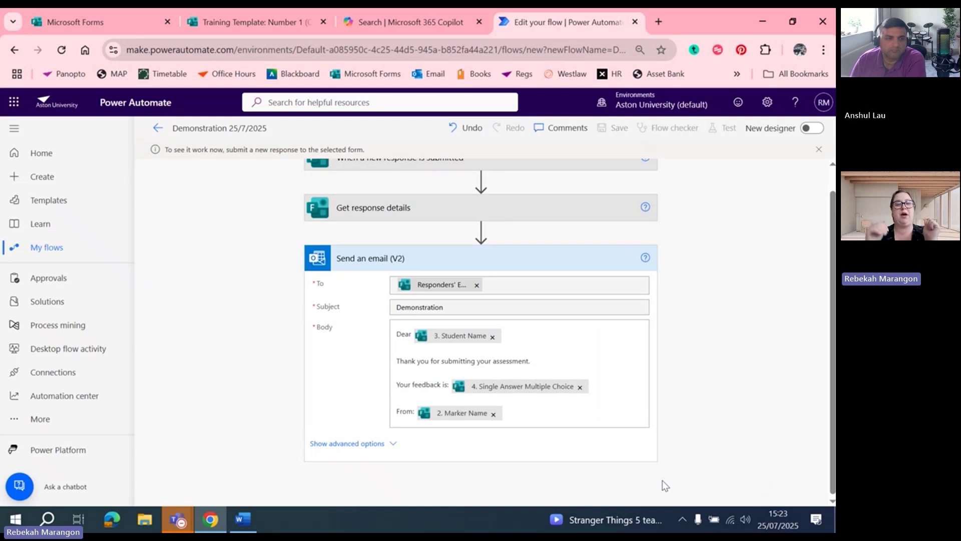
# Copy the response link of Training Template: Number 1 (Copy) and paste it into the browser address bar
pyautogui.click(228, 24)
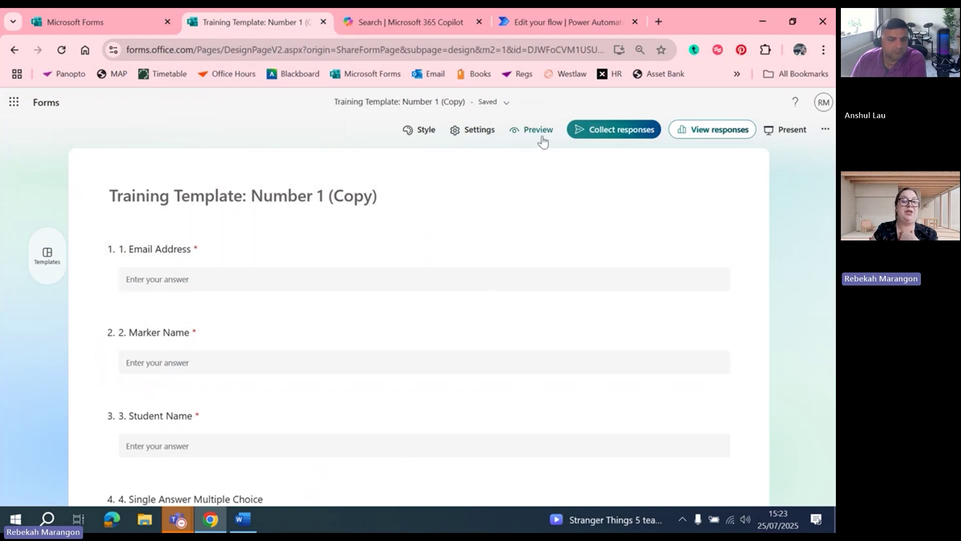
pyautogui.click(542, 136)
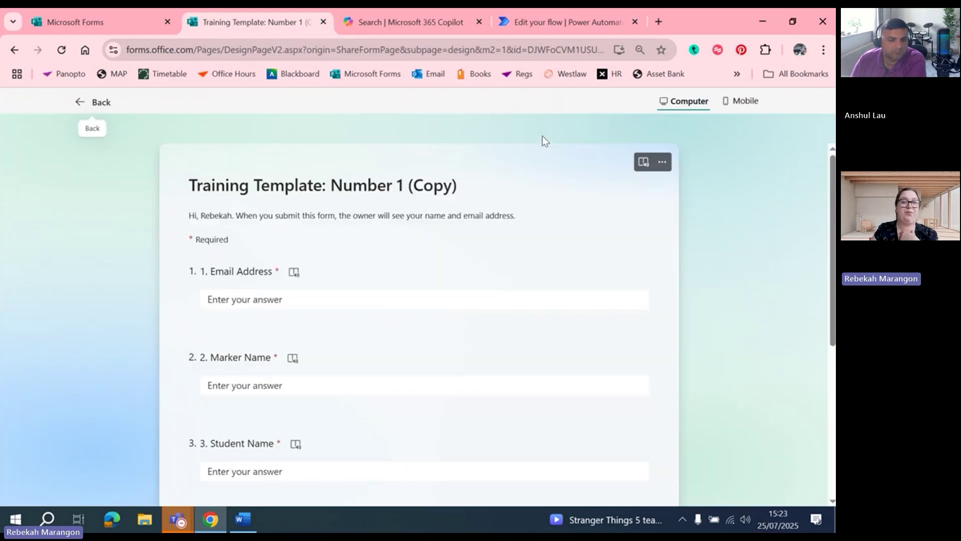
pyautogui.click(96, 102)
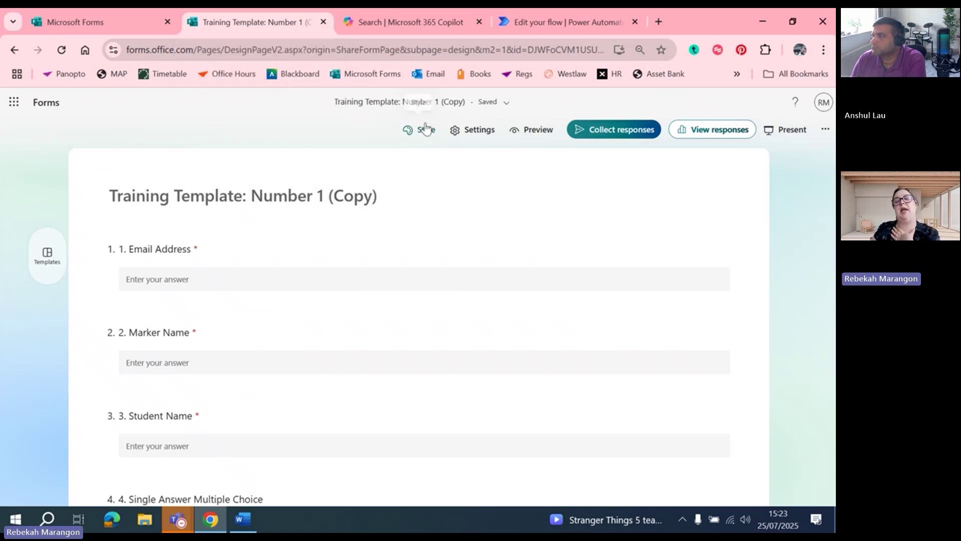
pyautogui.click(597, 132)
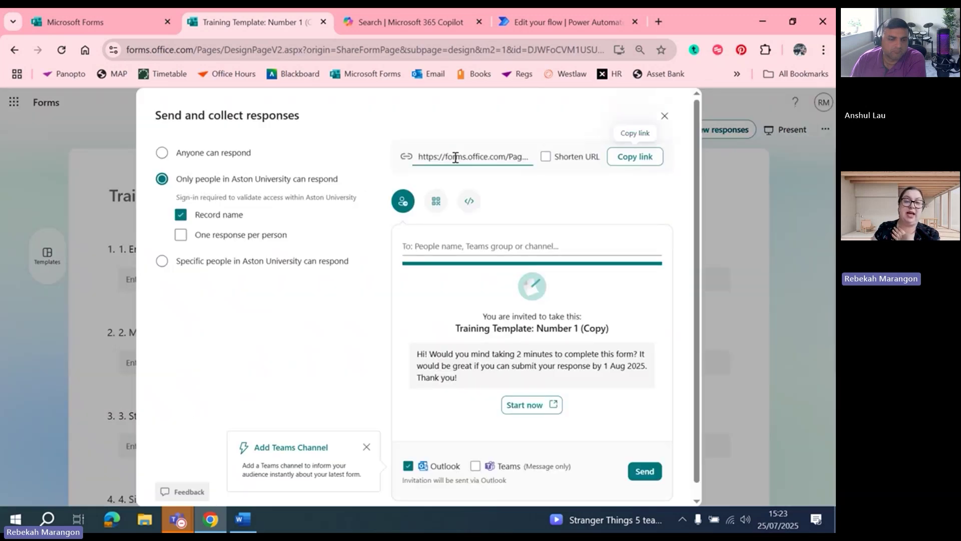
pyautogui.click(635, 161)
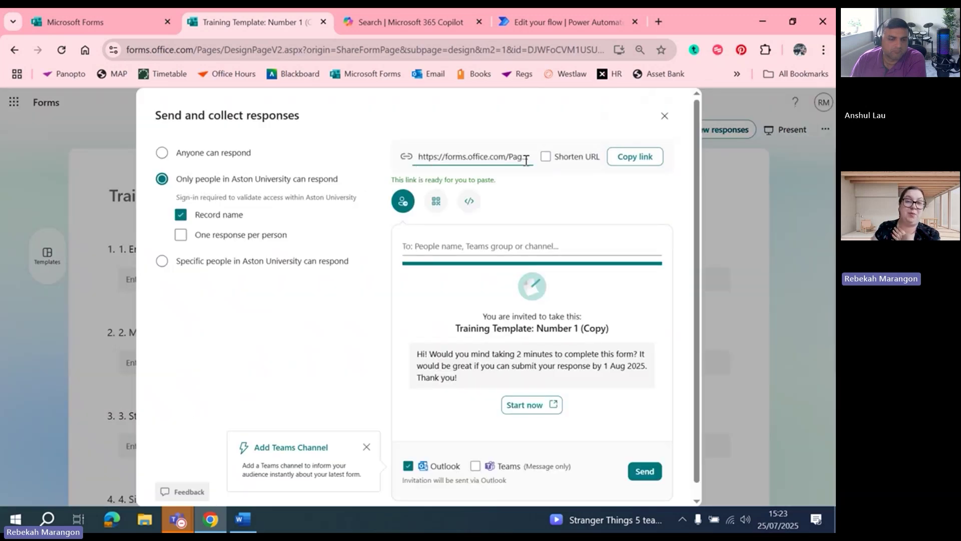
pyautogui.click(330, 45)
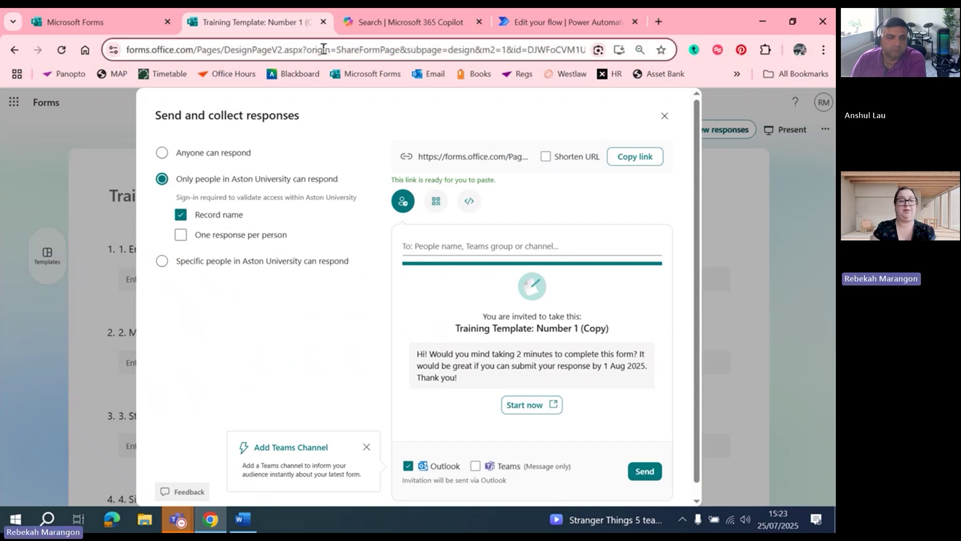
pyautogui.hotkey('ctrl', 'v')
# Submit a test response with the respondent's email, the marker's name, student name Test and Option 1
pyautogui.press('Return')
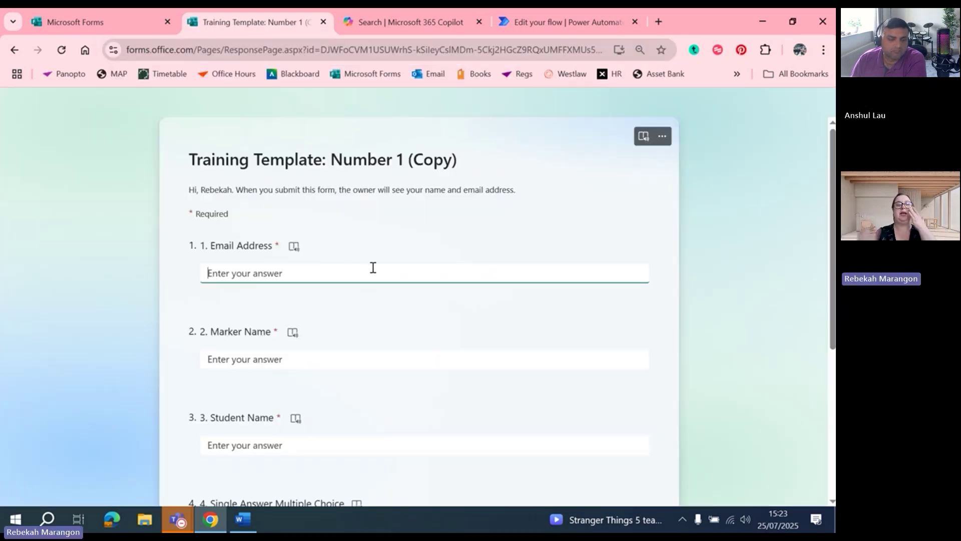
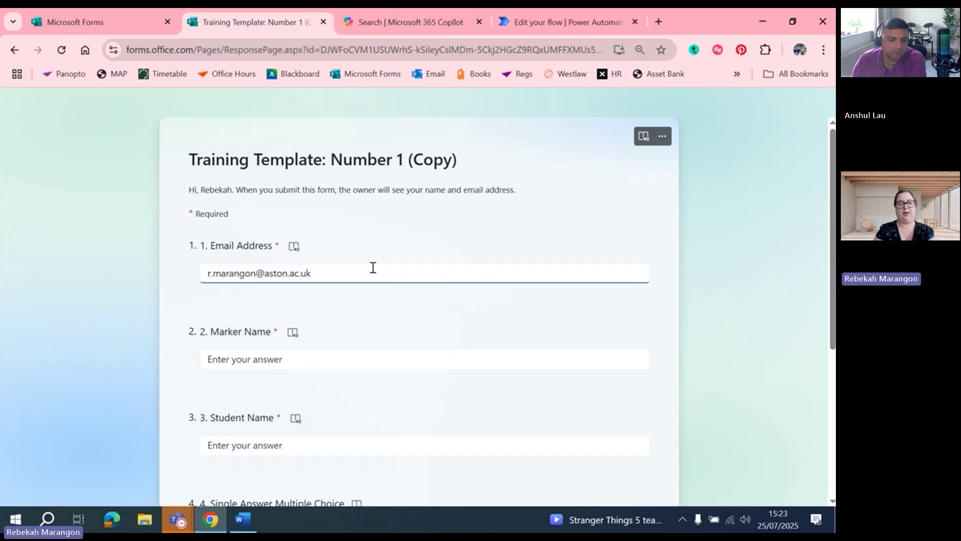
pyautogui.click(250, 358)
pyautogui.write('Rebekah')
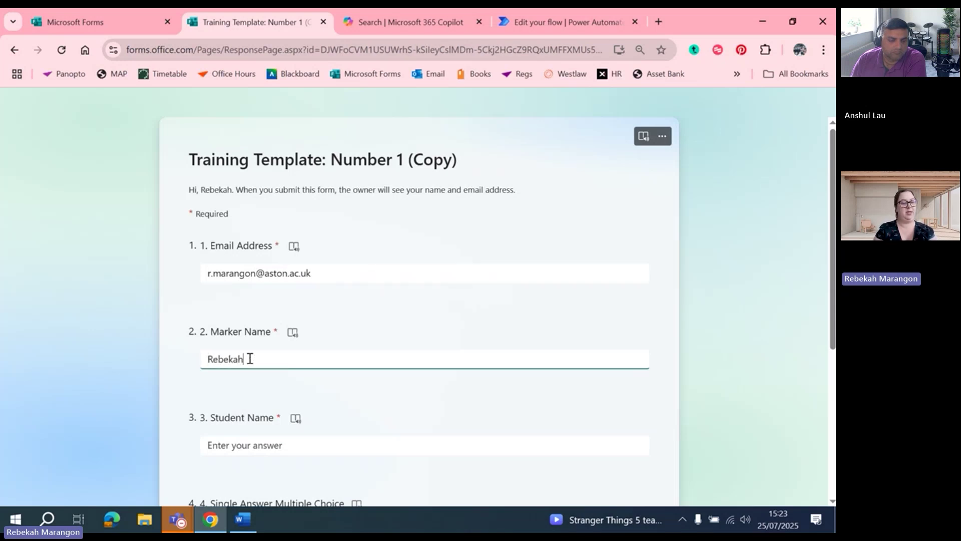
pyautogui.click(266, 445)
pyautogui.write('Test')
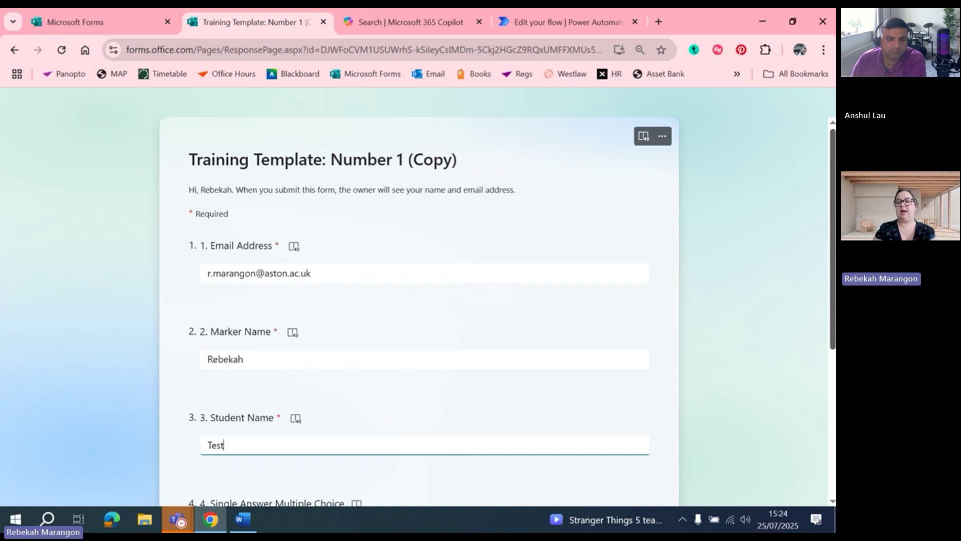
pyautogui.scroll(-4, 832, 213)
pyautogui.click(209, 326)
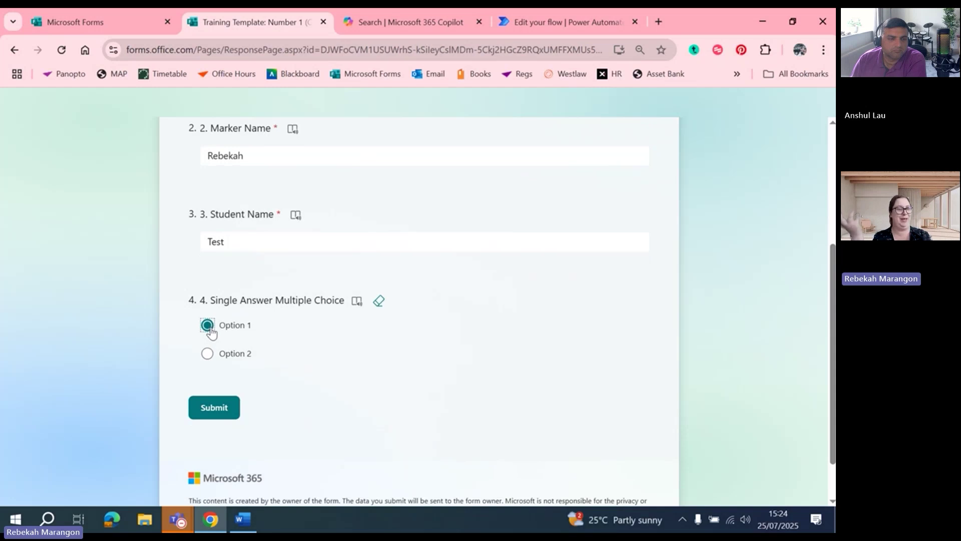
pyautogui.click(226, 407)
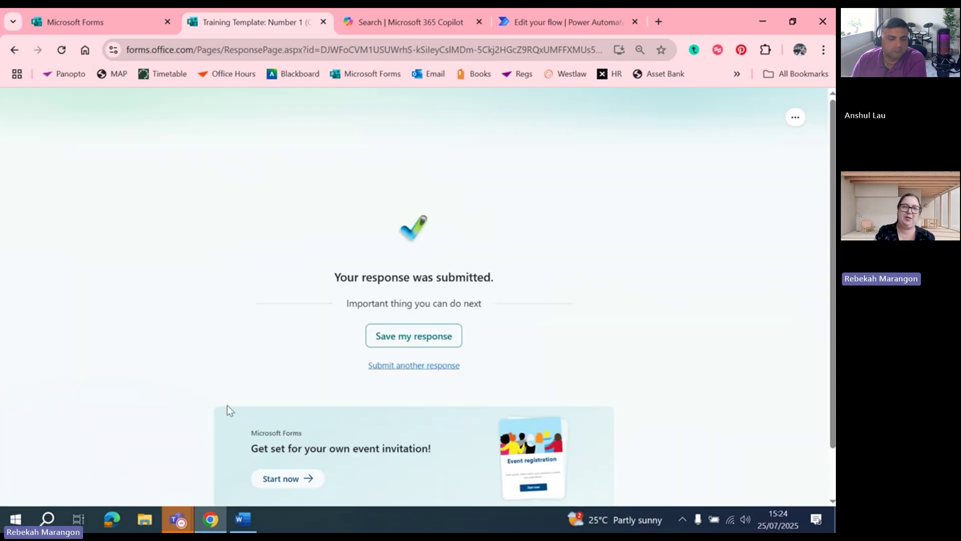
# Confirm the run succeeded, then reopen the flow in the designer with Get response details expanded
pyautogui.click(578, 26)
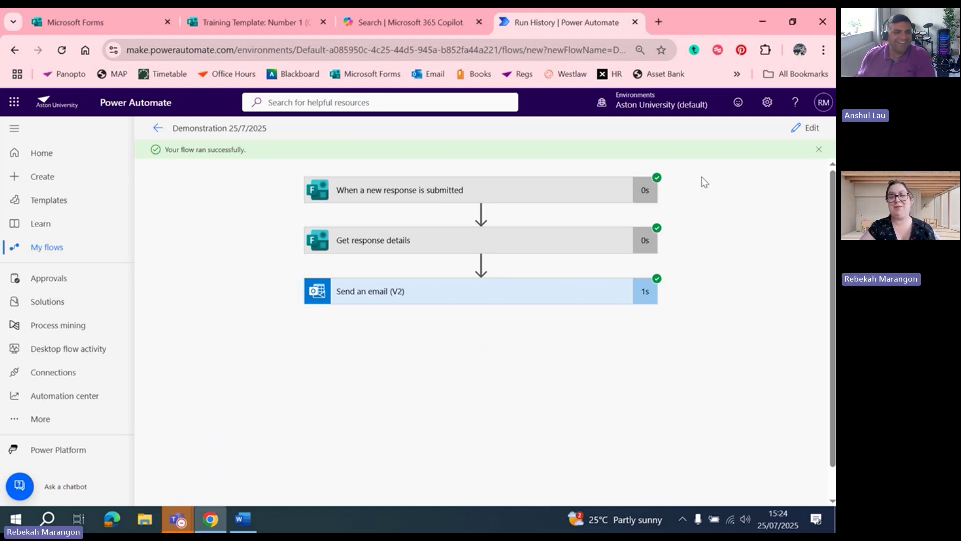
pyautogui.click(808, 128)
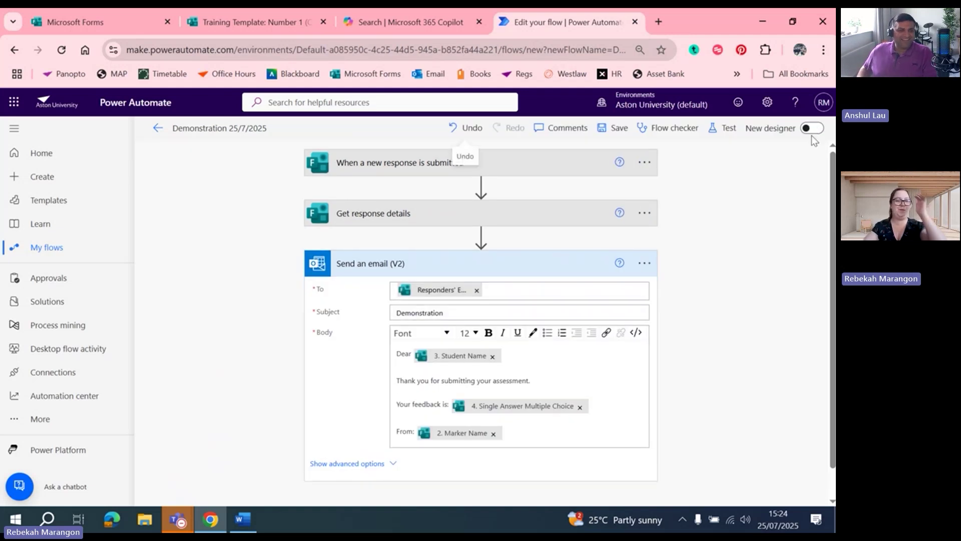
pyautogui.click(388, 220)
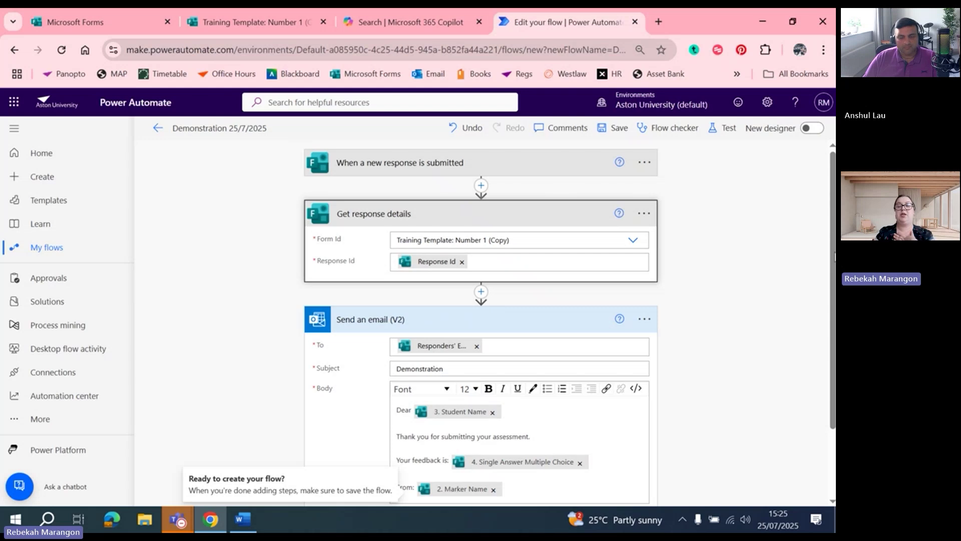
pyautogui.moveTo(833, 256); pyautogui.dragTo(832, 365)
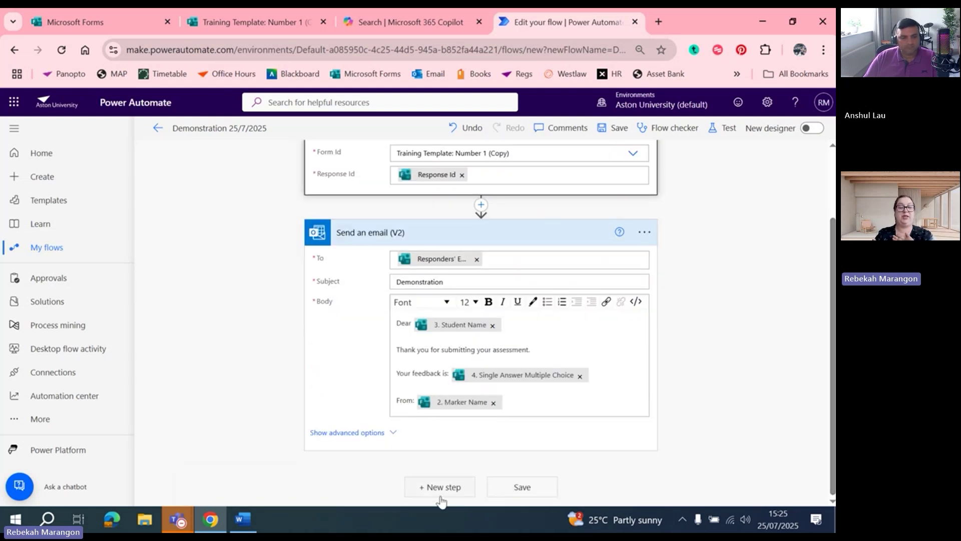
# Delete the existing Send an email step from the flow
pyautogui.click(643, 234)
pyautogui.click(729, 447)
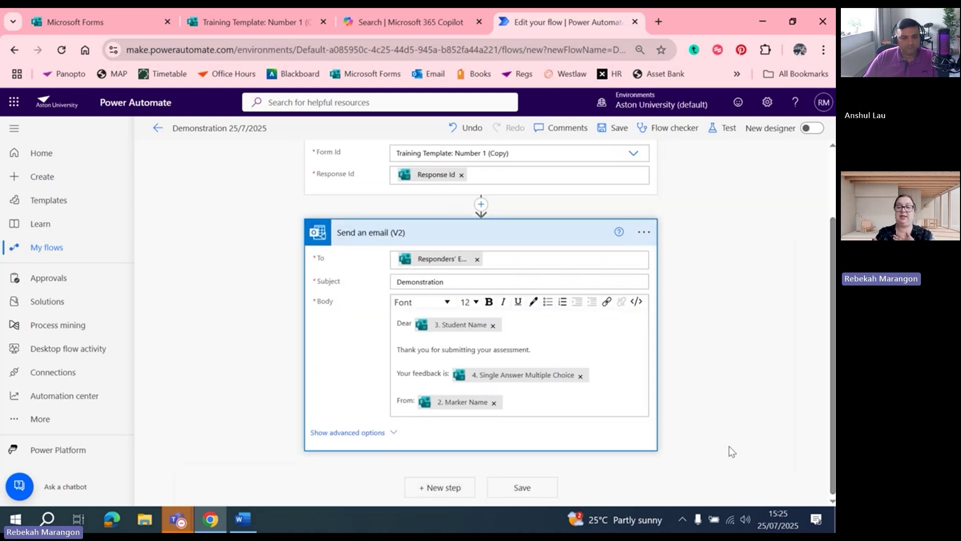
pyautogui.click(644, 231)
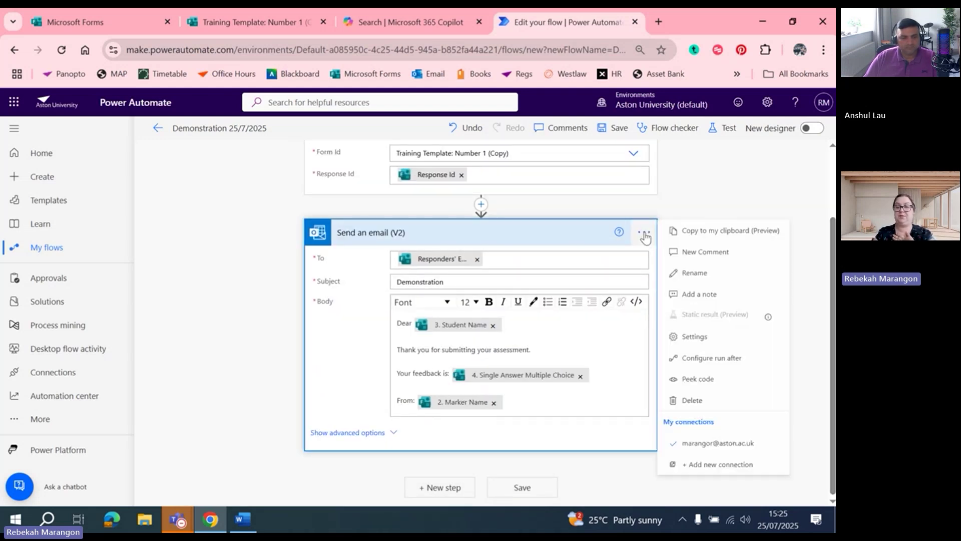
pyautogui.click(695, 410)
pyautogui.click(428, 326)
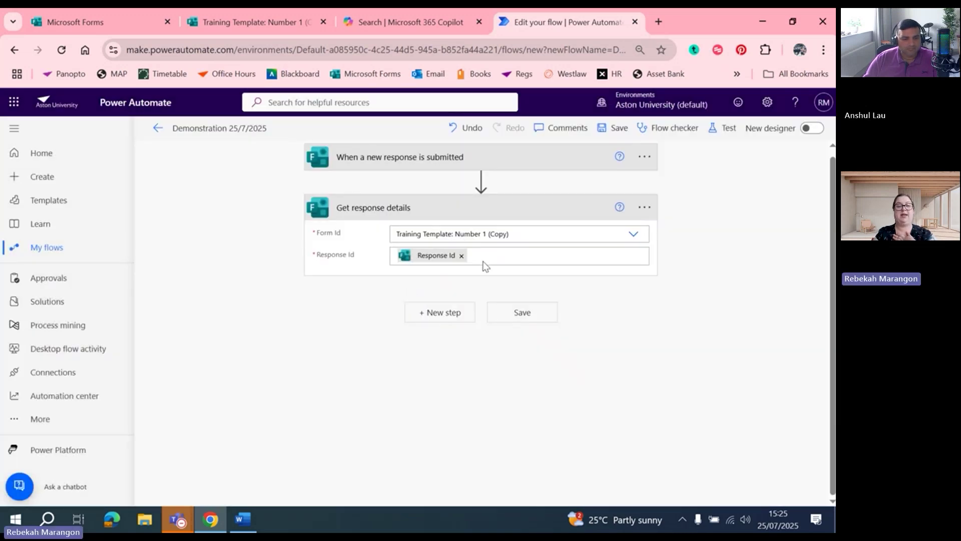
# Add a new Office 365 Outlook Send an email (V2) step after Get response details
pyautogui.click(441, 317)
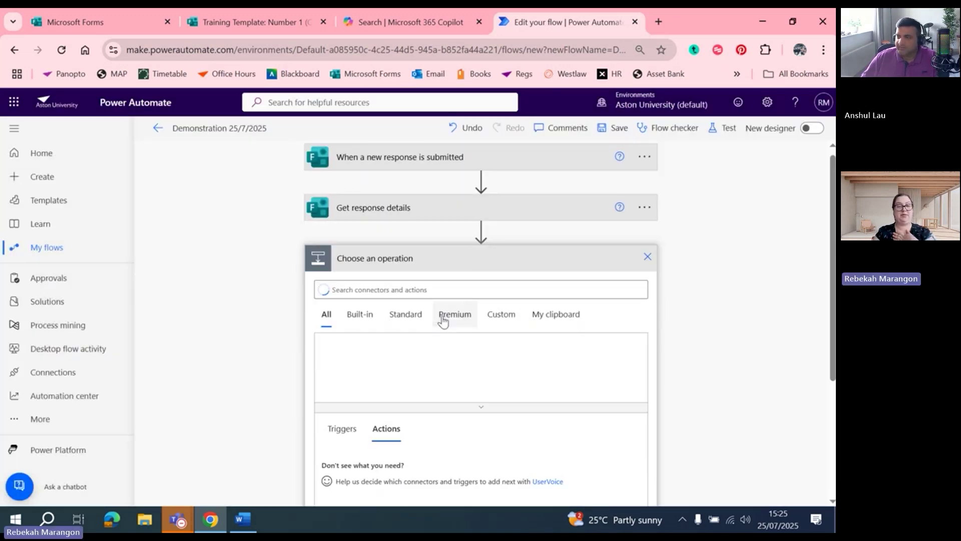
pyautogui.write('s')
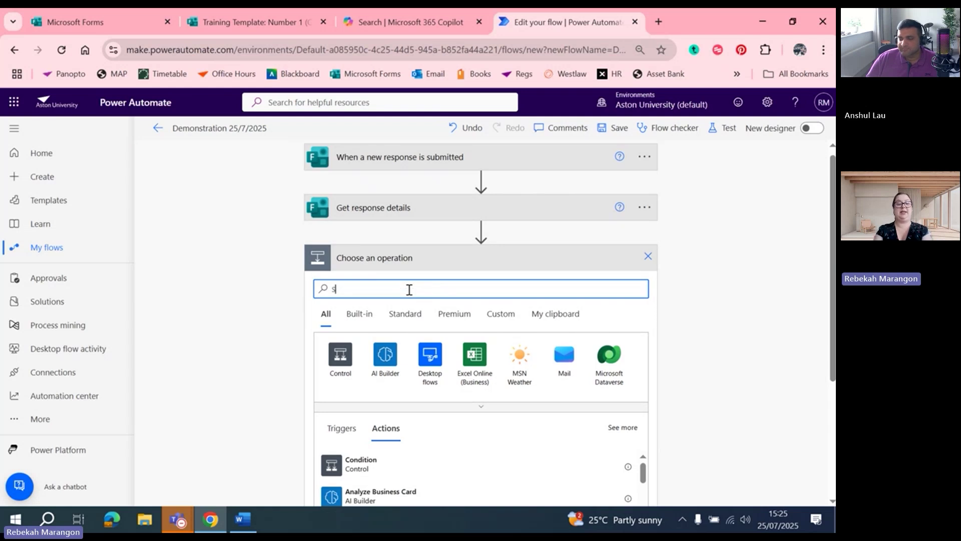
pyautogui.write('end an')
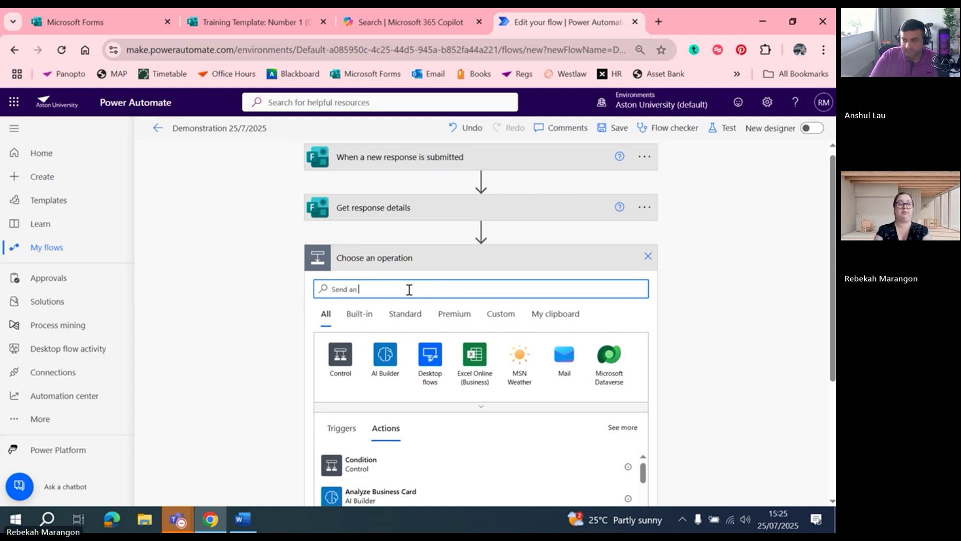
pyautogui.write(' email')
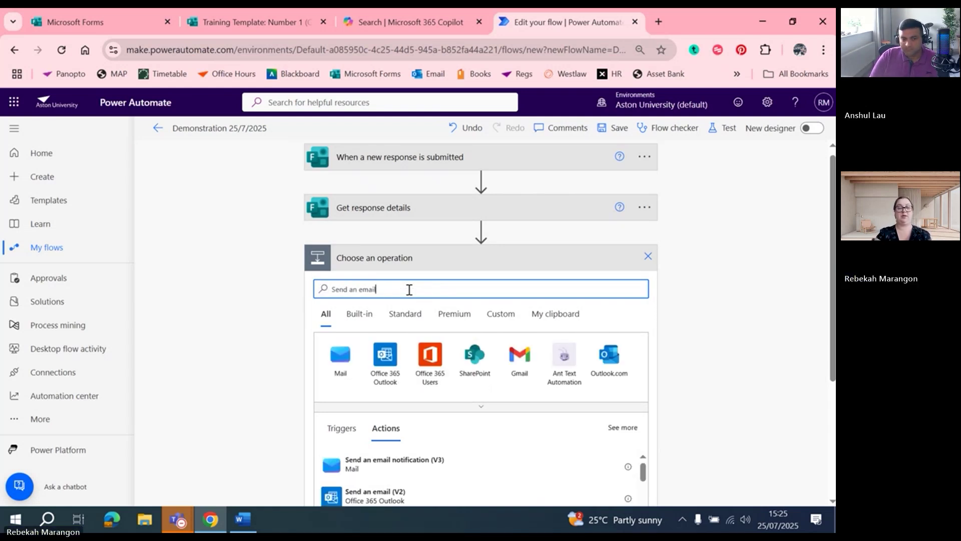
pyautogui.moveTo(831, 290); pyautogui.dragTo(832, 343)
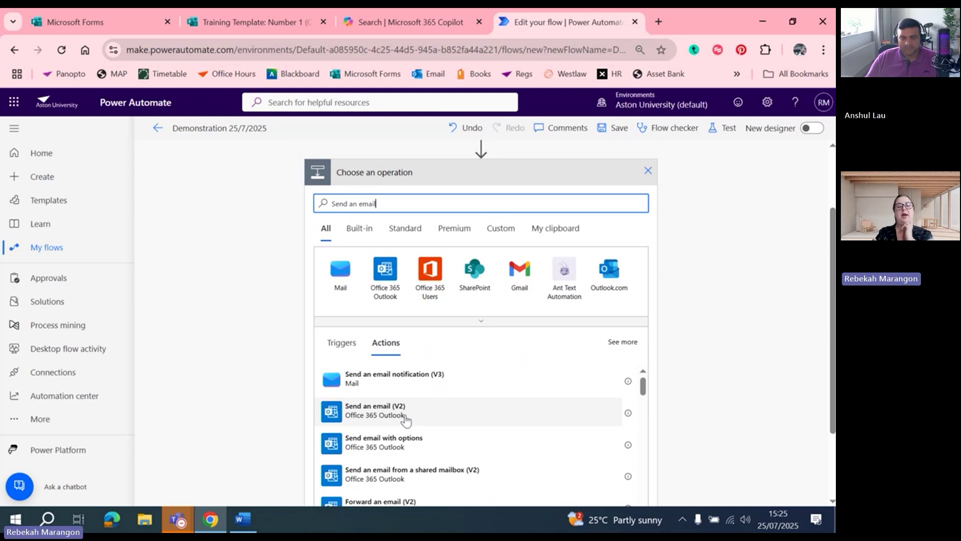
pyautogui.click(406, 418)
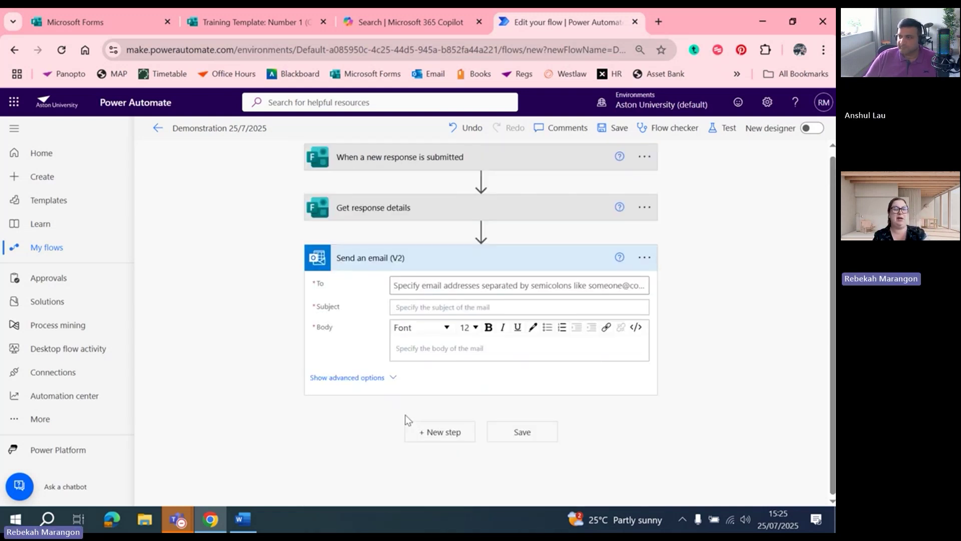
# Address the email to Responders' Email with the subject 'Demonstration'
pyautogui.click(441, 286)
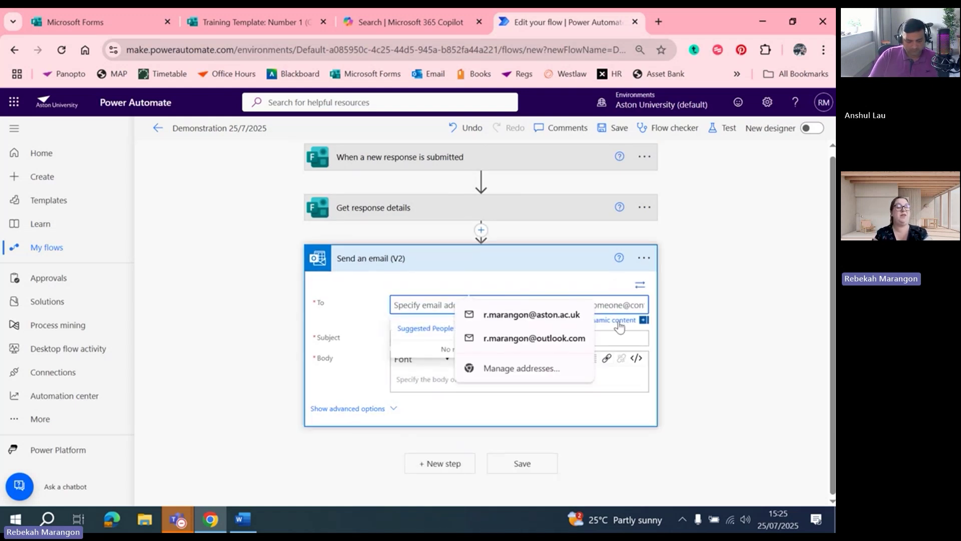
pyautogui.click(618, 320)
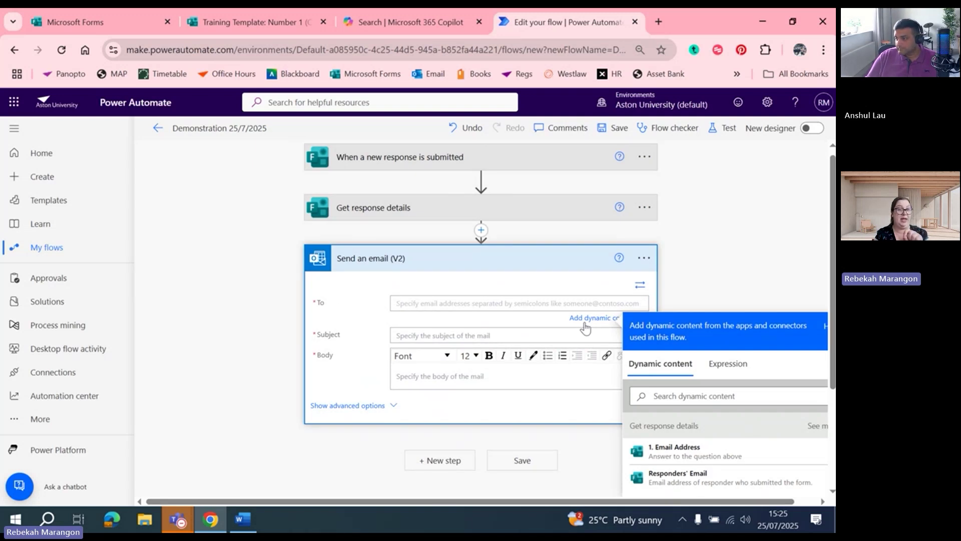
pyautogui.click(692, 484)
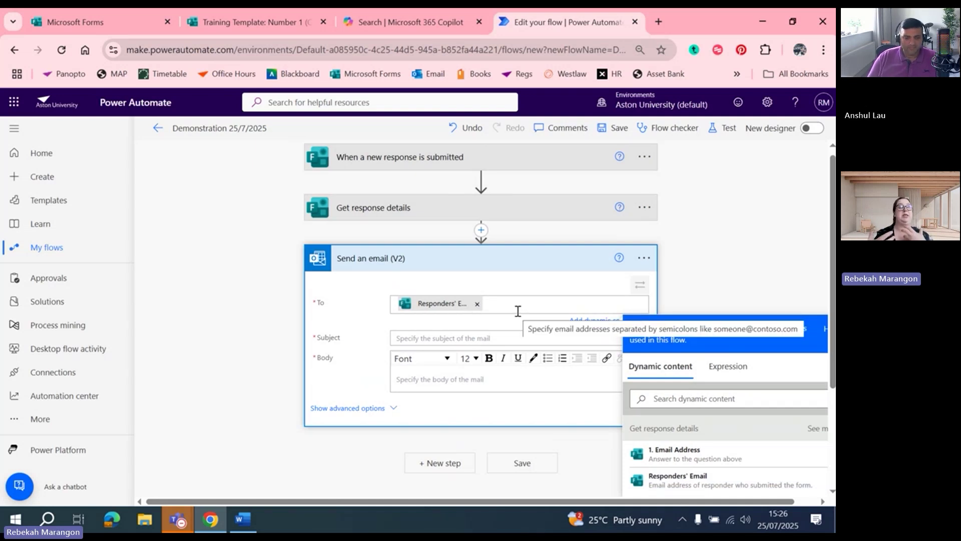
pyautogui.click(457, 337)
pyautogui.write('Demonstration')
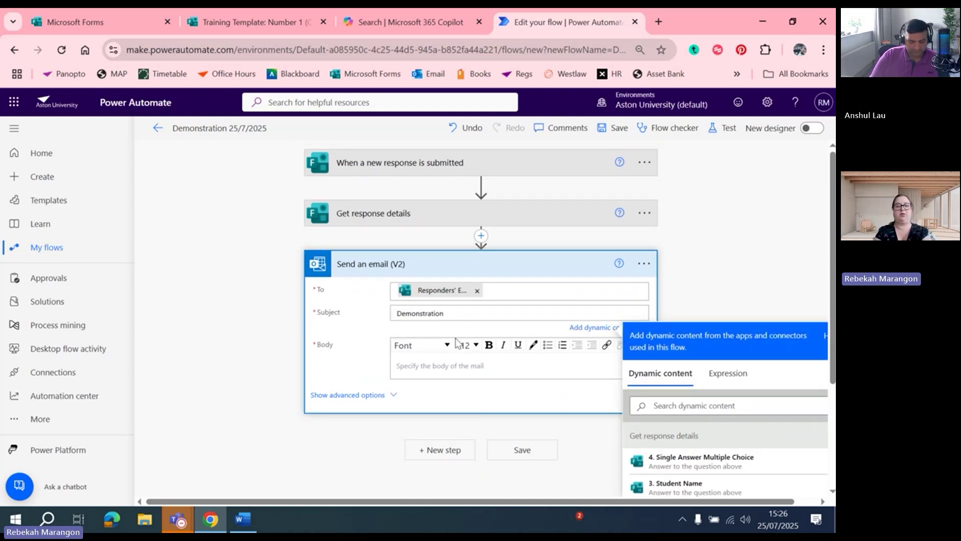
# Put Student Name, Single Answer Multiple Choice and Marker Name in the email body, then save the flow
pyautogui.click(446, 373)
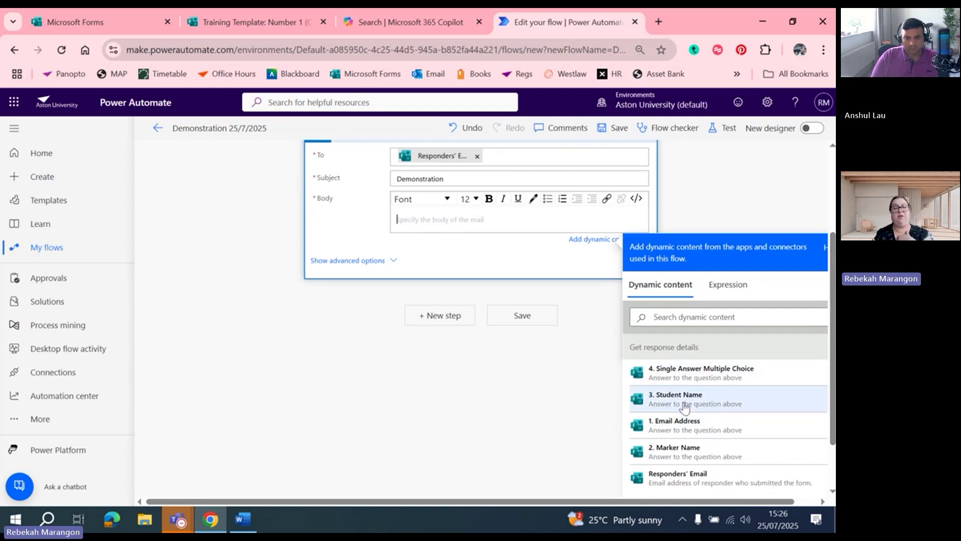
pyautogui.click(685, 401)
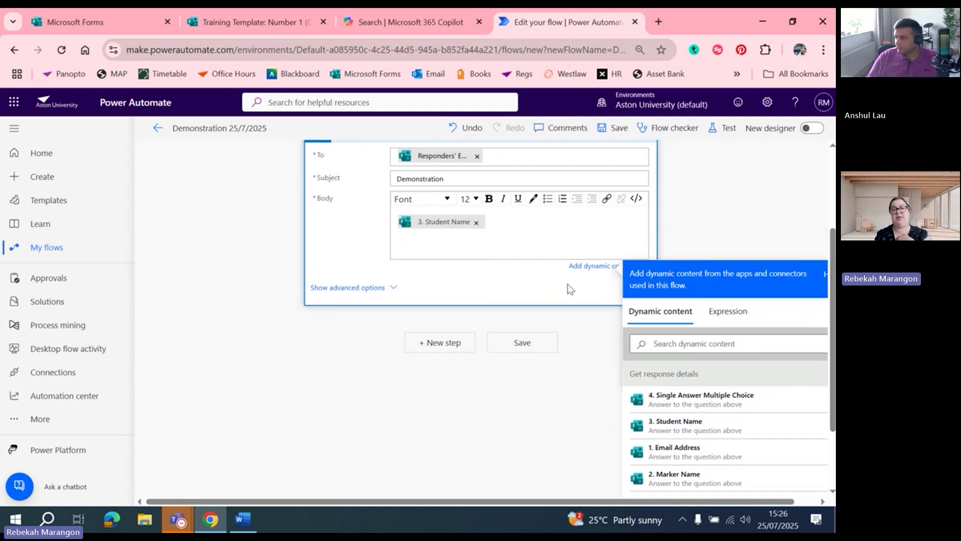
pyautogui.click(684, 400)
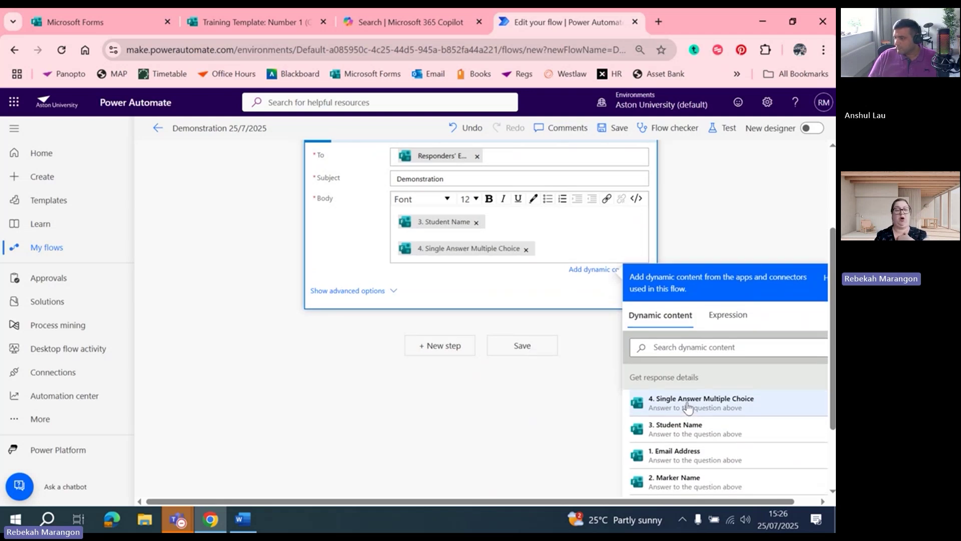
pyautogui.press('Return')
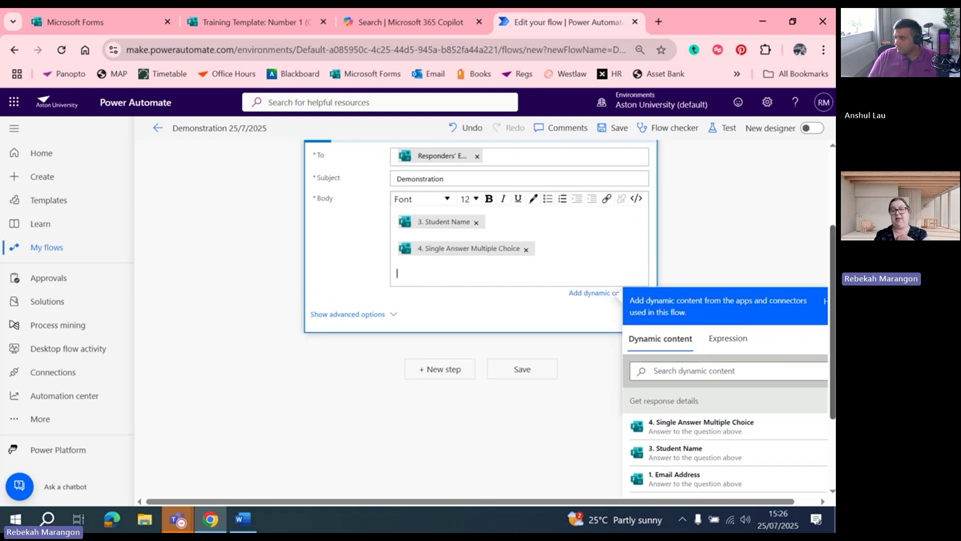
pyautogui.scroll(-1, 833, 406)
pyautogui.click(687, 444)
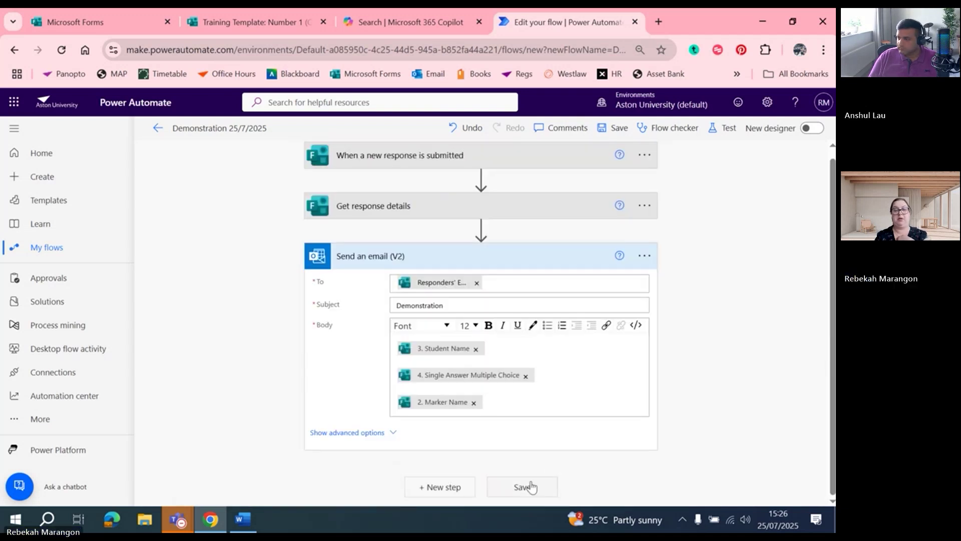
pyautogui.click(526, 486)
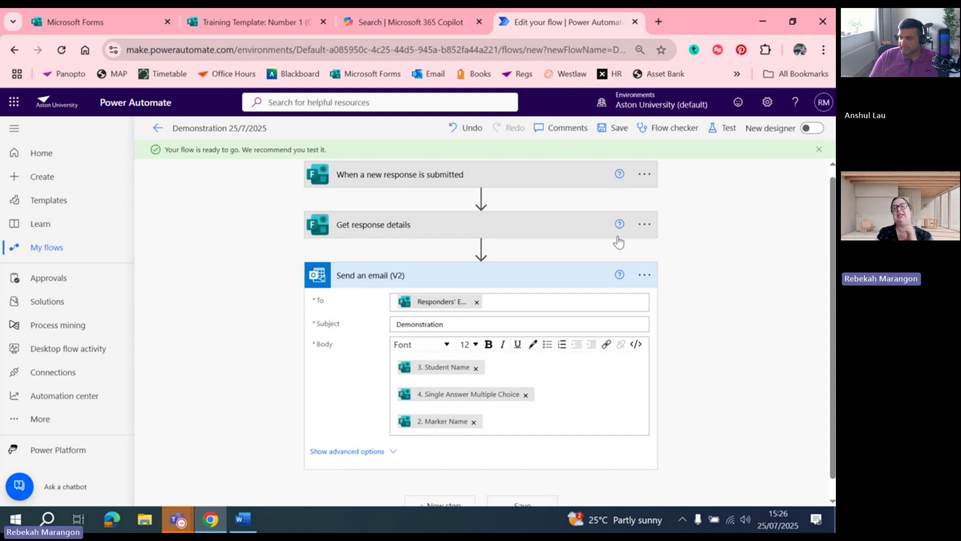
# Start a manual test of the flow so it waits for a new form response
pyautogui.click(721, 131)
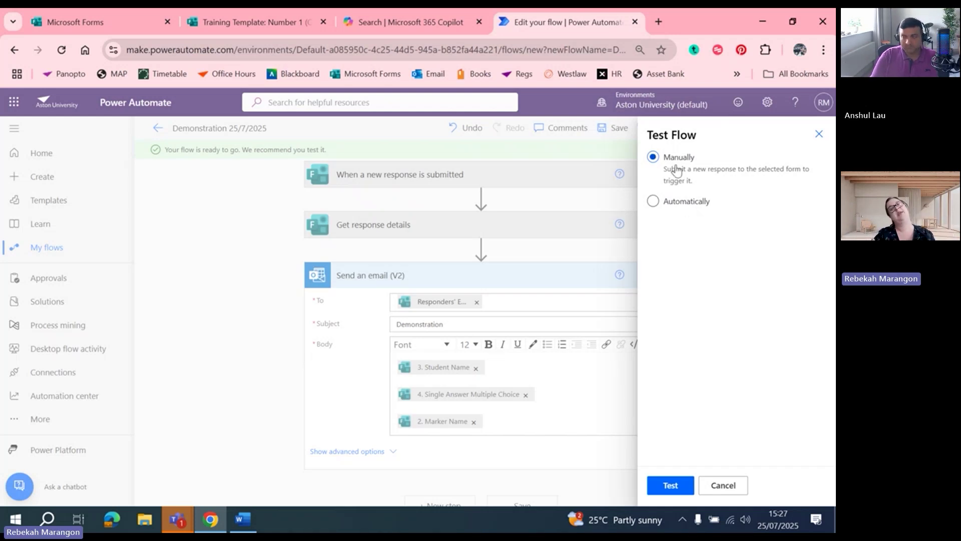
pyautogui.click(671, 485)
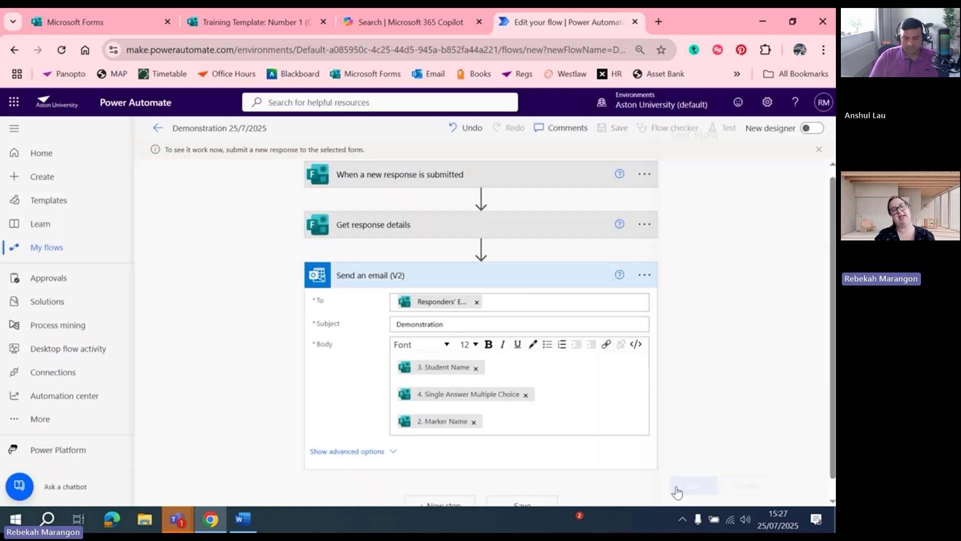
# Go from the submitted page back to the copied form's editor and open its respondent preview
pyautogui.click(252, 25)
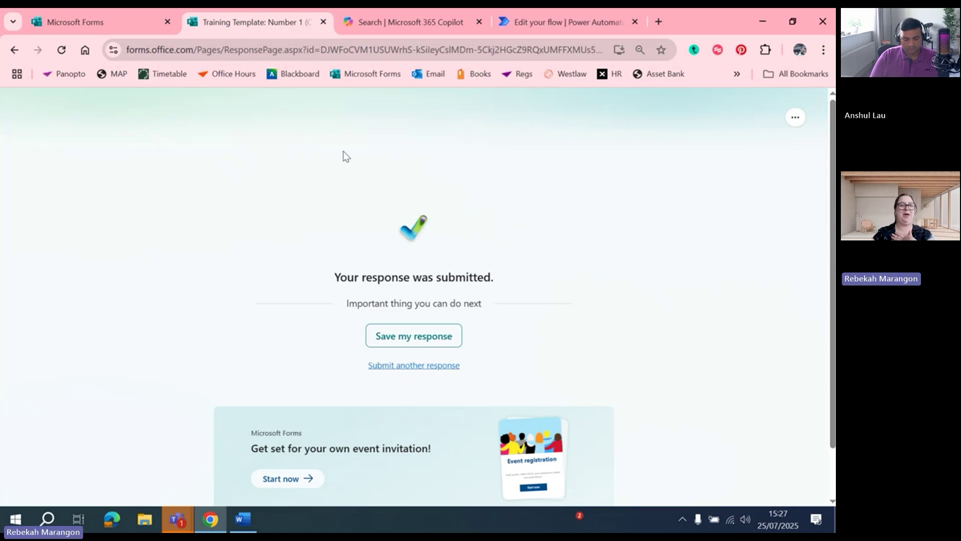
pyautogui.click(16, 51)
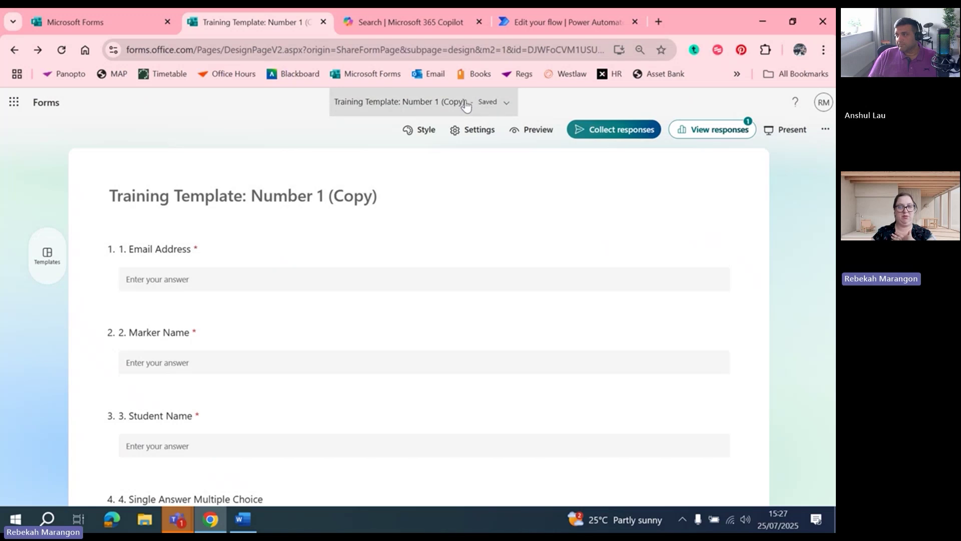
pyautogui.click(522, 131)
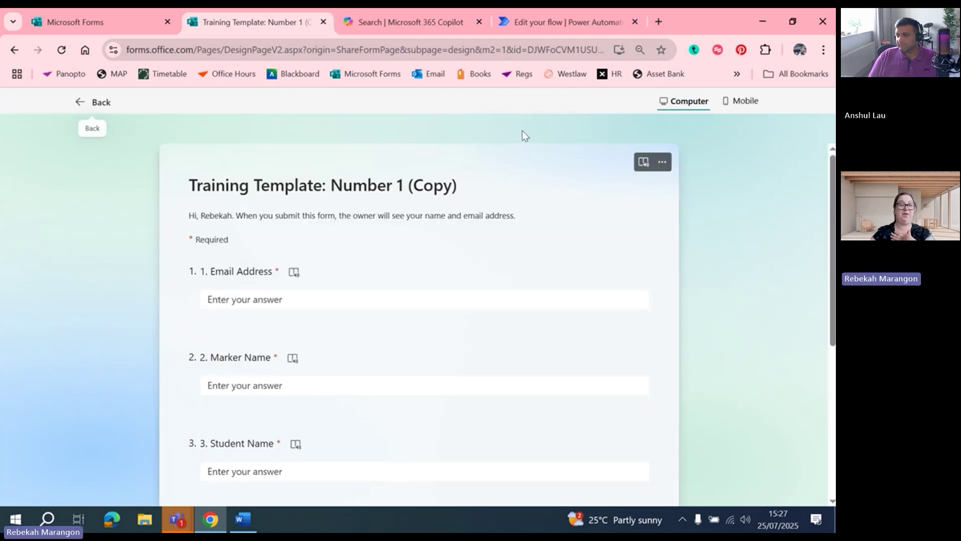
pyautogui.click(325, 299)
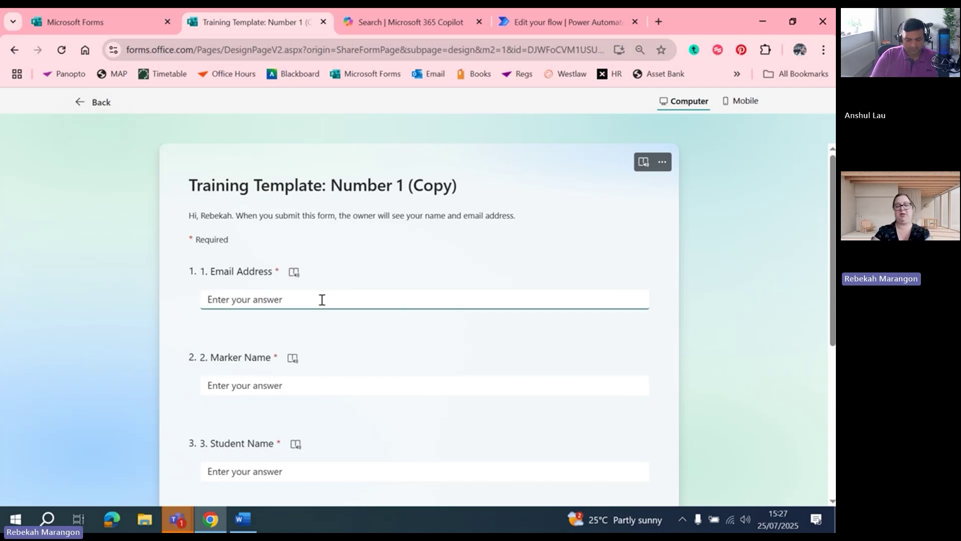
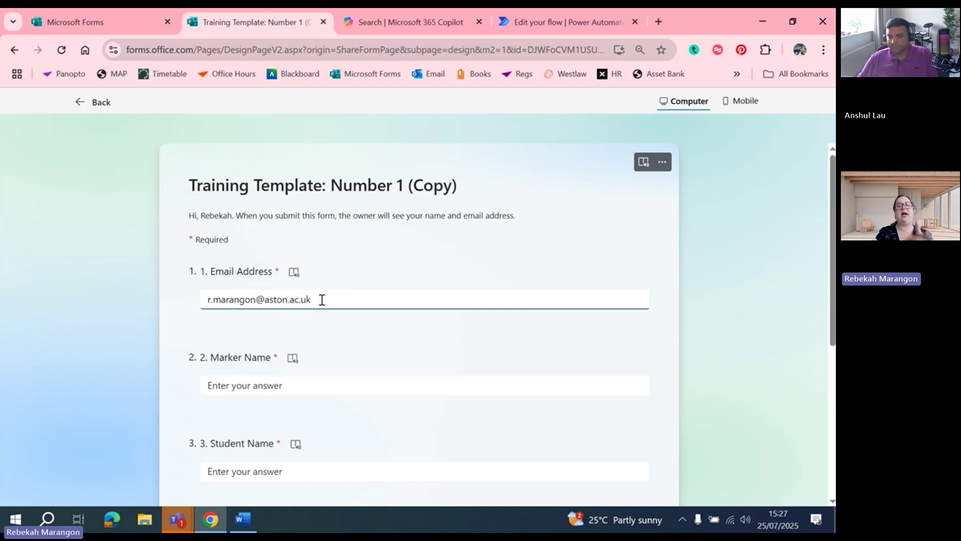
# Submit another test response: respondent's email, marker's name, student name Test and Option 1
pyautogui.click(276, 385)
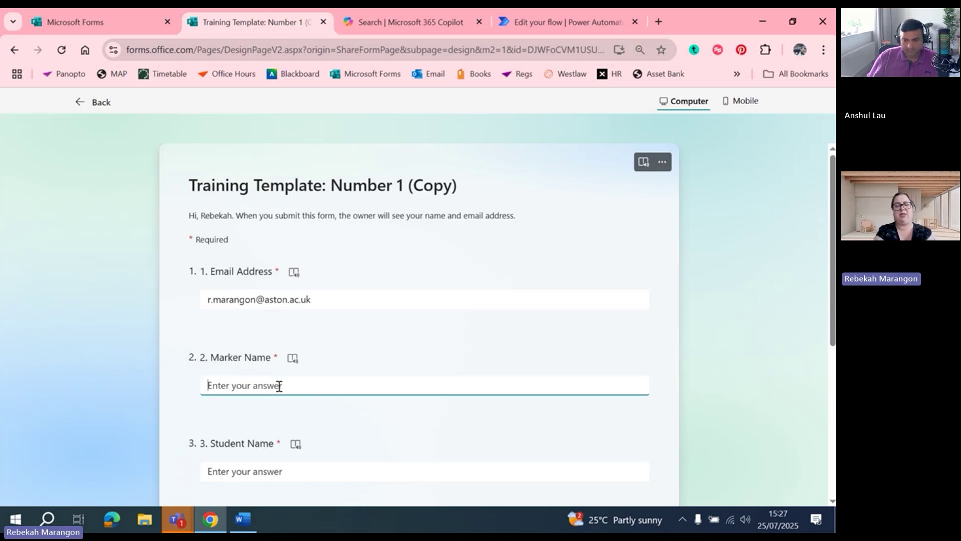
pyautogui.write('Rebekah')
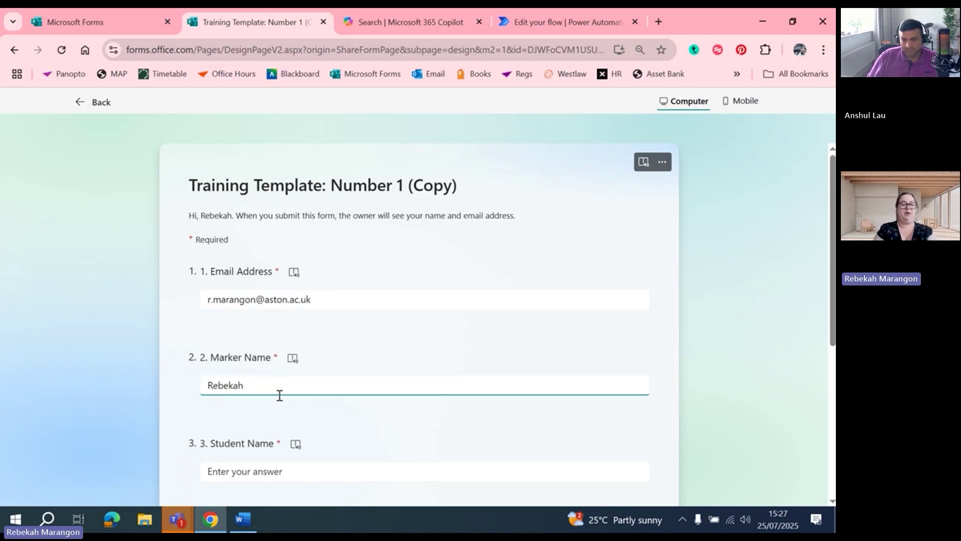
pyautogui.click(273, 476)
pyautogui.write('Test')
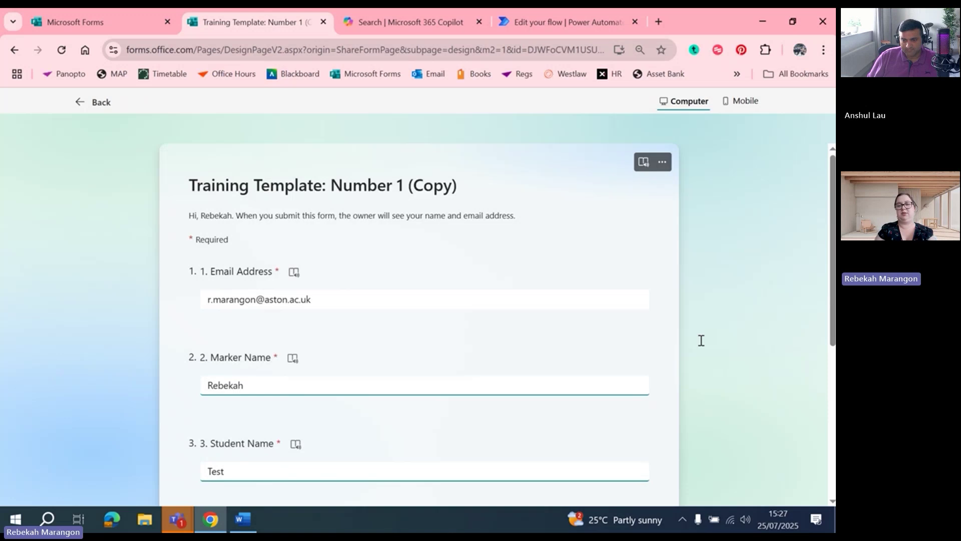
pyautogui.scroll(-3, 699, 339)
pyautogui.click(229, 384)
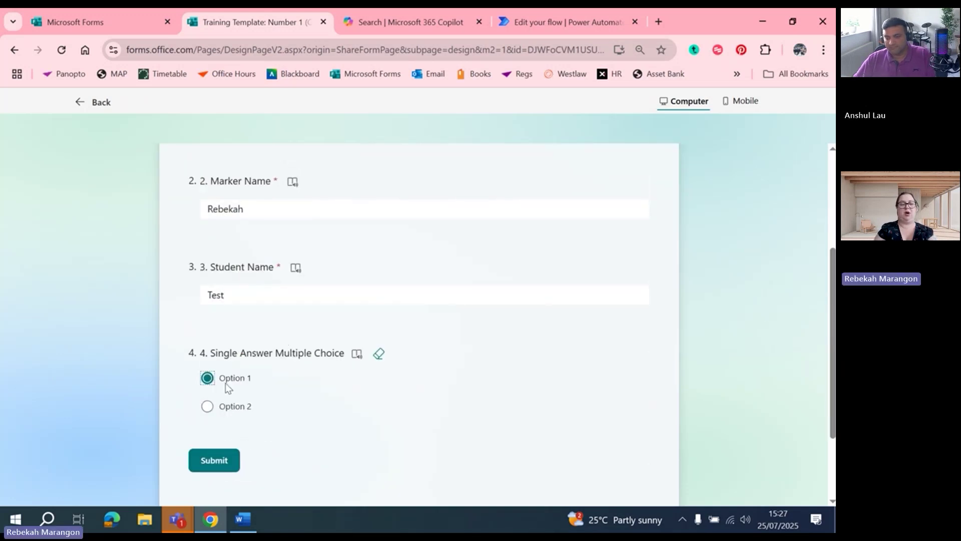
pyautogui.click(214, 468)
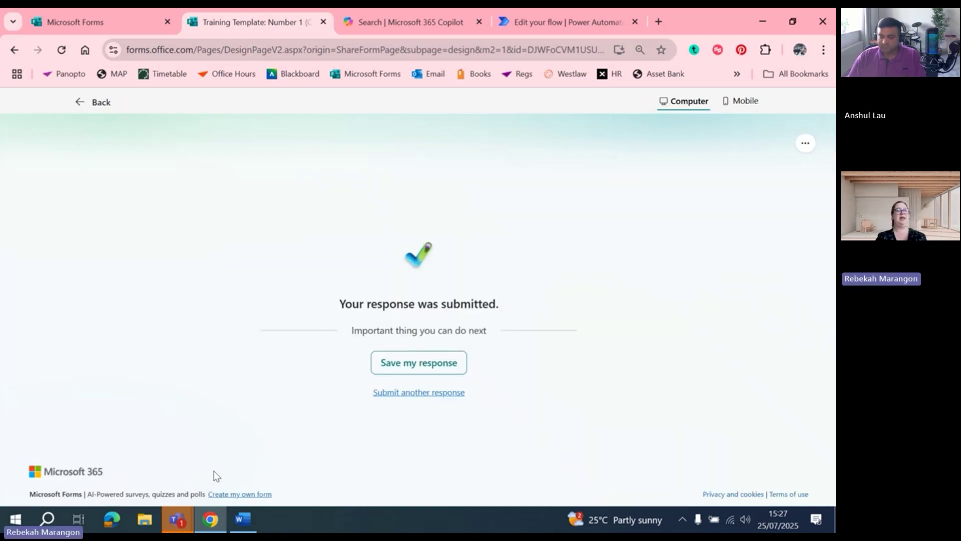
pyautogui.click(571, 22)
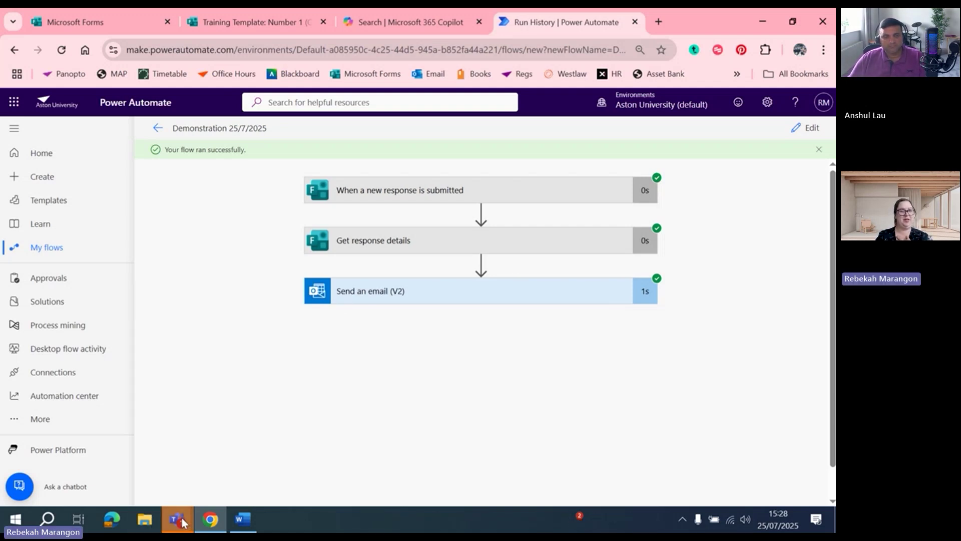
# Bring up and hide the Teams meeting window, then go to the My flows list
pyautogui.moveTo(182, 522)
pyautogui.click(167, 487)
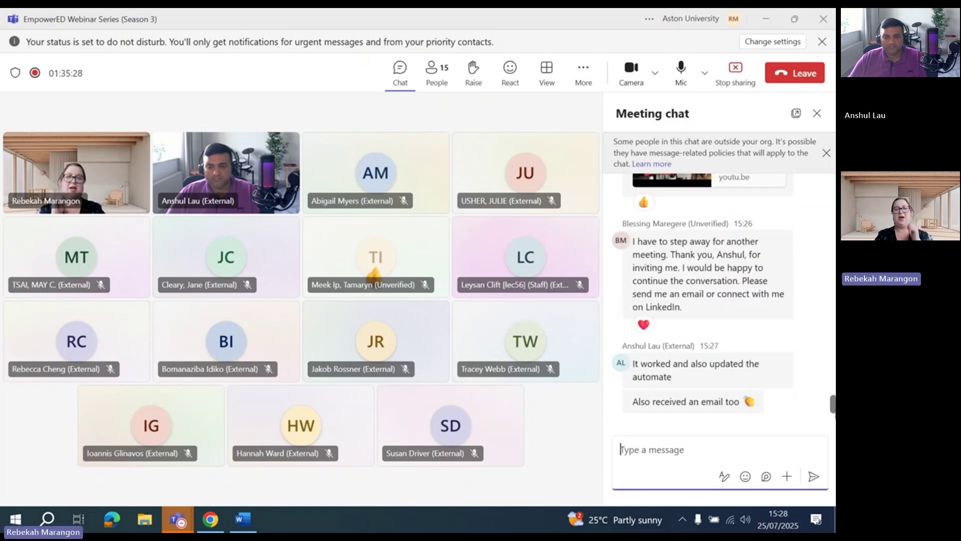
pyautogui.click(762, 20)
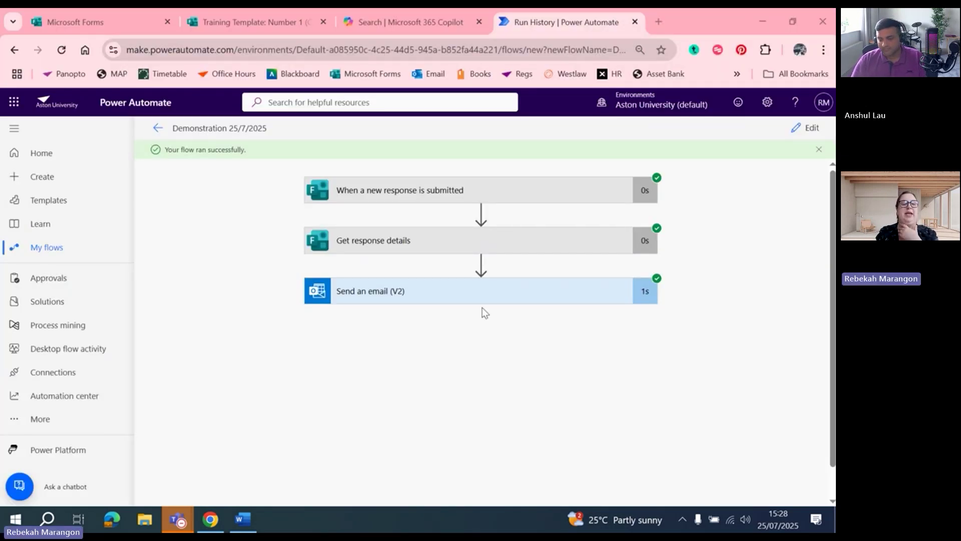
pyautogui.click(30, 258)
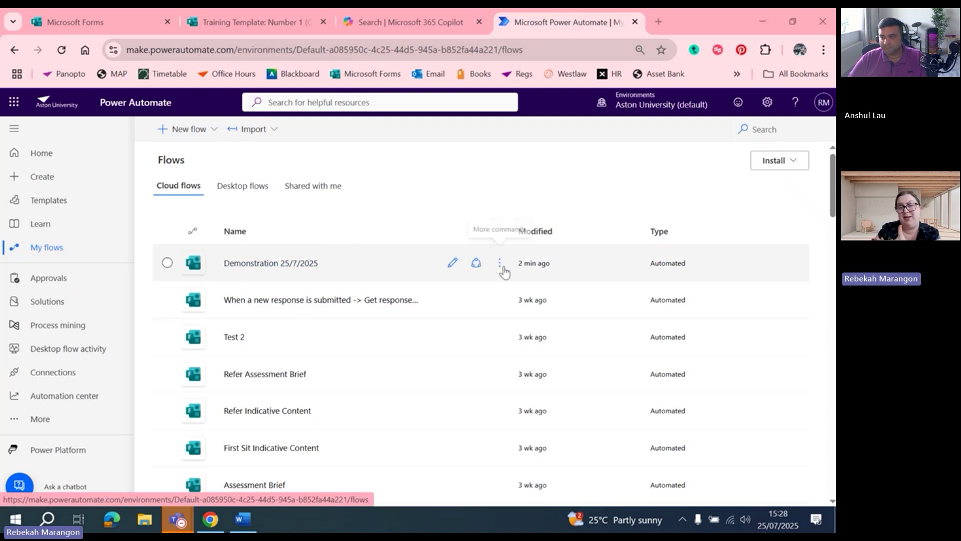
# Open Demonstration 25/7/2025 for editing and append '(1)' to its name
pyautogui.click(501, 266)
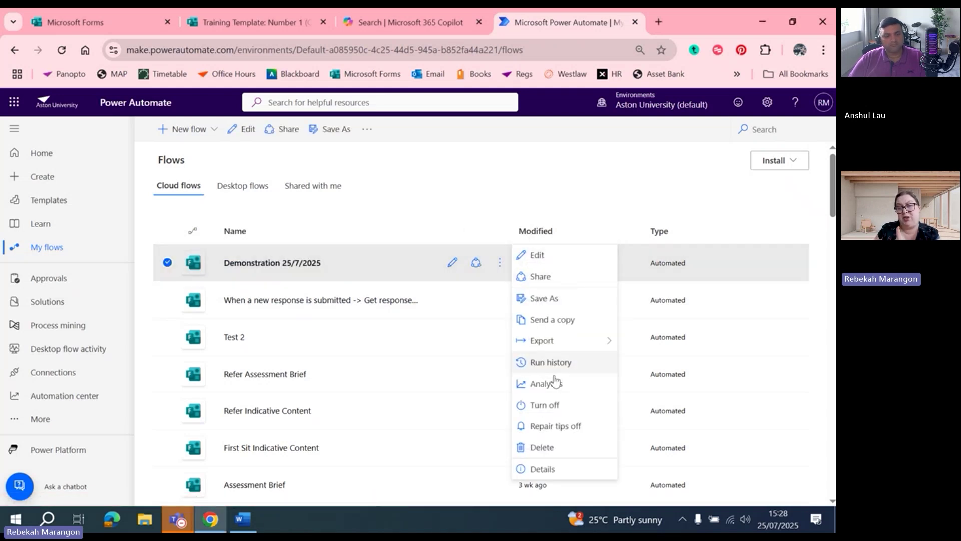
pyautogui.click(531, 256)
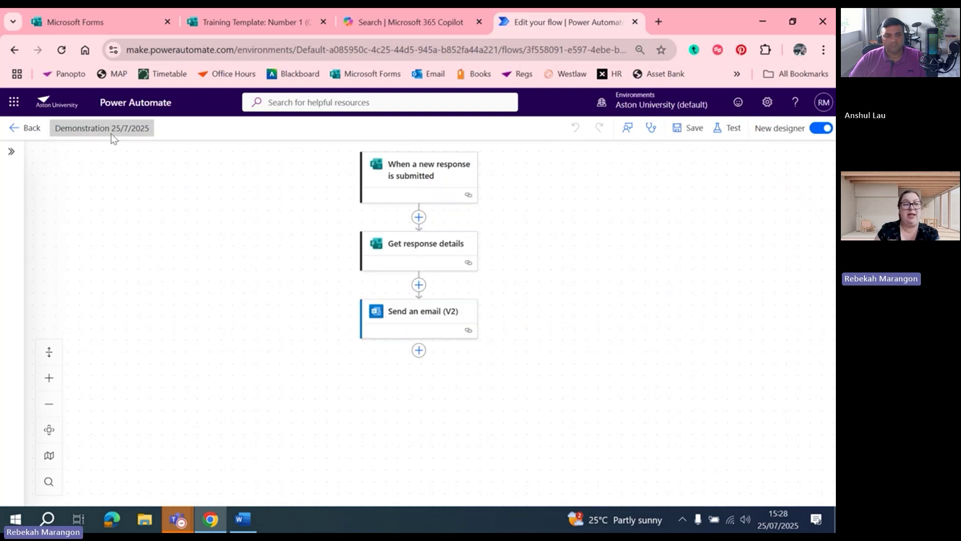
pyautogui.click(108, 129)
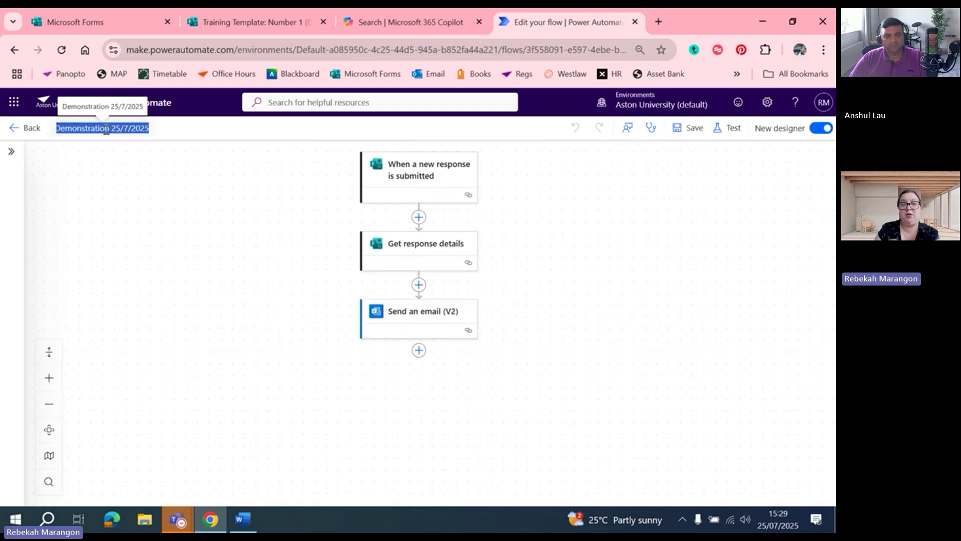
pyautogui.click(142, 129)
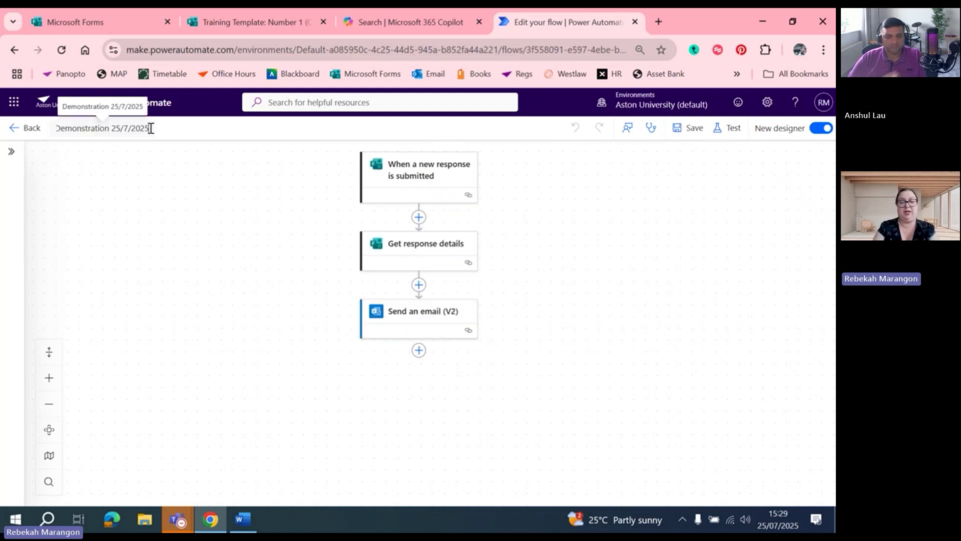
pyautogui.write('(1)')
pyautogui.click(202, 141)
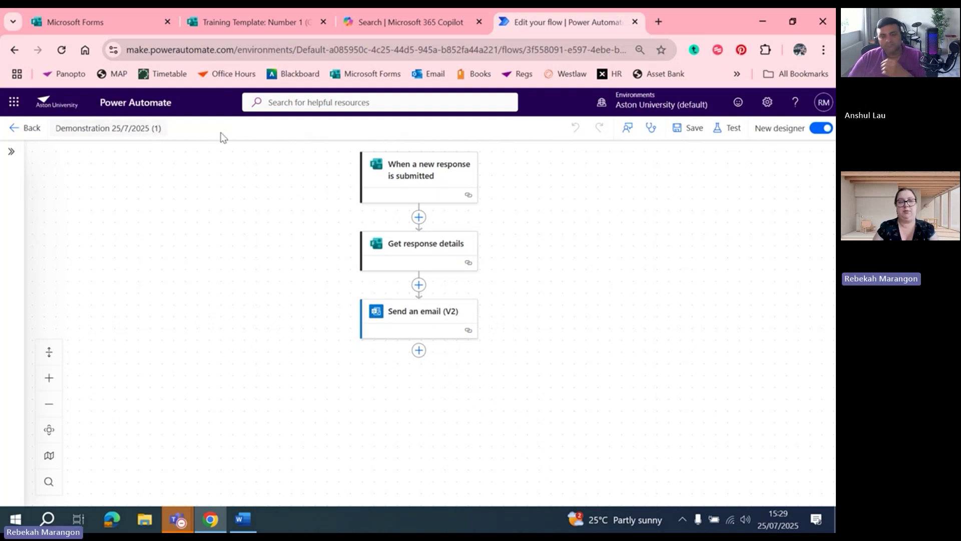
# Leave the designer and return to the My flows list
pyautogui.rightClick(24, 132)
pyautogui.click(17, 130)
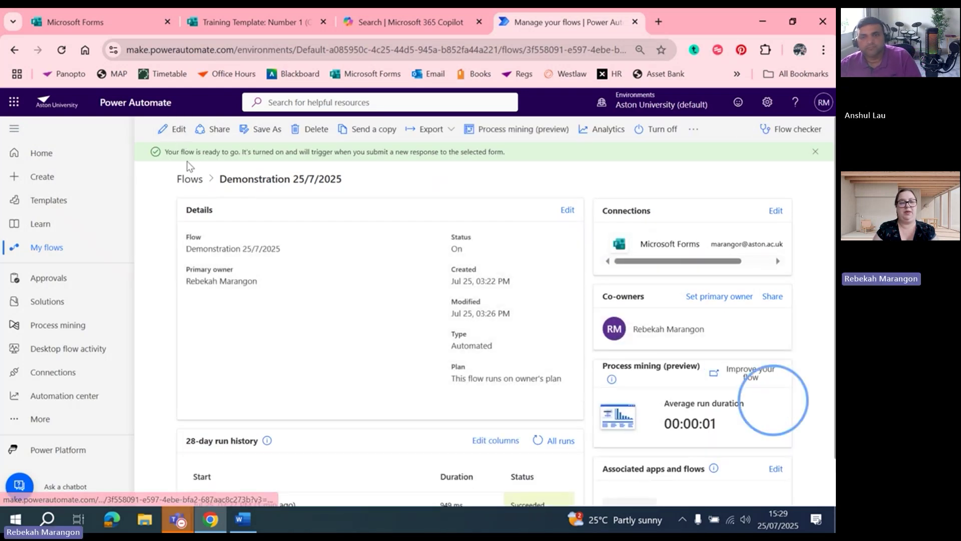
pyautogui.click(57, 249)
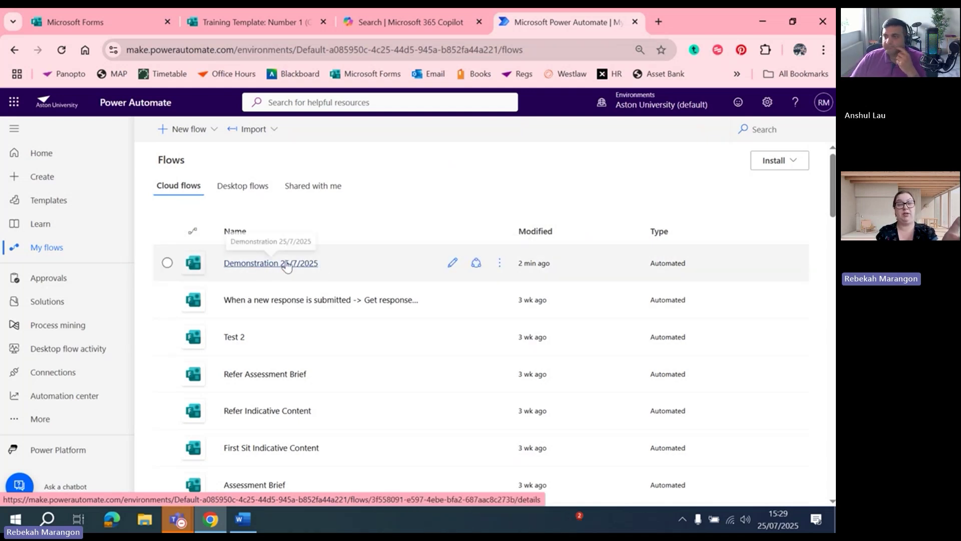
# Save a copy of Demonstration 25/7/2025 under its suggested name and turn the copy on
pyautogui.click(500, 264)
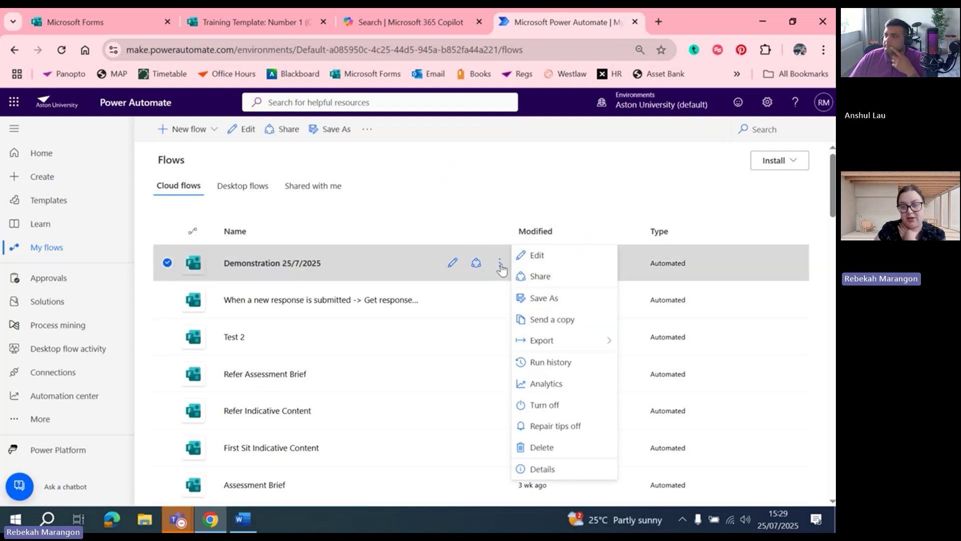
pyautogui.click(553, 299)
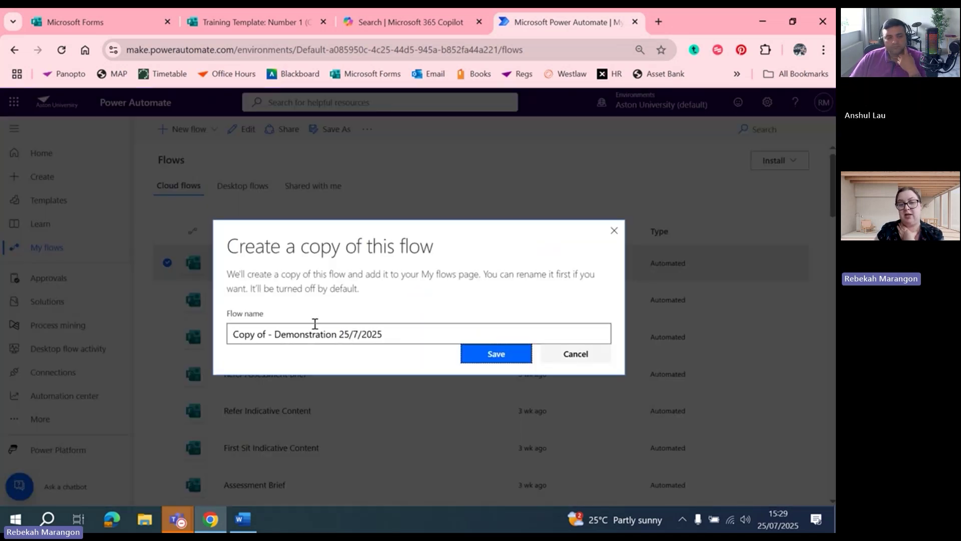
pyautogui.click(489, 353)
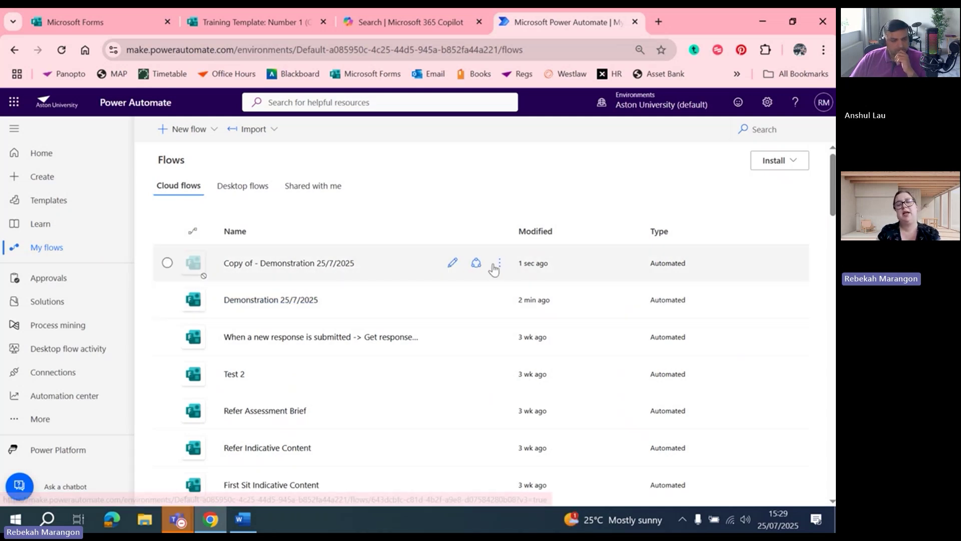
pyautogui.click(500, 264)
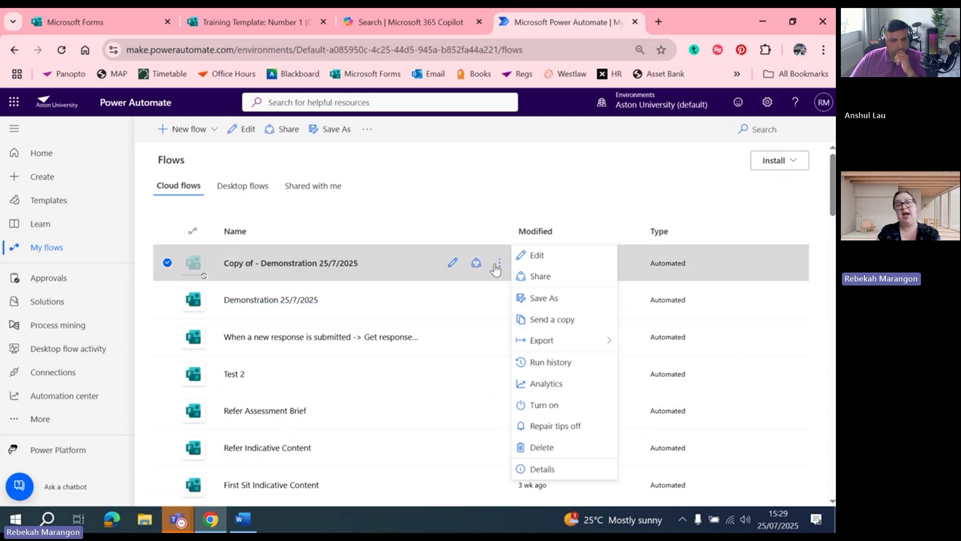
pyautogui.click(544, 405)
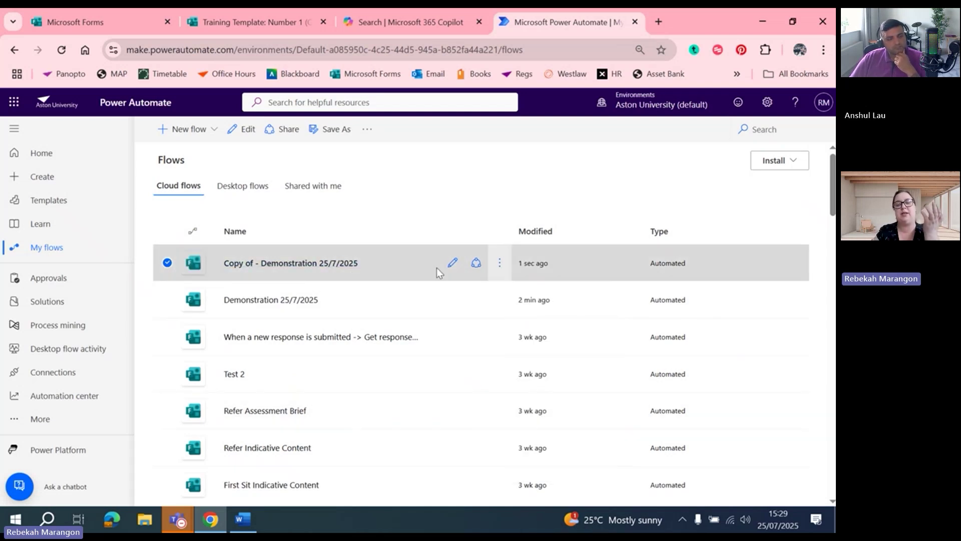
# Edit the copied flow in the classic designer and expand its form-submission trigger
pyautogui.click(452, 263)
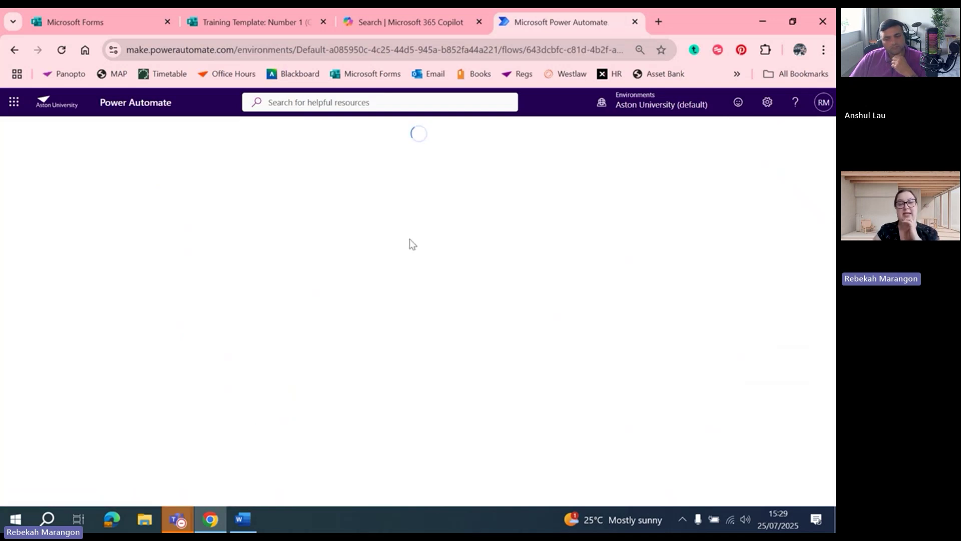
pyautogui.click(790, 131)
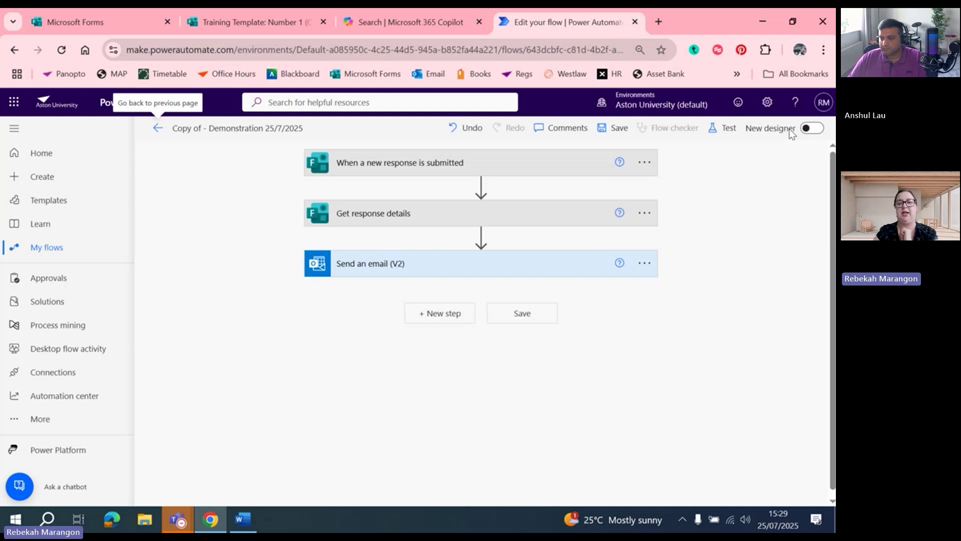
pyautogui.click(517, 160)
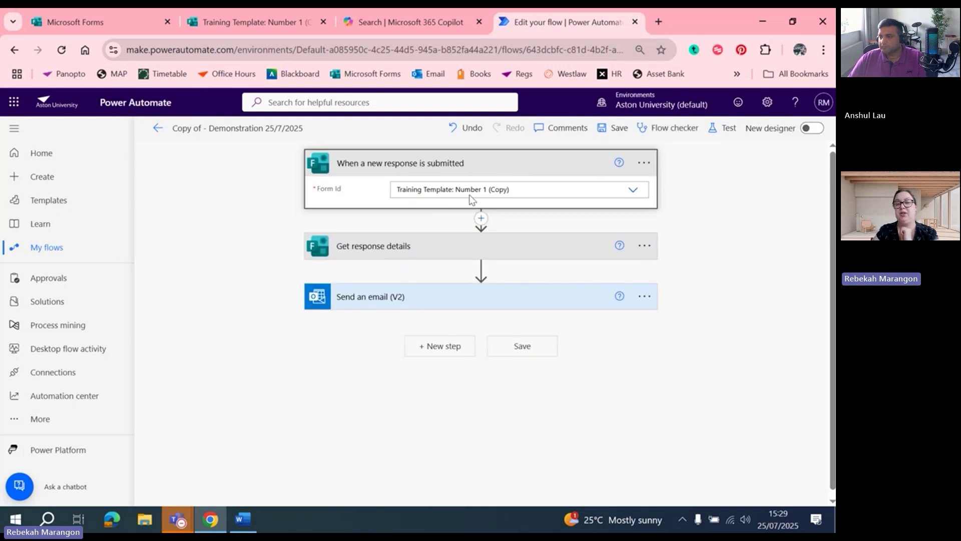
# Set the trigger's Form Id to Training Template: Number 2, then expand Get response details
pyautogui.click(495, 192)
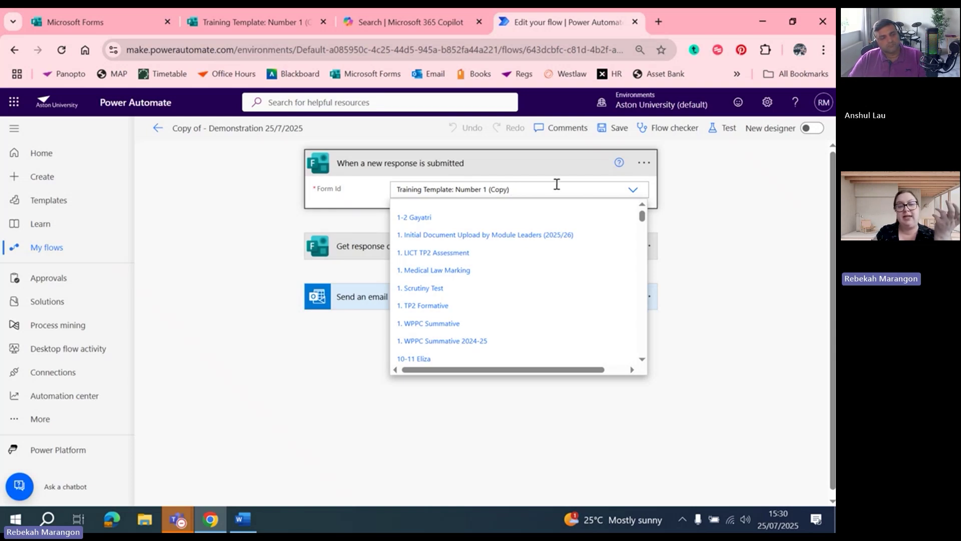
pyautogui.scroll(-3, 645, 226)
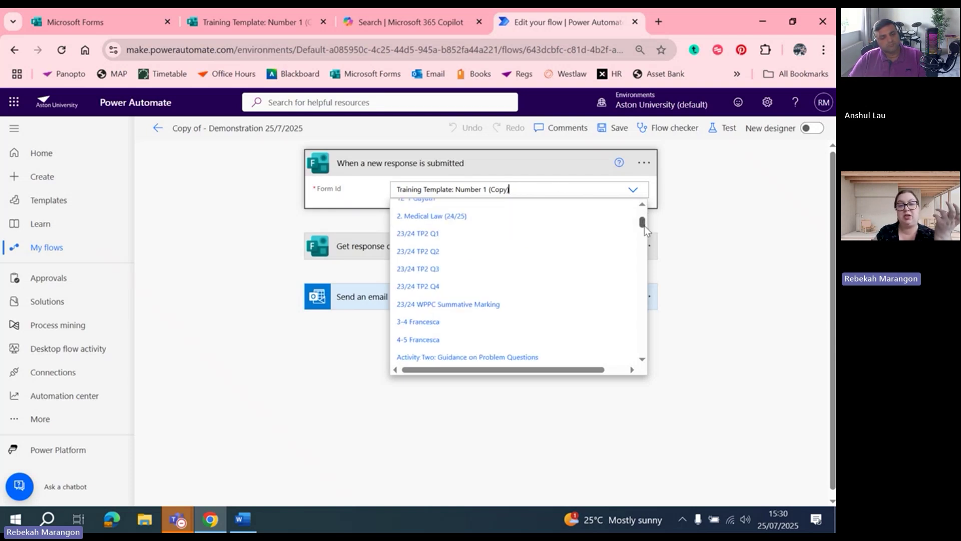
pyautogui.scroll(1, 645, 226)
pyautogui.press('BackSpace')
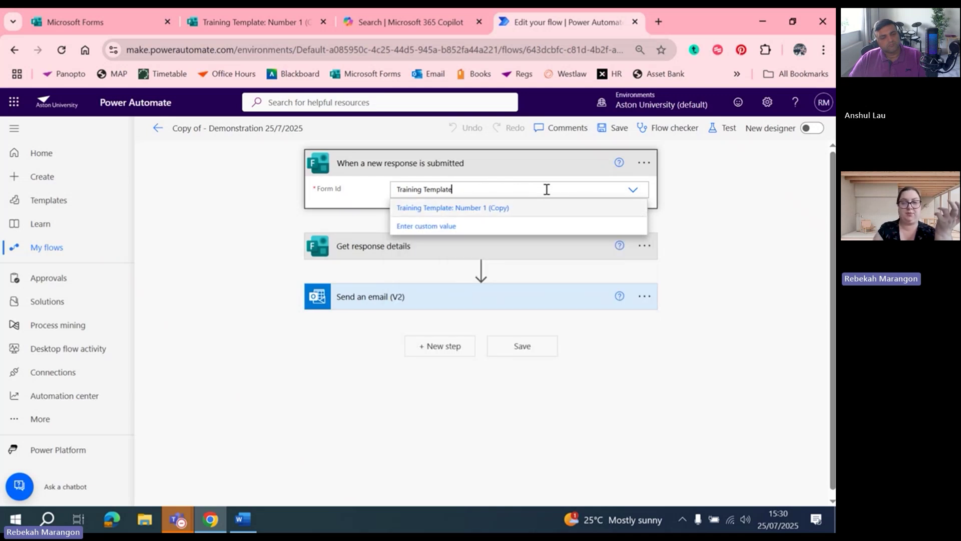
pyautogui.press('BackSpace')
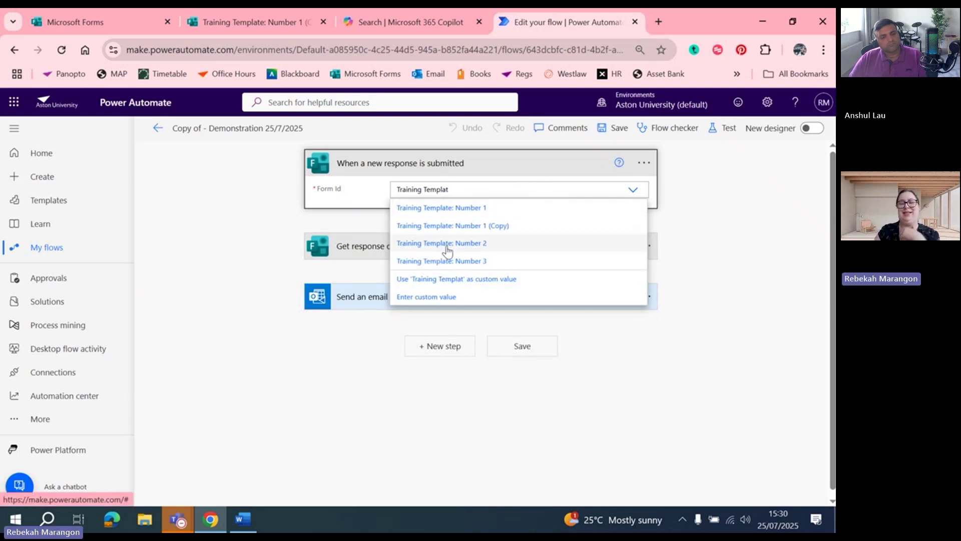
pyautogui.click(441, 247)
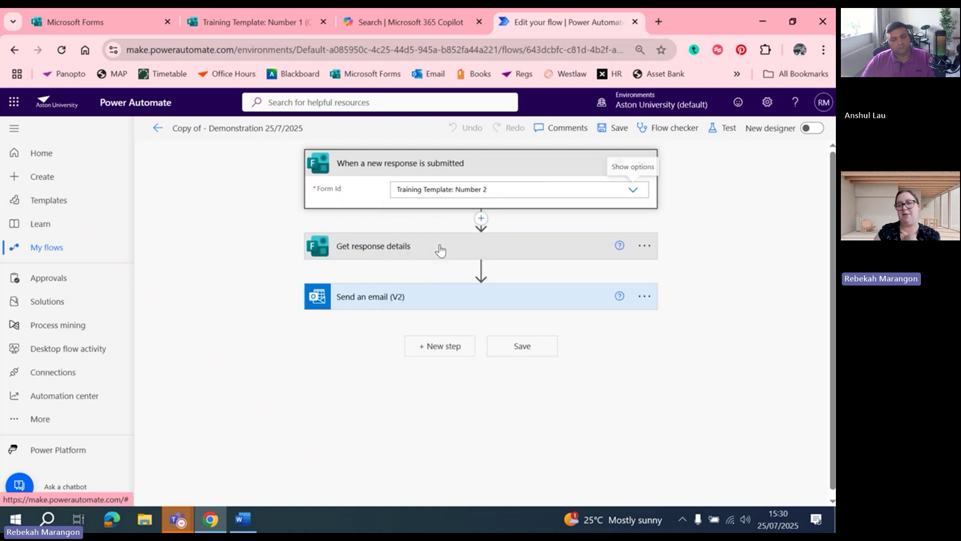
pyautogui.click(440, 248)
pyautogui.click(627, 273)
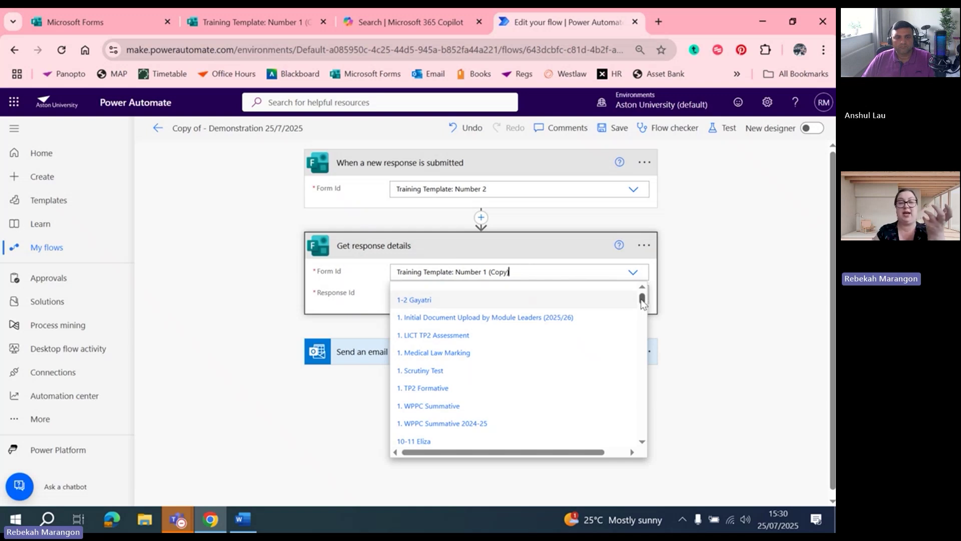
# Set Get response details' Form Id to Training Template: Number 2 and return to My flows
pyautogui.press('BackSpace')
pyautogui.press('BackSpace')
pyautogui.press('BackSpace')
pyautogui.press('BackSpace')
pyautogui.press('BackSpace')
pyautogui.press('BackSpace')
pyautogui.press('BackSpace')
pyautogui.press('BackSpace')
pyautogui.press('BackSpace')
pyautogui.press('BackSpace')
pyautogui.press('BackSpace')
pyautogui.press('BackSpace')
pyautogui.press('BackSpace')
pyautogui.press('BackSpace')
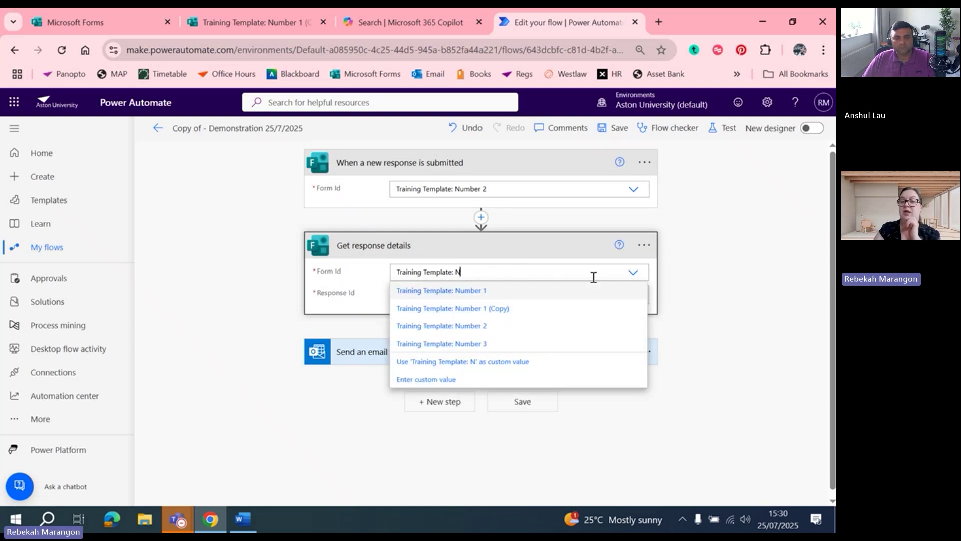
pyautogui.press('BackSpace')
pyautogui.press('BackSpace')
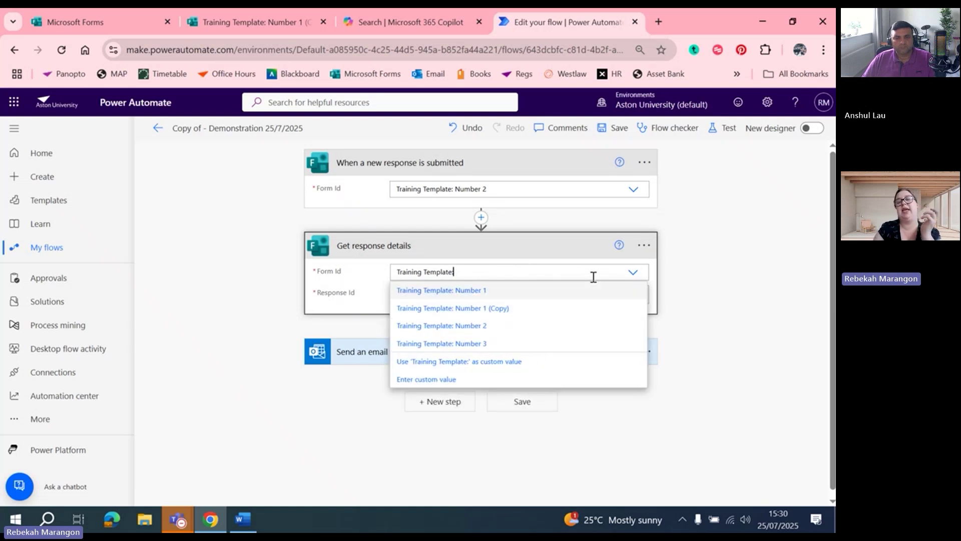
pyautogui.click(472, 326)
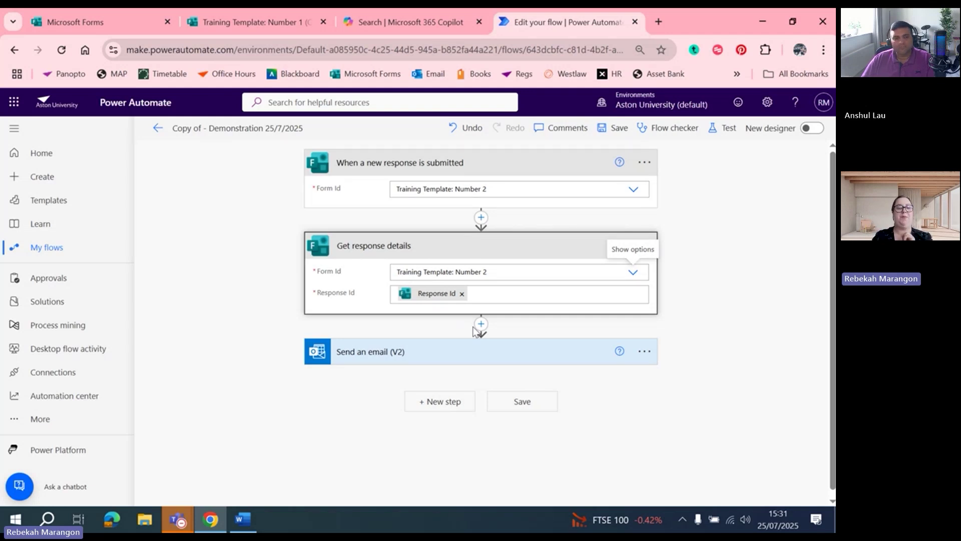
pyautogui.click(50, 249)
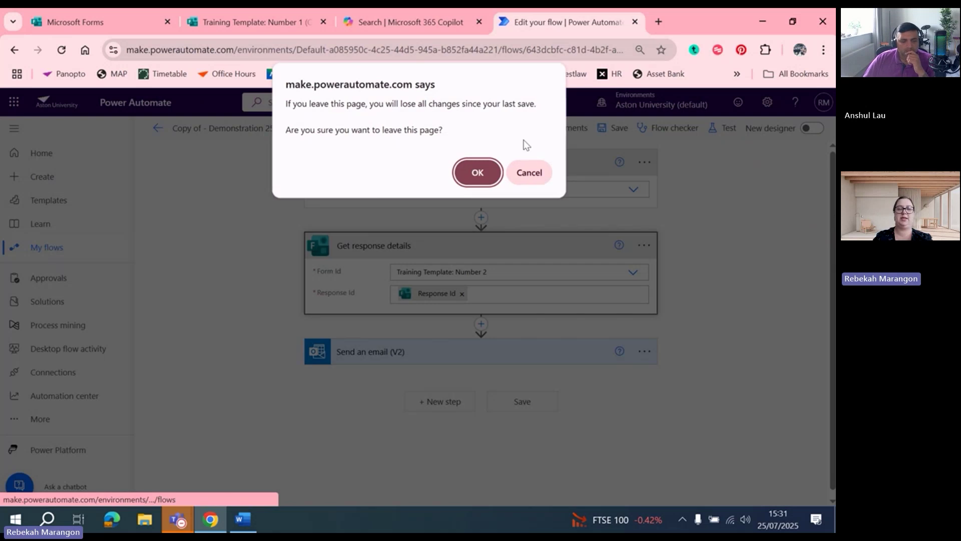
# Leave the designer without saving and delete 'Copy of - Demonstration 25/7/2025'
pyautogui.click(479, 171)
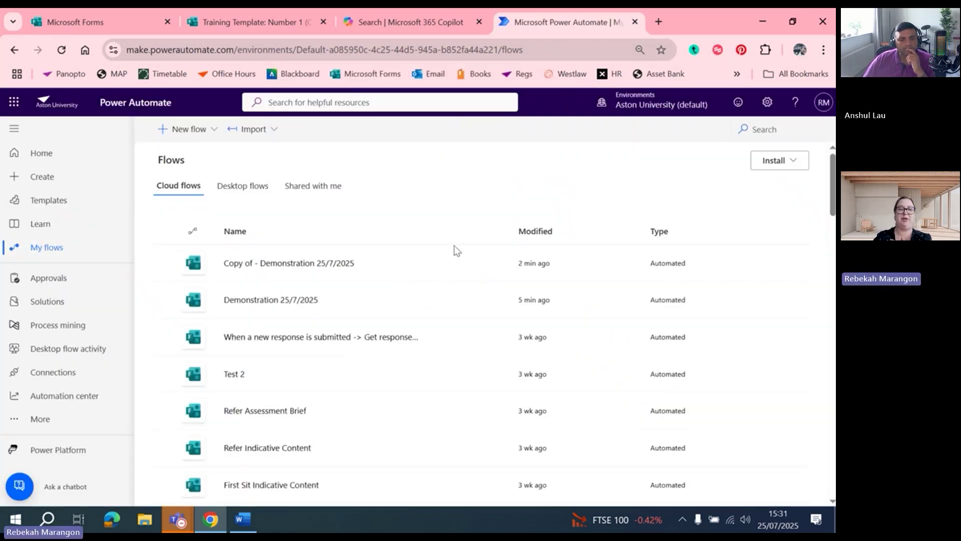
pyautogui.click(499, 263)
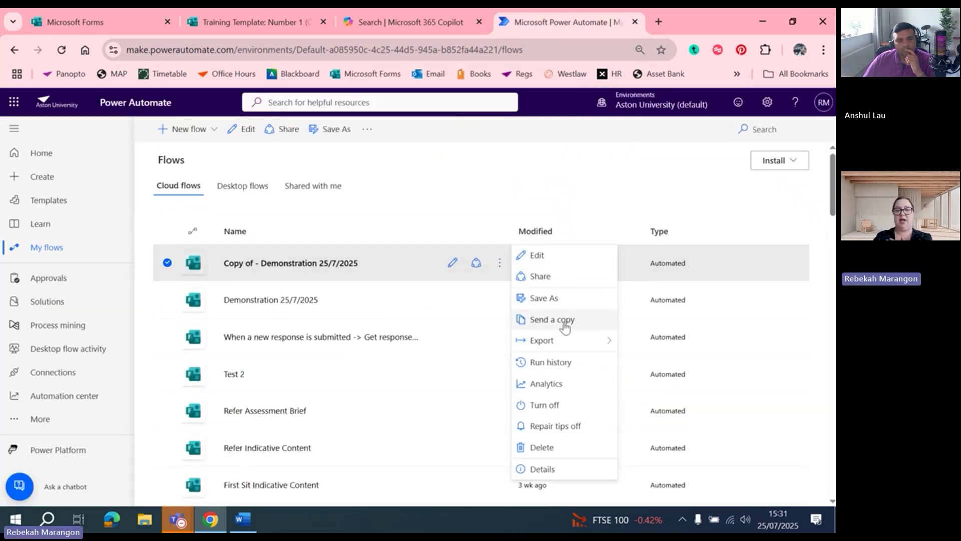
pyautogui.click(542, 447)
pyautogui.click(543, 350)
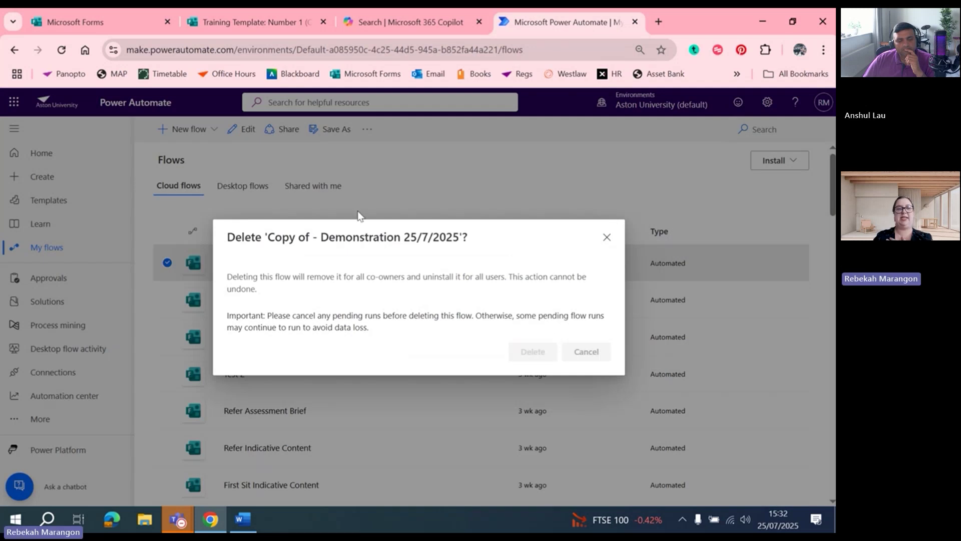
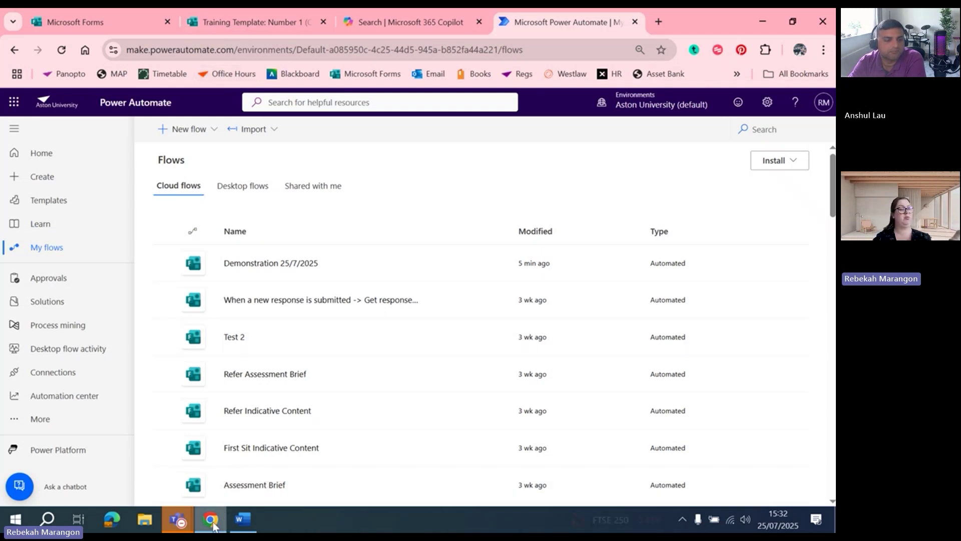
# Copy the Training Template 2 form link from the Word crib sheet's resources section
pyautogui.moveTo(251, 524)
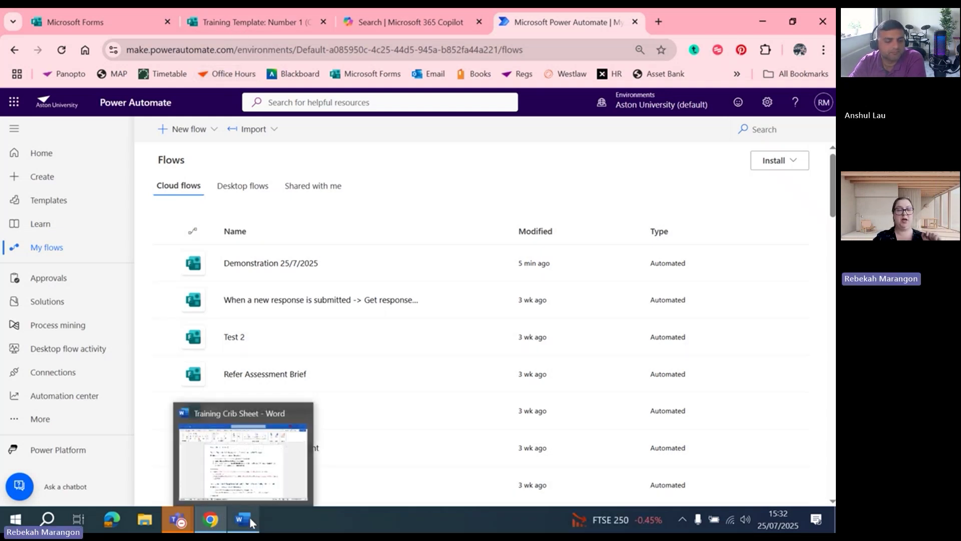
pyautogui.click(254, 468)
pyautogui.scroll(-3, 319, 337)
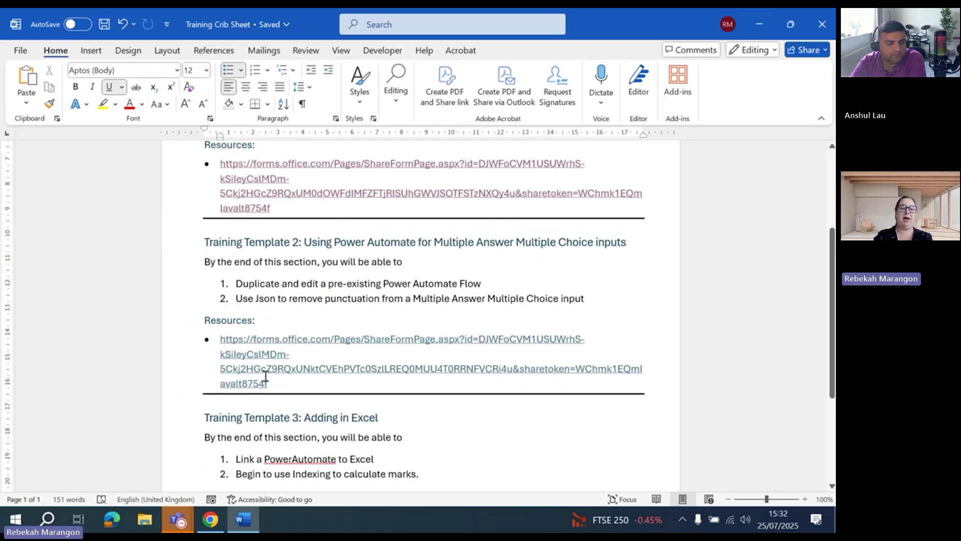
pyautogui.moveTo(272, 384); pyautogui.dragTo(220, 339)
pyautogui.hotkey('ctrl', 'c')
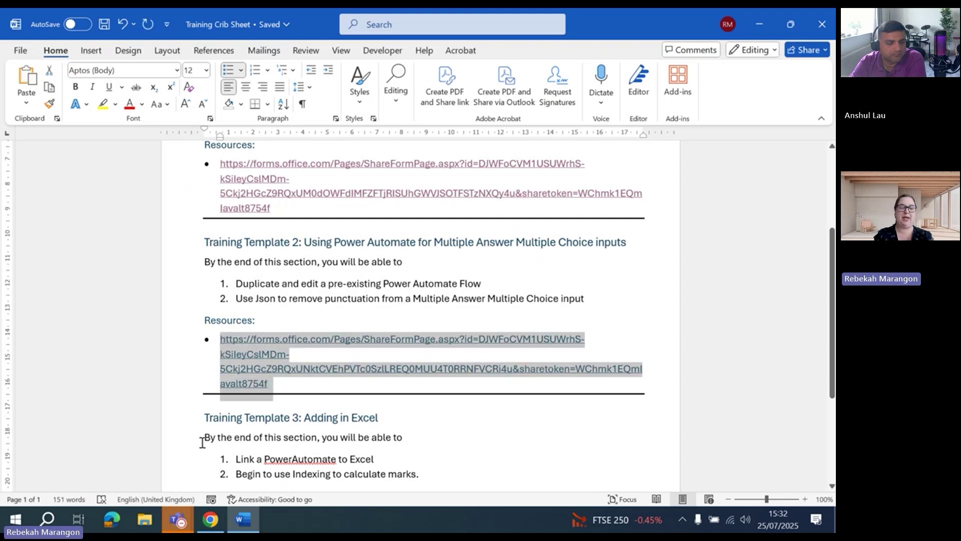
pyautogui.moveTo(183, 522)
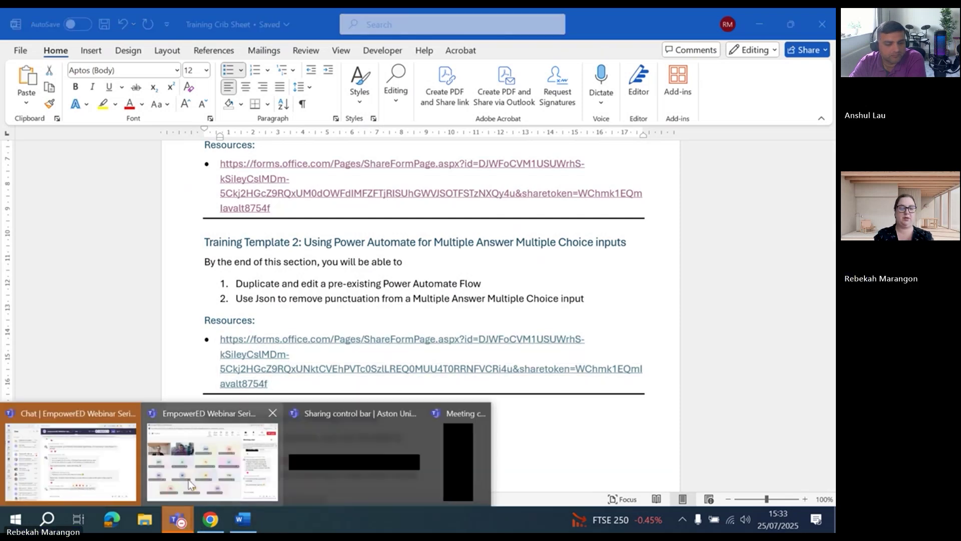
pyautogui.click(133, 474)
pyautogui.click(426, 476)
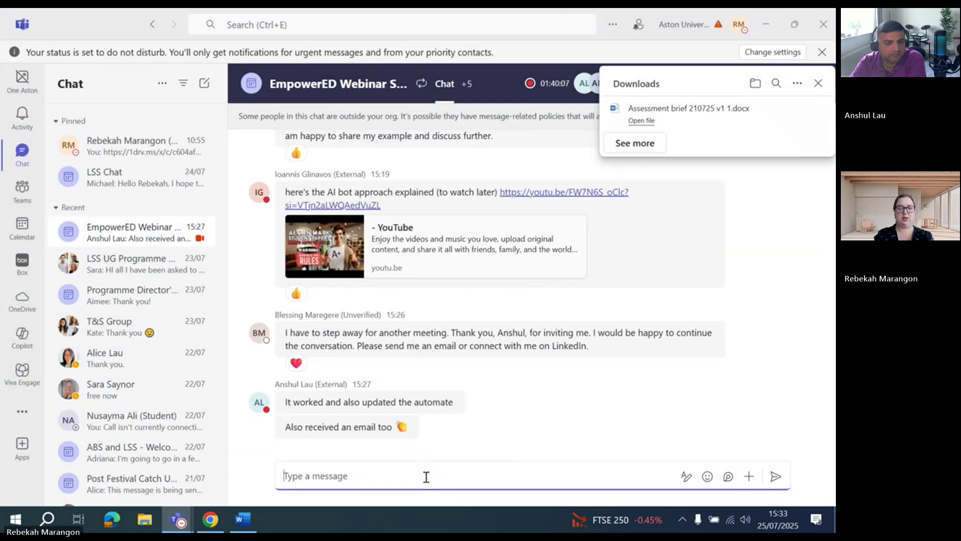
# Paste the Training Template 2 form link into the Teams meeting chat and send it
pyautogui.hotkey('ctrl', 'v')
pyautogui.press('Return')
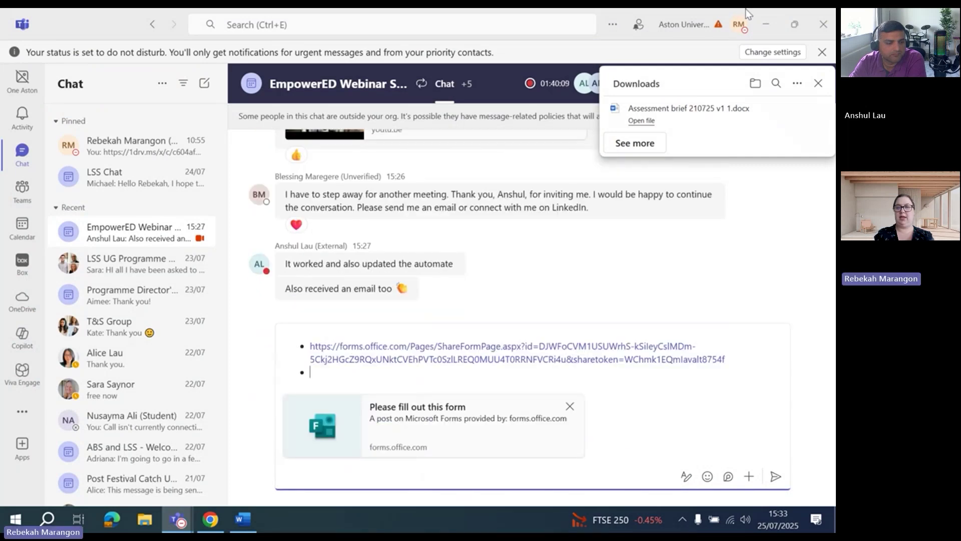
pyautogui.hotkey('alt', 'Tab')
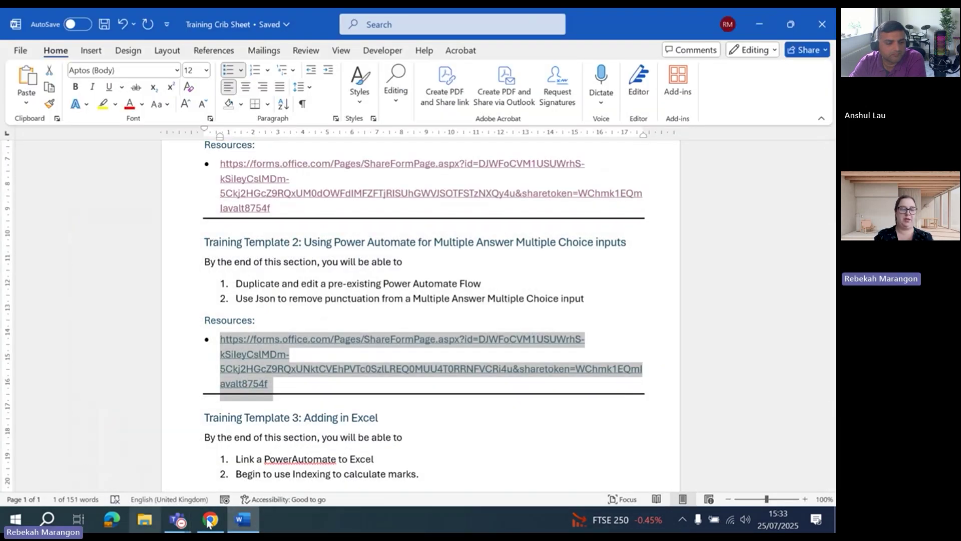
pyautogui.moveTo(179, 519)
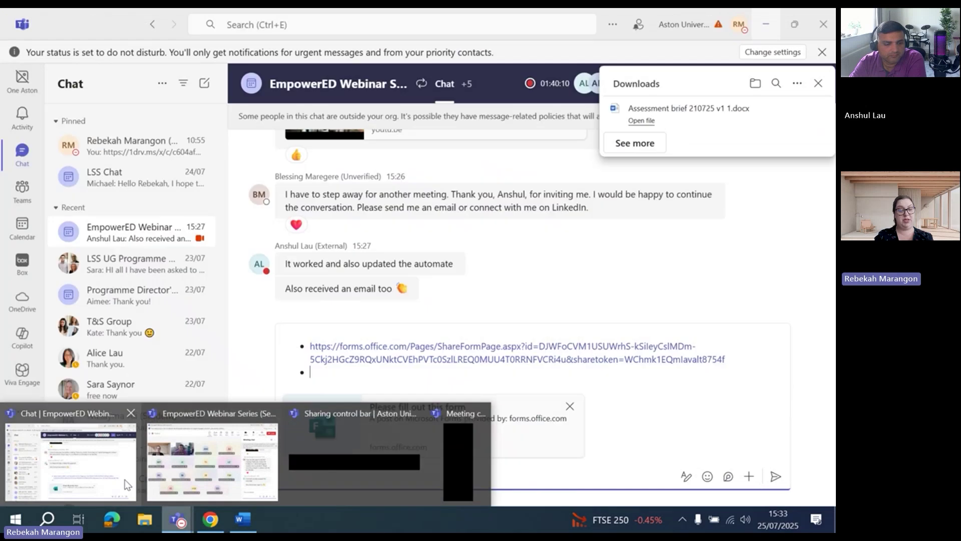
pyautogui.click(106, 479)
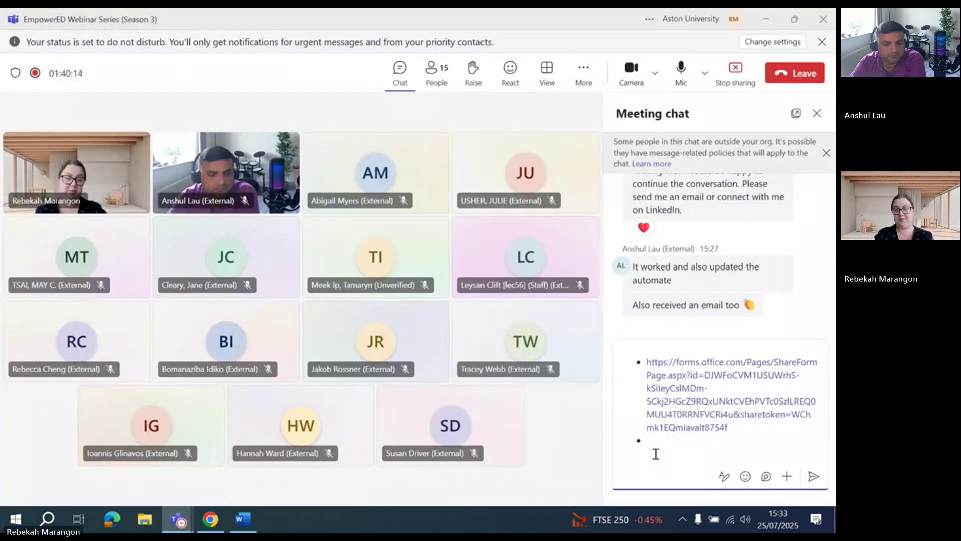
pyautogui.click(813, 476)
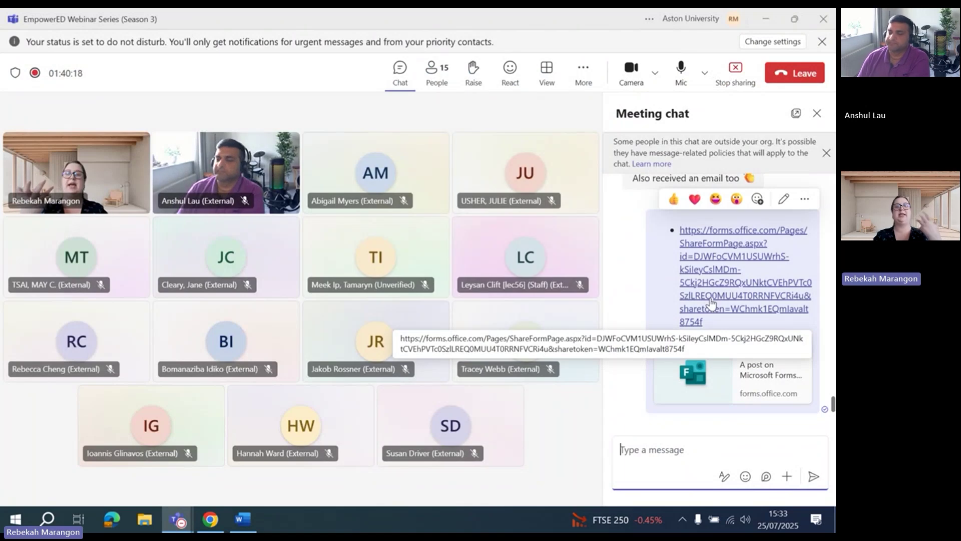
pyautogui.hotkey('alt', 'Tab')
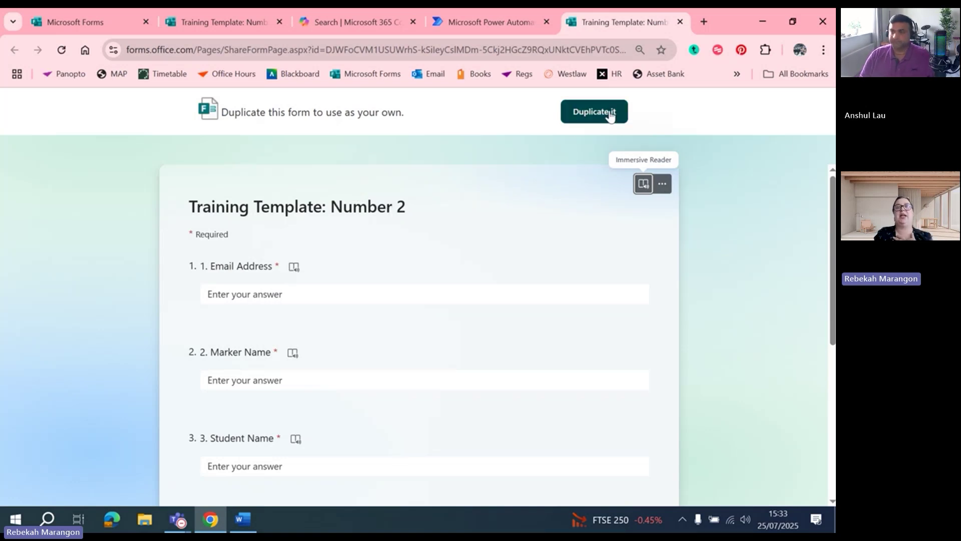
# Duplicate the shared Training Template: Number 2 form as your own copy
pyautogui.click(609, 112)
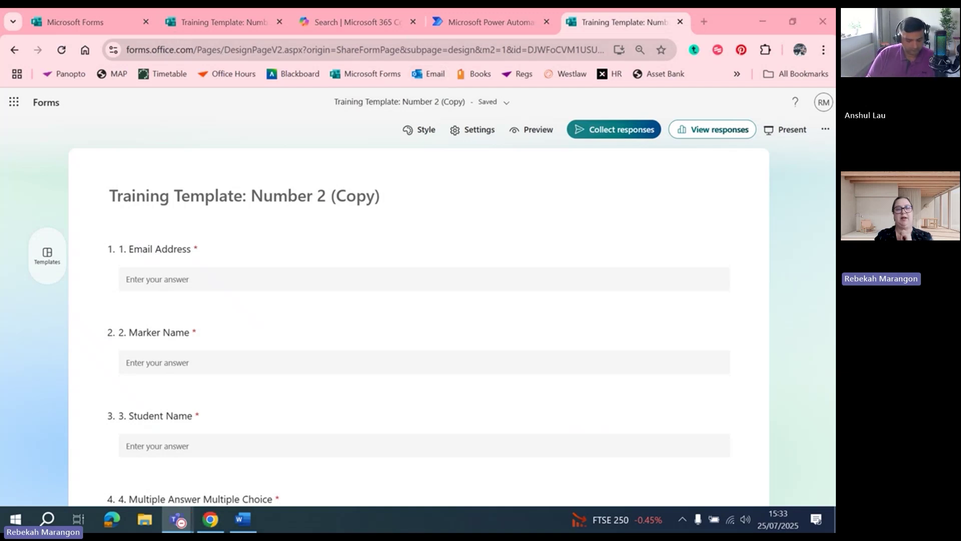
# Save a copy of the Demonstration flow named 'Demonstration 25/7/2025 (2)'
pyautogui.click(468, 20)
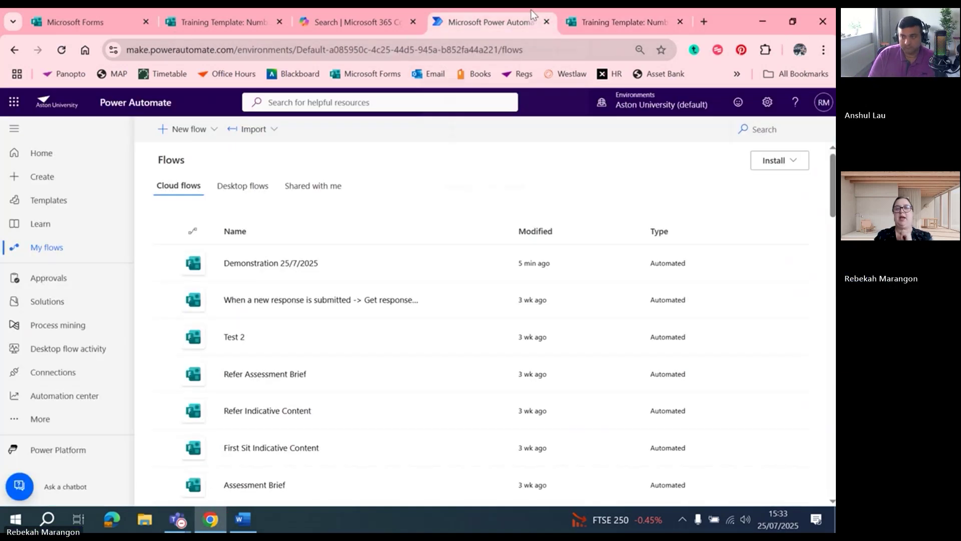
pyautogui.moveTo(726, 23); pyautogui.dragTo(452, 202)
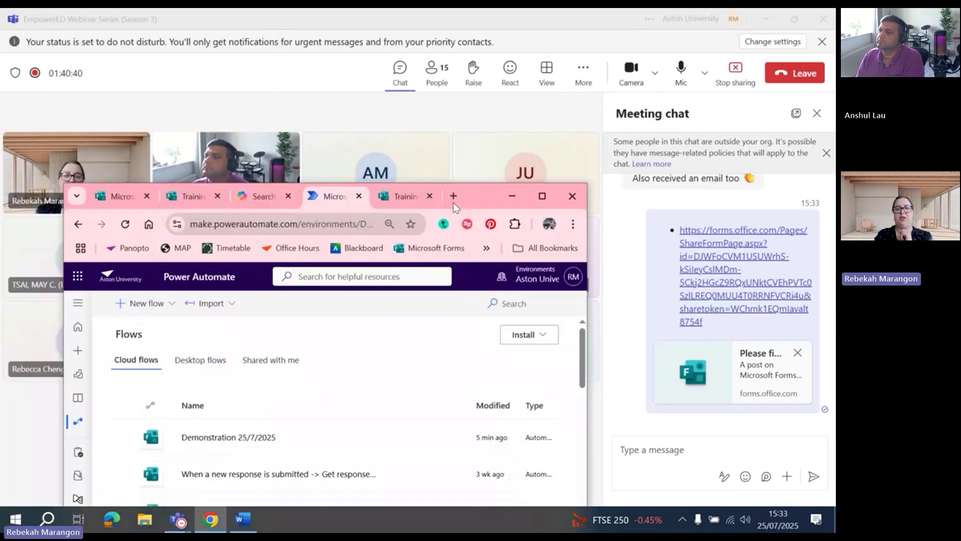
pyautogui.click(566, 136)
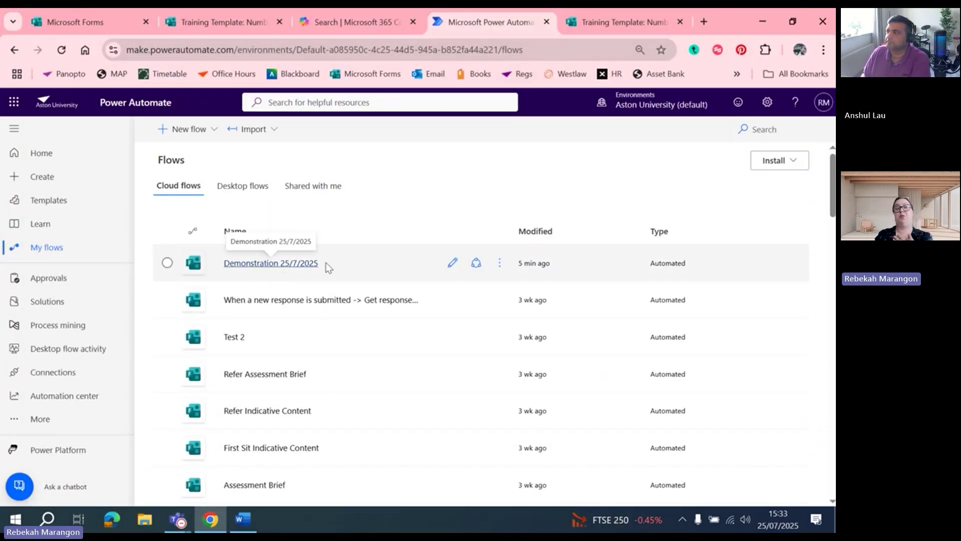
pyautogui.click(499, 262)
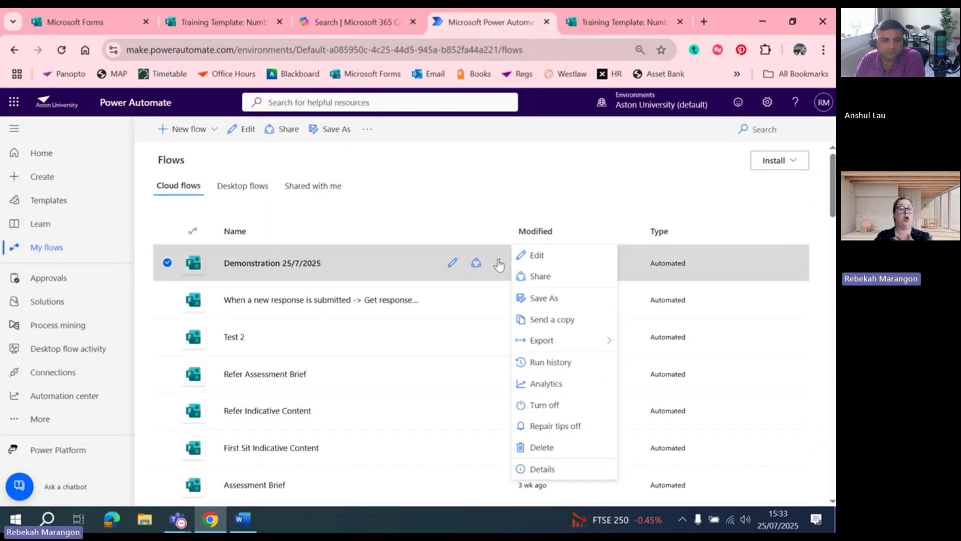
pyautogui.click(544, 299)
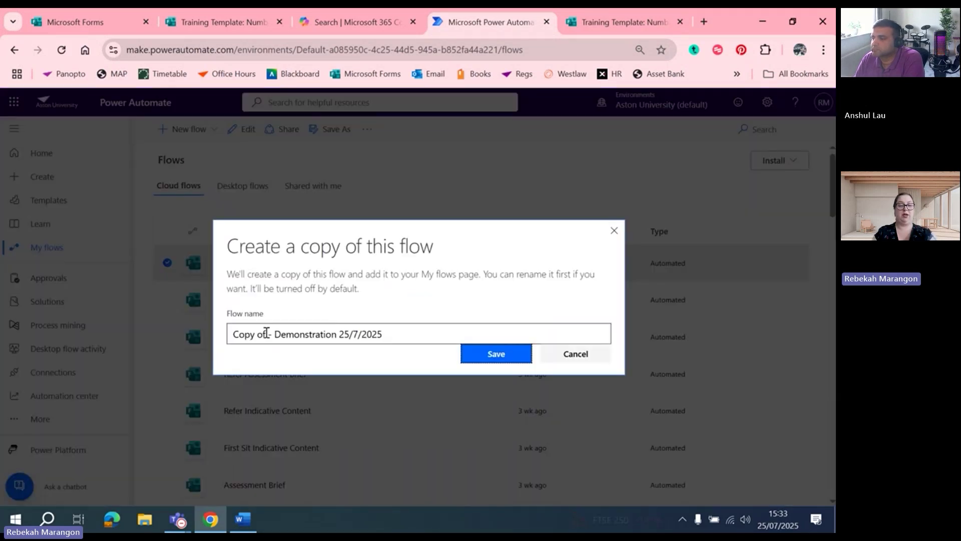
pyautogui.moveTo(275, 334); pyautogui.dragTo(197, 343)
pyautogui.press('BackSpace')
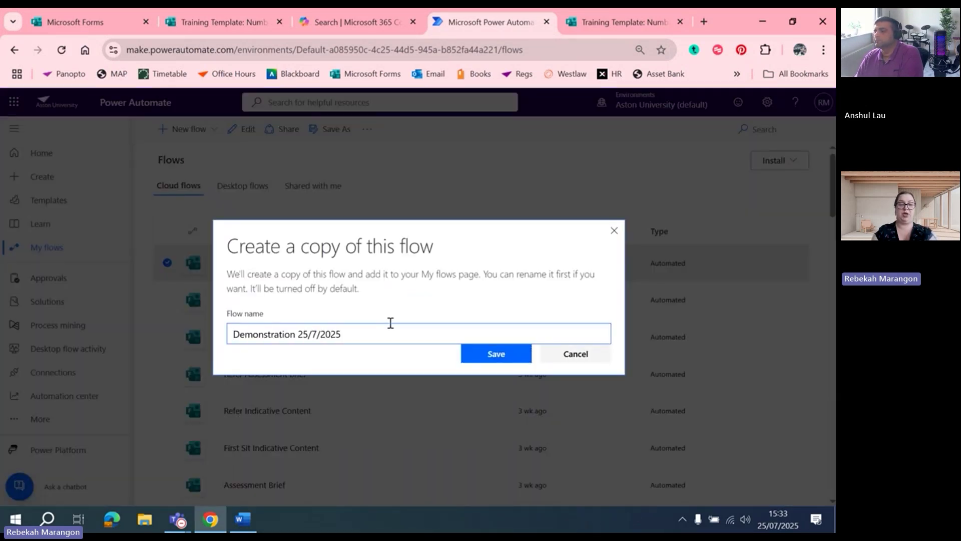
pyautogui.click(385, 327)
pyautogui.write('(2)')
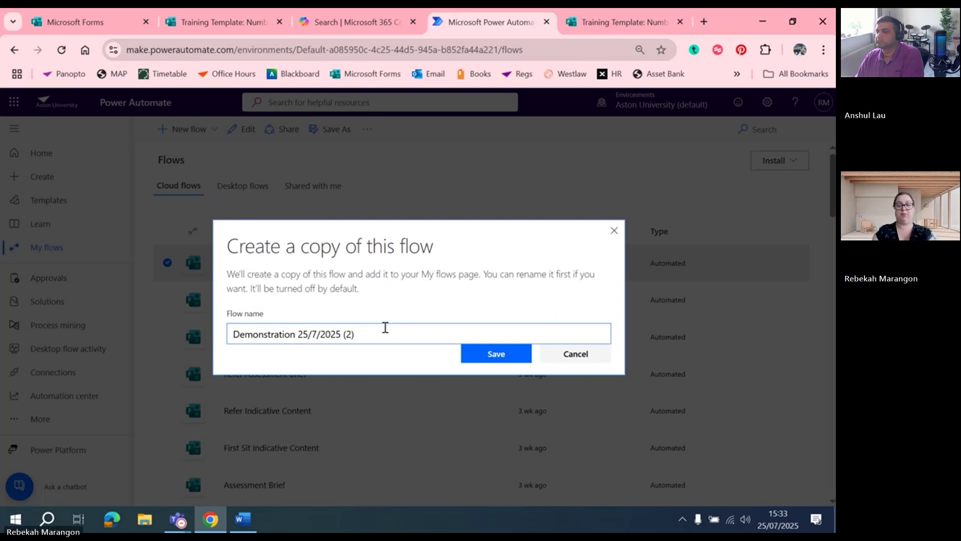
pyautogui.click(501, 353)
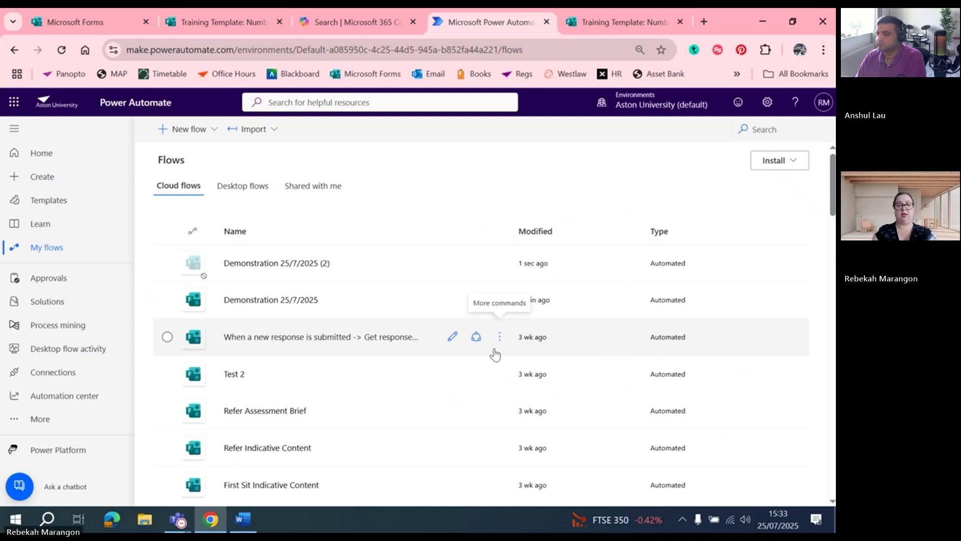
# Turn on the (2) copy and open it in the flow editor
pyautogui.click(499, 263)
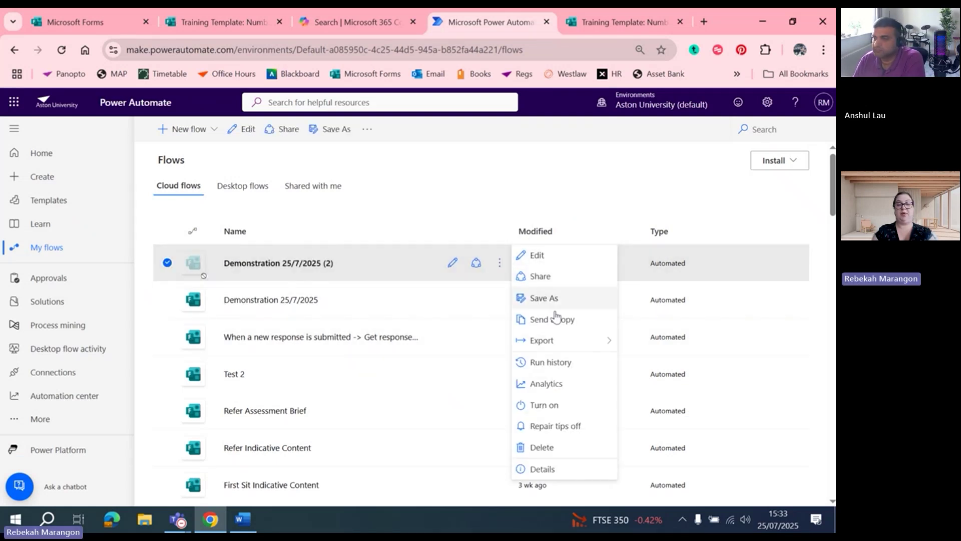
pyautogui.click(556, 406)
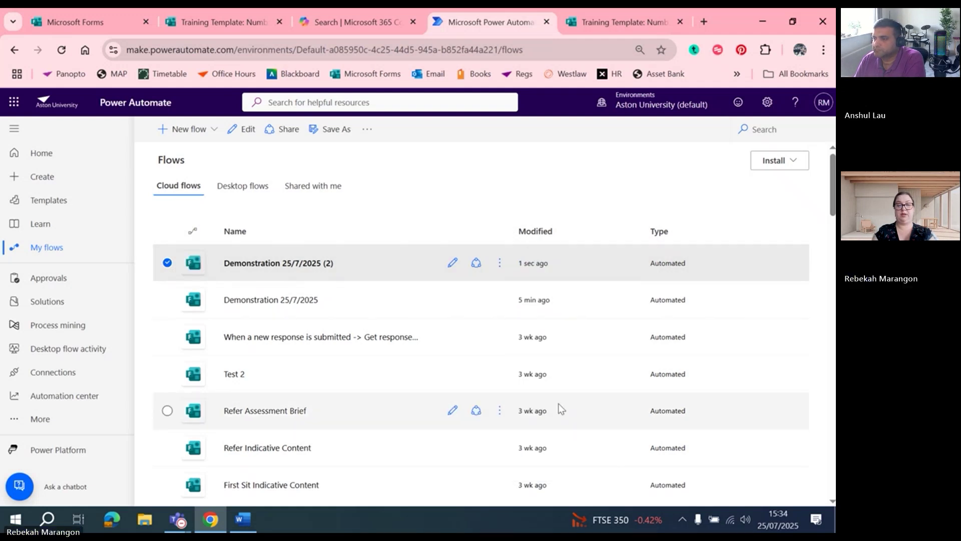
pyautogui.click(453, 263)
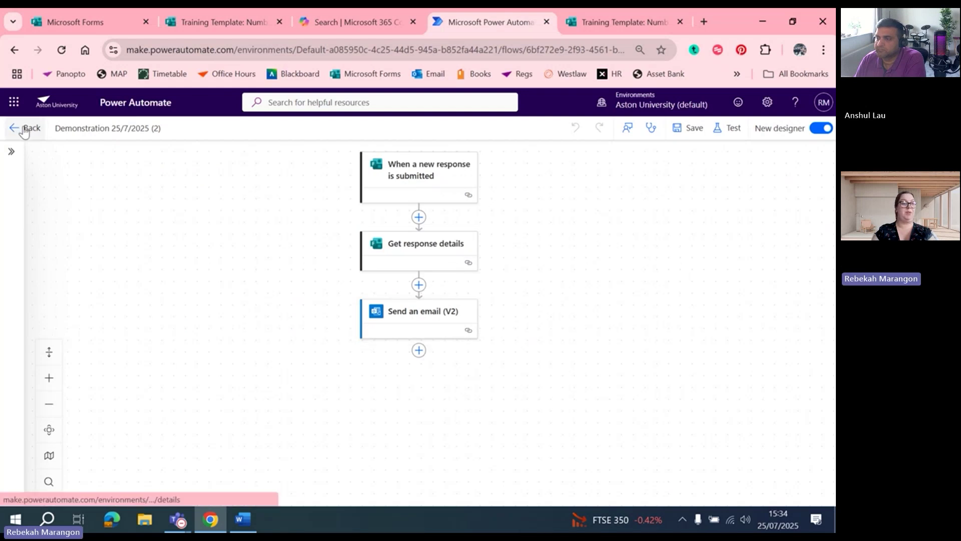
# Leave the flow editor and return to the My flows list
pyautogui.click(24, 130)
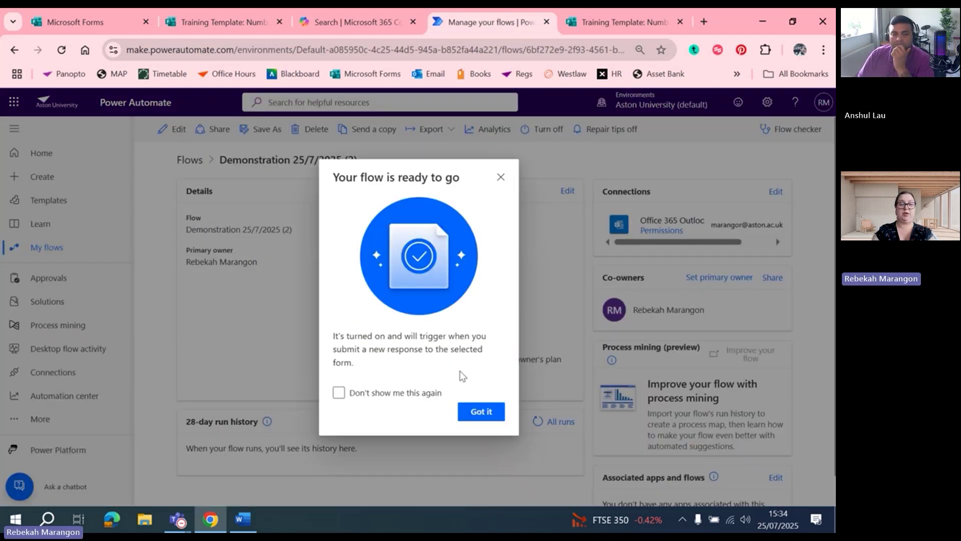
pyautogui.click(478, 411)
pyautogui.click(53, 247)
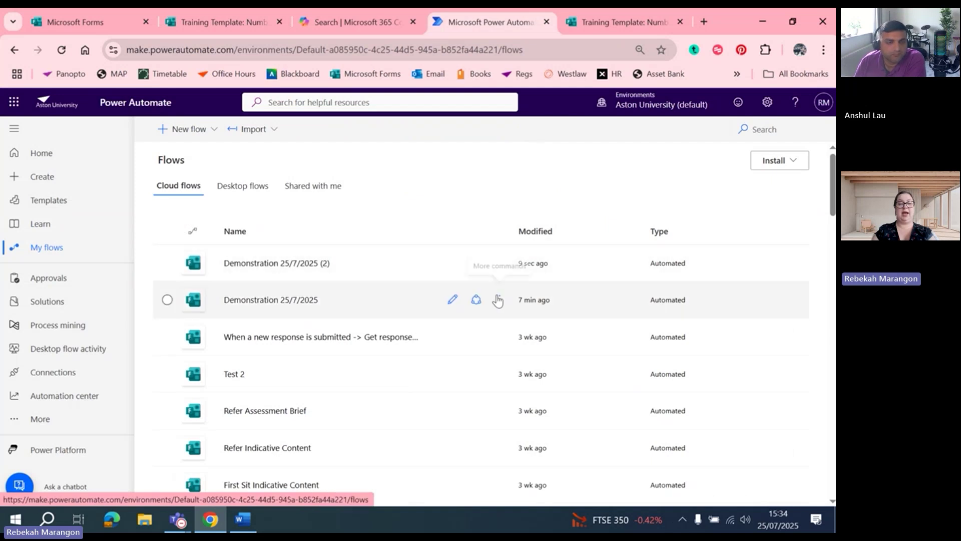
# Cancel a stray Save As on the original, then reopen Demonstration 25/7/2025 (2) for editing
pyautogui.click(500, 300)
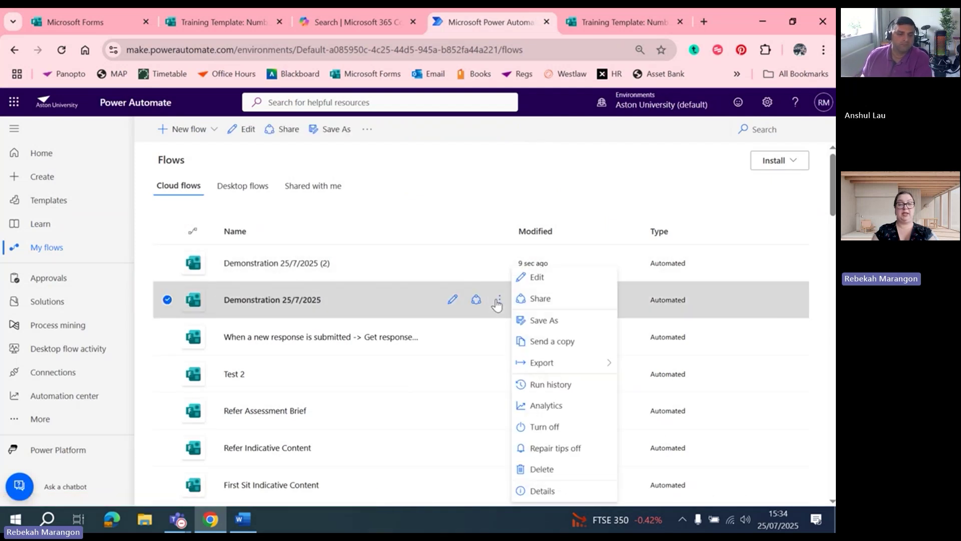
pyautogui.click(559, 325)
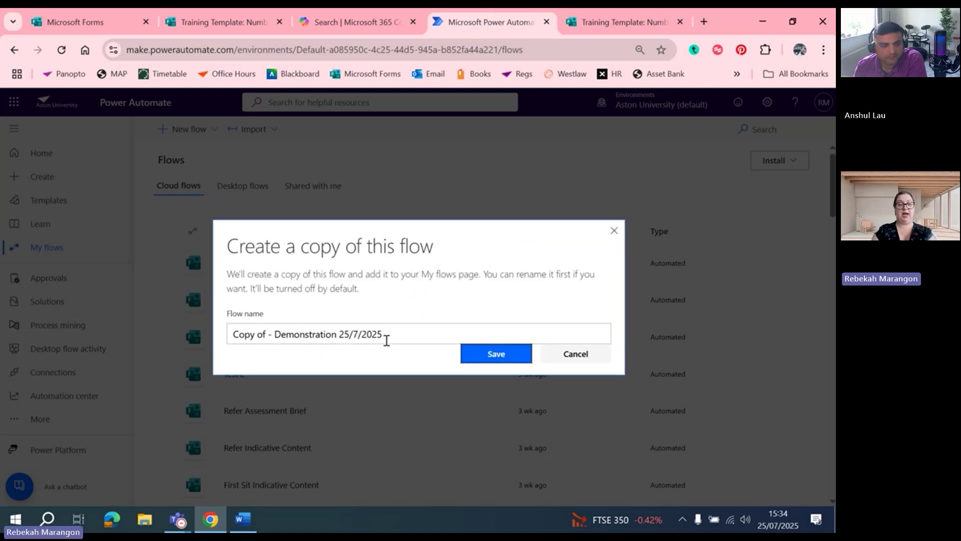
pyautogui.click(562, 354)
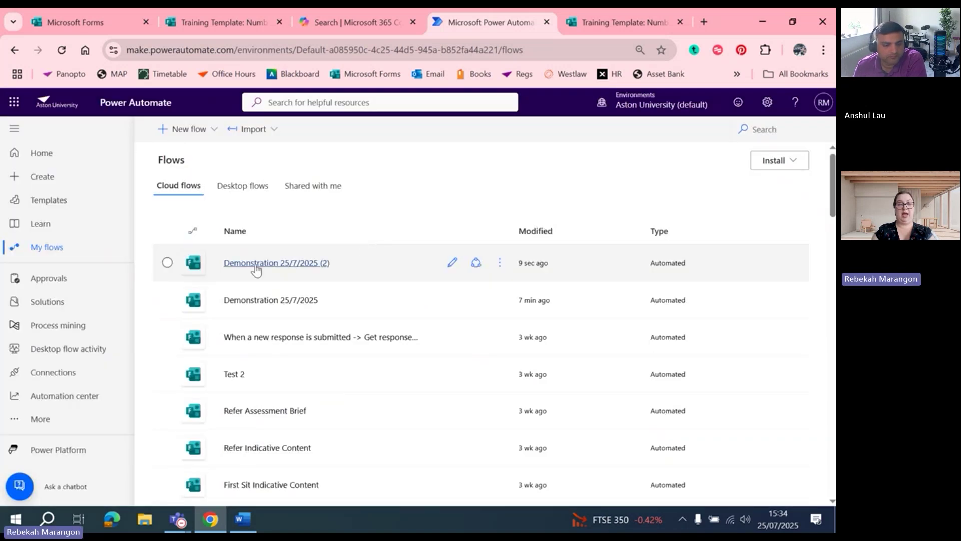
pyautogui.click(501, 267)
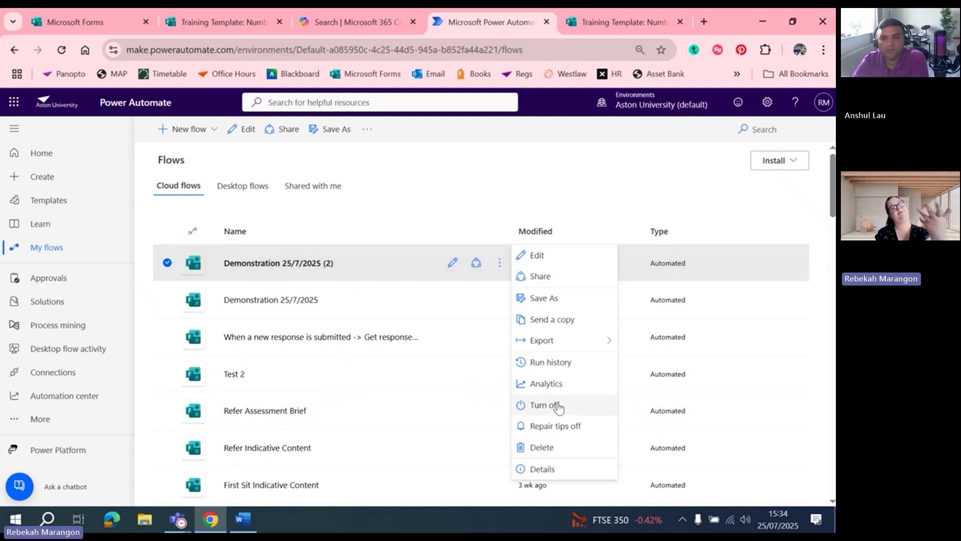
pyautogui.click(451, 267)
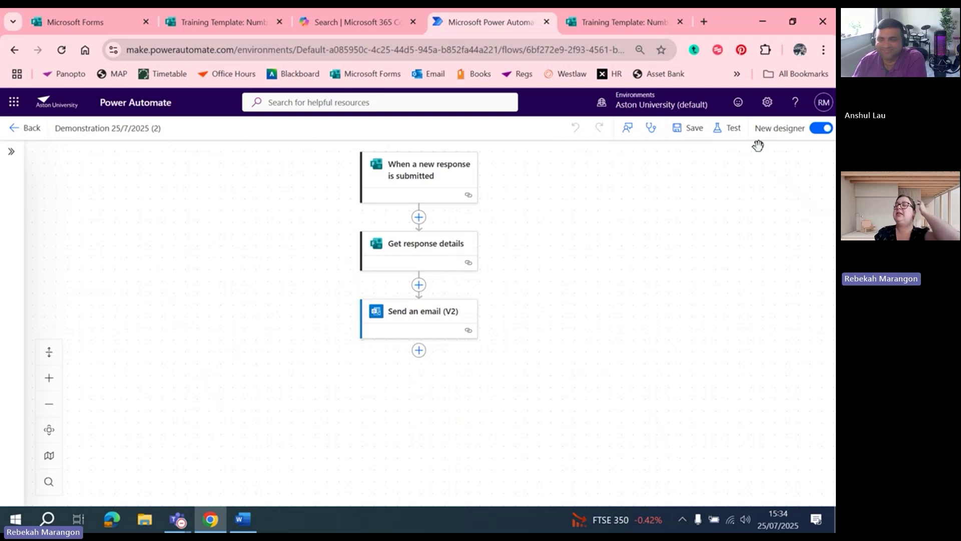
# Turn off the New designer toggle so the flow reloads in the classic editor
pyautogui.click(781, 131)
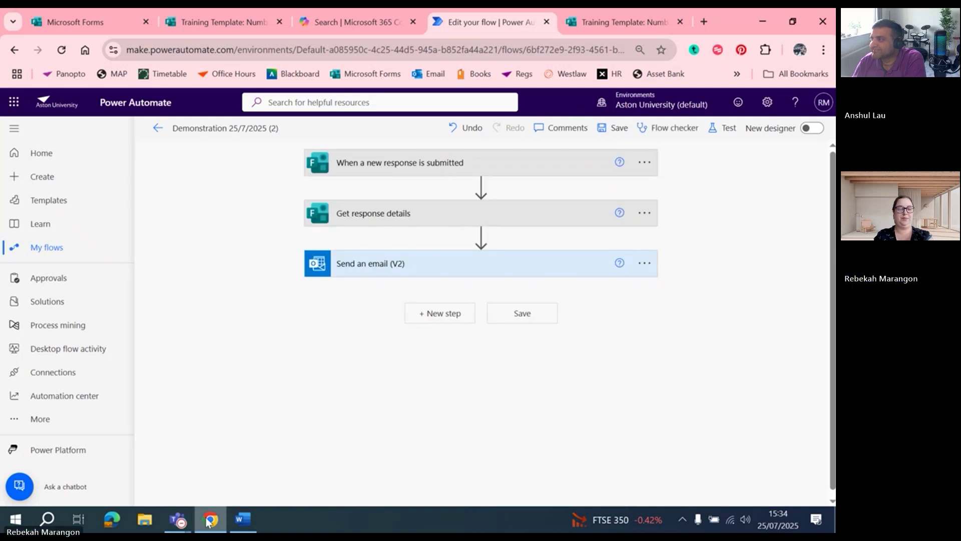
pyautogui.moveTo(185, 523)
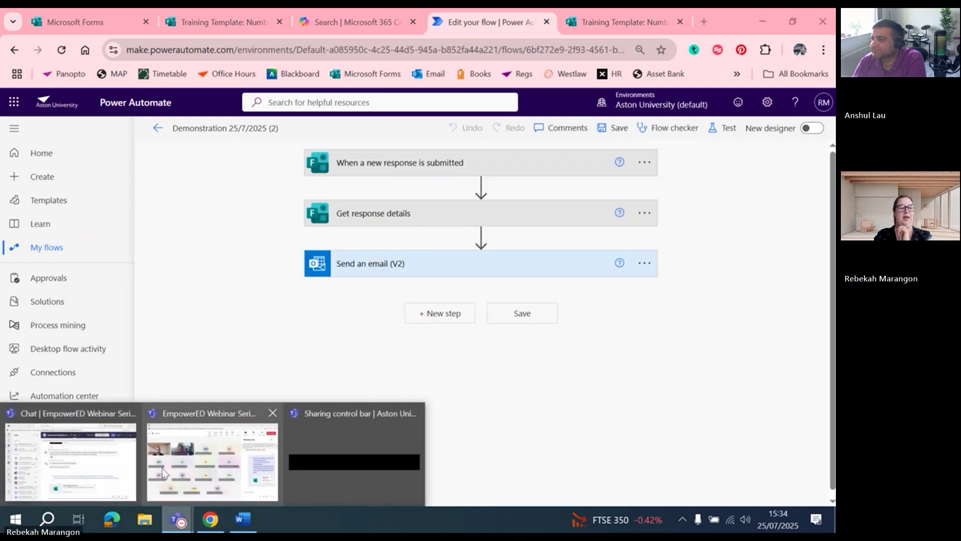
pyautogui.click(209, 466)
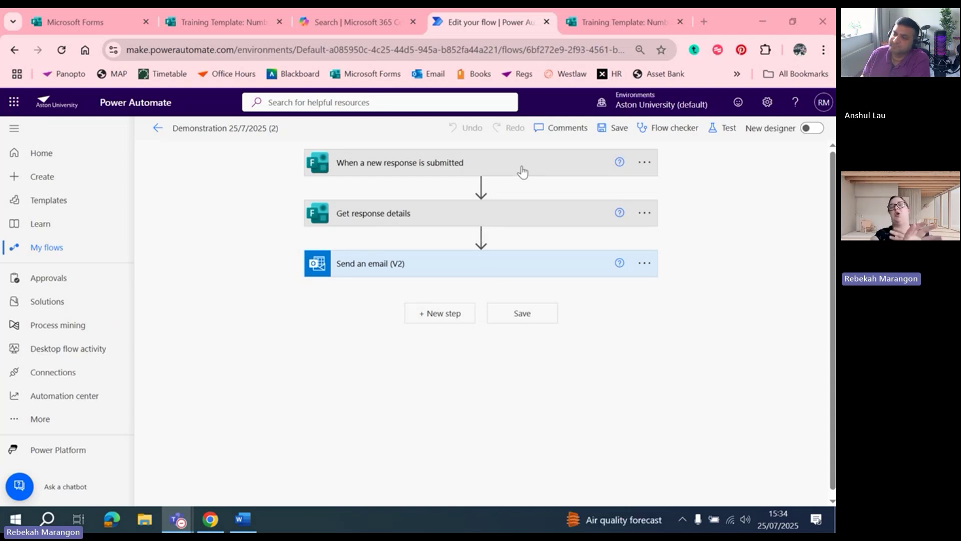
# Set the trigger's Form Id to Training Template: Number 2 (Copy)
pyautogui.click(488, 165)
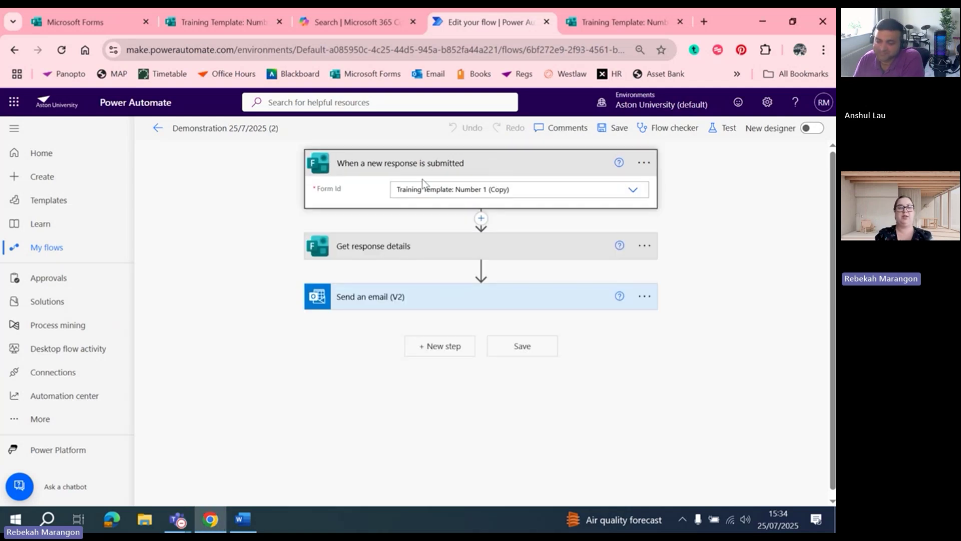
pyautogui.click(633, 191)
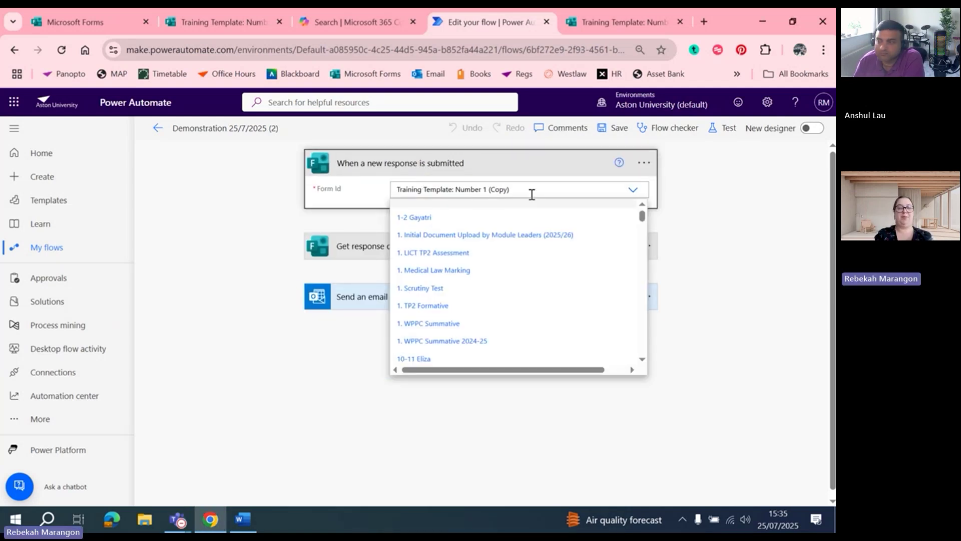
pyautogui.moveTo(510, 189); pyautogui.dragTo(452, 189)
pyautogui.press('BackSpace')
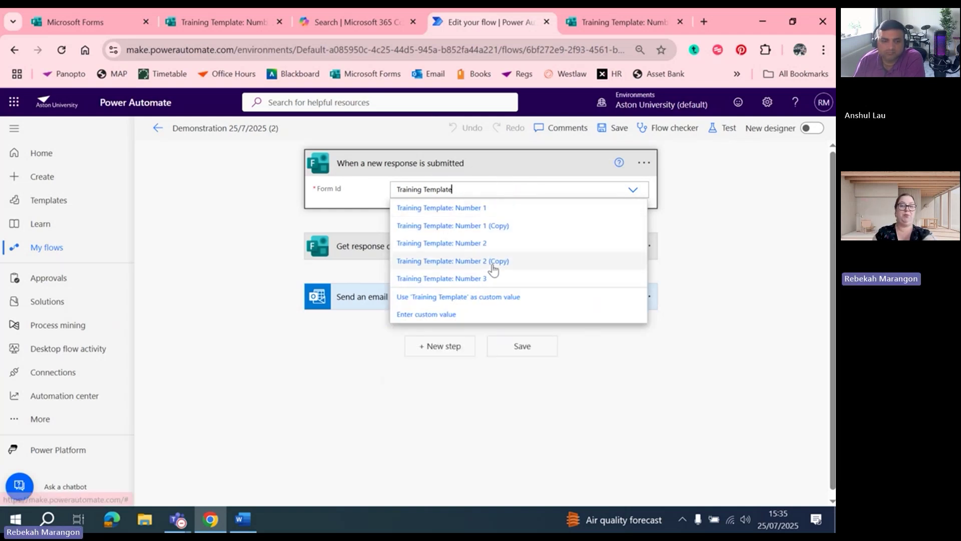
pyautogui.click(492, 264)
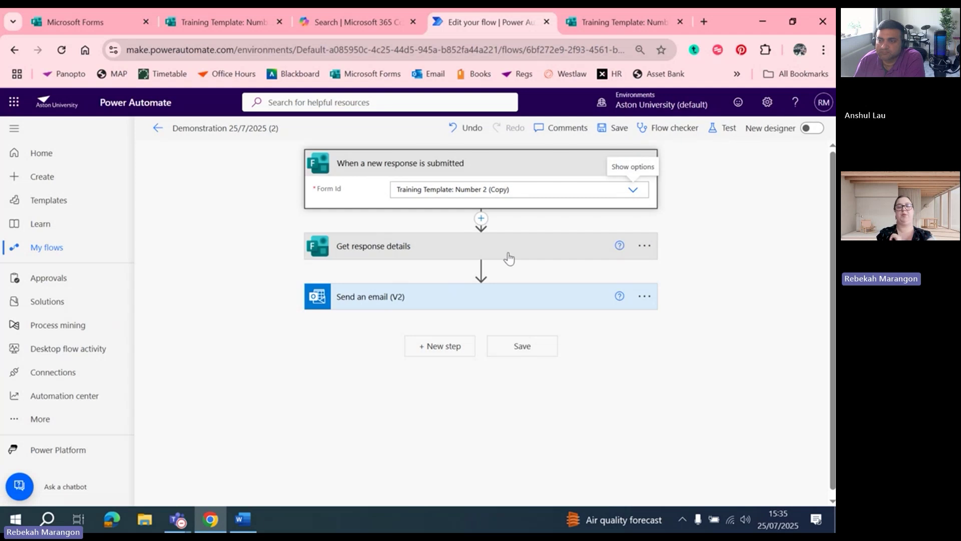
# Set Get response details' Form Id to Training Template: Number 2 (Copy)
pyautogui.click(511, 255)
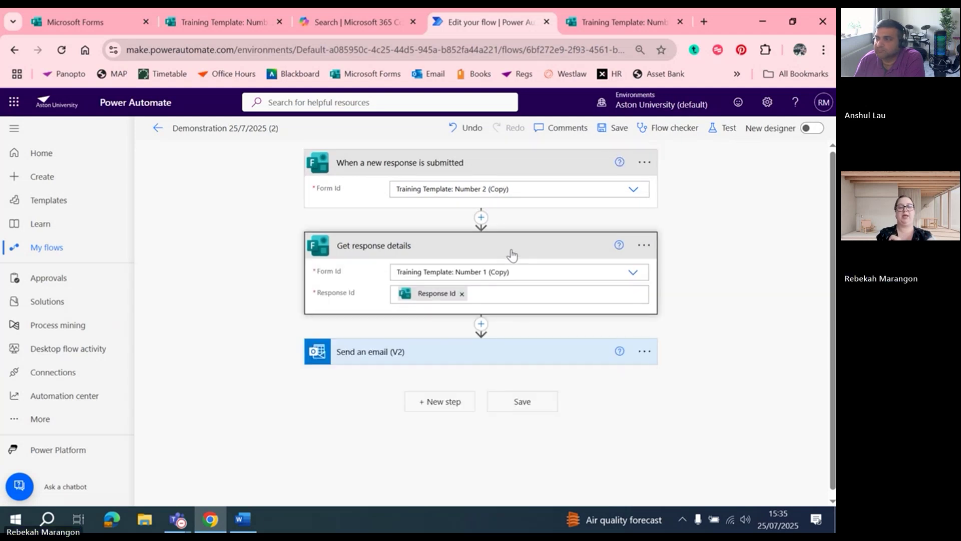
pyautogui.click(543, 270)
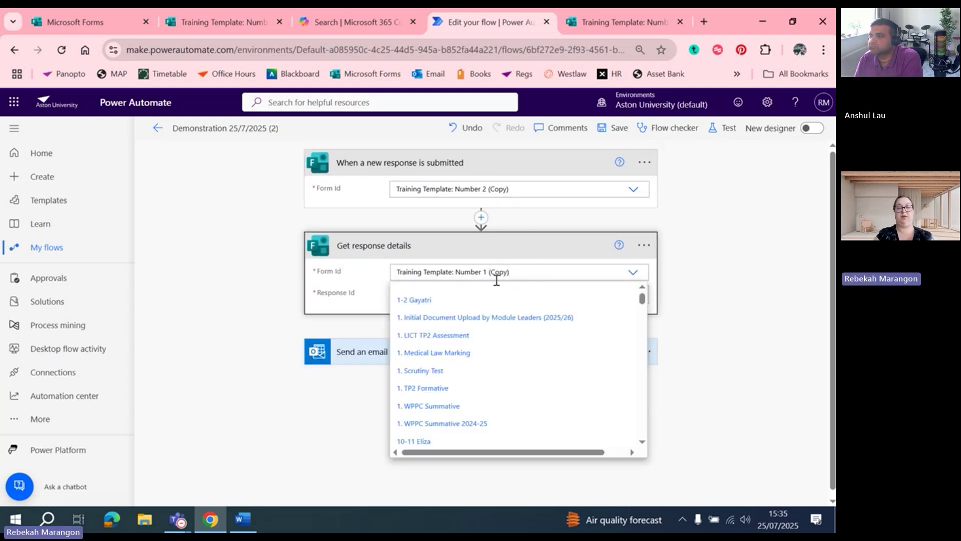
pyautogui.press('BackSpace')
pyautogui.write('2')
pyautogui.click(486, 290)
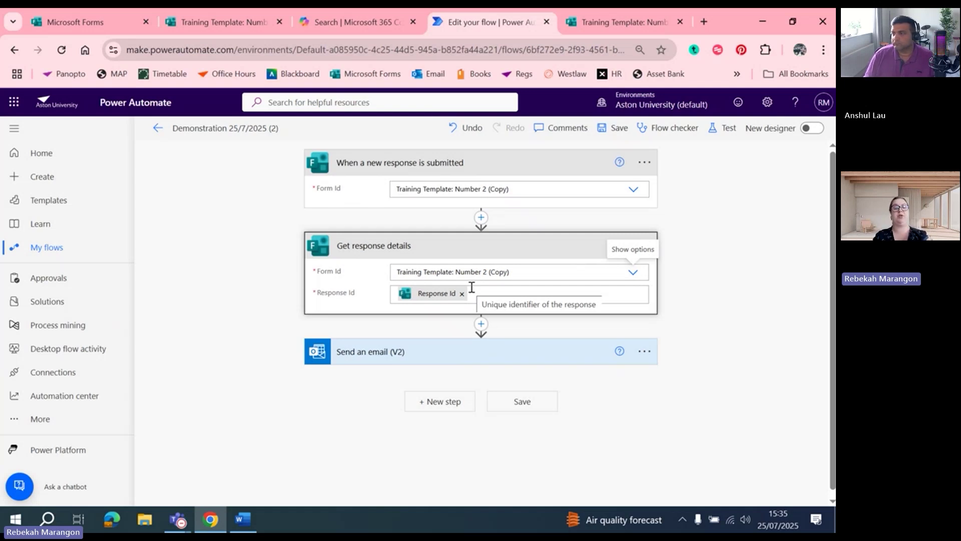
pyautogui.click(484, 358)
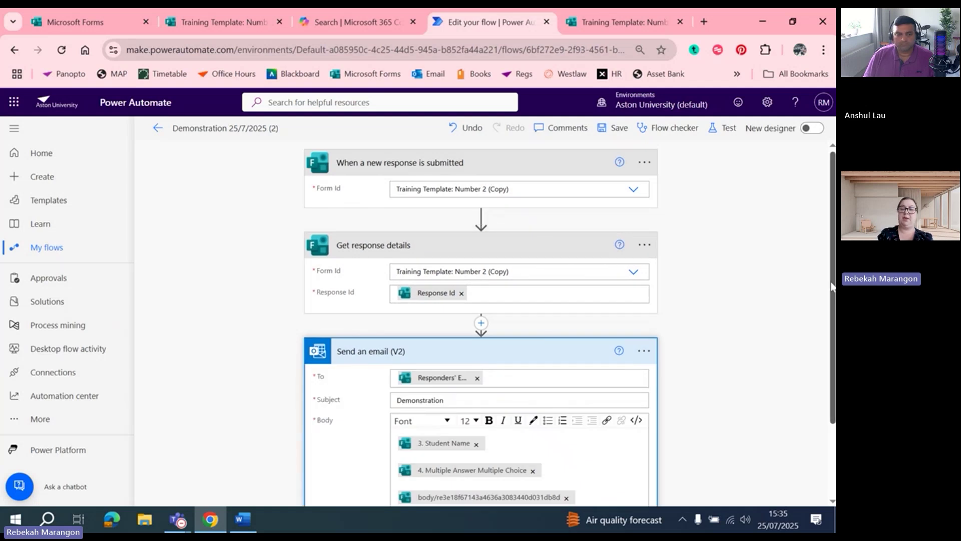
# Delete the leftover body token from the email and add 2. Marker Name to the body
pyautogui.moveTo(832, 287); pyautogui.dragTo(832, 376)
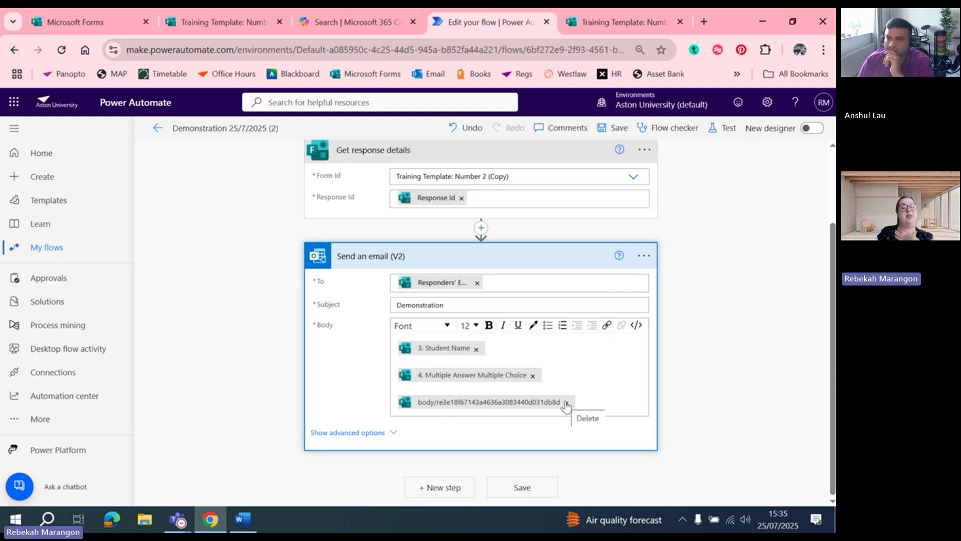
pyautogui.click(566, 403)
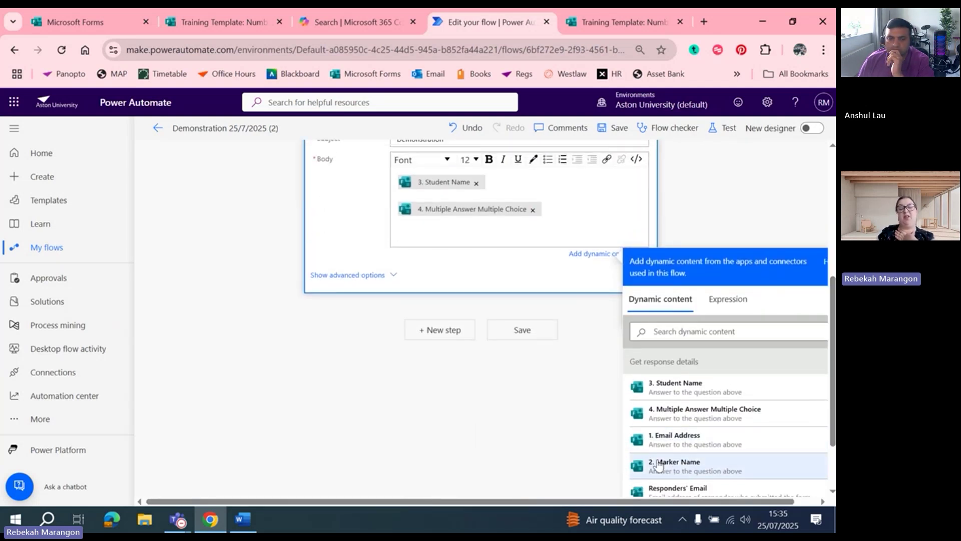
pyautogui.click(698, 466)
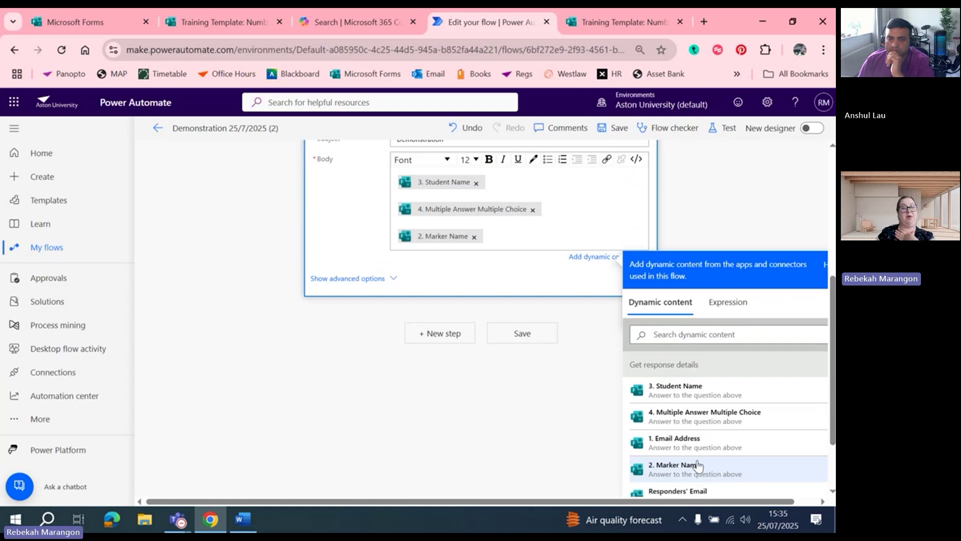
pyautogui.scroll(3, 477, 155)
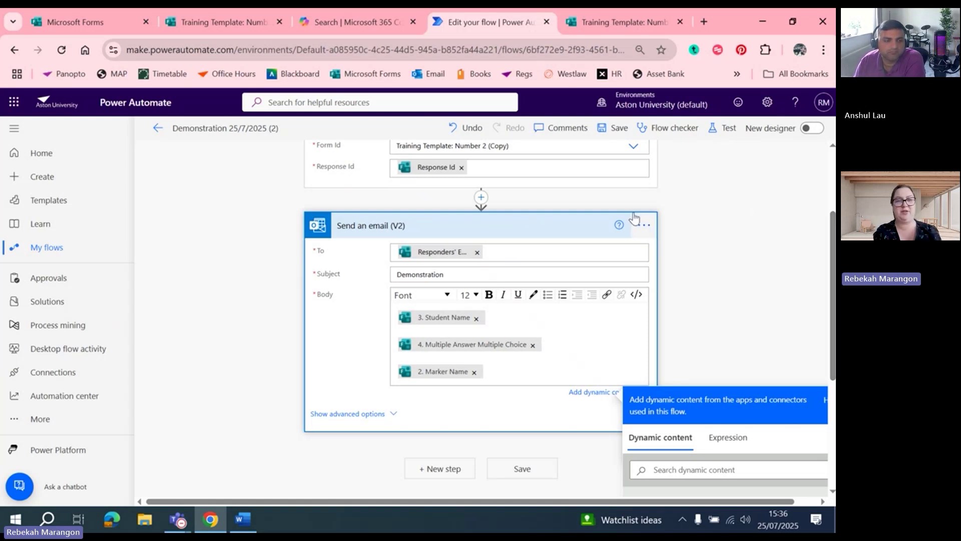
pyautogui.click(720, 127)
# Save the flow and start a manual test awaiting a new form response
pyautogui.click(672, 172)
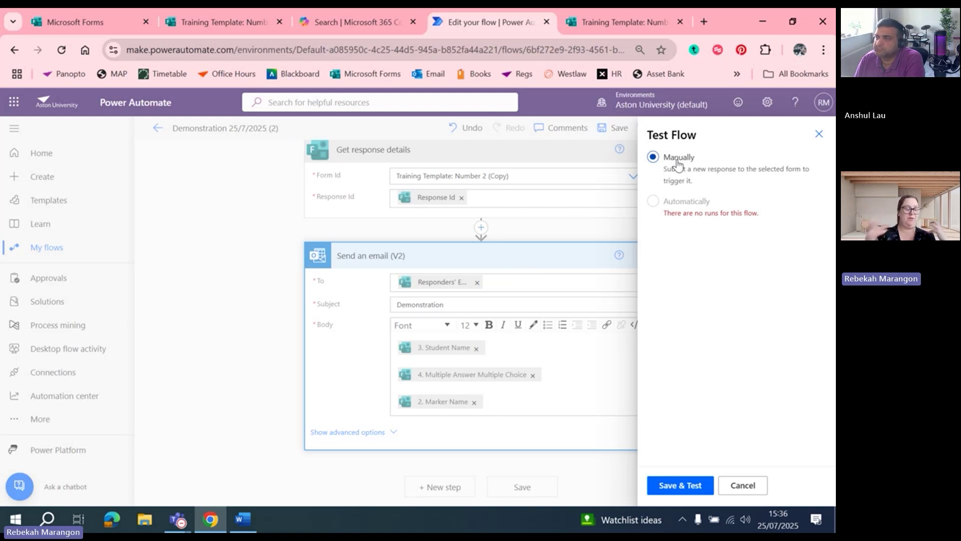
pyautogui.click(692, 486)
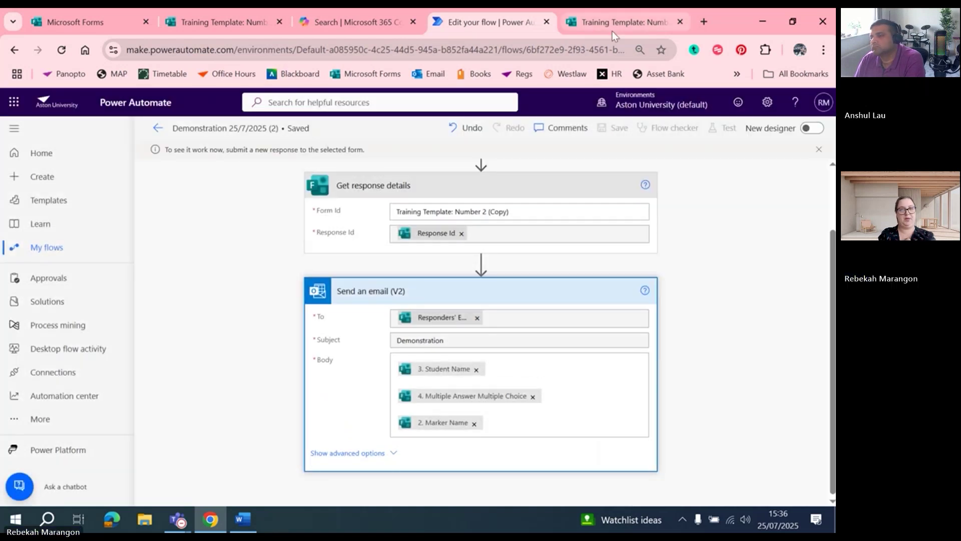
pyautogui.click(613, 27)
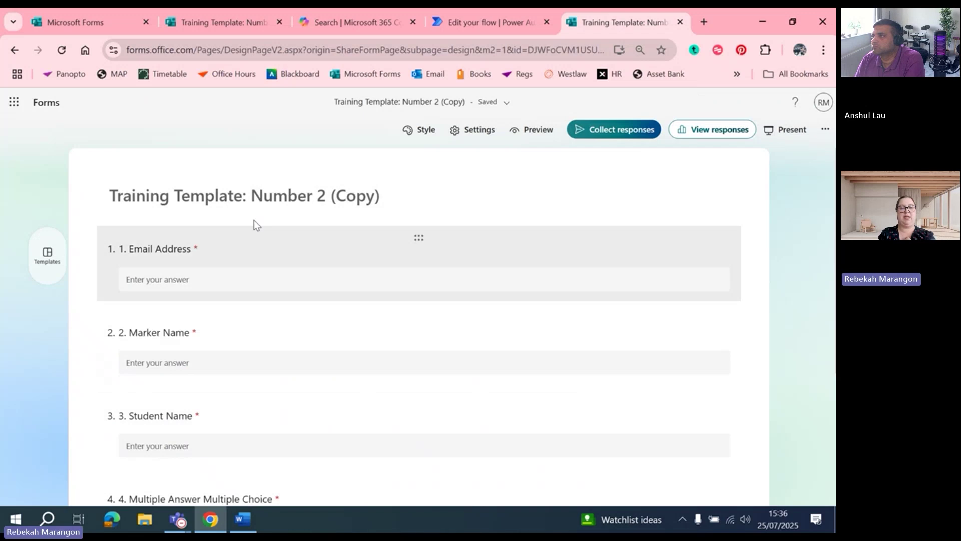
# In the form preview, enter the respondent's email, the marker's name and Student Name 'test'
pyautogui.click(532, 137)
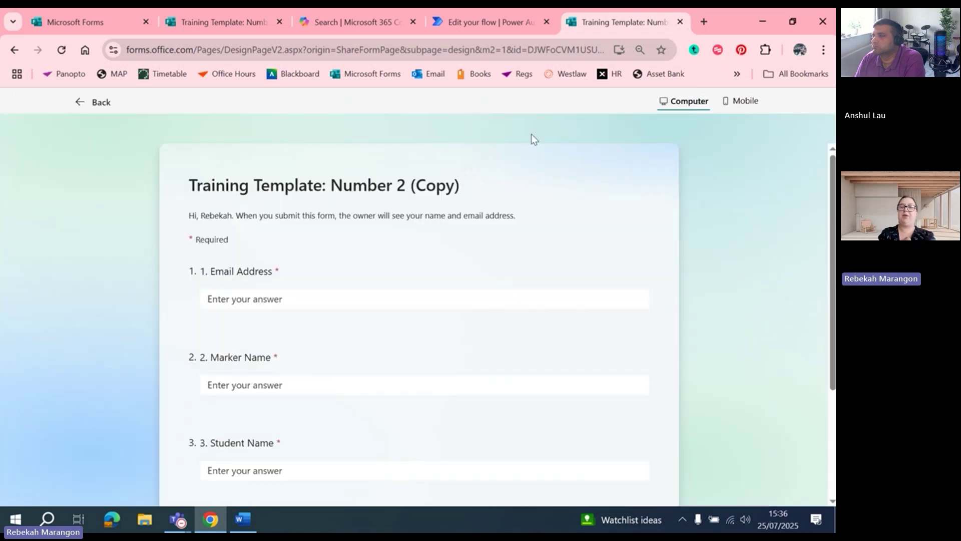
pyautogui.click(236, 301)
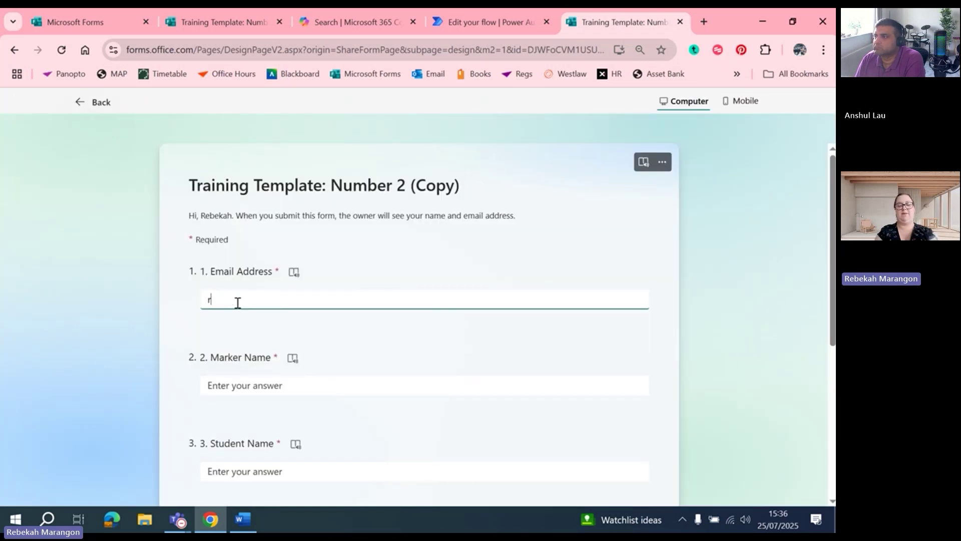
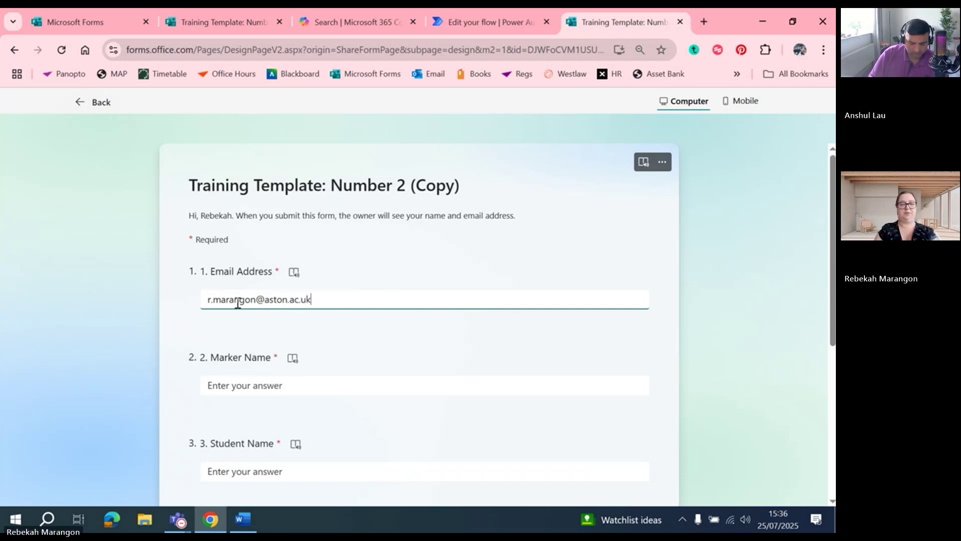
pyautogui.click(226, 385)
pyautogui.write('Reek')
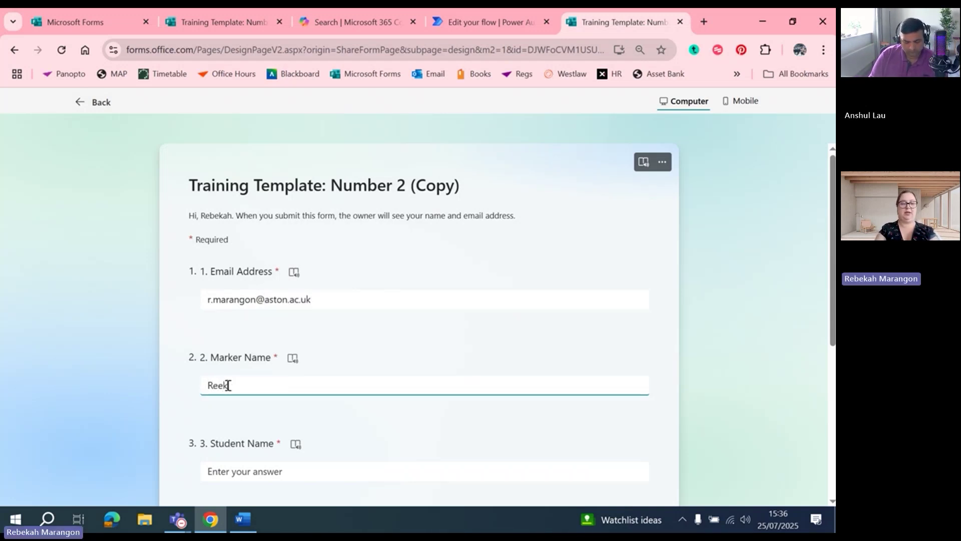
pyautogui.press('BackSpace')
pyautogui.write('bekah')
pyautogui.click(254, 477)
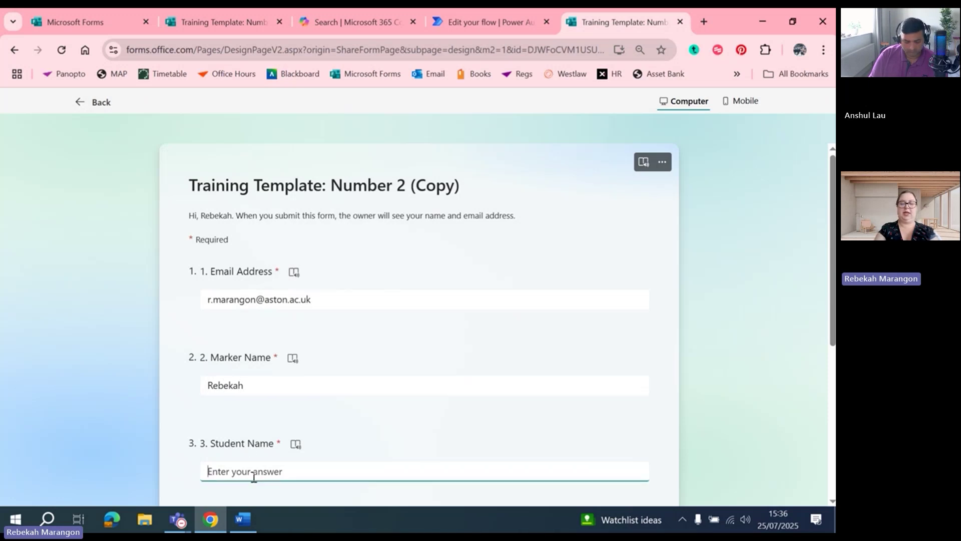
pyautogui.write('test')
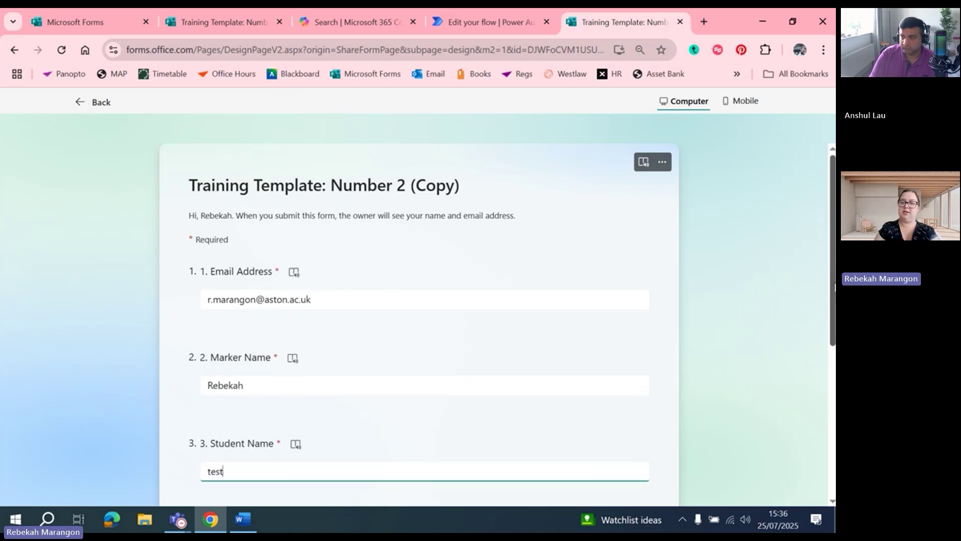
# Tick Option 1 and Option 2 for question 4 and submit the response
pyautogui.scroll(-5, 631, 331)
pyautogui.click(207, 319)
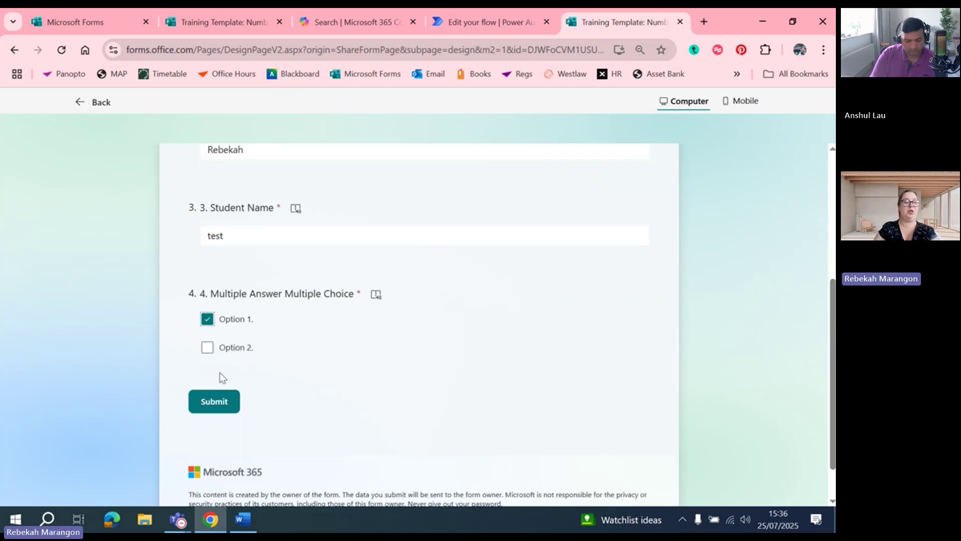
pyautogui.click(208, 348)
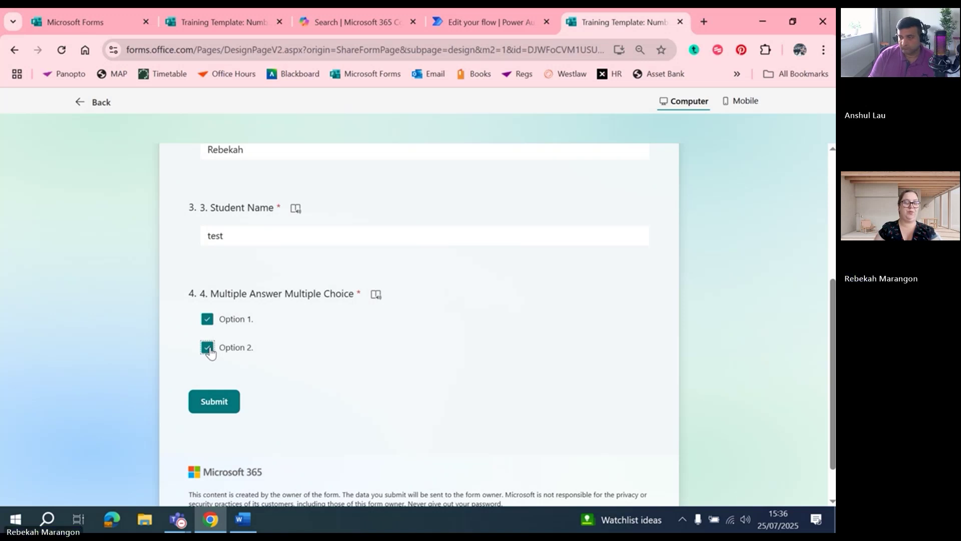
pyautogui.click(217, 403)
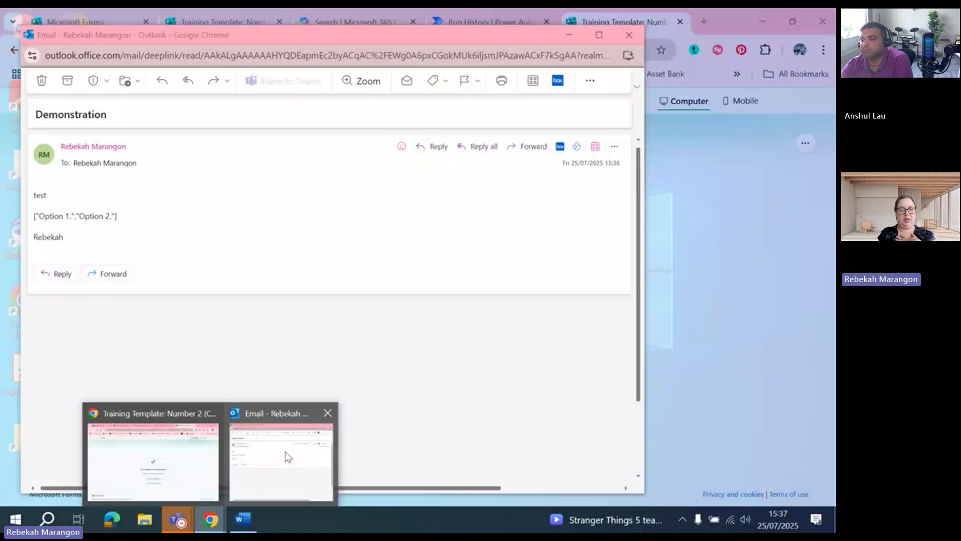
# Open the flow's test email full-screen, select the 'Option 1. Option 2.' line, then close it
pyautogui.click(286, 452)
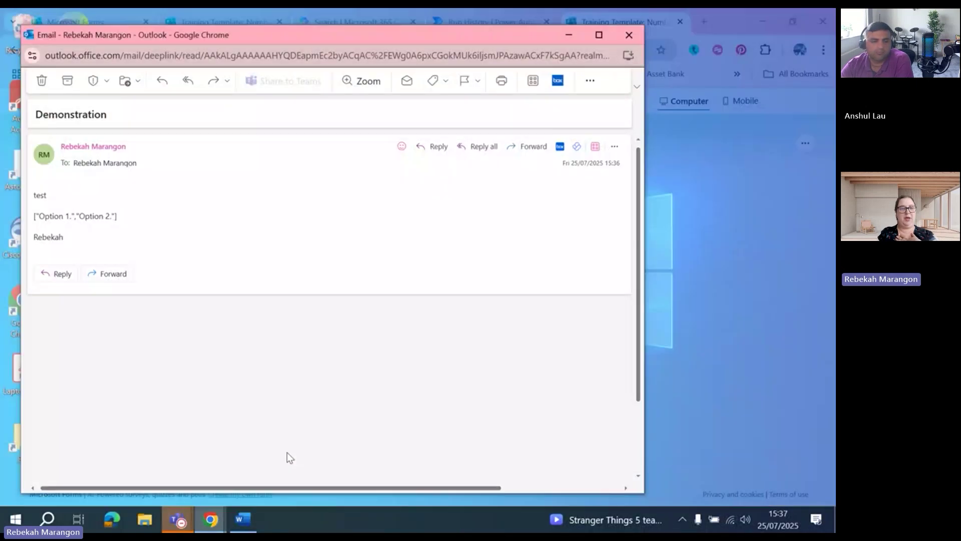
pyautogui.click(598, 35)
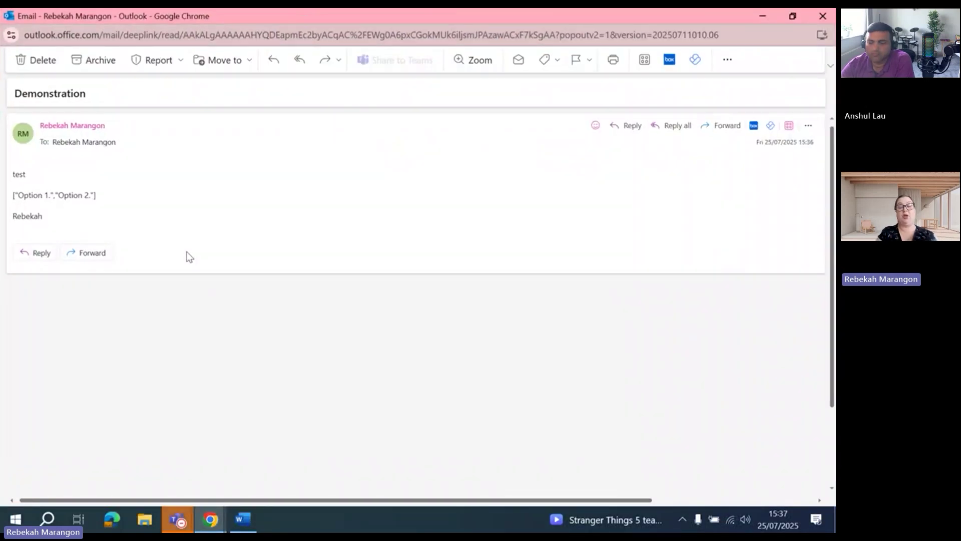
pyautogui.scroll(5, 190, 256)
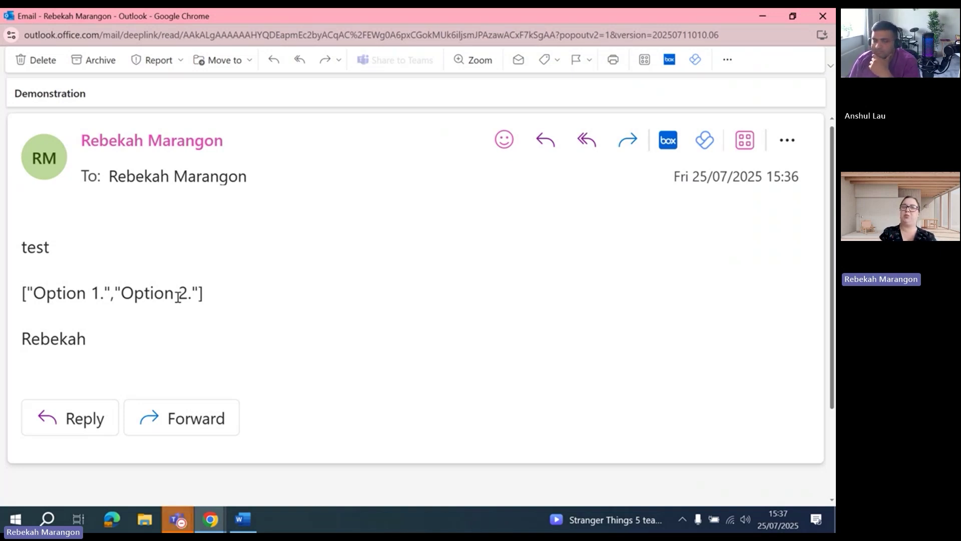
pyautogui.moveTo(217, 303); pyautogui.dragTo(91, 345)
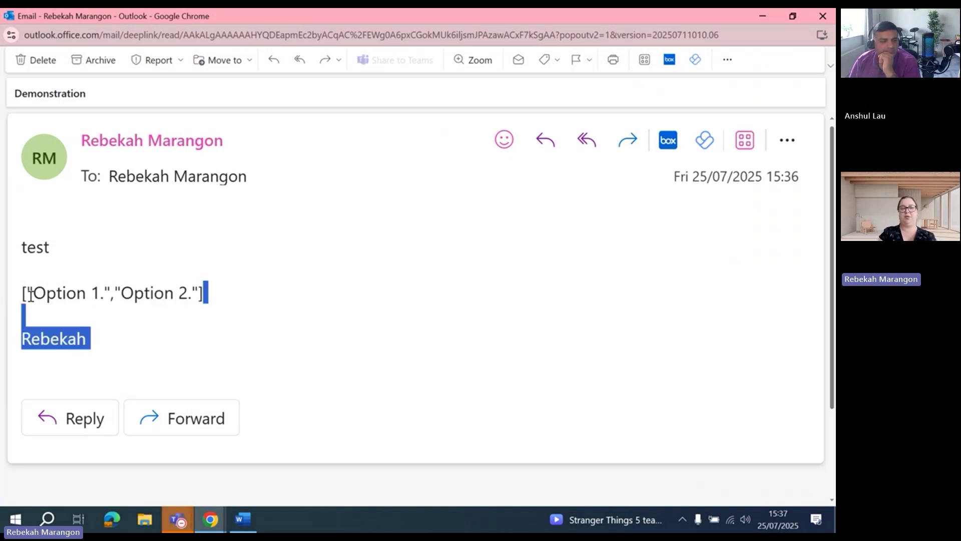
pyautogui.moveTo(23, 293); pyautogui.dragTo(215, 295)
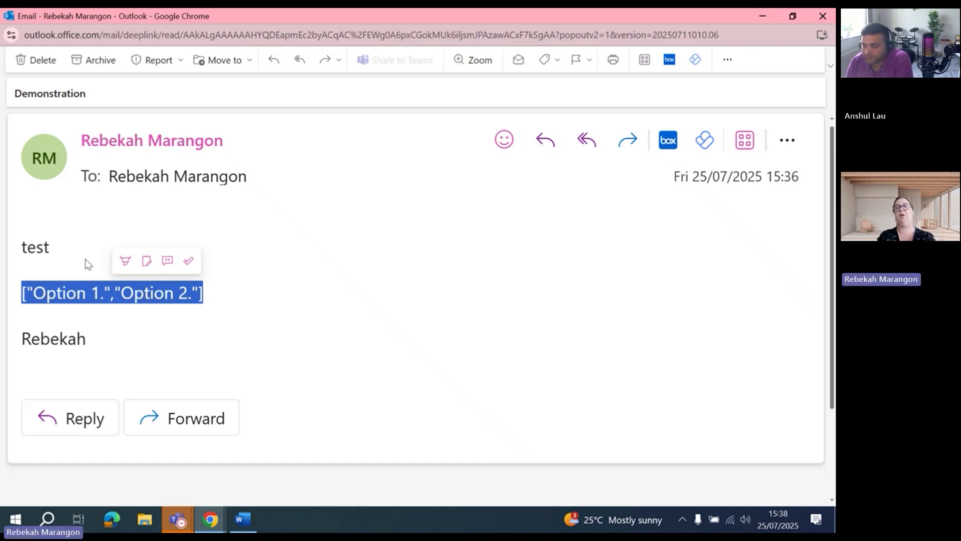
pyautogui.click(822, 16)
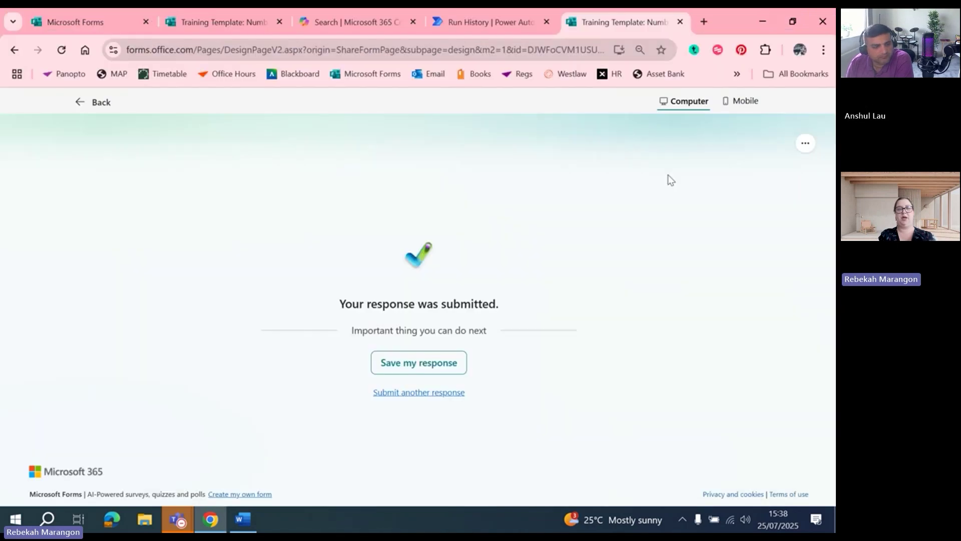
# Check the successful test in Run History and reopen Demonstration 25/7/2025 (2) for editing
pyautogui.click(454, 28)
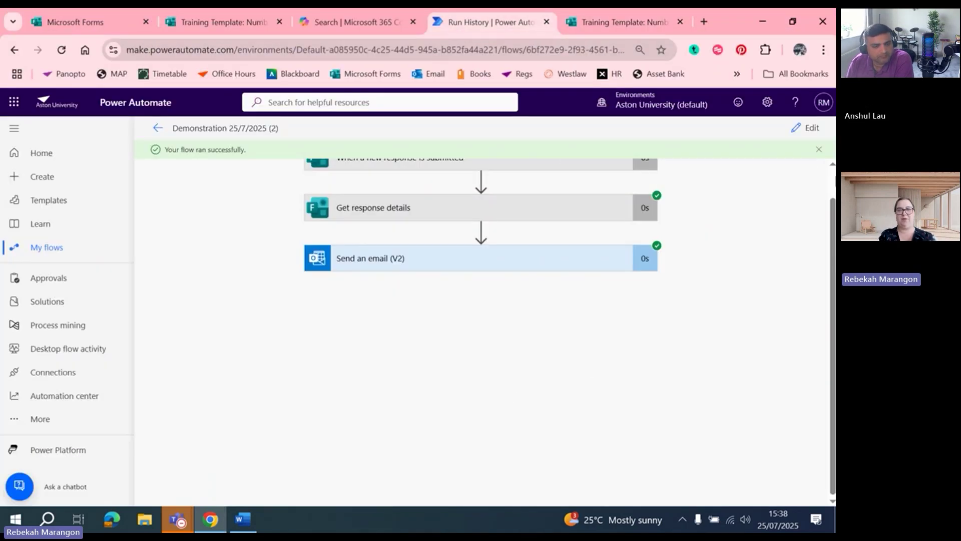
pyautogui.click(819, 149)
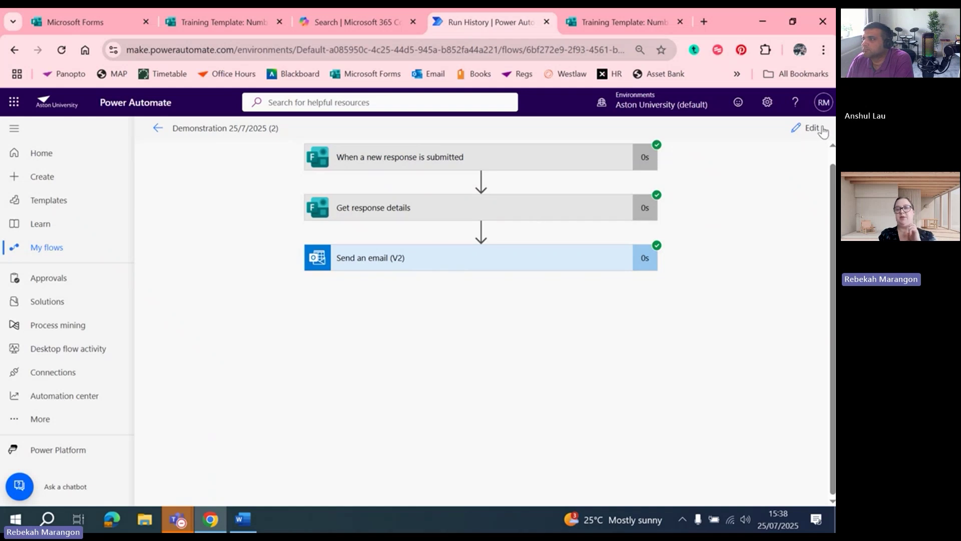
pyautogui.click(805, 128)
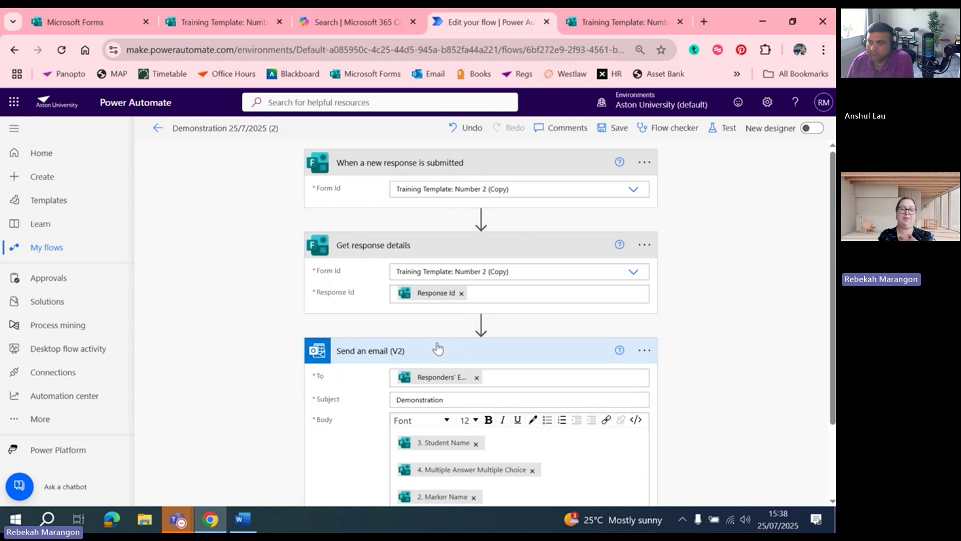
pyautogui.moveTo(481, 330)
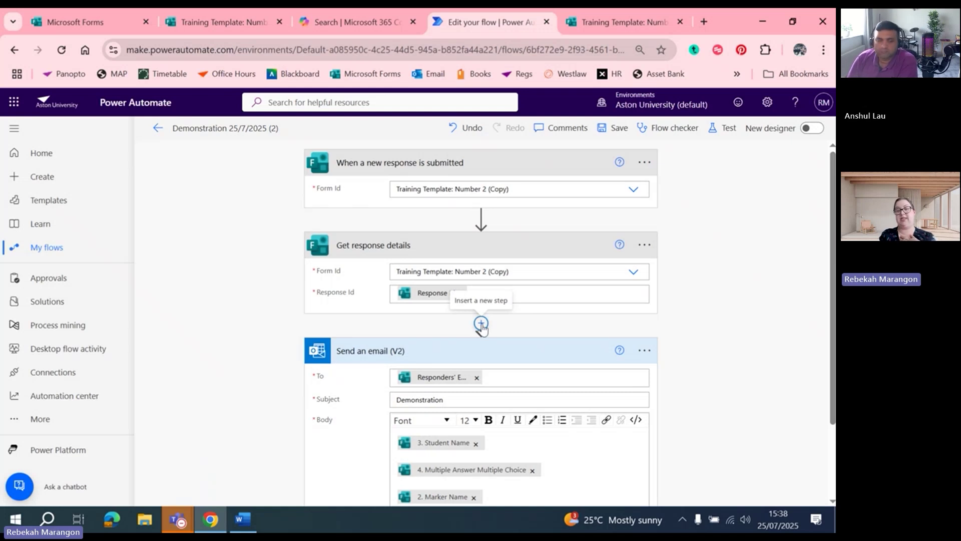
# Insert a Data Operation Join action between Get response details and Send an email (V2)
pyautogui.click(482, 325)
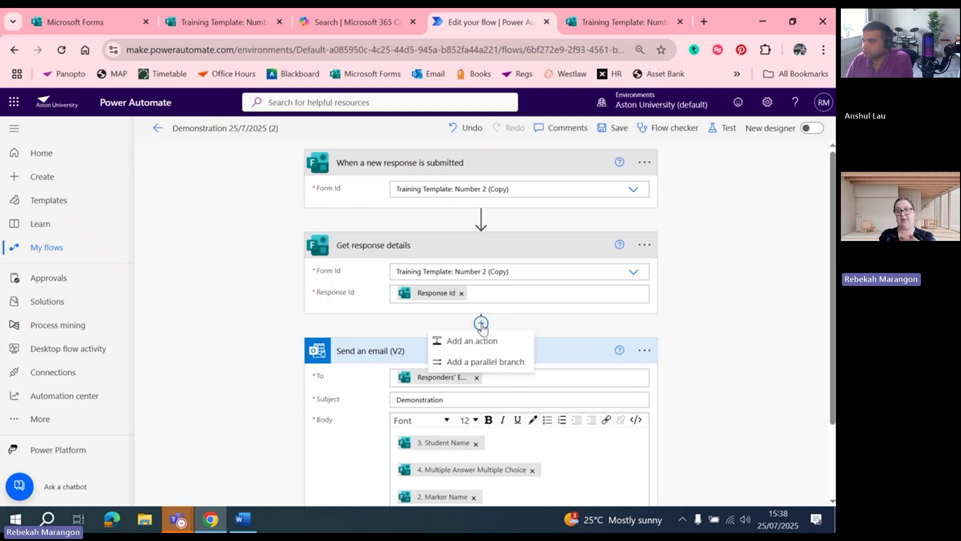
pyautogui.click(483, 340)
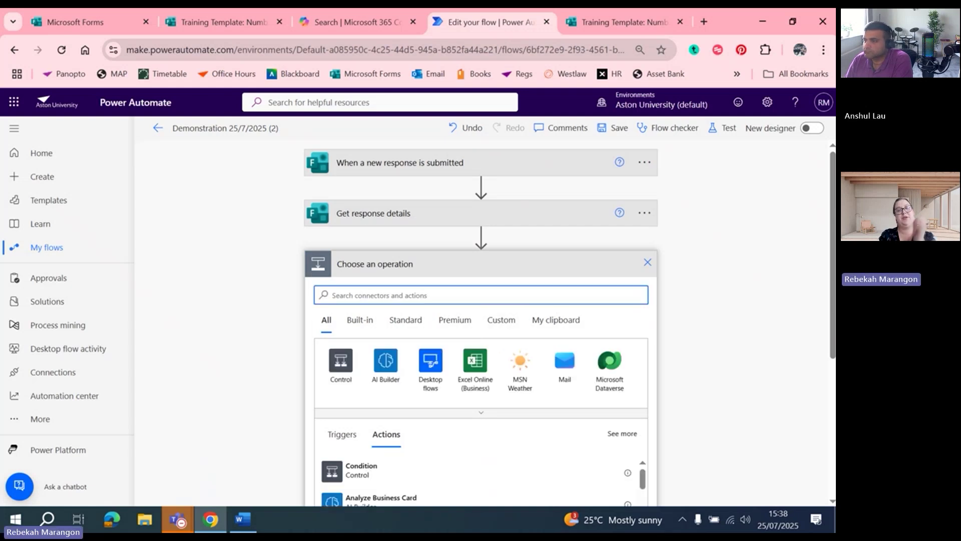
pyautogui.scroll(-1, 827, 281)
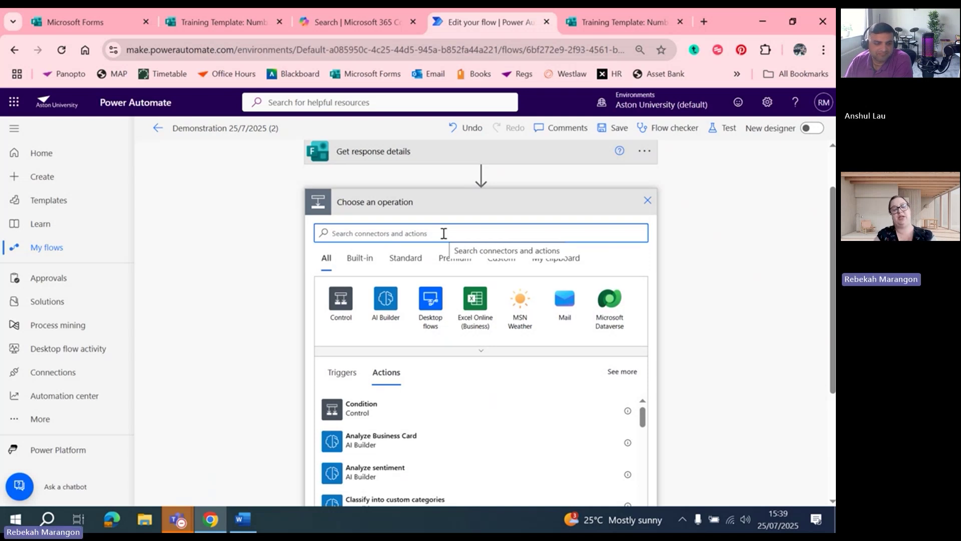
pyautogui.write('join')
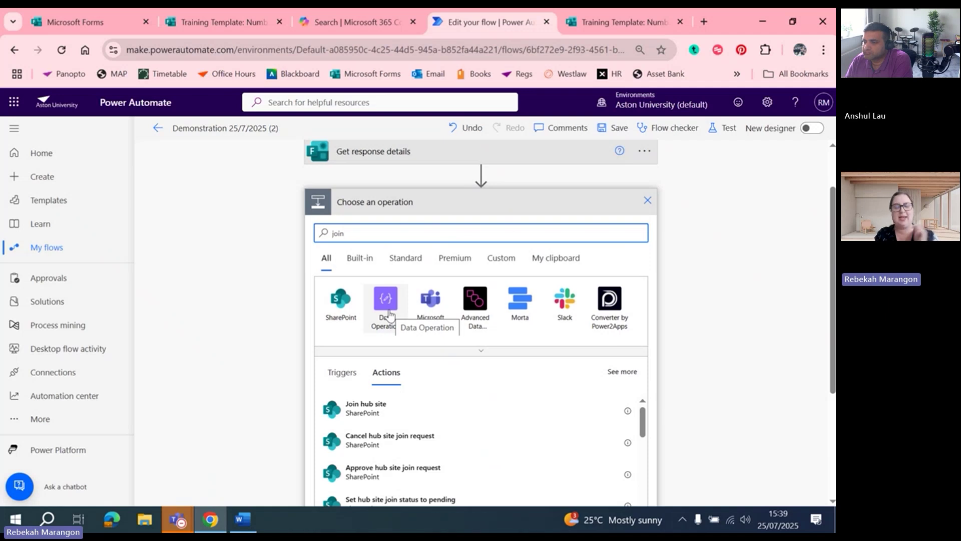
pyautogui.click(389, 311)
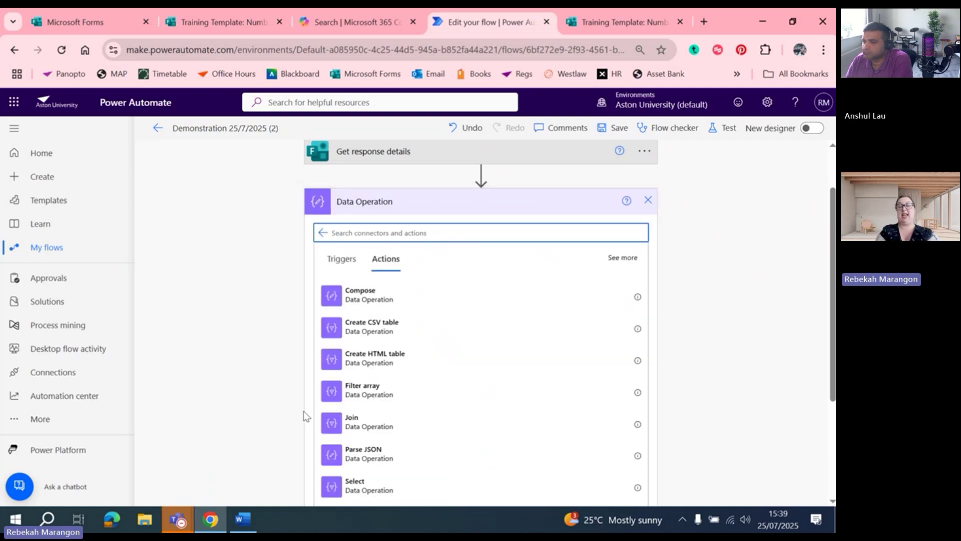
pyautogui.write('jo')
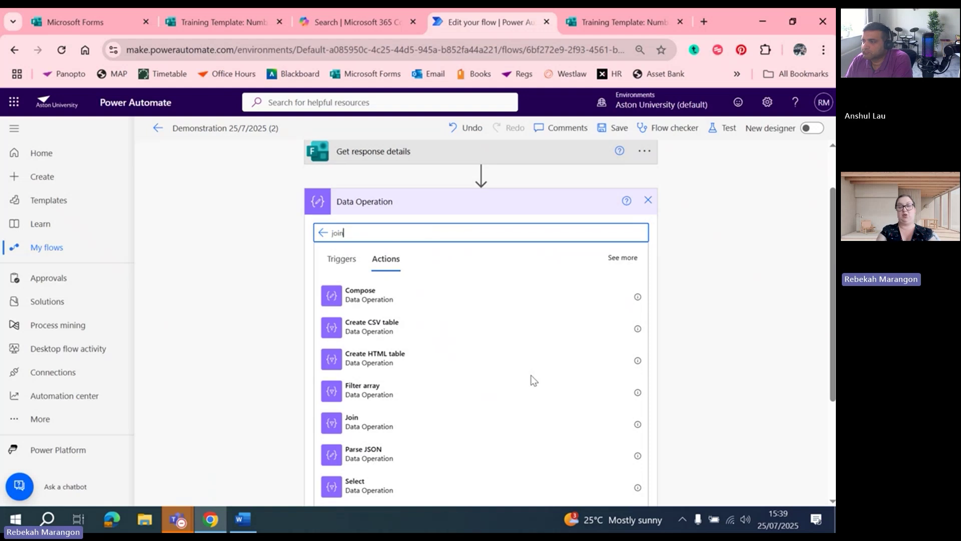
pyautogui.write('in')
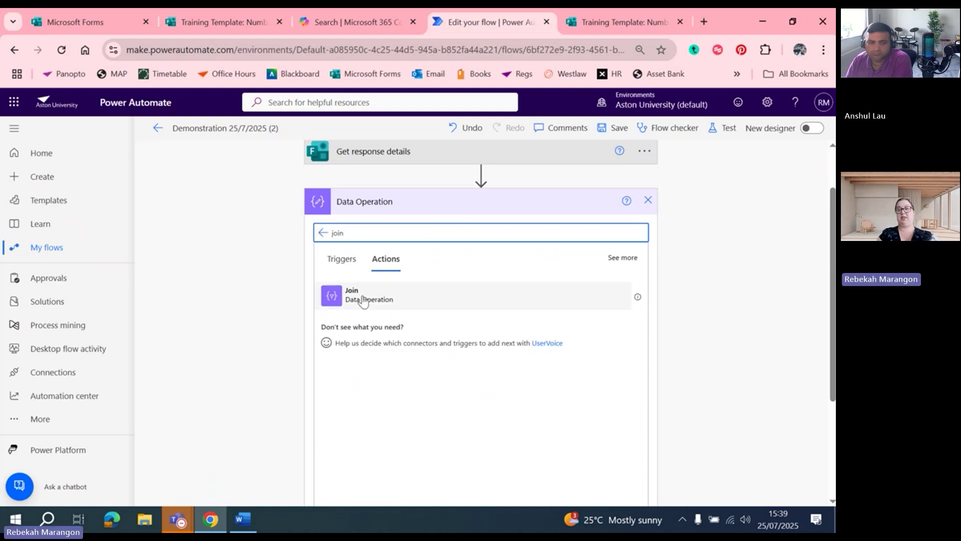
pyautogui.click(364, 298)
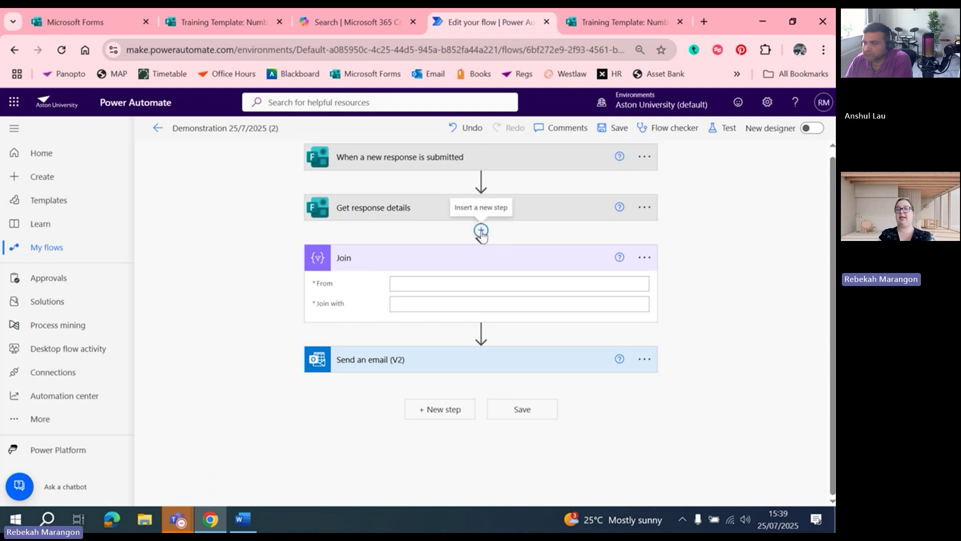
pyautogui.click(481, 231)
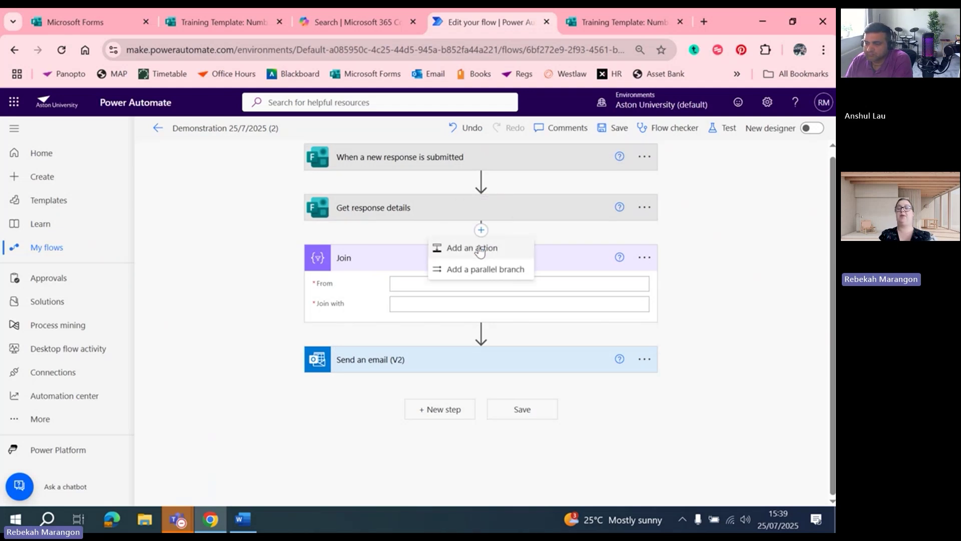
pyautogui.click(479, 249)
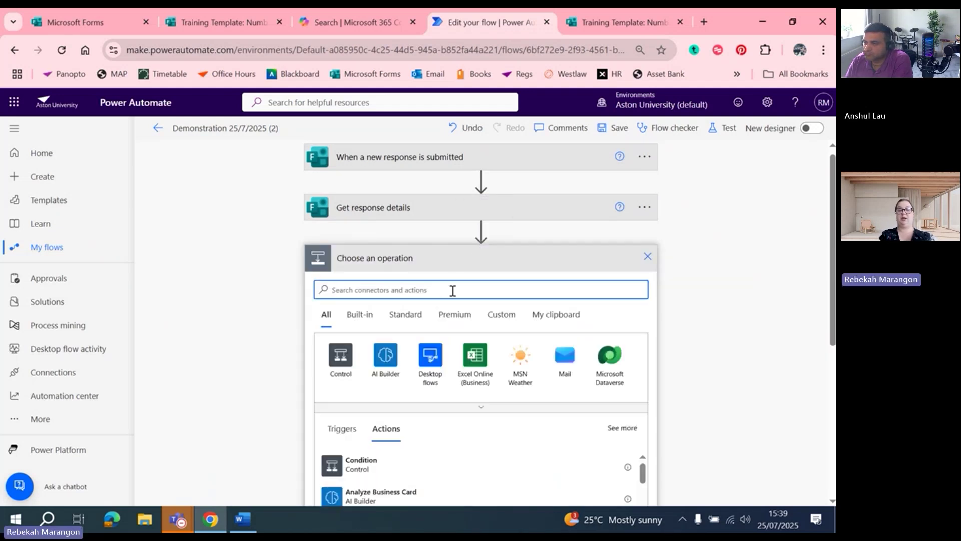
pyautogui.write('Join')
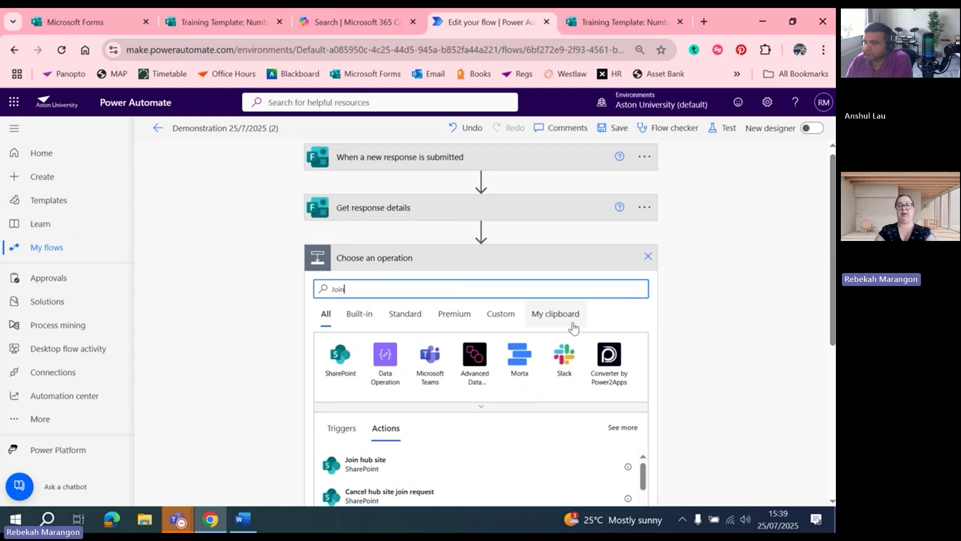
pyautogui.scroll(-3, 651, 361)
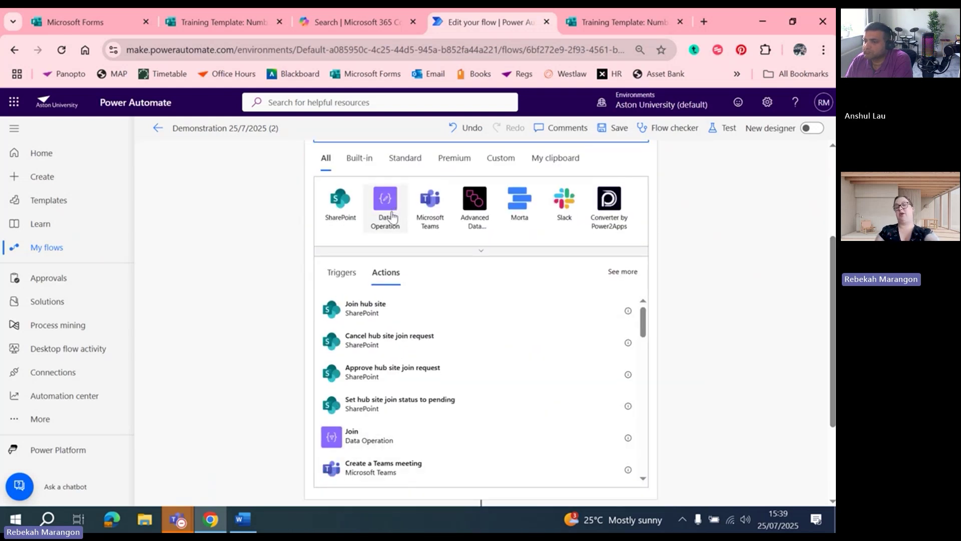
pyautogui.click(391, 214)
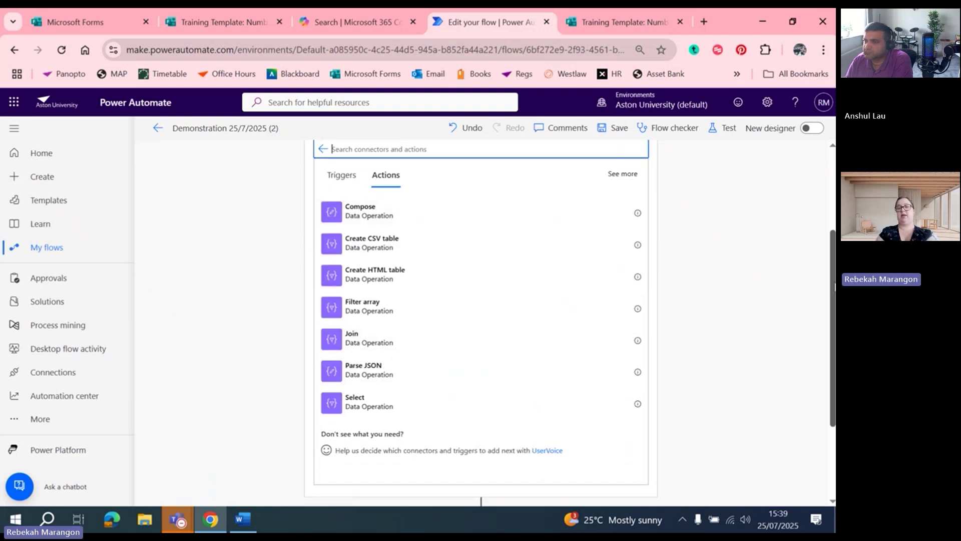
pyautogui.scroll(2, 825, 248)
pyautogui.click(648, 189)
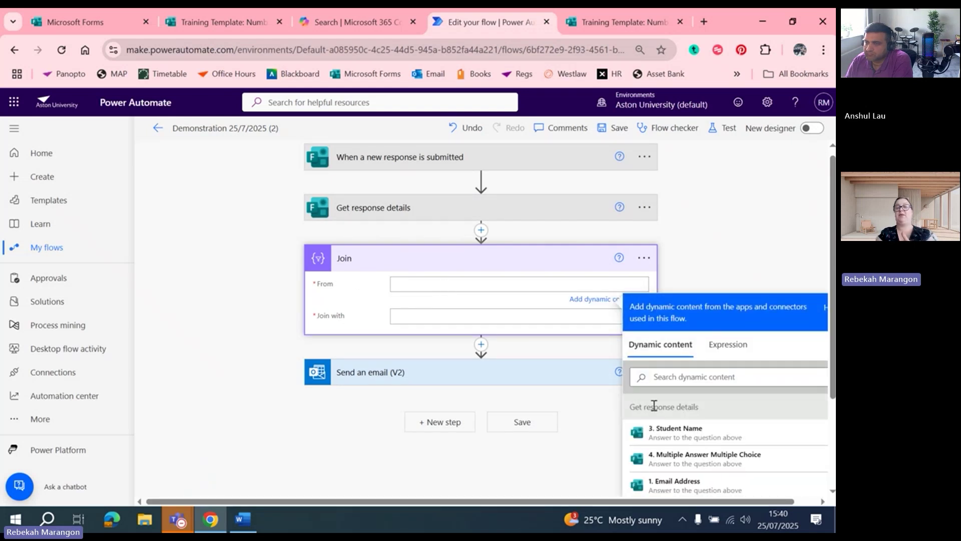
pyautogui.moveTo(618, 500); pyautogui.dragTo(640, 499)
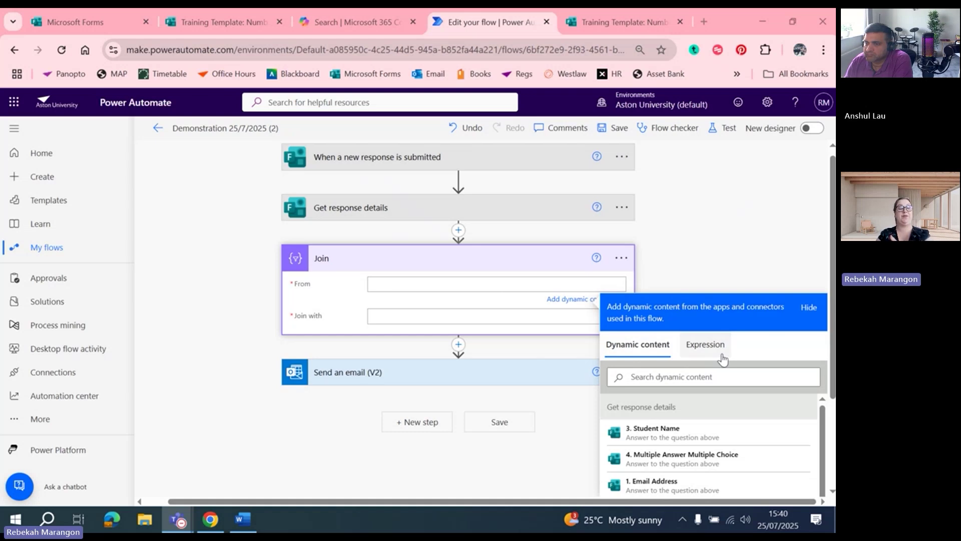
pyautogui.click(715, 349)
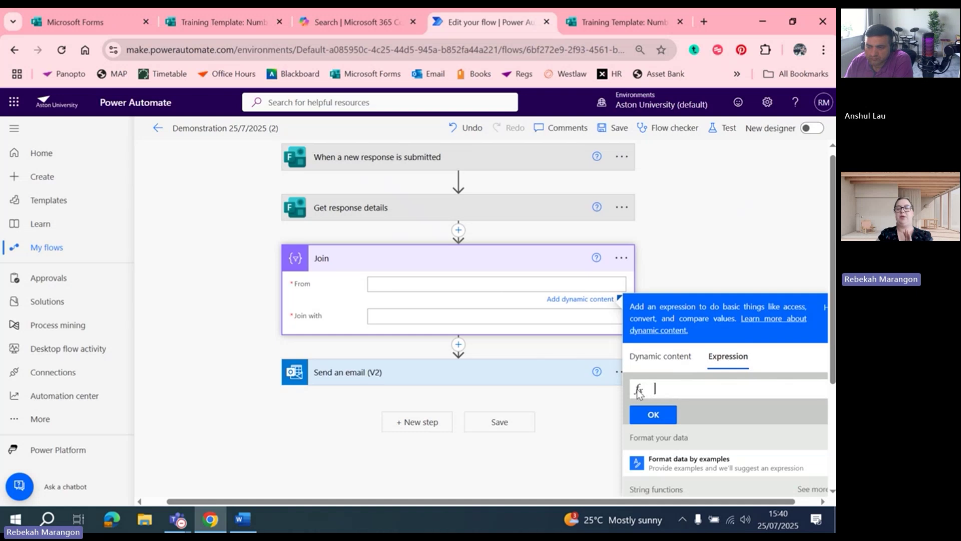
pyautogui.click(822, 500)
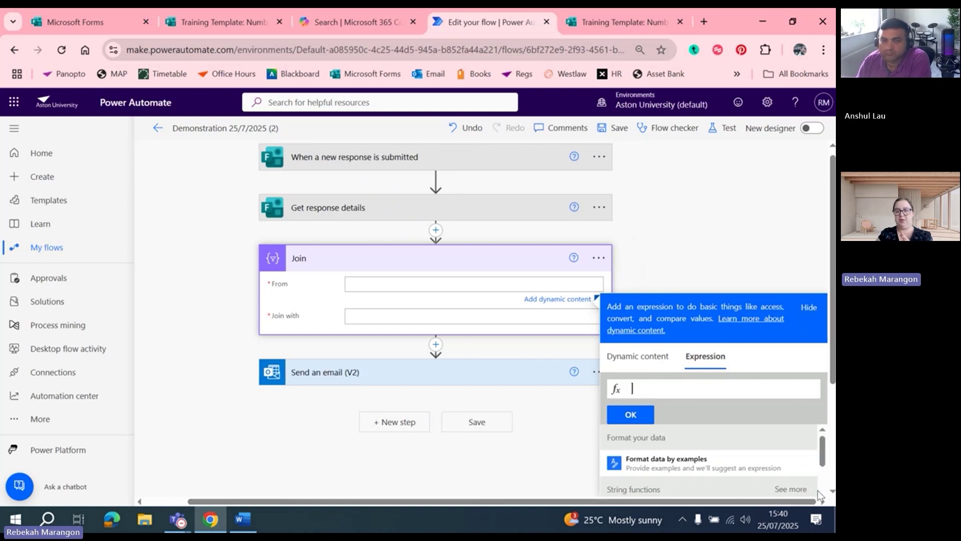
pyautogui.scroll(-1, 832, 347)
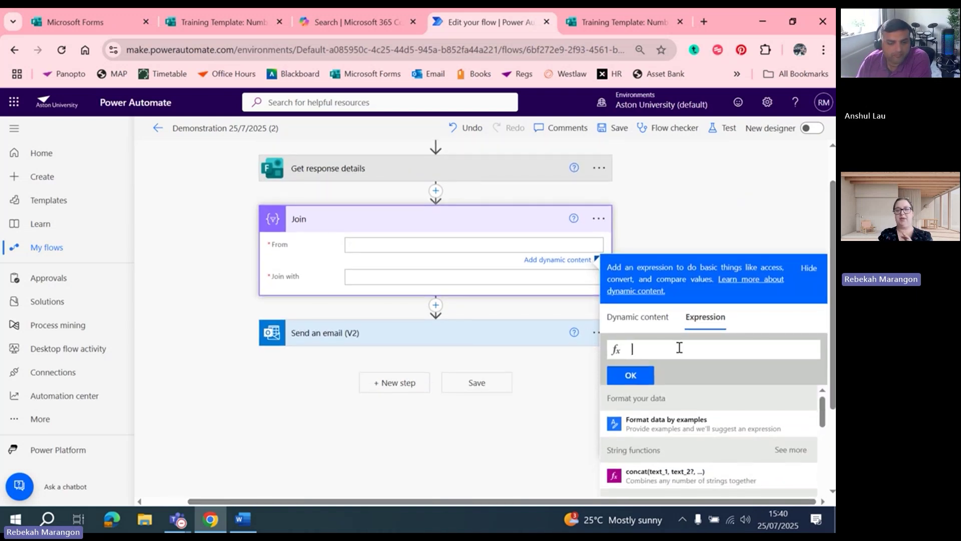
pyautogui.click(649, 219)
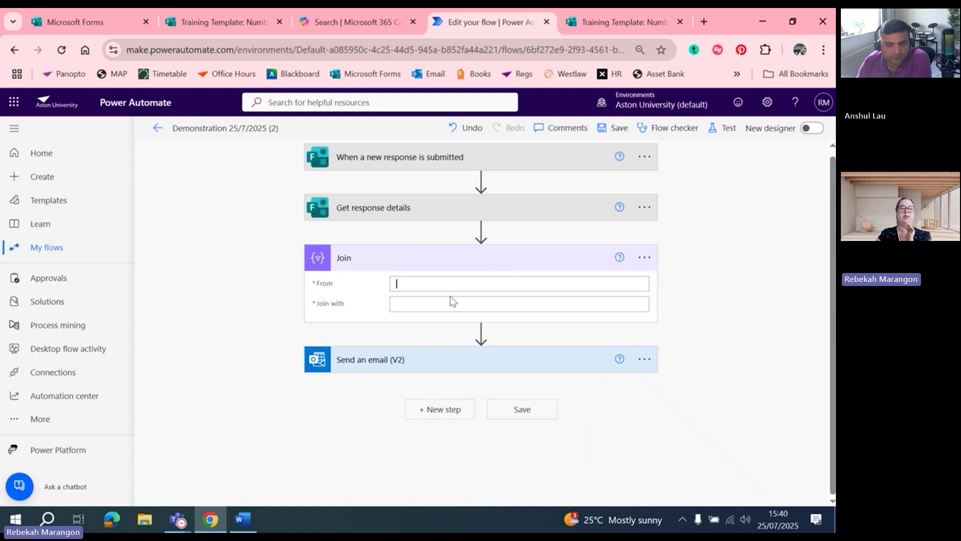
pyautogui.click(481, 283)
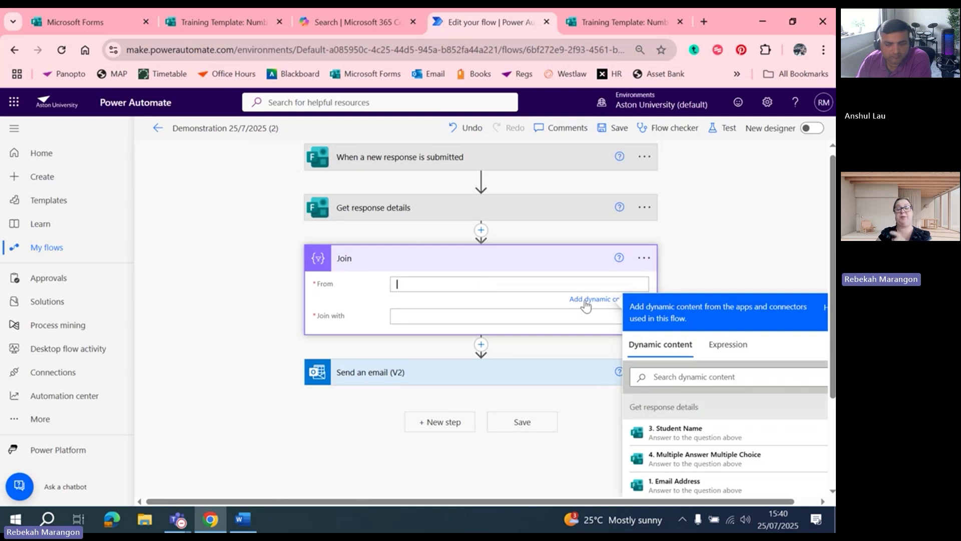
pyautogui.click(586, 303)
pyautogui.click(587, 303)
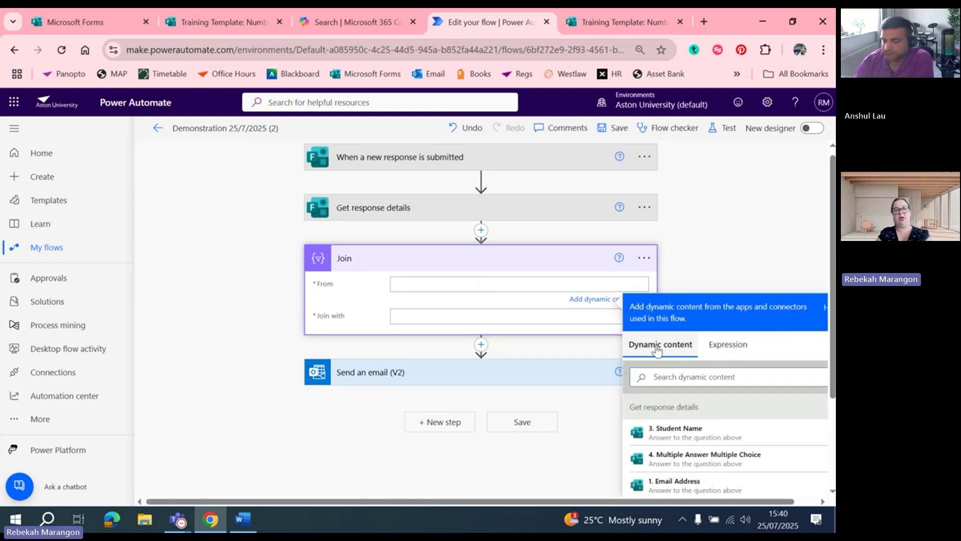
pyautogui.click(726, 350)
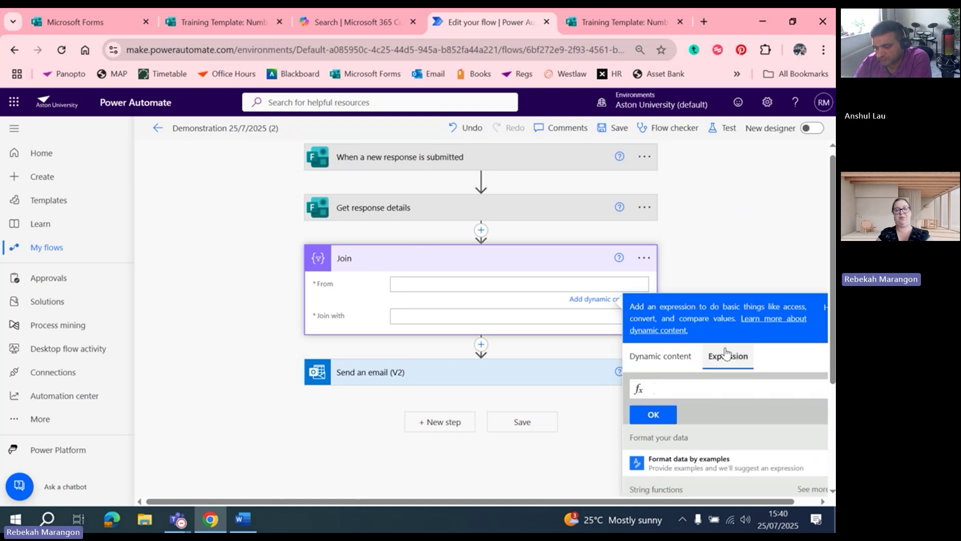
pyautogui.moveTo(832, 296); pyautogui.dragTo(832, 350)
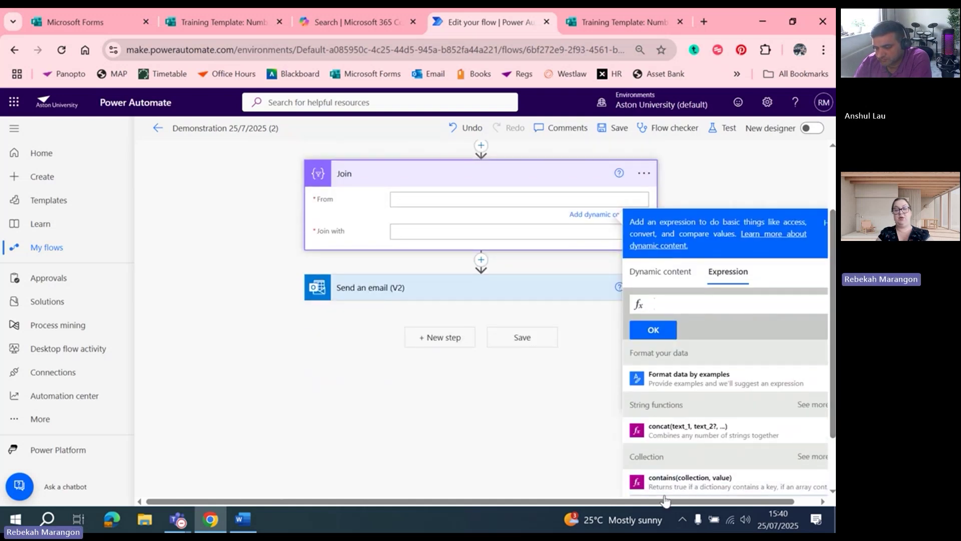
pyautogui.moveTo(727, 503); pyautogui.dragTo(750, 503)
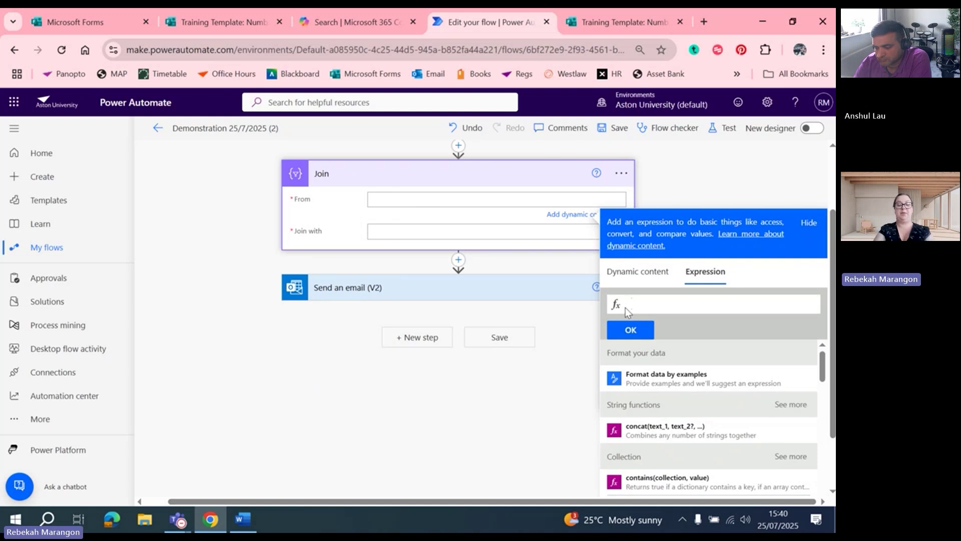
pyautogui.write('js')
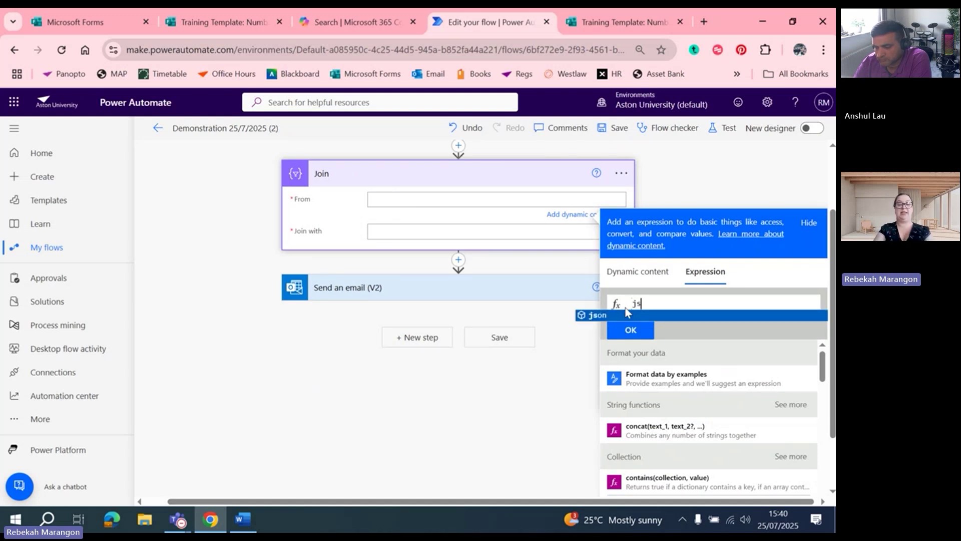
pyautogui.write('on')
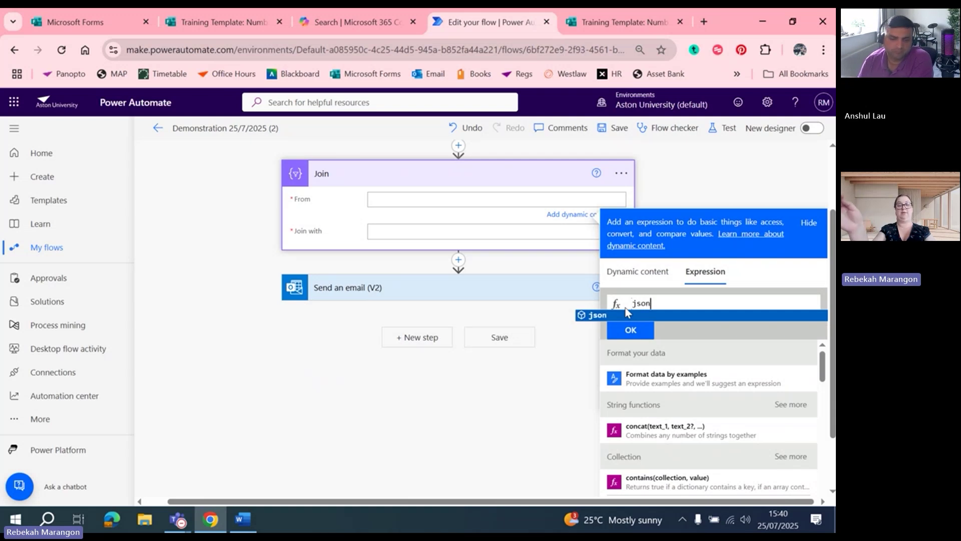
pyautogui.write('(')
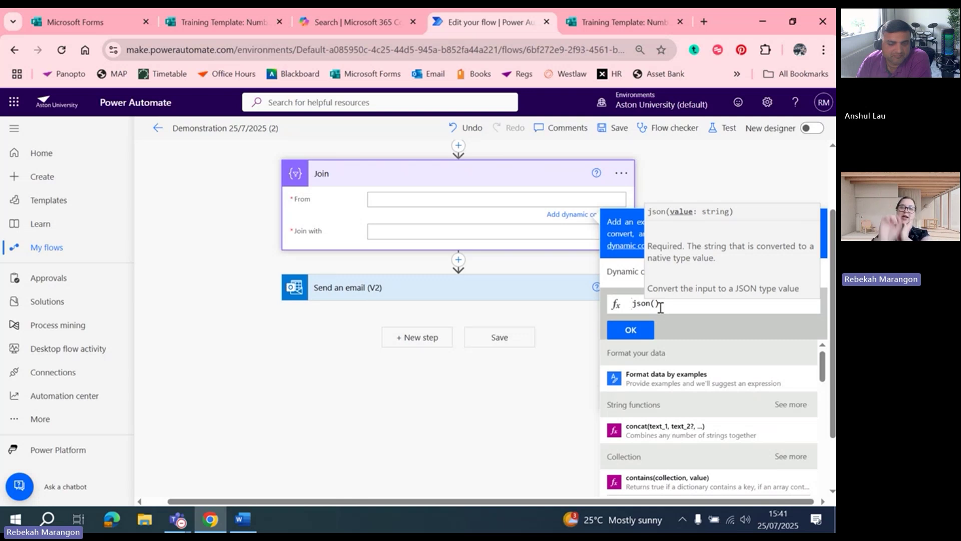
pyautogui.click(628, 278)
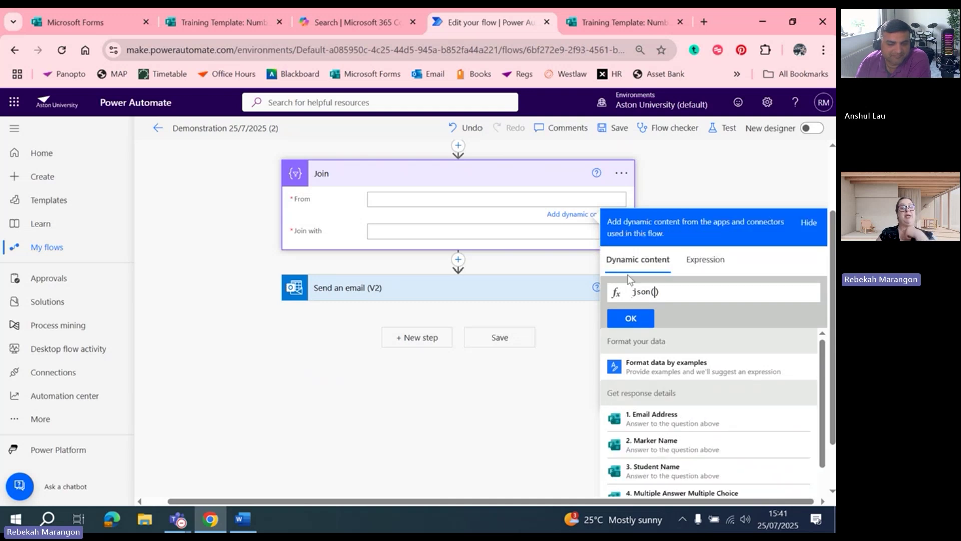
pyautogui.click(704, 260)
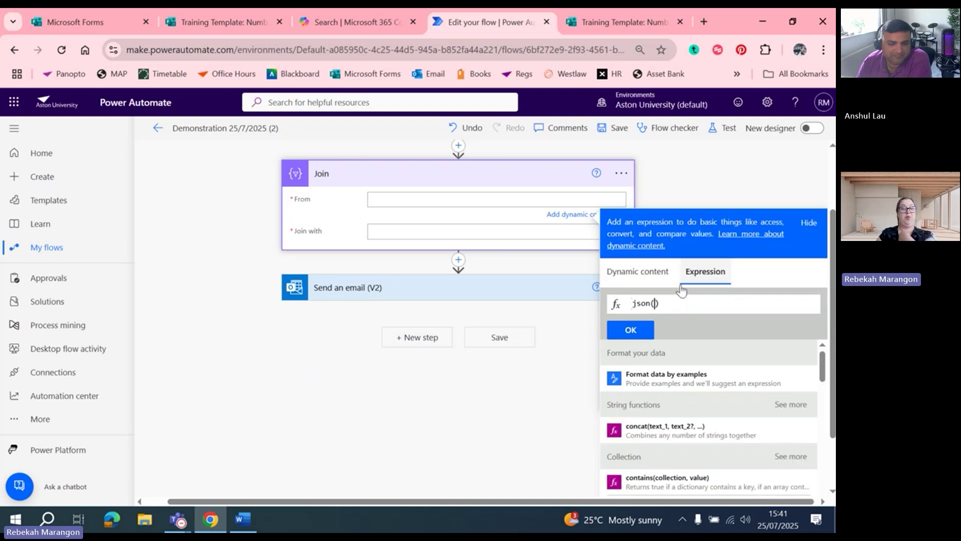
pyautogui.click(621, 274)
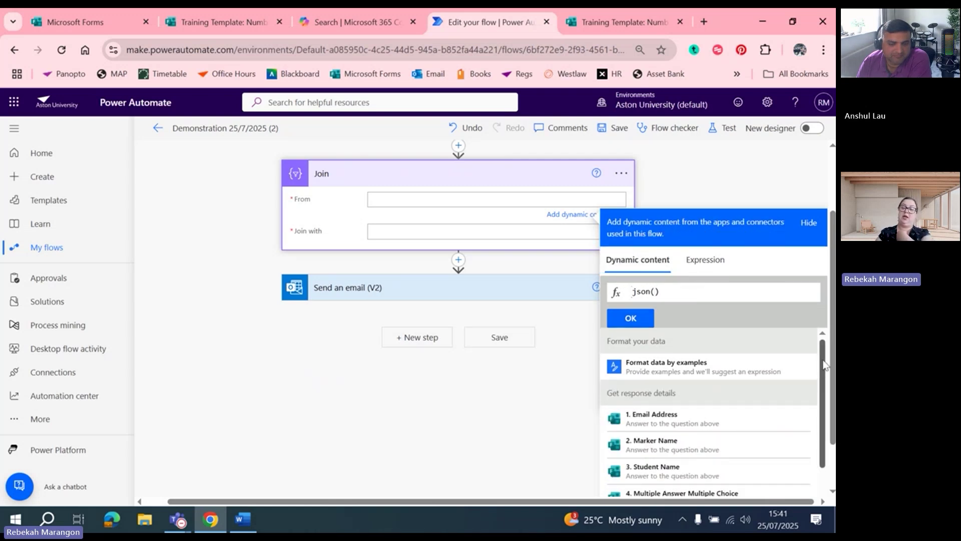
pyautogui.scroll(-1, 656, 431)
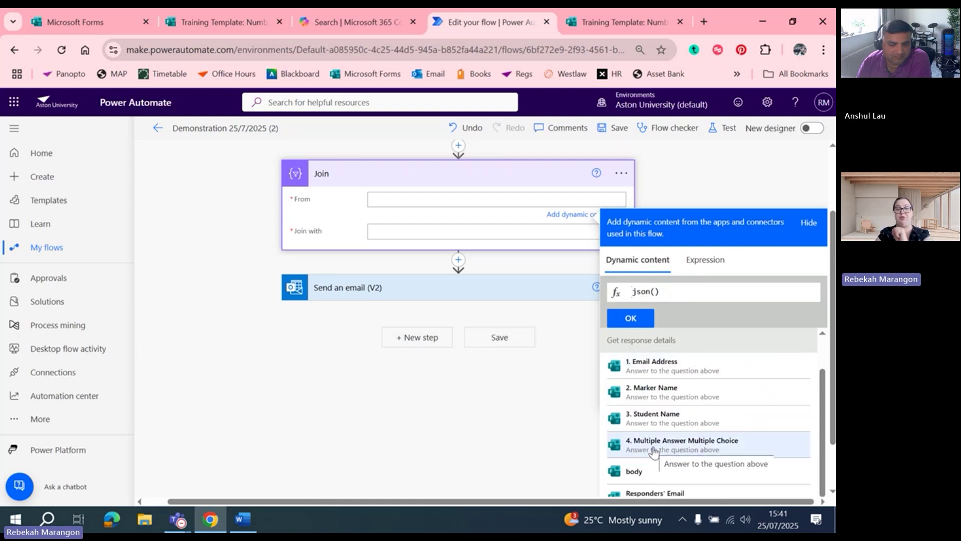
pyautogui.click(653, 448)
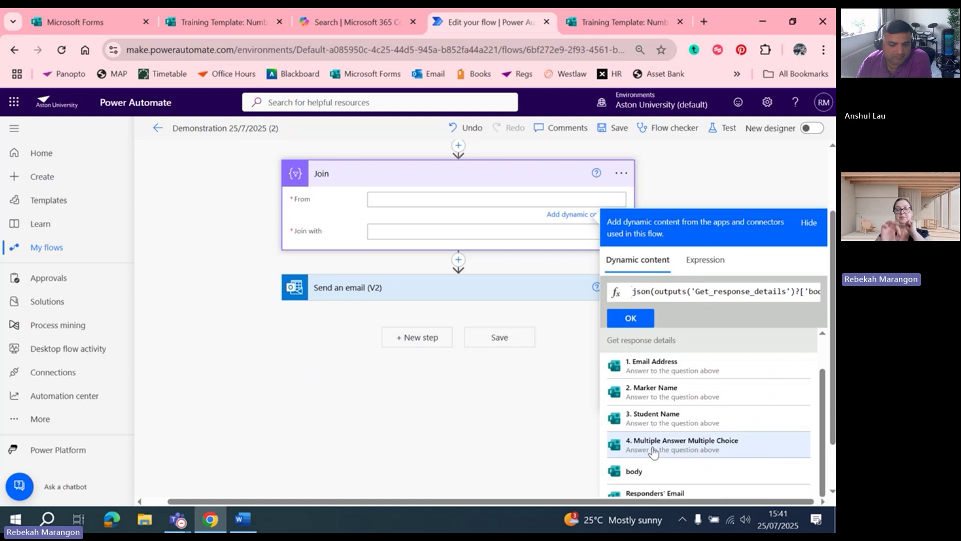
pyautogui.click(631, 320)
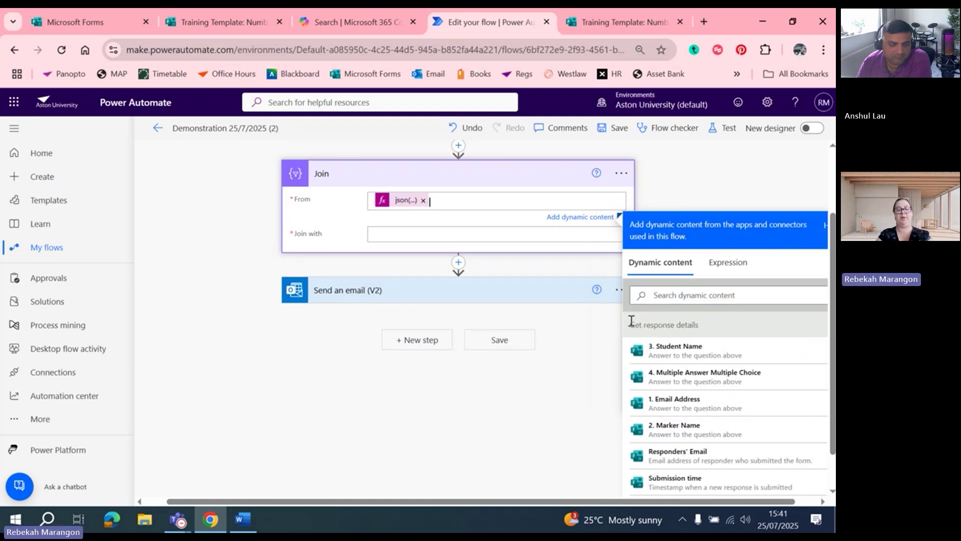
pyautogui.press('BackSpace')
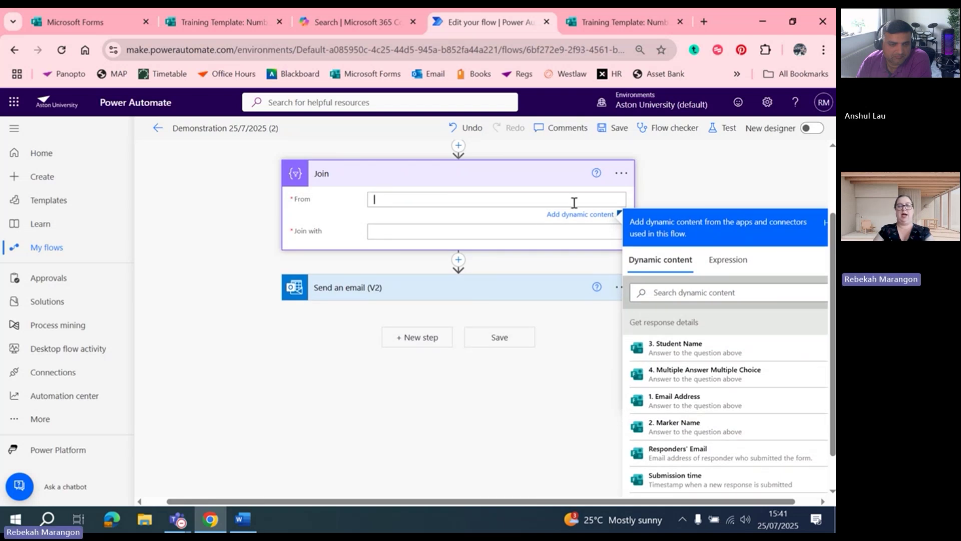
# Fill the Join step's From field with json() wrapping the Multiple Answer Multiple Choice answer
pyautogui.click(510, 281)
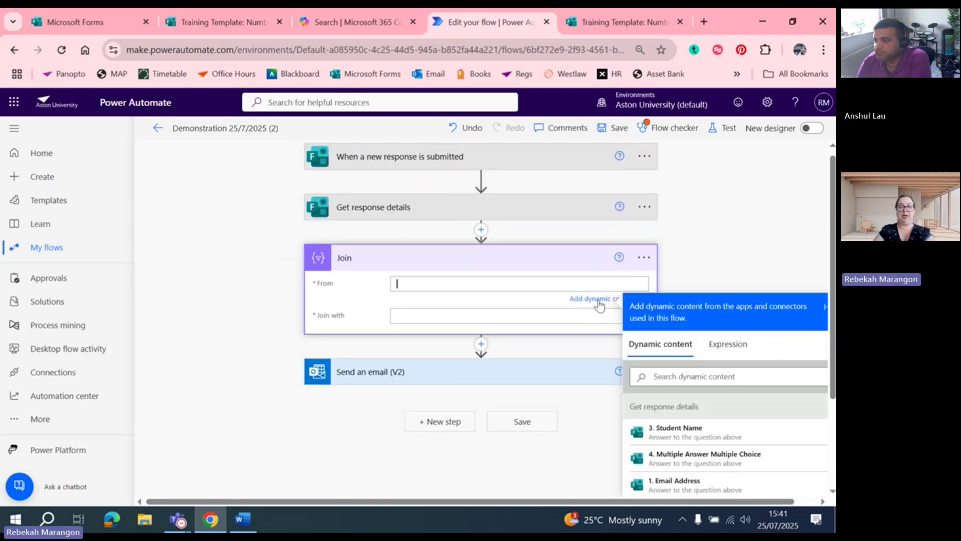
pyautogui.click(731, 347)
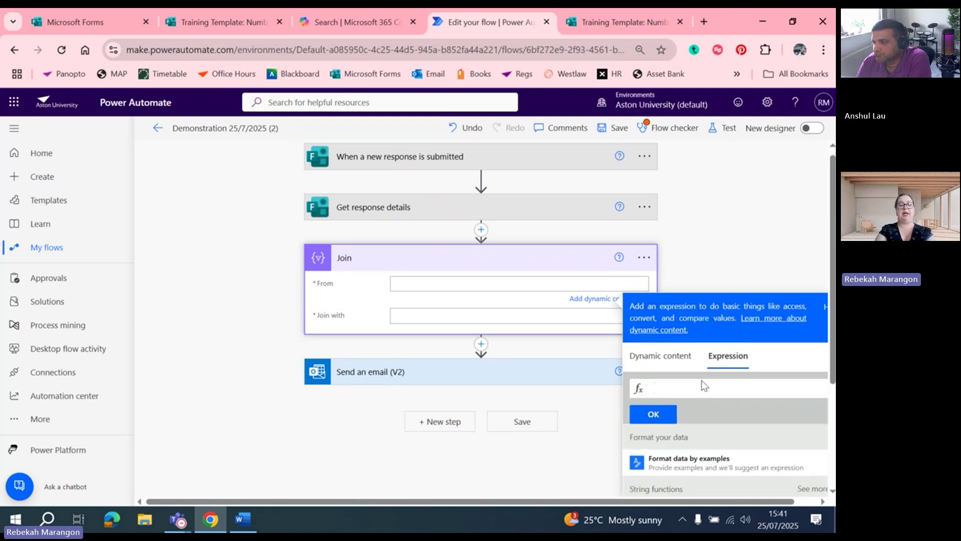
pyautogui.write('json(')
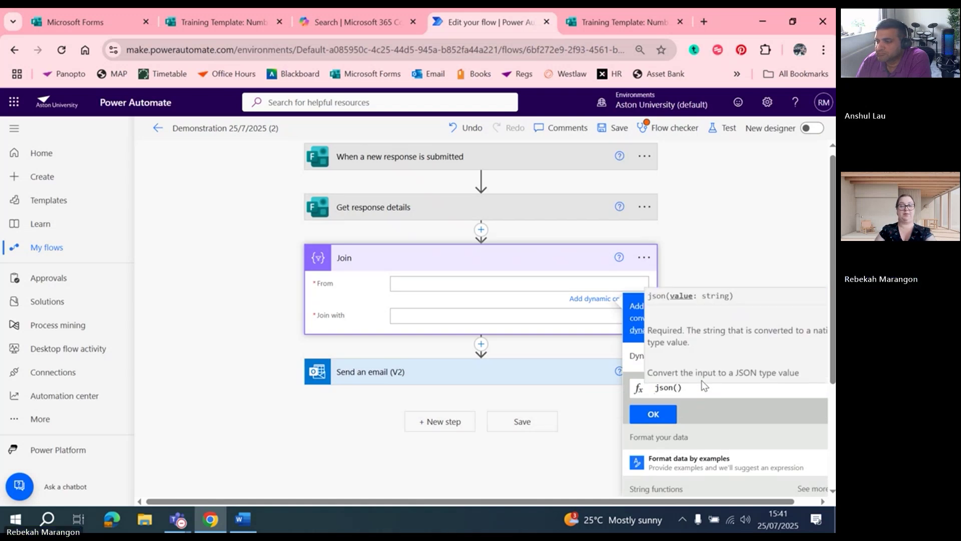
pyautogui.click(634, 359)
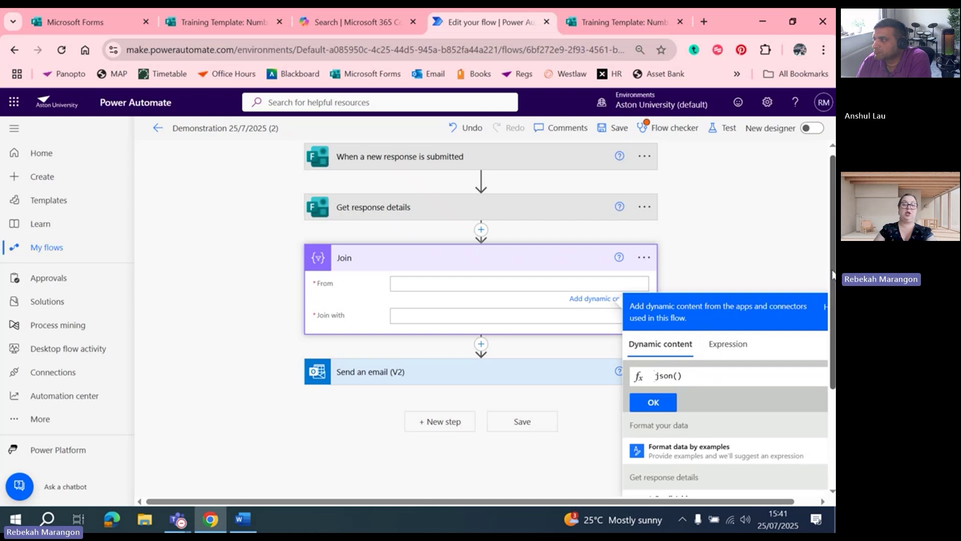
pyautogui.scroll(-3, 833, 275)
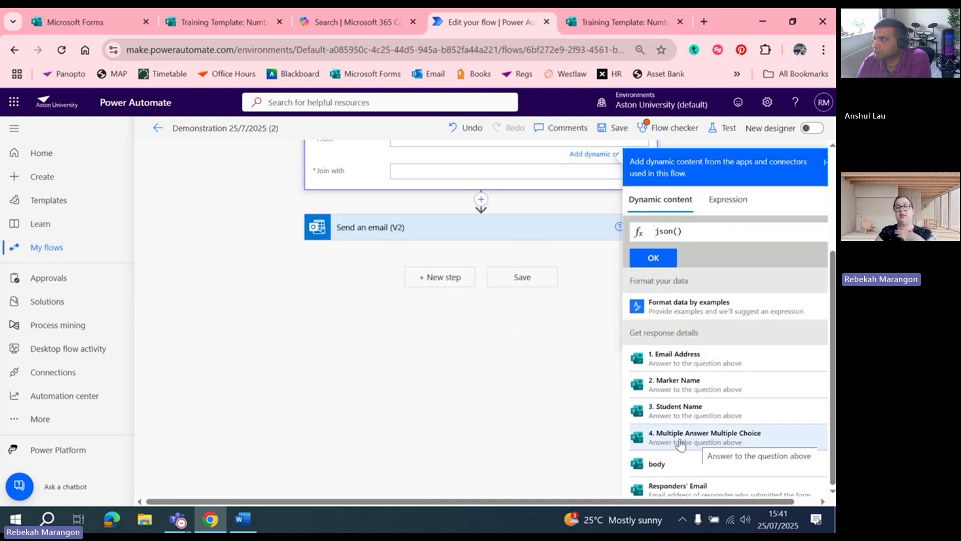
pyautogui.click(681, 443)
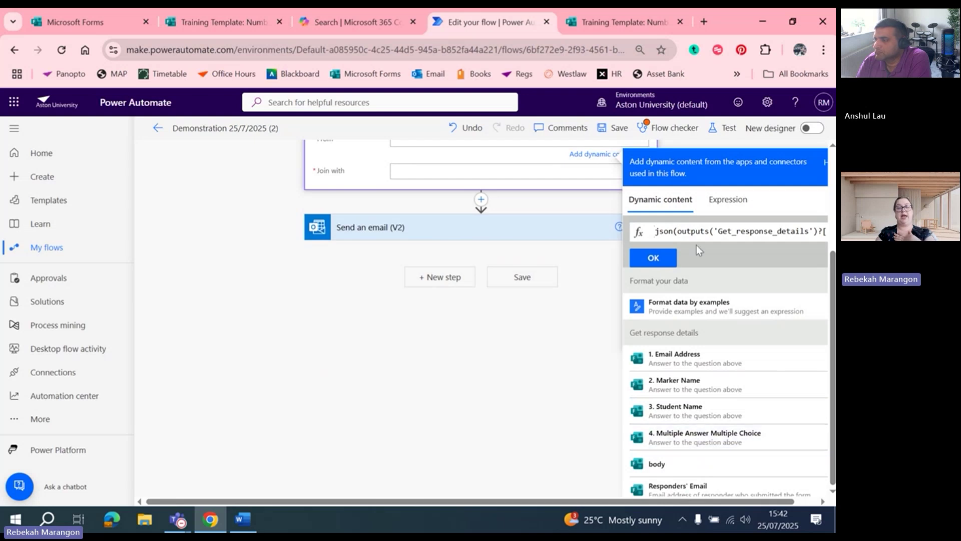
pyautogui.click(658, 257)
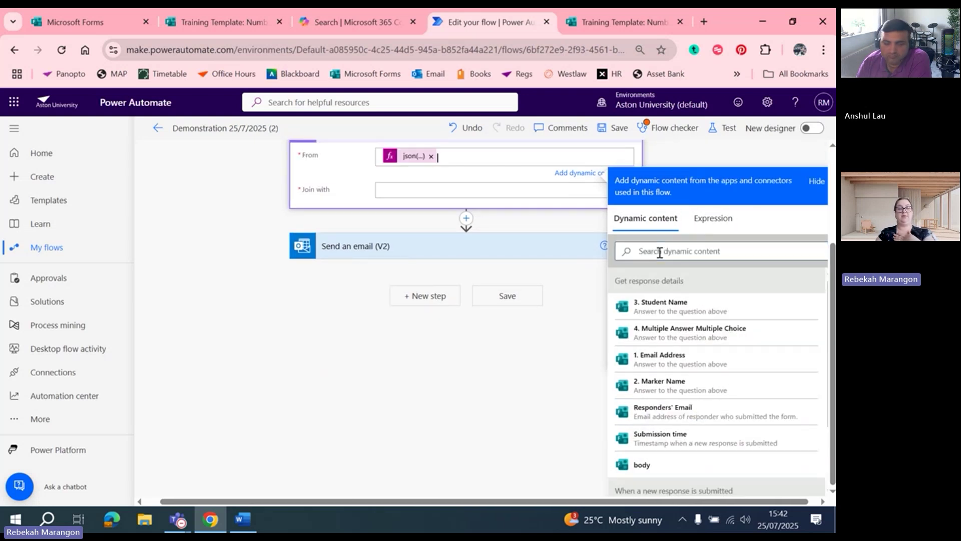
pyautogui.click(553, 196)
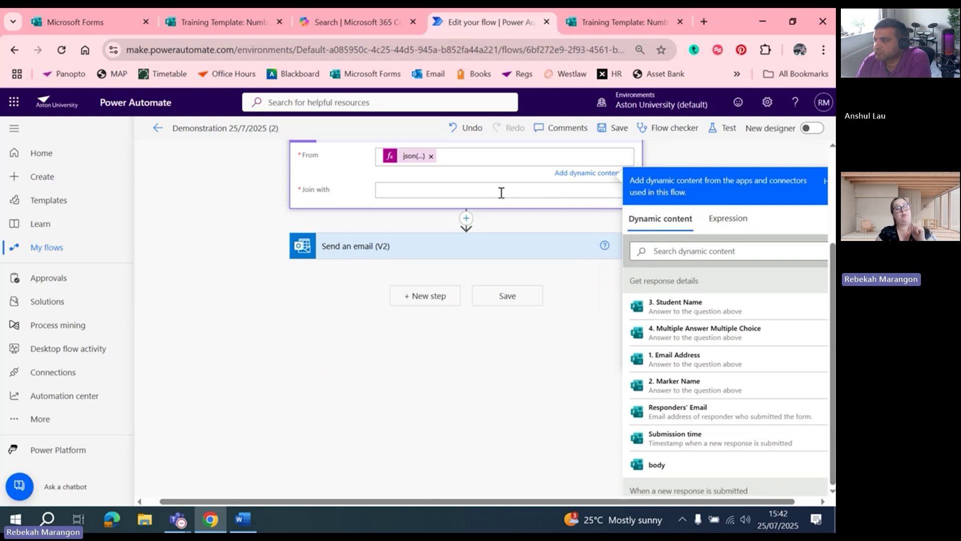
pyautogui.click(501, 192)
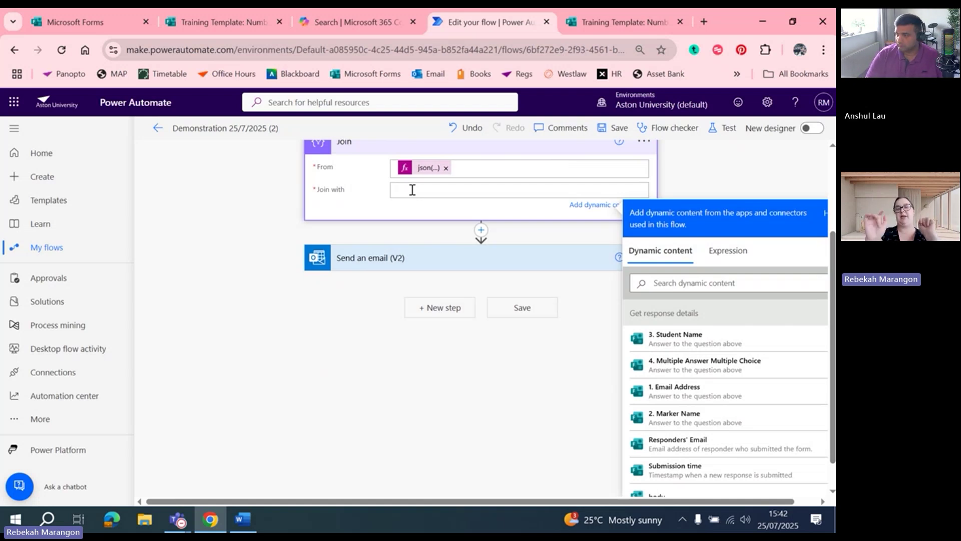
pyautogui.click(353, 313)
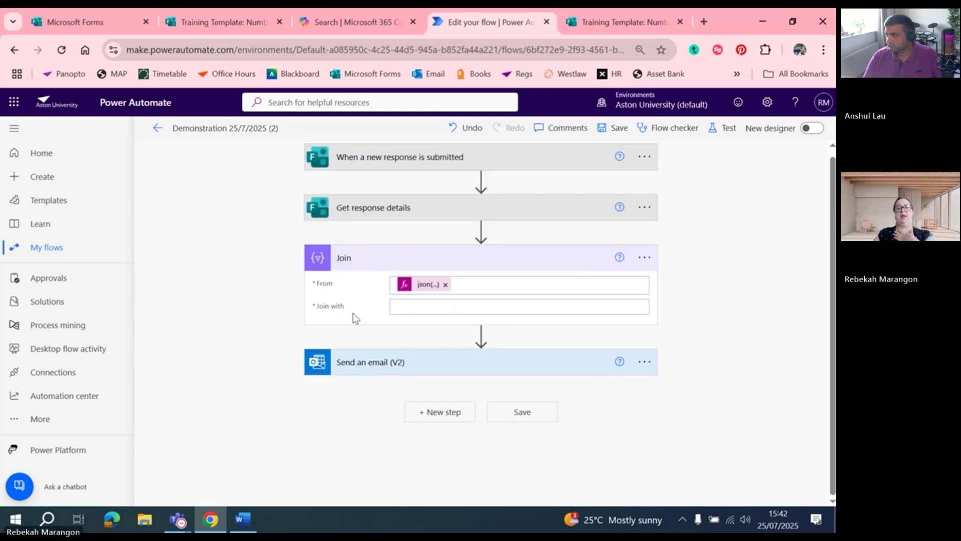
# Replace the email body's Multiple Answer Multiple Choice token with the Join step's Output
pyautogui.click(449, 373)
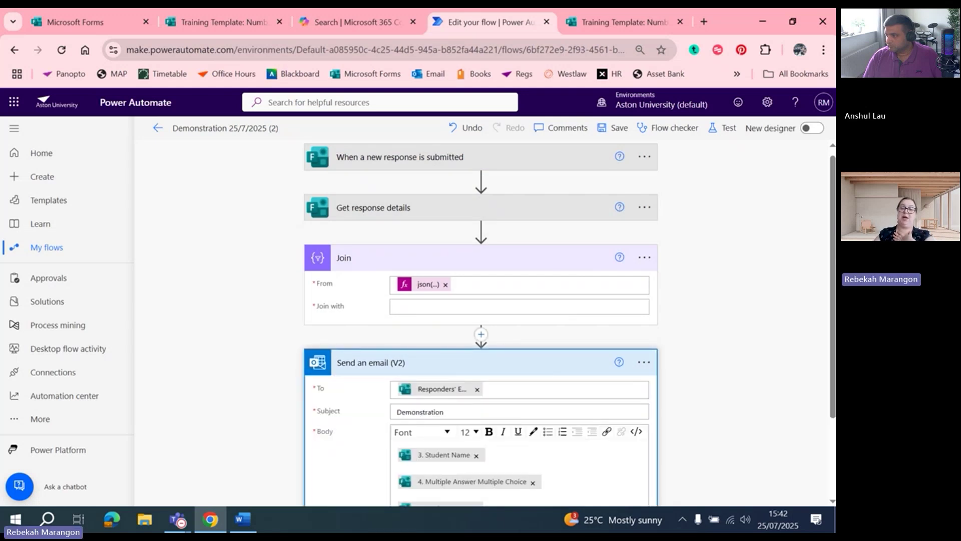
pyautogui.scroll(-3, 664, 379)
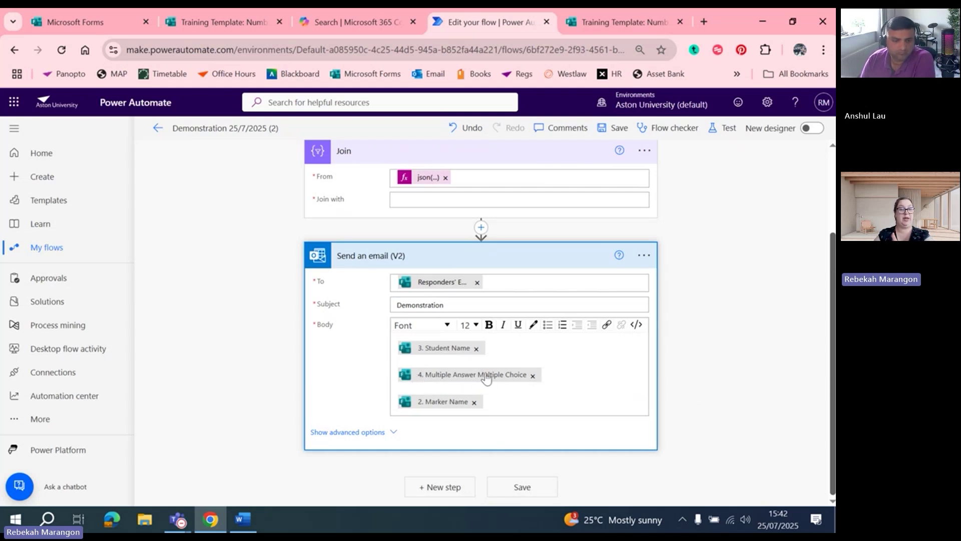
pyautogui.click(533, 376)
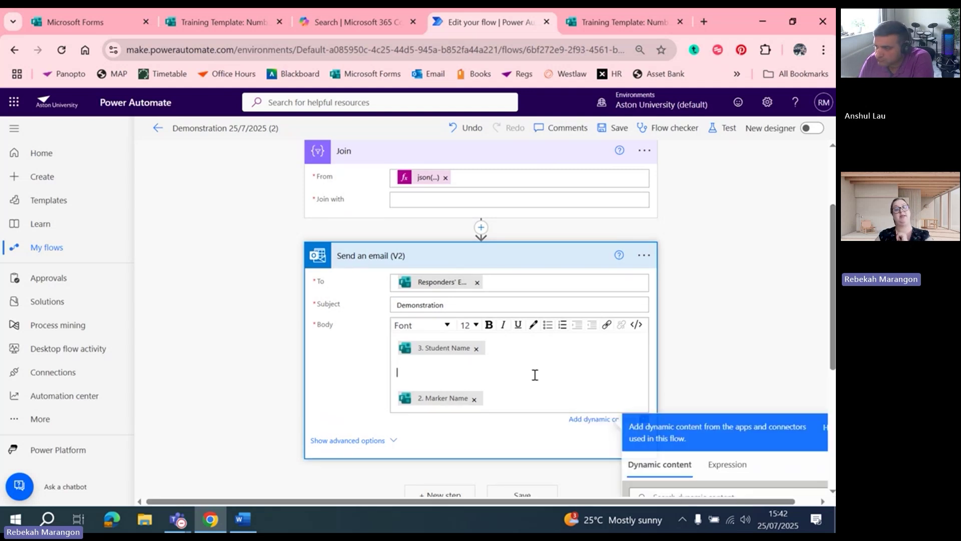
pyautogui.scroll(-3, 532, 376)
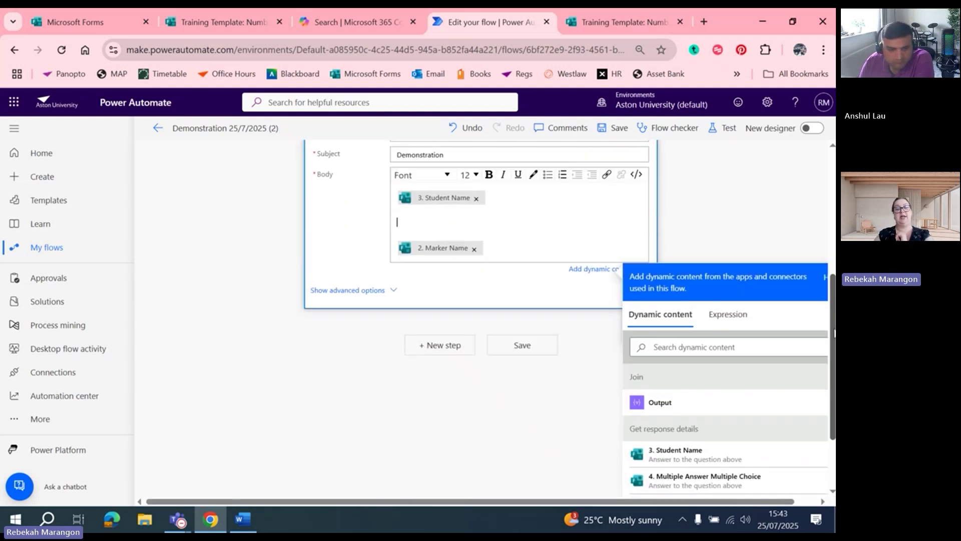
pyautogui.click(657, 406)
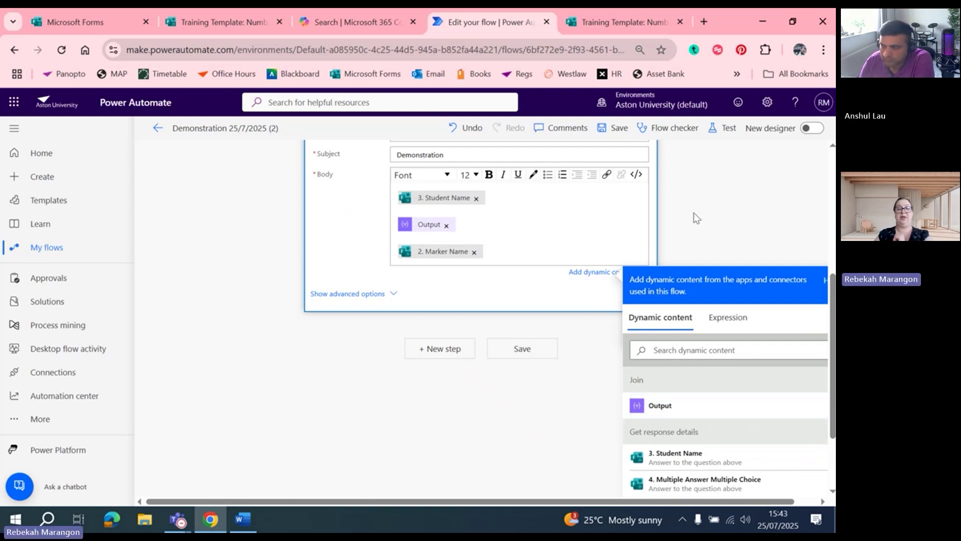
pyautogui.click(825, 243)
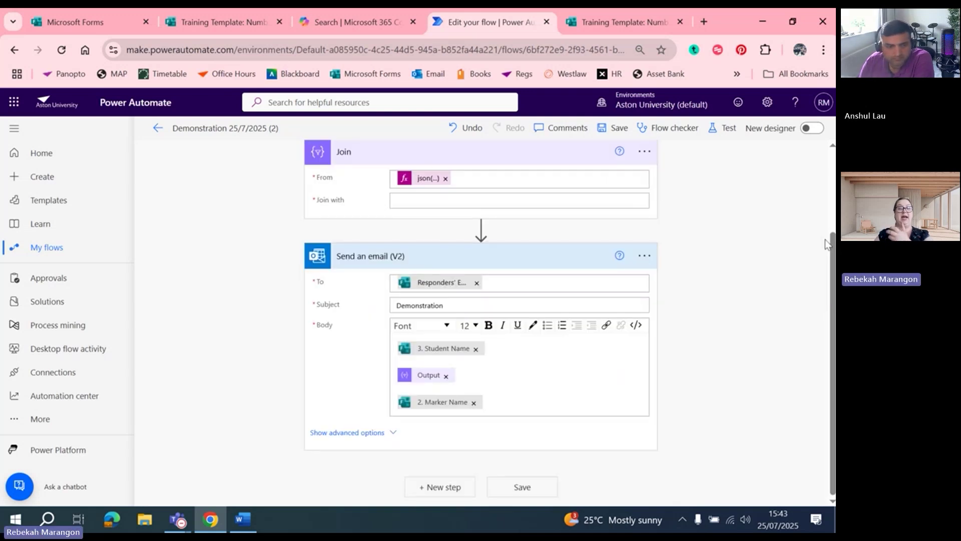
pyautogui.click(722, 129)
# Set the flow test to run automatically using the recent Succeeded trigger run
pyautogui.click(681, 202)
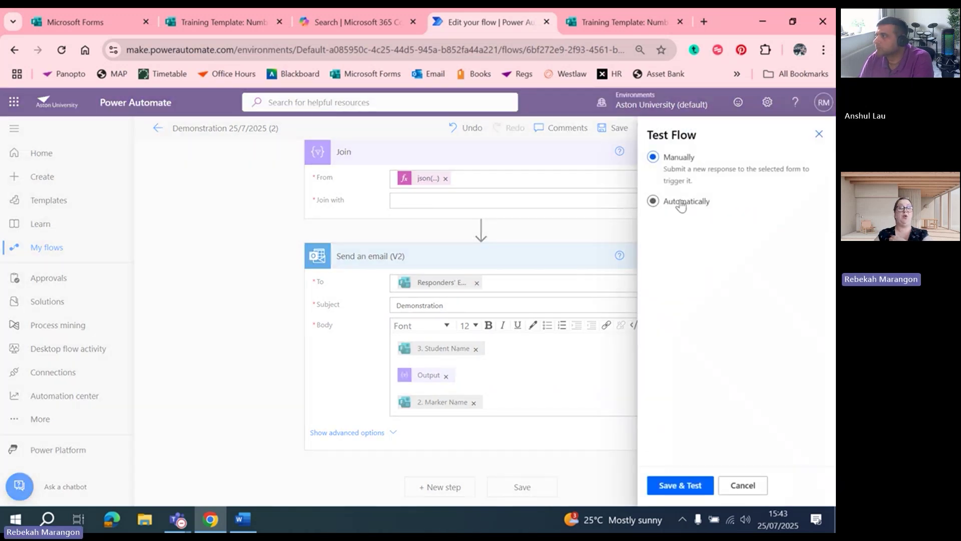
pyautogui.click(700, 223)
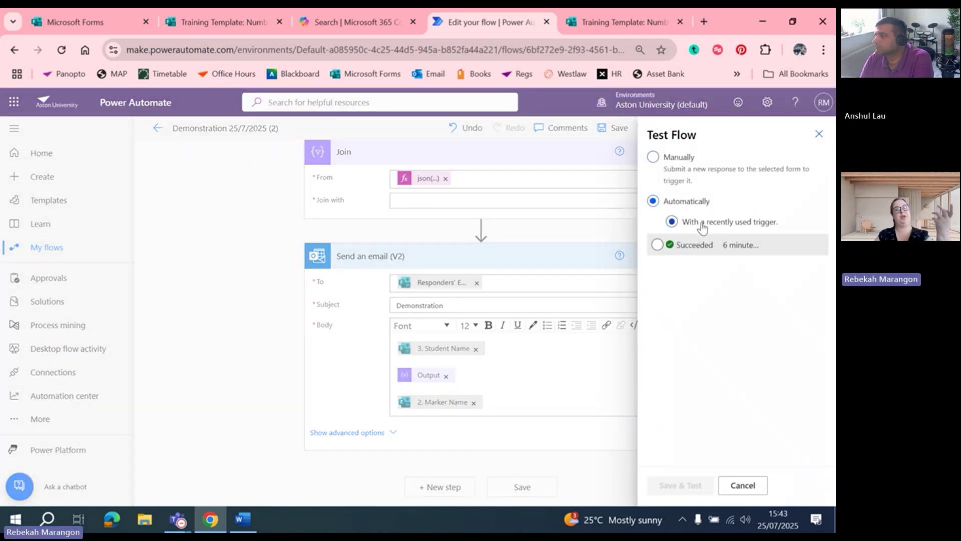
pyautogui.click(689, 250)
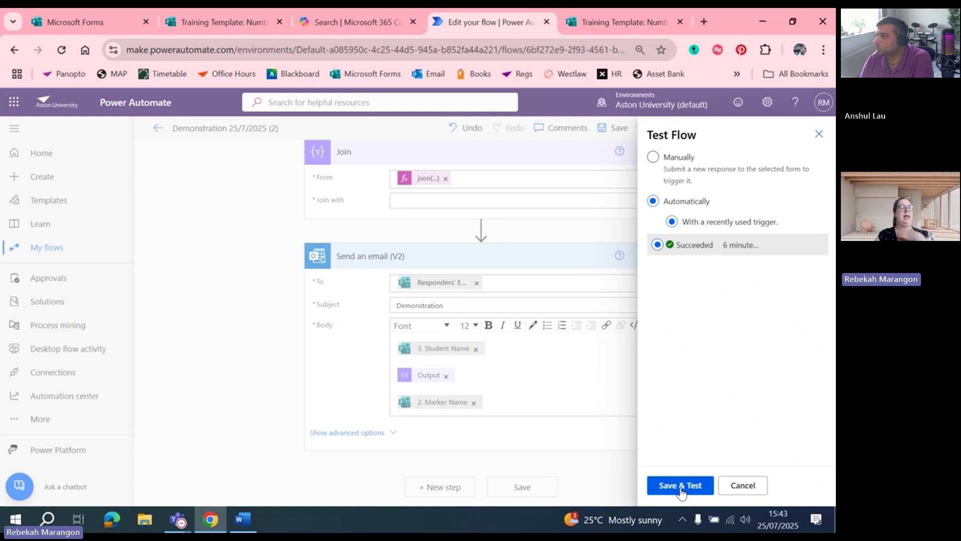
pyautogui.rightClick(682, 489)
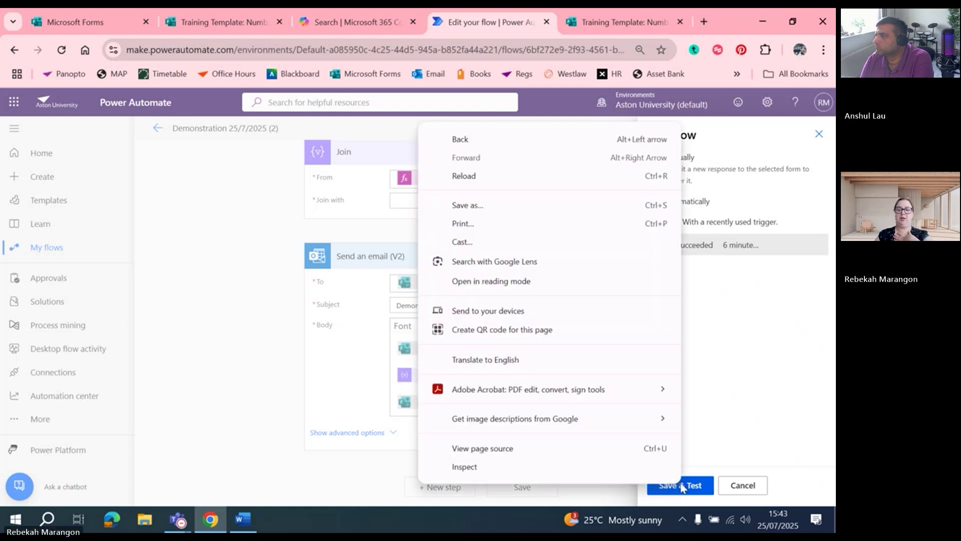
# Save and test the flow, then check the Demonstration email lists 'Option 1. Option 2.' as text
pyautogui.click(702, 492)
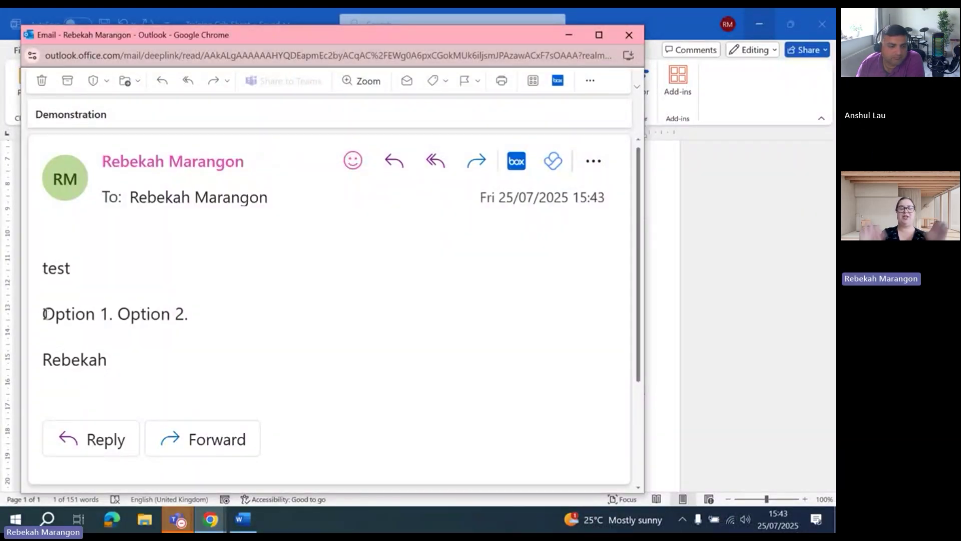
pyautogui.doubleClick(115, 314)
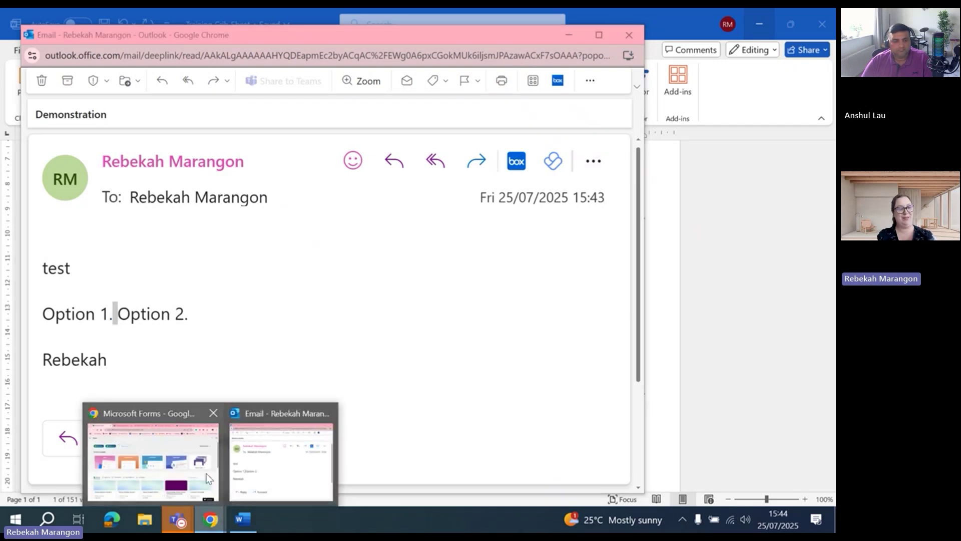
# Bring the webinar meeting window forward and place the cursor in its chat box
pyautogui.moveTo(185, 524)
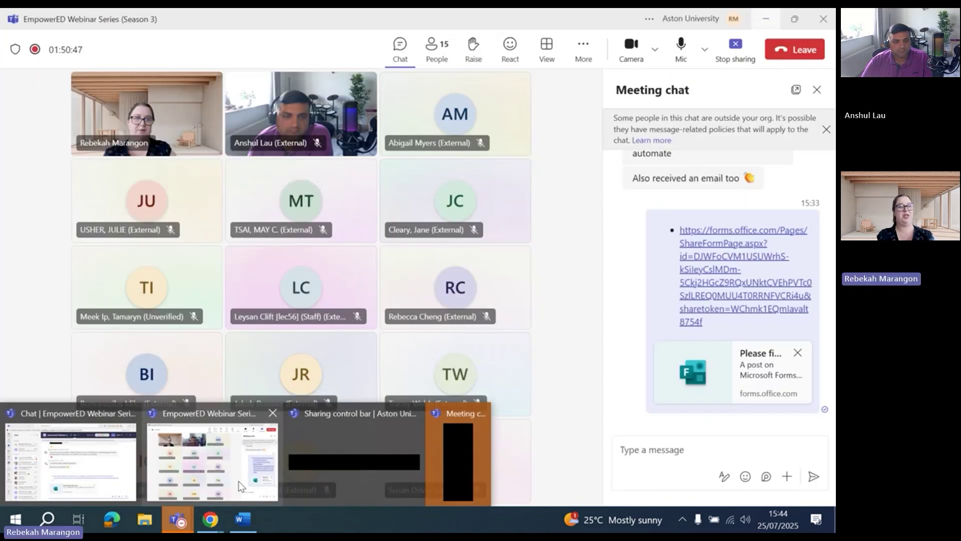
pyautogui.click(238, 481)
pyautogui.click(647, 451)
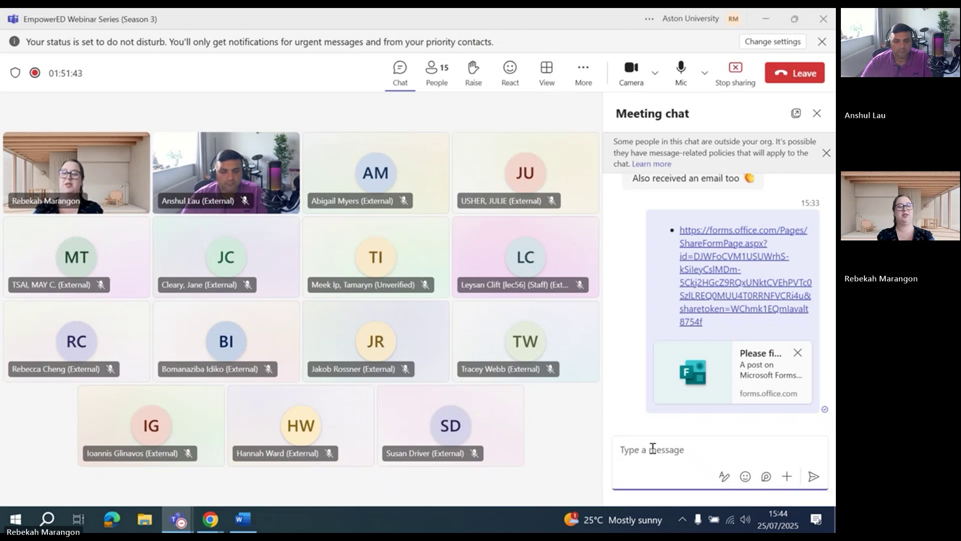
pyautogui.scroll(6, 716, 296)
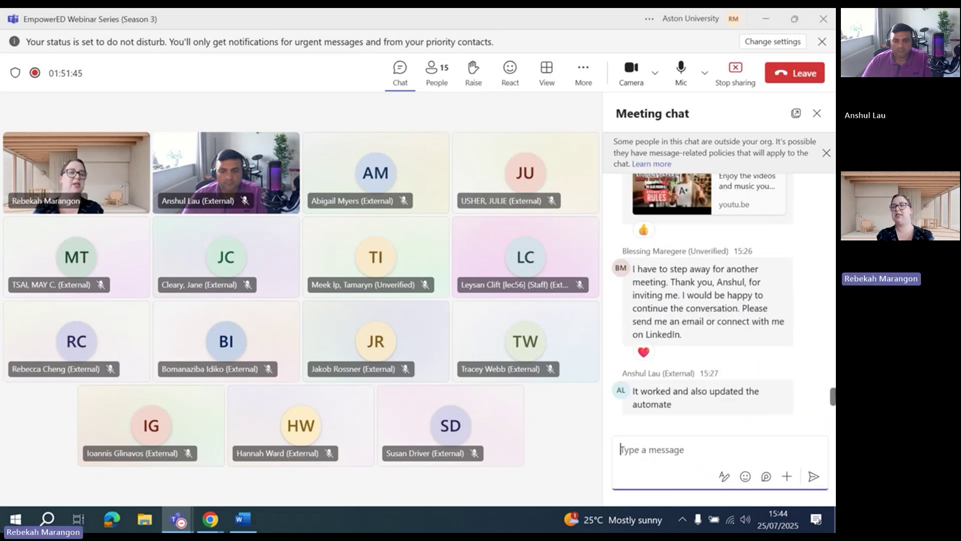
pyautogui.scroll(5, 708, 295)
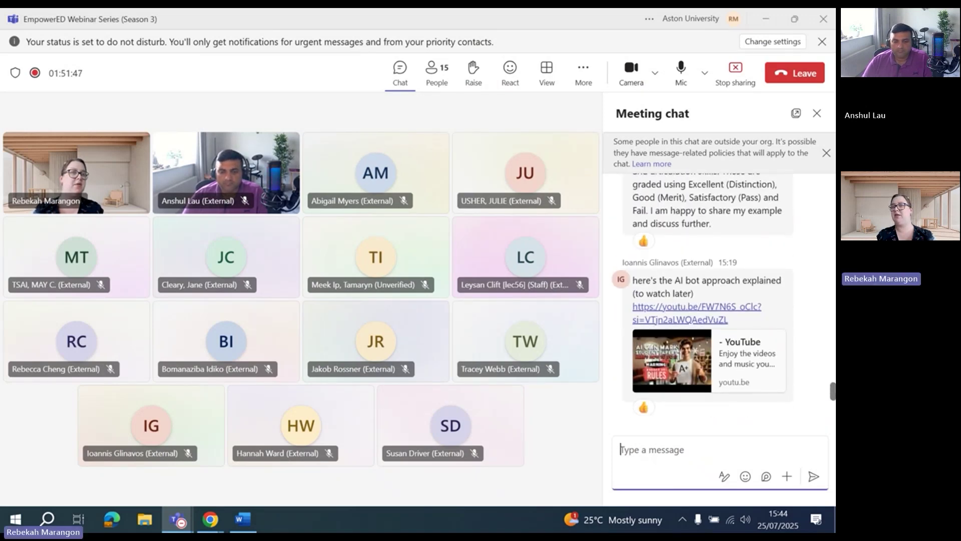
pyautogui.scroll(-6, 716, 296)
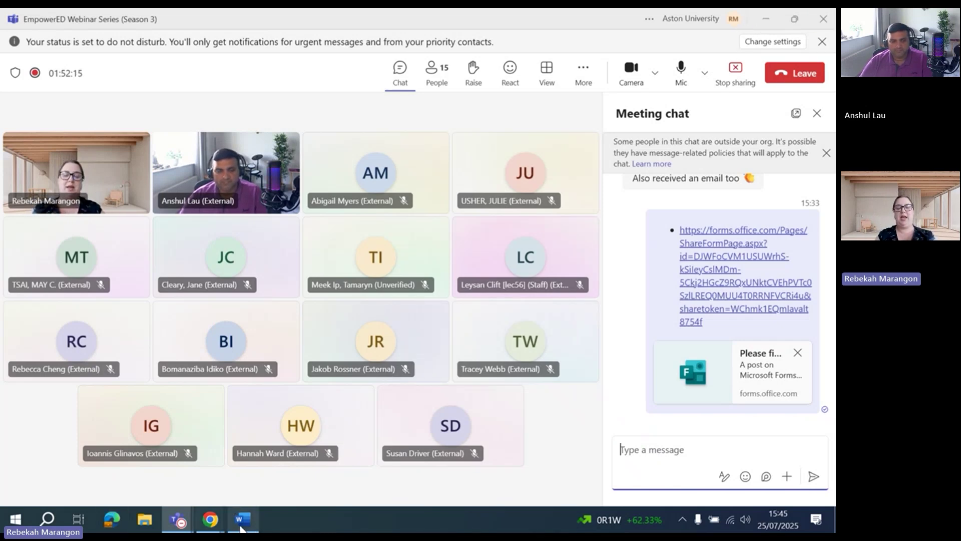
# Copy the Excel Document link under Training Template 3 from the Word crib sheet
pyautogui.click(243, 519)
pyautogui.scroll(-3, 787, 306)
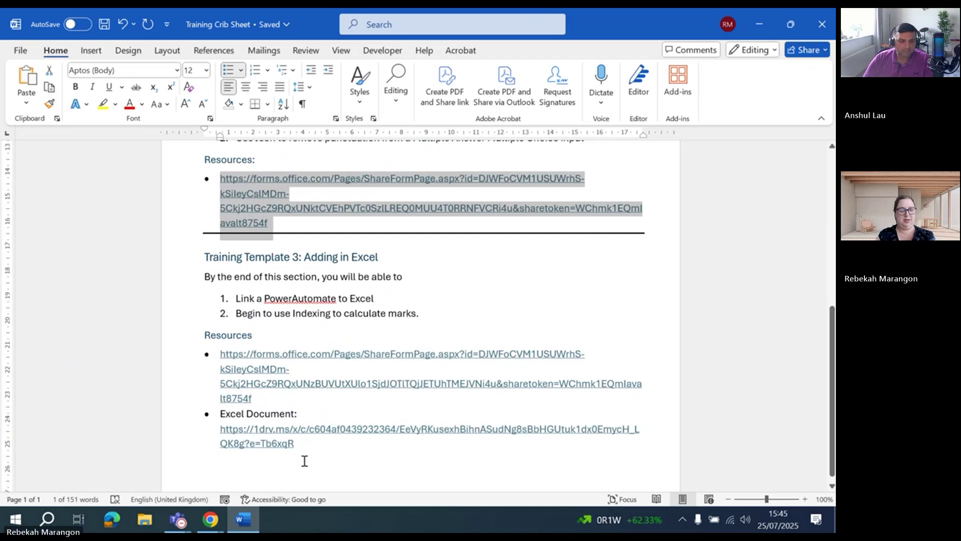
pyautogui.tripleClick(260, 439)
pyautogui.hotkey('ctrl', 'c')
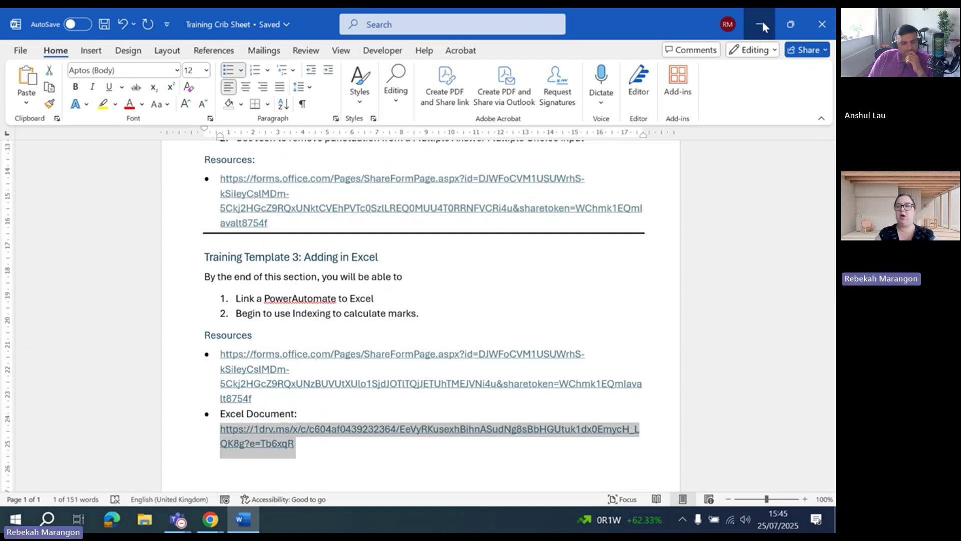
pyautogui.hotkey('alt', 'Tab')
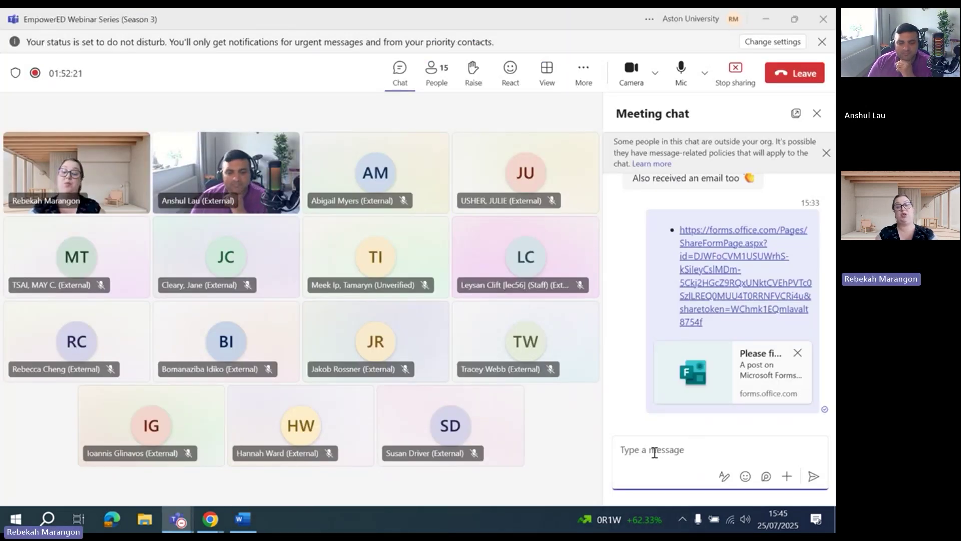
# Post the copied Excel document link in the meeting chat and open it in the browser
pyautogui.hotkey('ctrl', 'v')
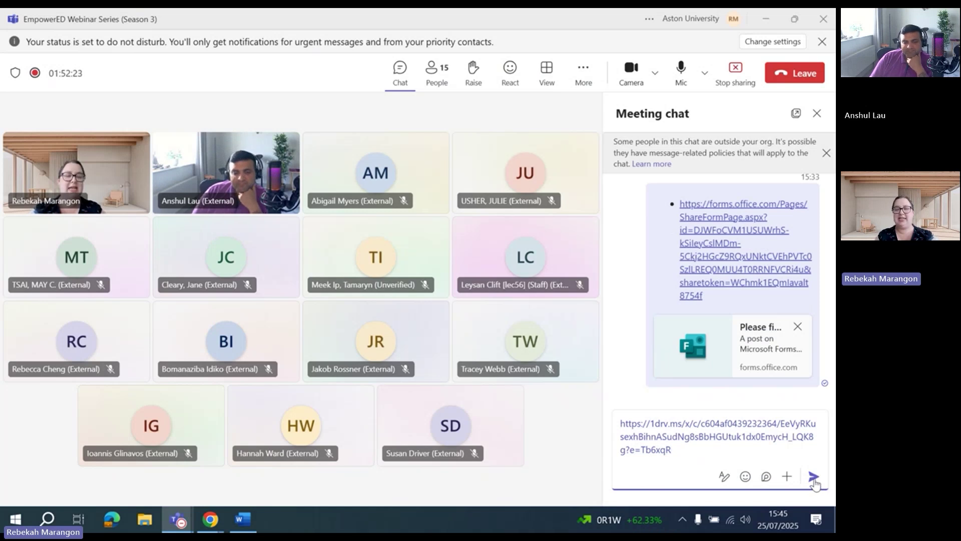
pyautogui.click(813, 477)
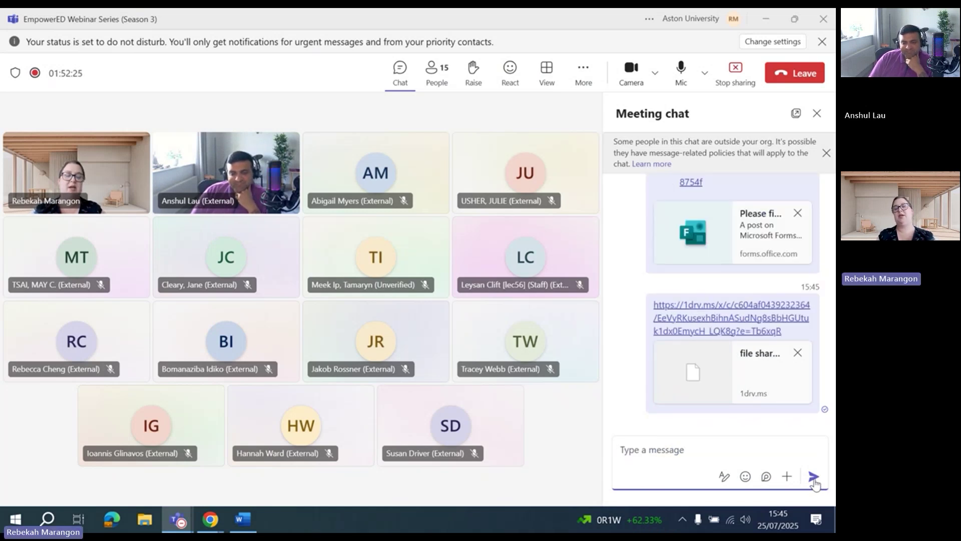
pyautogui.click(733, 331)
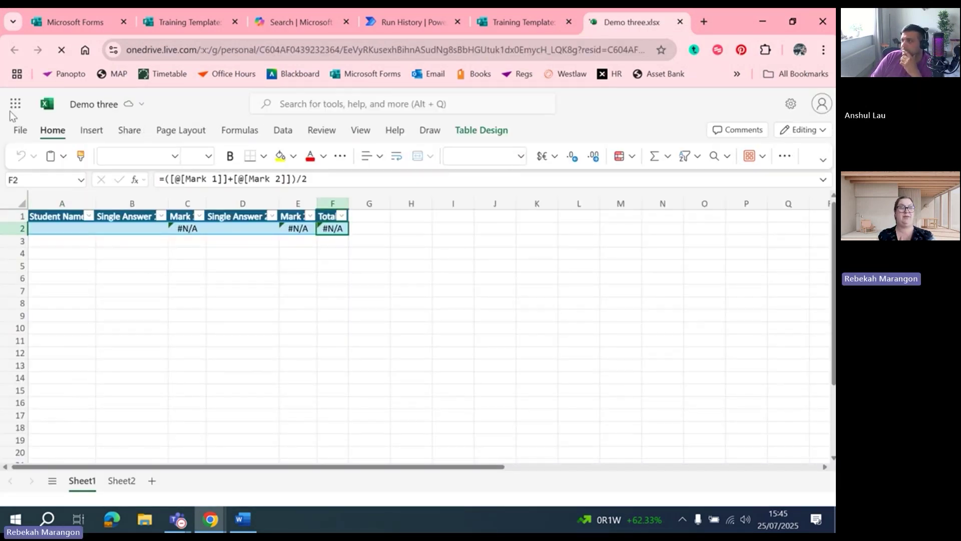
# Download a copy of the Demo three workbook as Demo three (2).xlsx
pyautogui.click(20, 132)
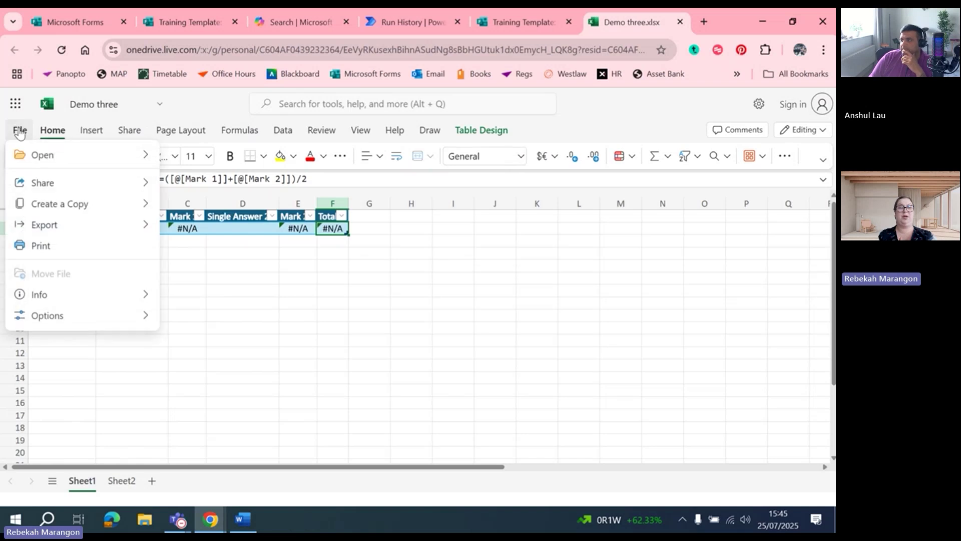
pyautogui.moveTo(90, 206)
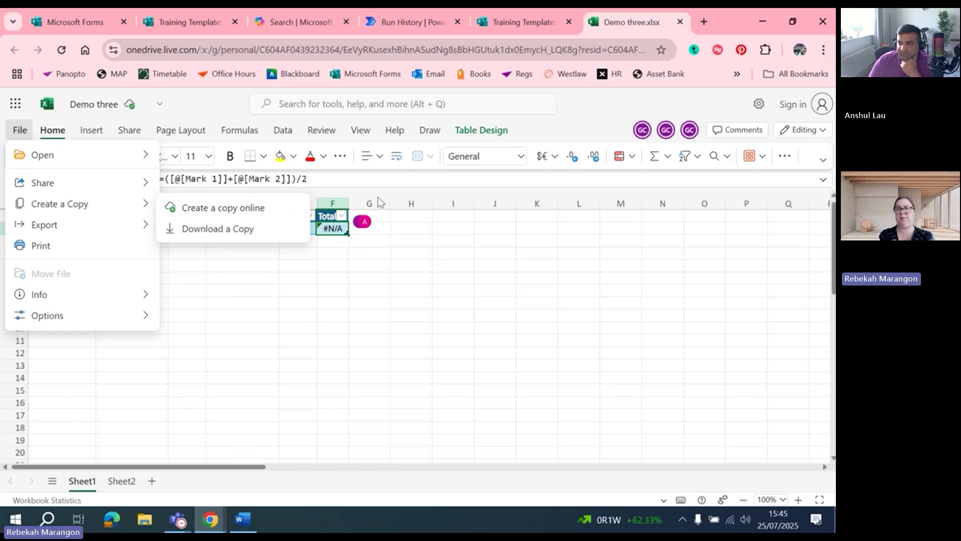
pyautogui.click(230, 230)
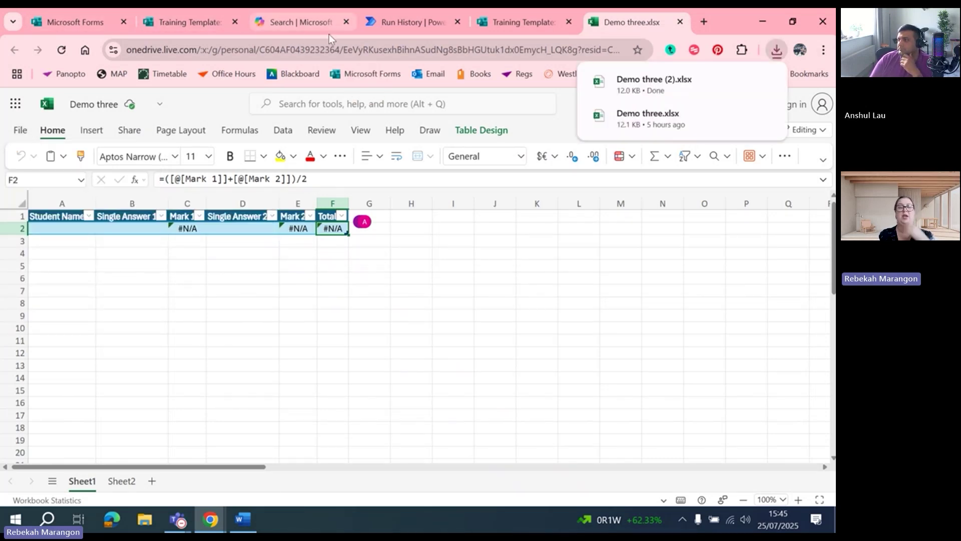
pyautogui.click(94, 21)
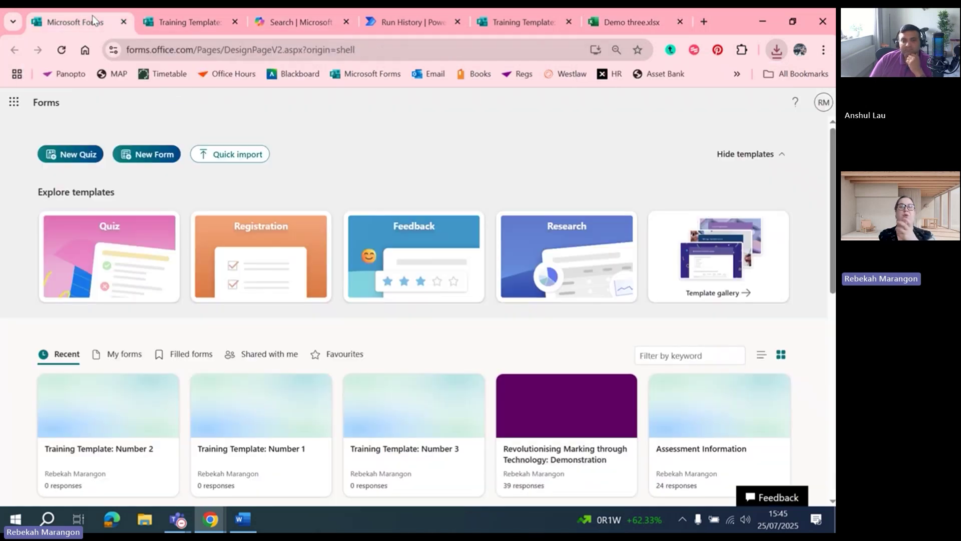
# Open OneDrive in a new tab from the Microsoft 365 app launcher
pyautogui.click(14, 102)
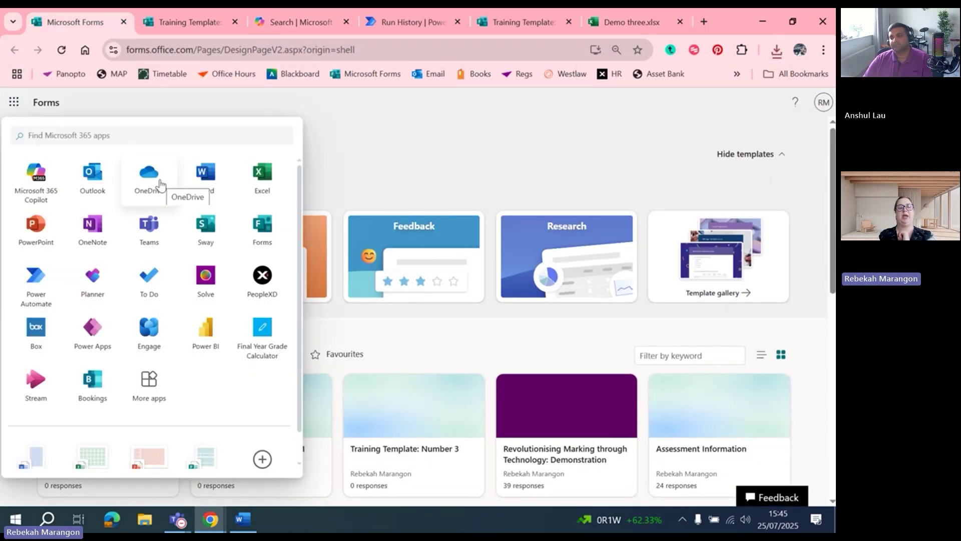
pyautogui.click(143, 186)
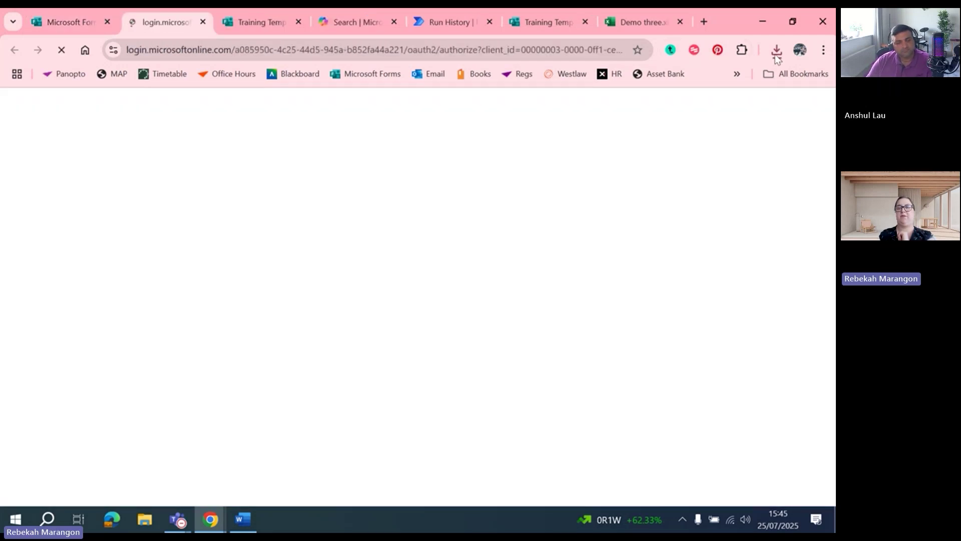
pyautogui.click(776, 51)
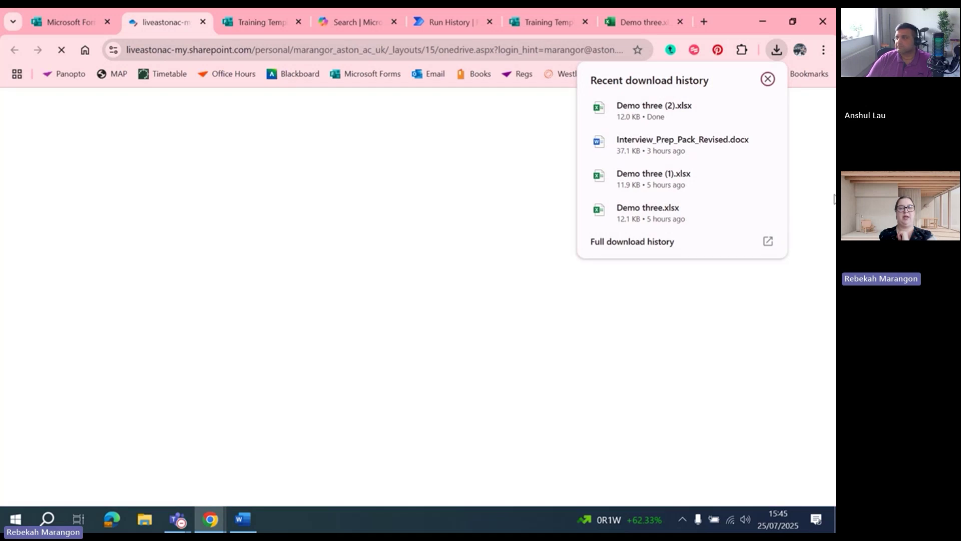
pyautogui.click(833, 196)
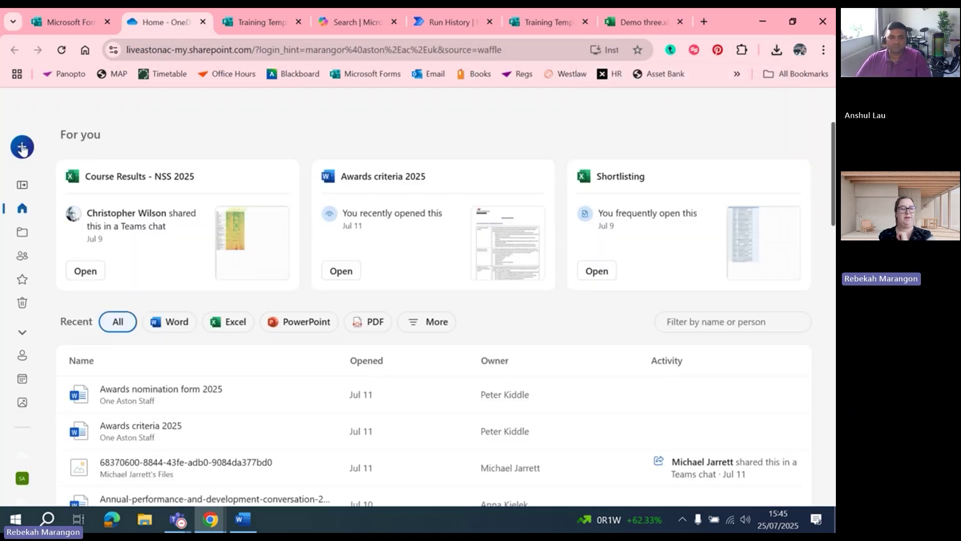
# Upload Demo three (2).xlsx from Downloads to My files and go to that folder
pyautogui.click(22, 147)
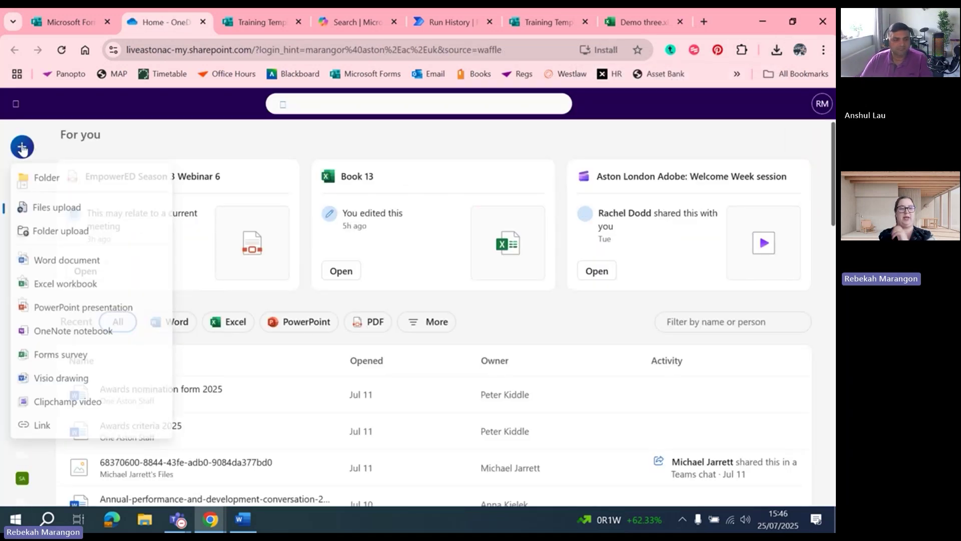
pyautogui.click(59, 208)
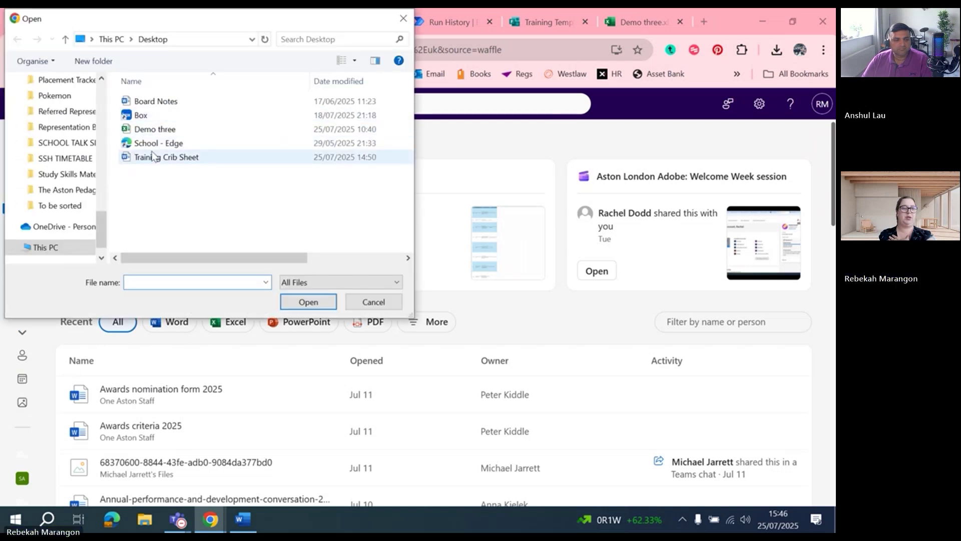
pyautogui.scroll(10, 70, 125)
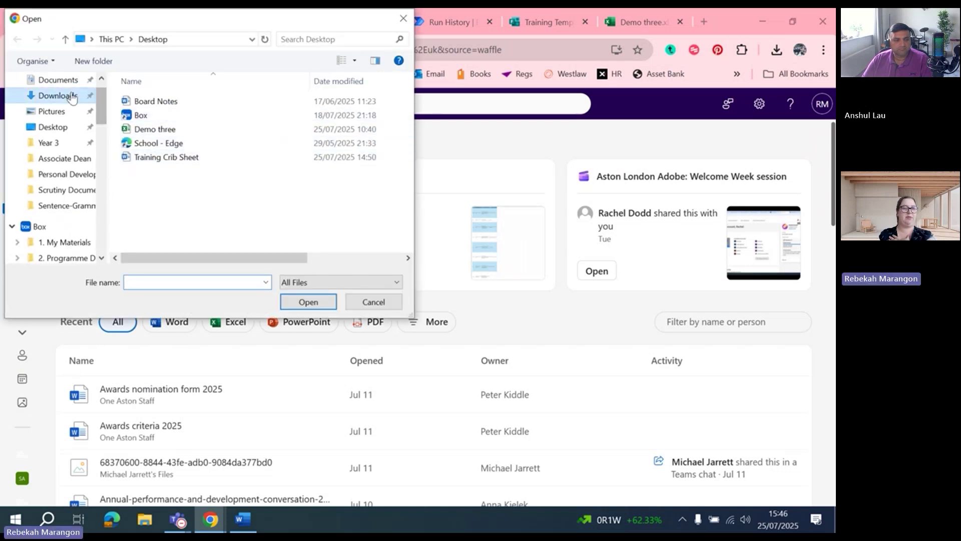
pyautogui.click(72, 95)
pyautogui.click(155, 117)
pyautogui.click(306, 301)
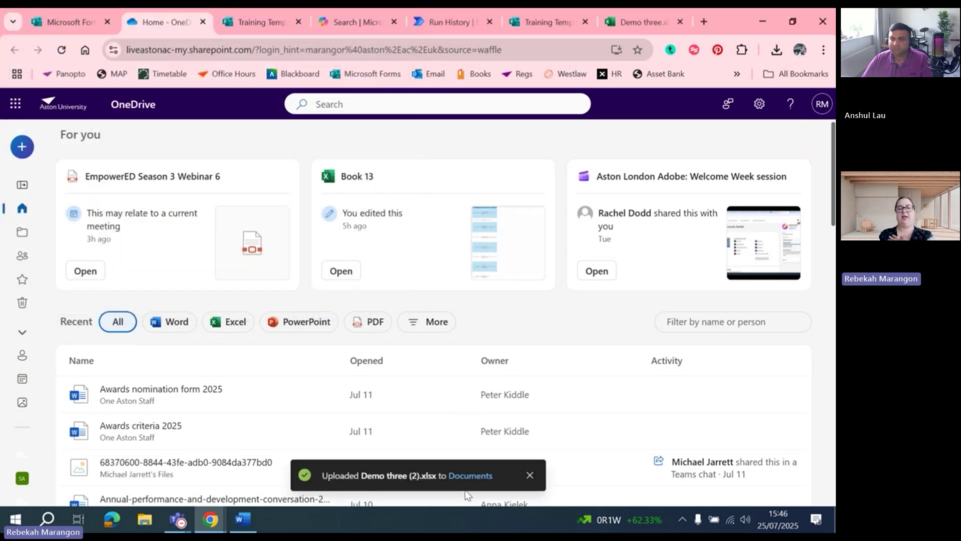
pyautogui.click(465, 476)
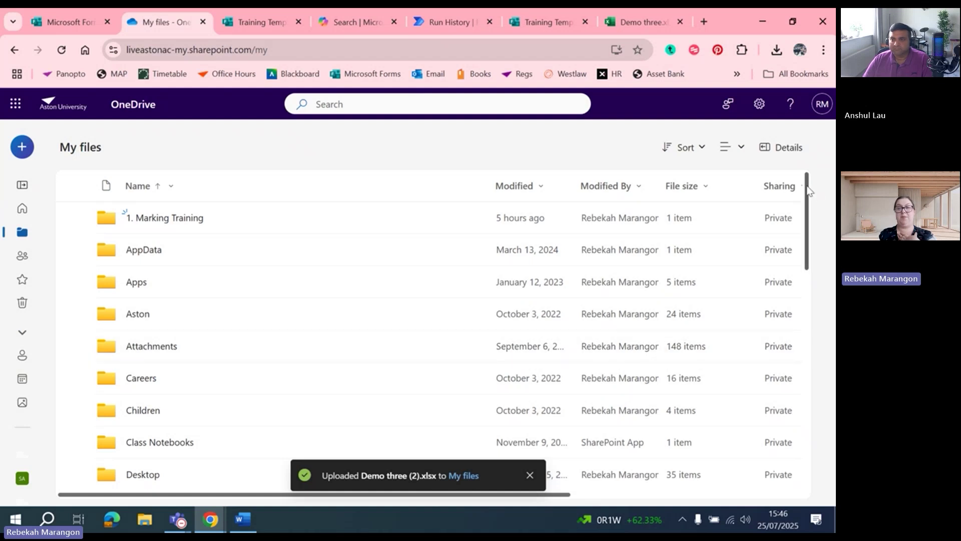
# Open Demo three (2).xlsx from My files in Excel for the web
pyautogui.moveTo(807, 190); pyautogui.dragTo(811, 423)
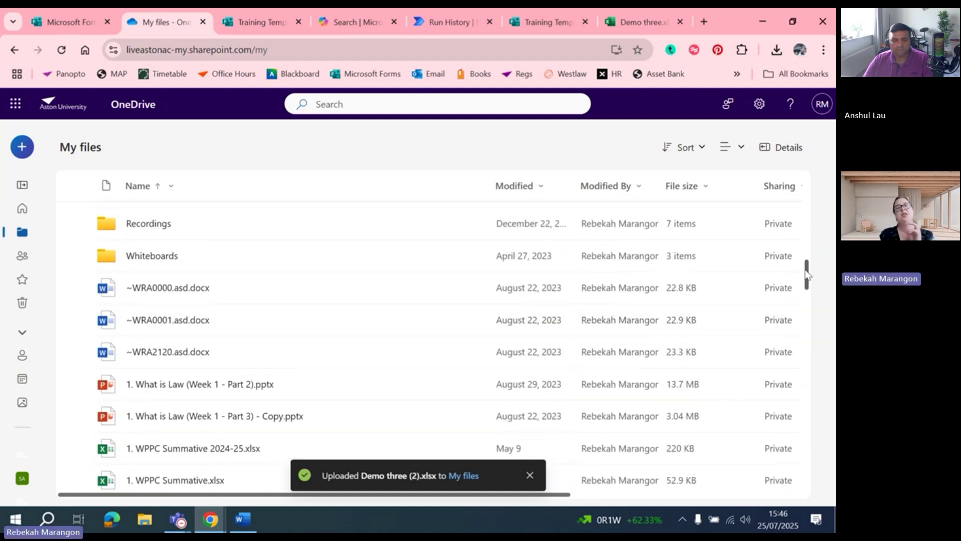
pyautogui.moveTo(807, 273); pyautogui.dragTo(822, 430)
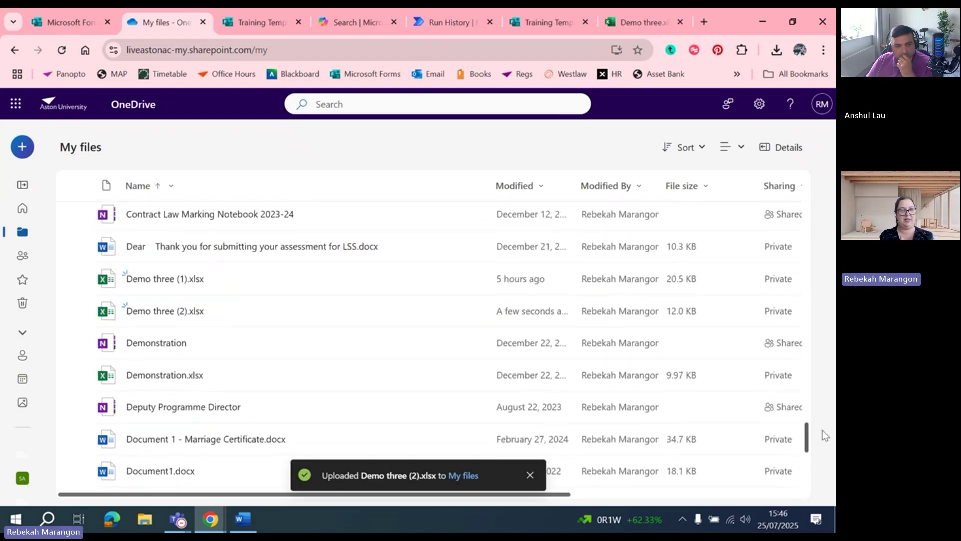
pyautogui.click(150, 311)
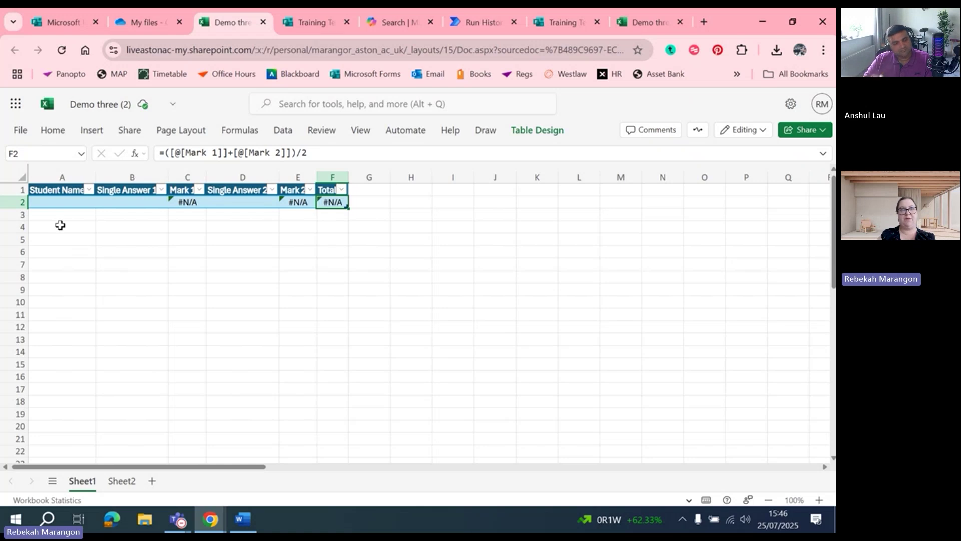
pyautogui.click(51, 194)
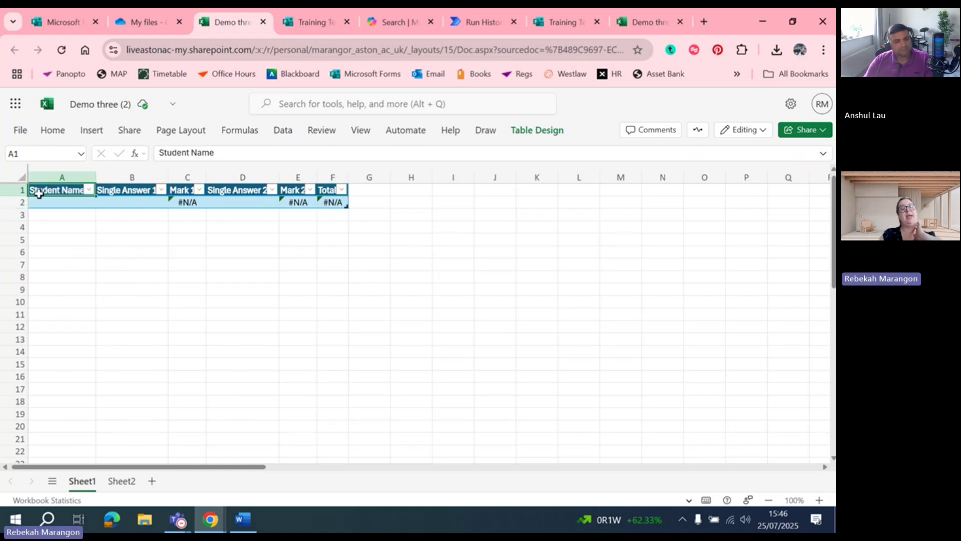
pyautogui.press('Right')
pyautogui.press('Right')
pyautogui.press('Left')
pyautogui.press('Left')
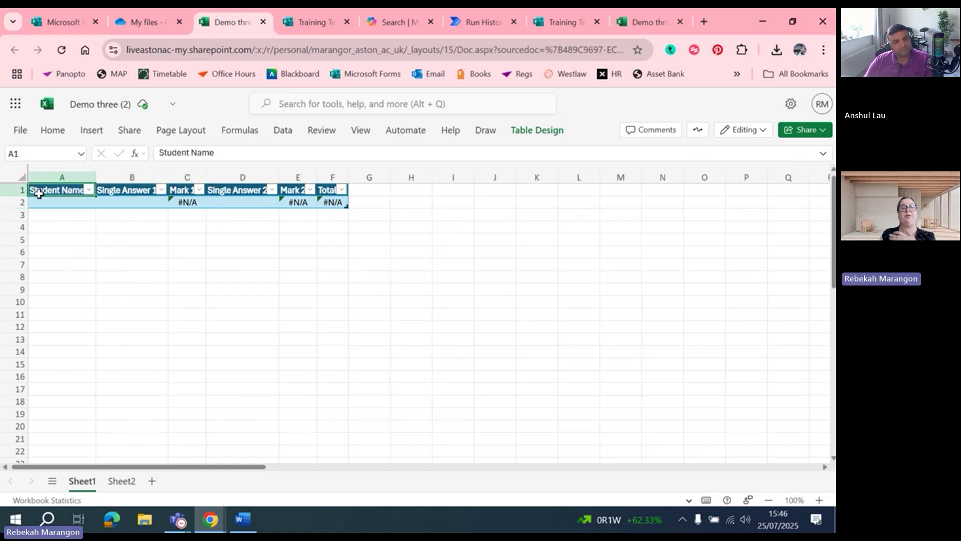
pyautogui.press('Down')
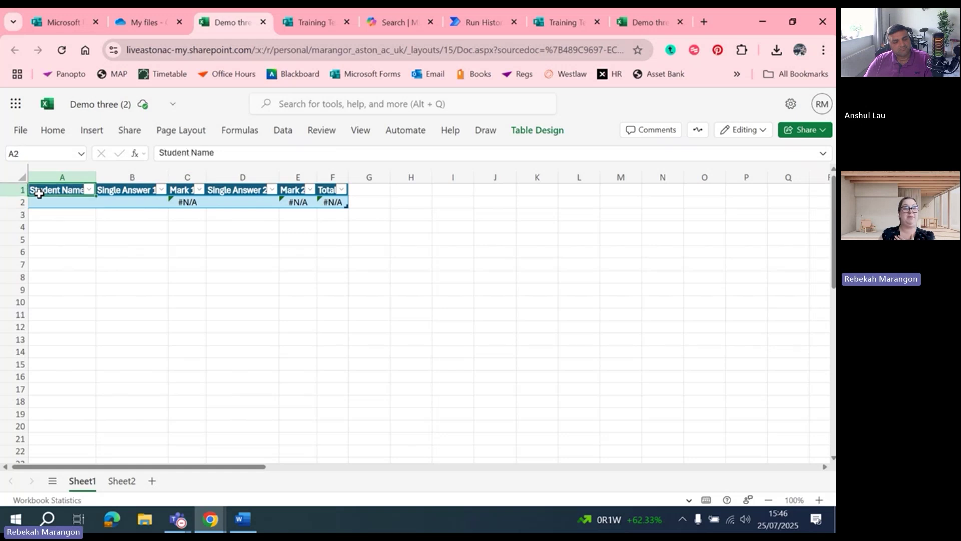
pyautogui.press('Right')
pyautogui.press('Down')
pyautogui.press('Up')
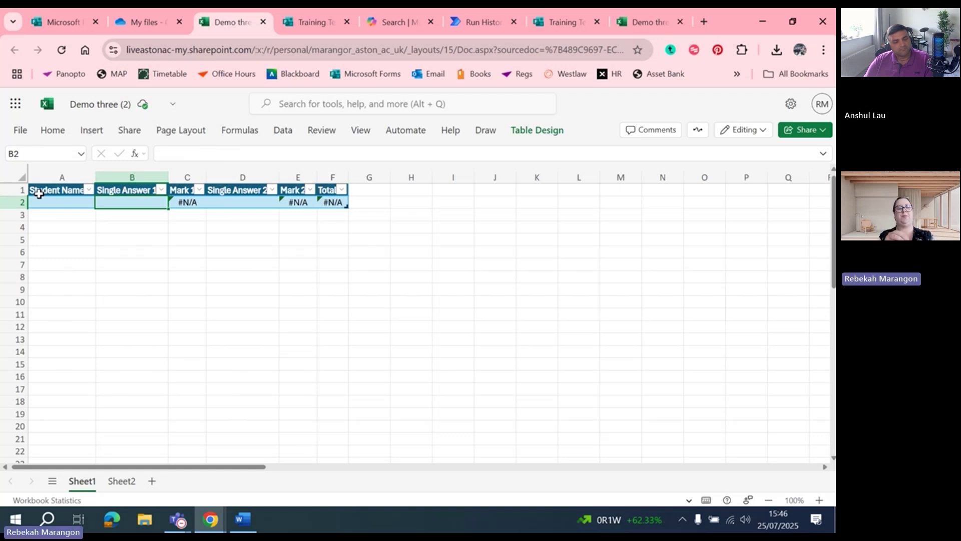
pyautogui.press('Right')
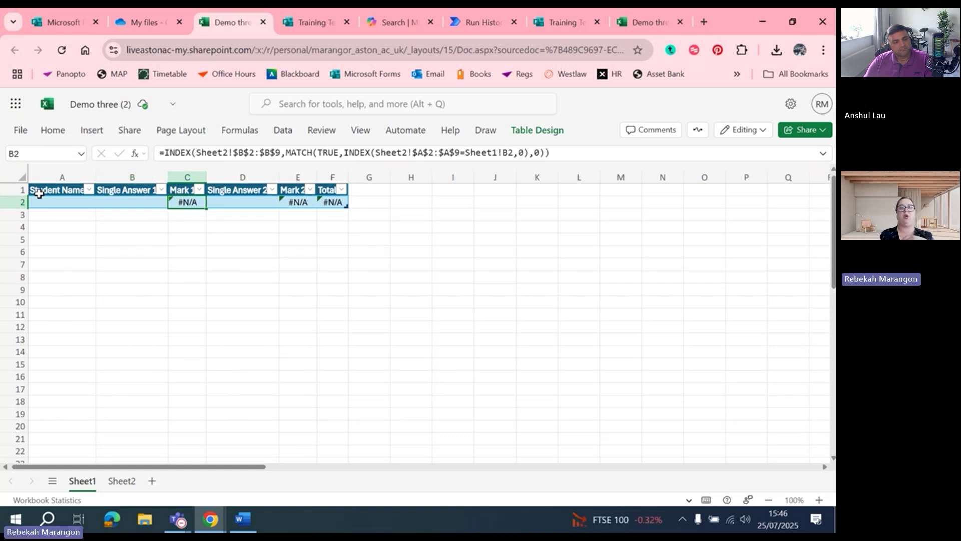
pyautogui.press('Right')
pyautogui.press('Up')
pyautogui.press('Down')
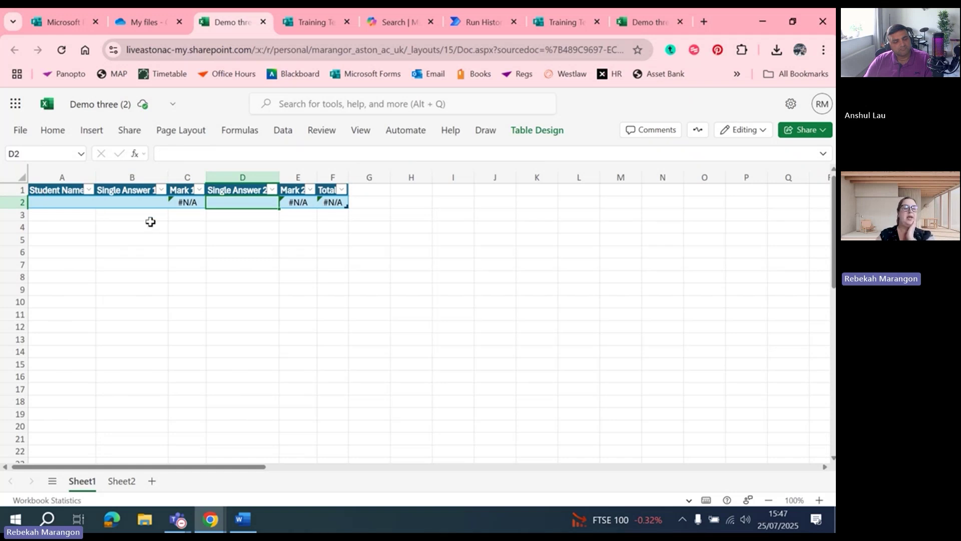
pyautogui.click(187, 201)
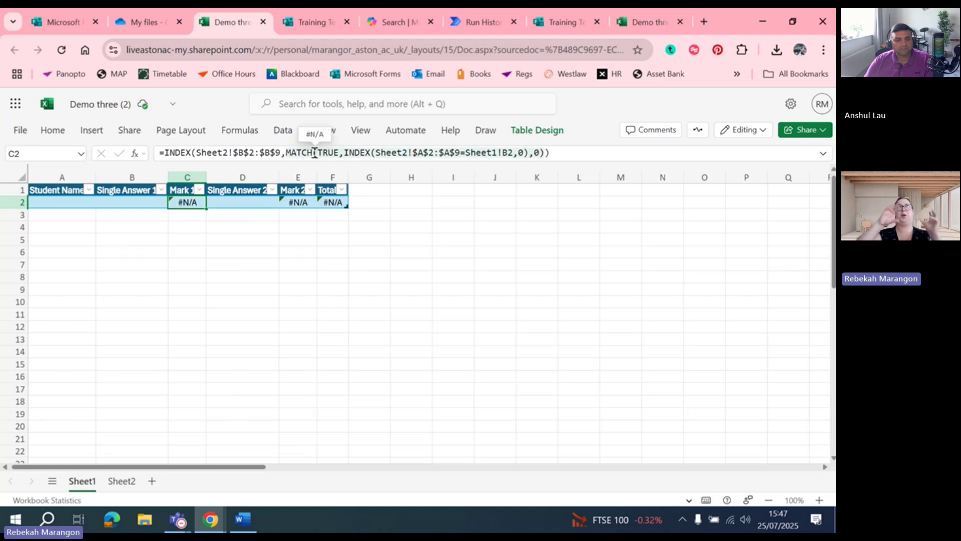
pyautogui.click(828, 157)
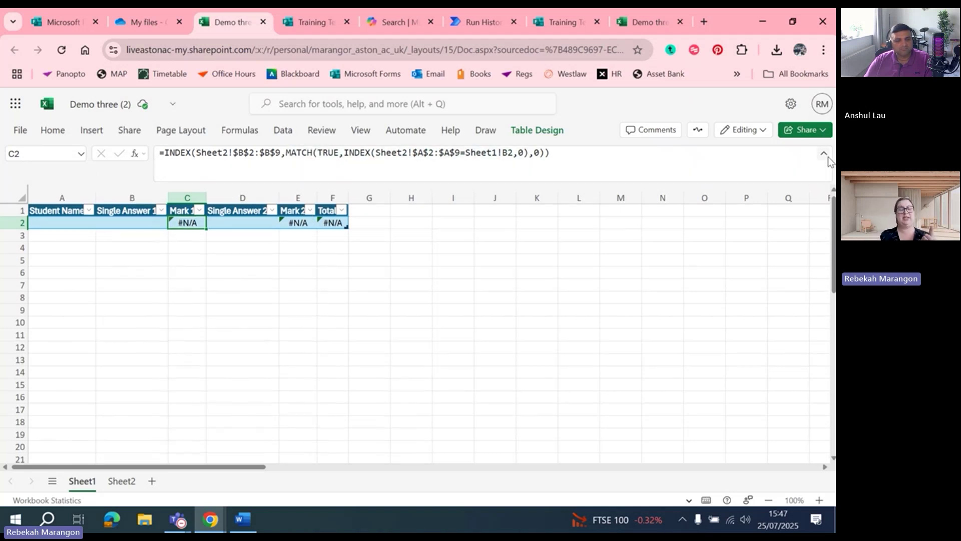
pyautogui.click(333, 135)
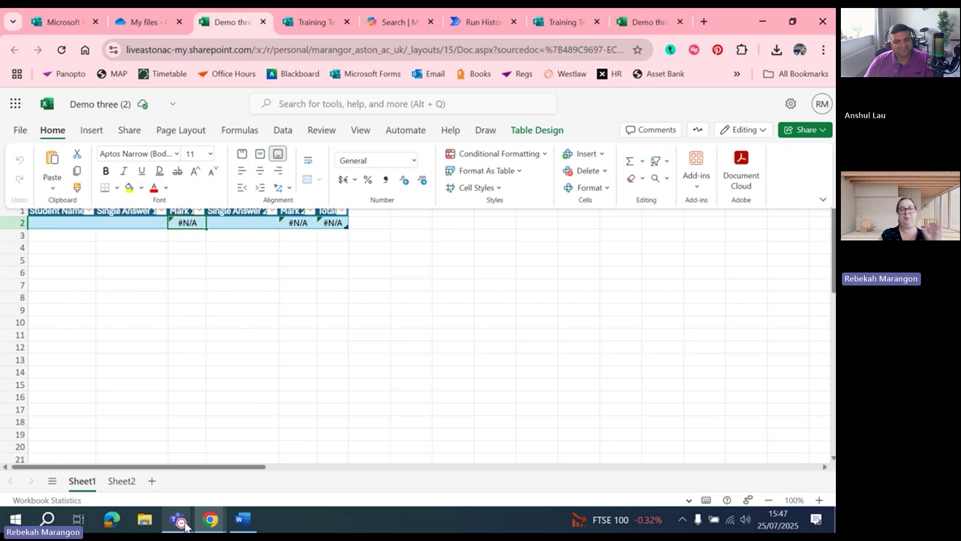
pyautogui.click(403, 297)
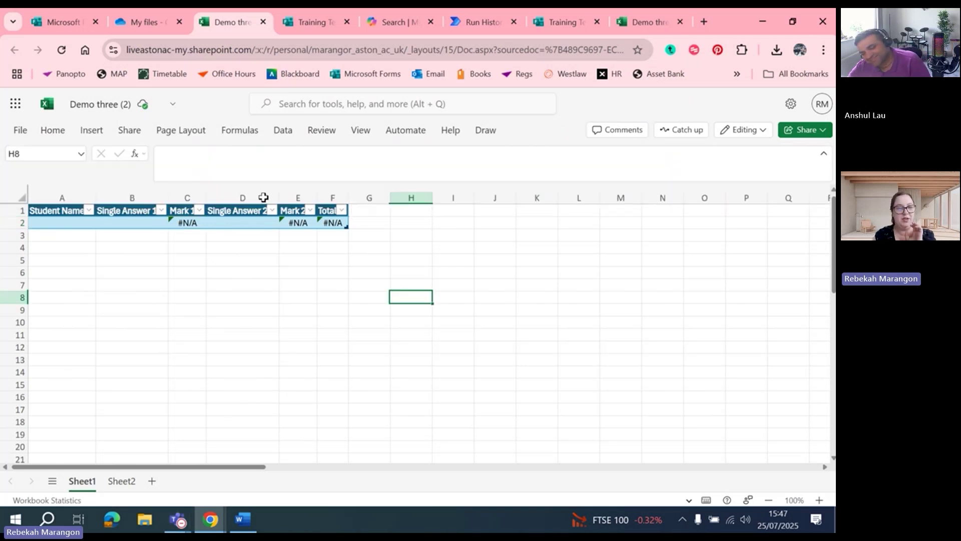
pyautogui.click(182, 225)
pyautogui.click(257, 158)
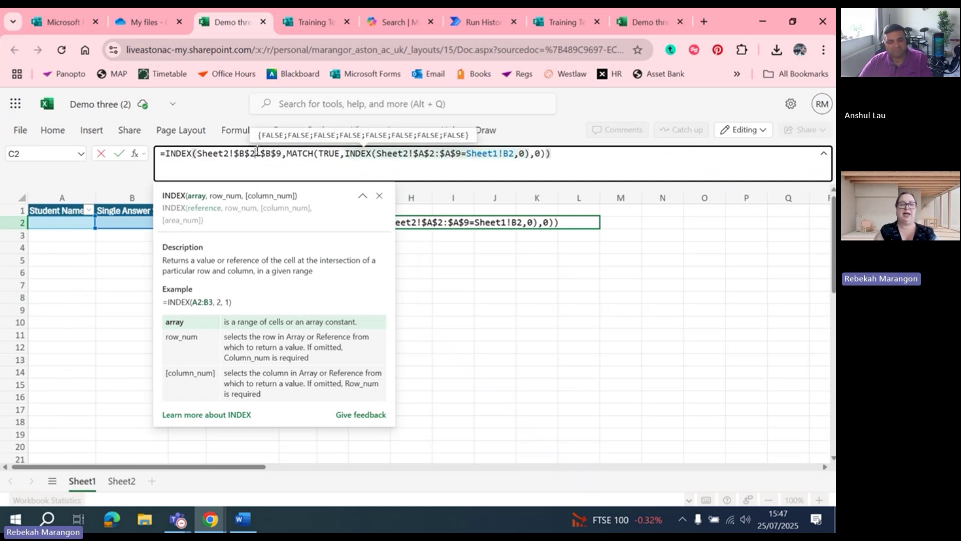
pyautogui.moveTo(247, 153)
pyautogui.moveTo(494, 334); pyautogui.dragTo(273, 244)
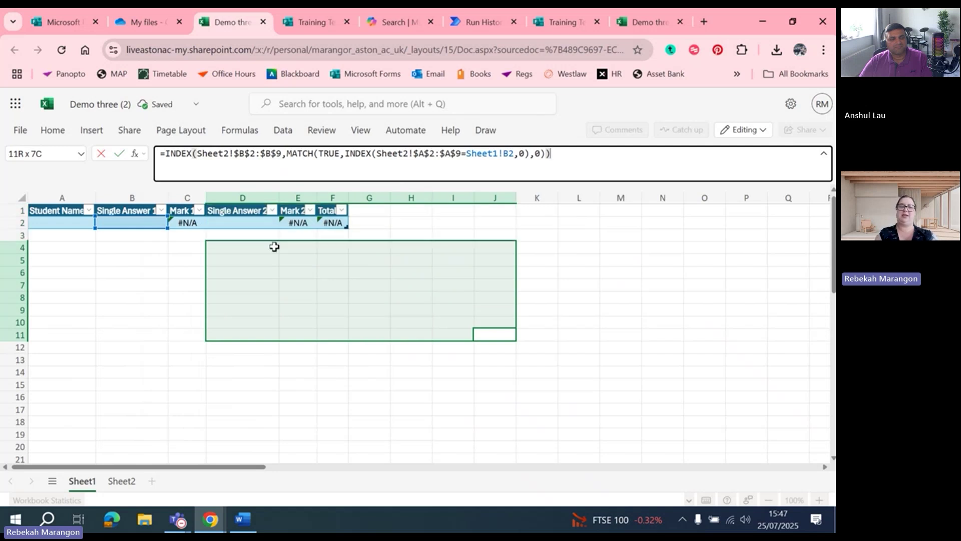
pyautogui.click(275, 246)
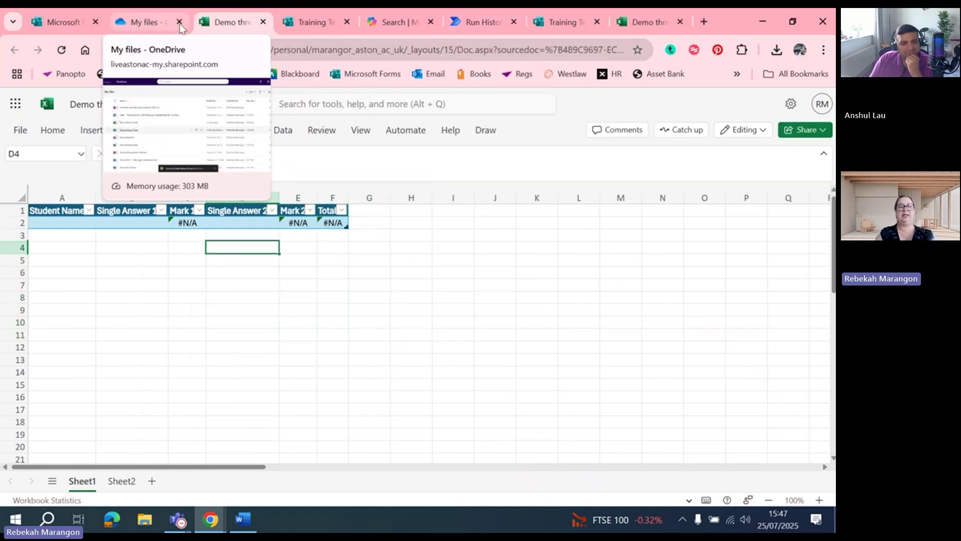
pyautogui.click(365, 131)
# Open the Demonstration 25/7/2025 flow from My flows for editing, switching designers without saving
pyautogui.click(479, 20)
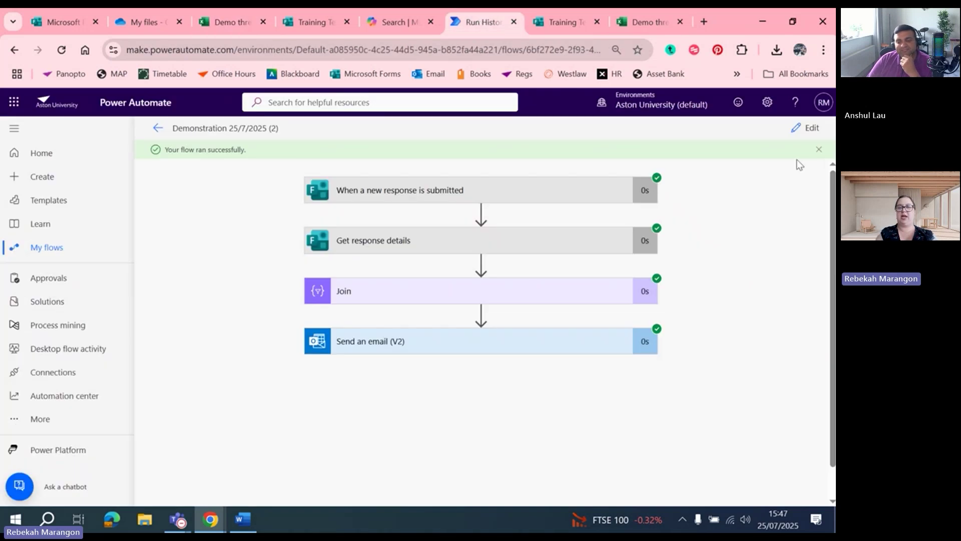
pyautogui.click(806, 128)
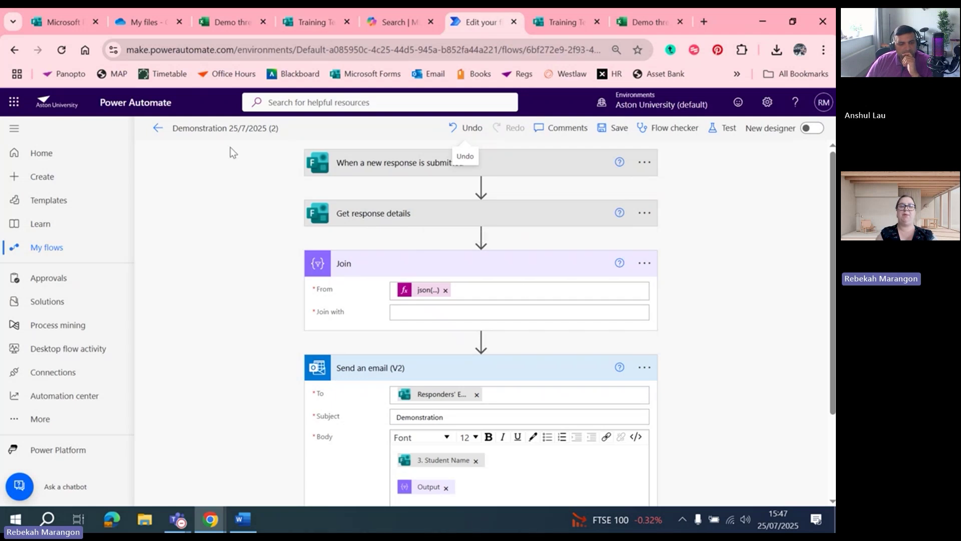
pyautogui.click(60, 255)
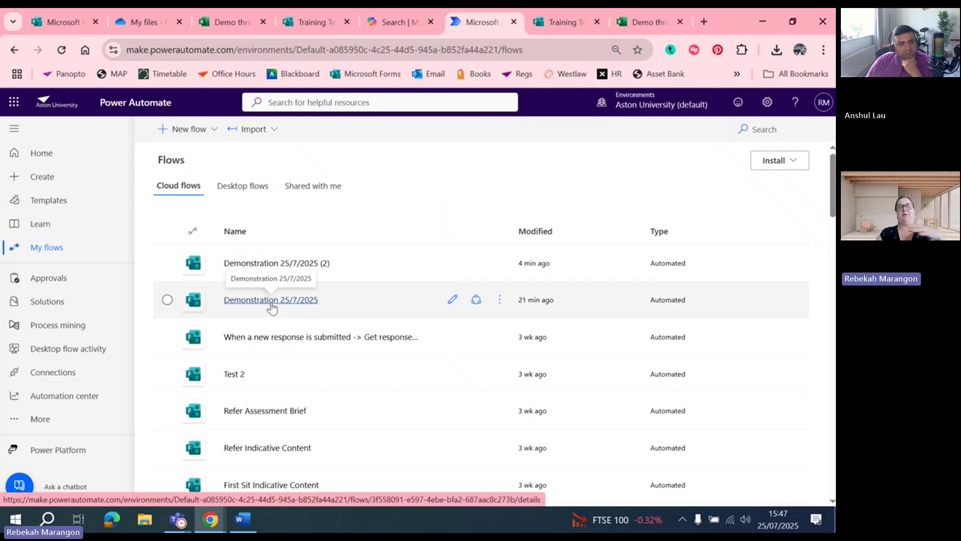
pyautogui.click(271, 300)
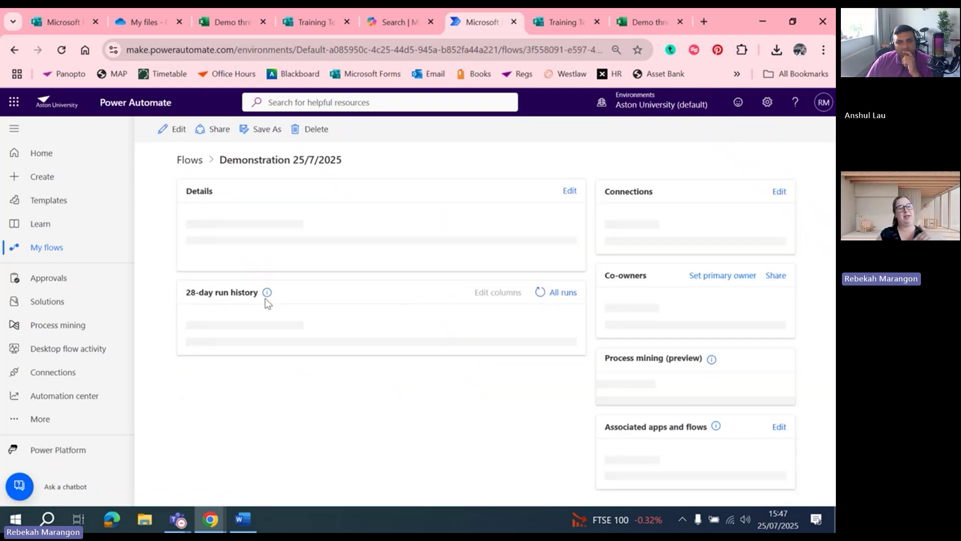
pyautogui.click(170, 129)
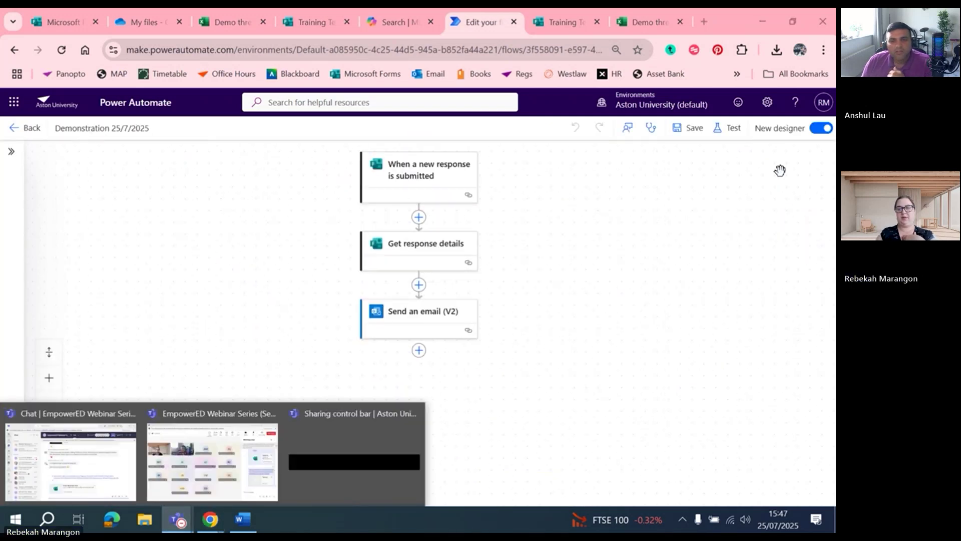
pyautogui.click(775, 130)
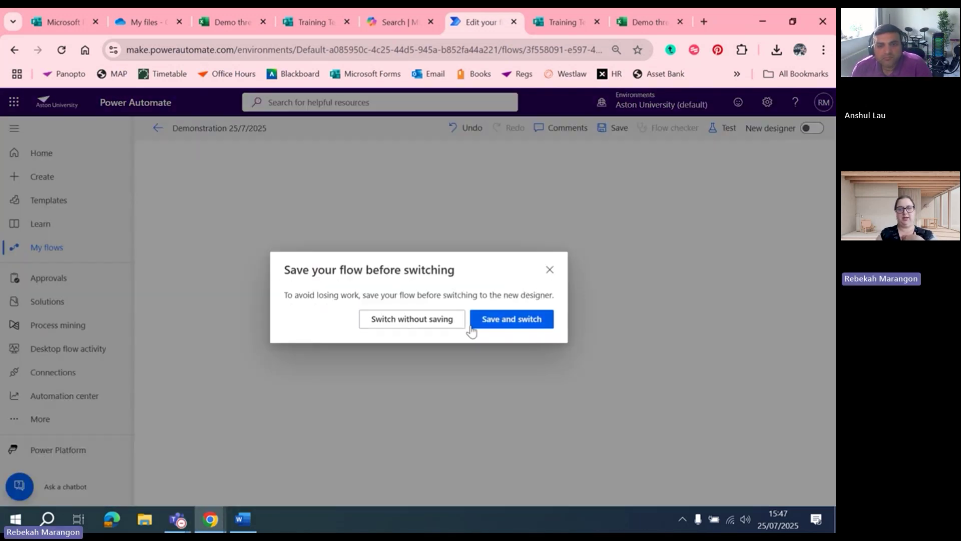
pyautogui.click(425, 322)
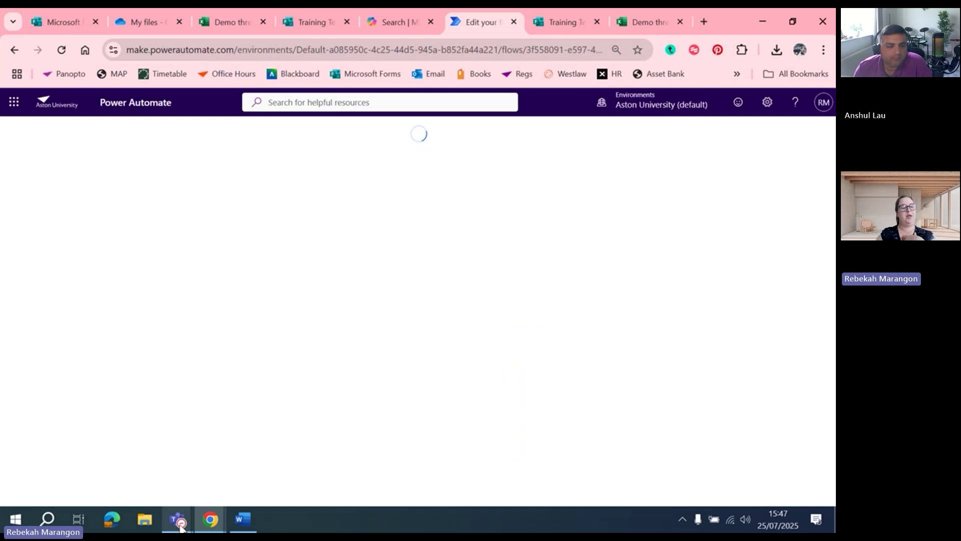
# Post the Training Template 3 form link from the Word crib sheet in the Teams meeting chat and open it
pyautogui.click(242, 519)
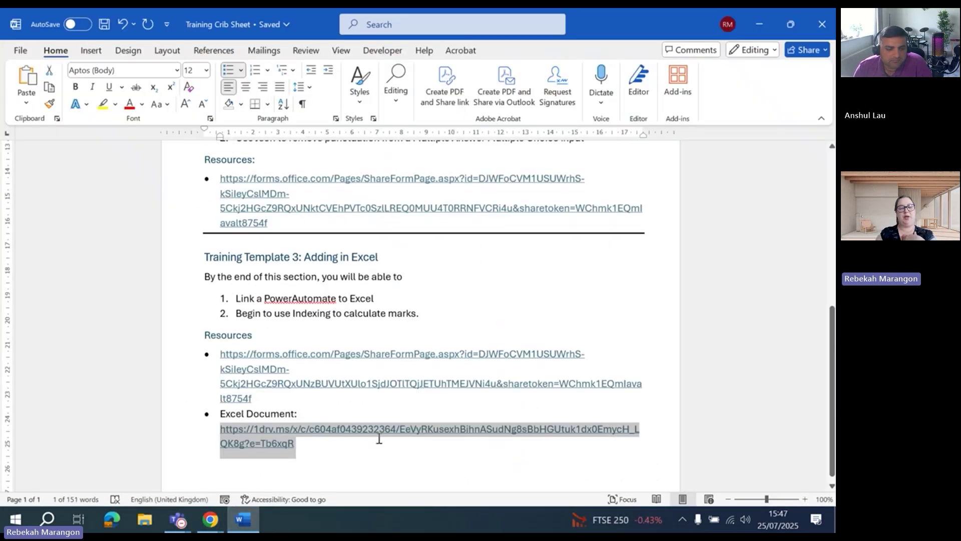
pyautogui.moveTo(269, 397); pyautogui.dragTo(221, 353)
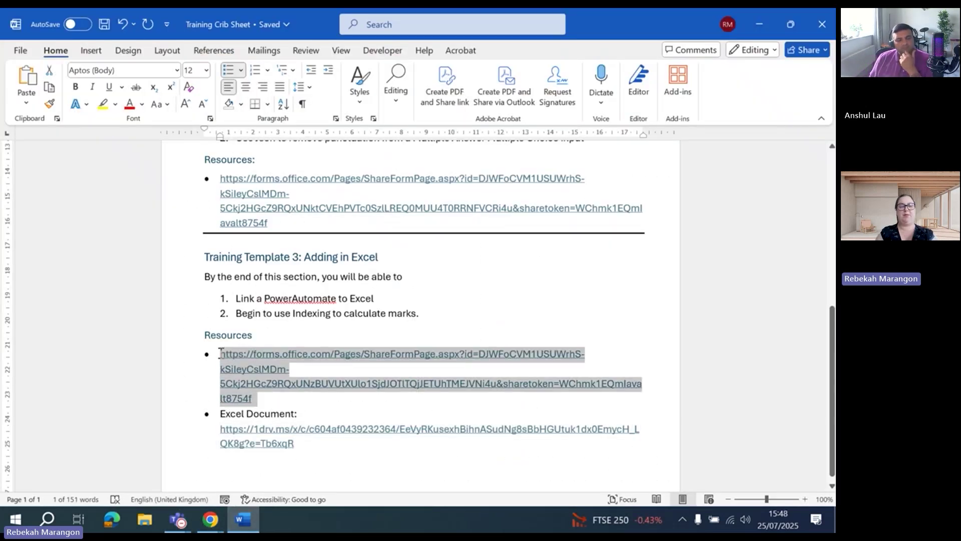
pyautogui.click(760, 24)
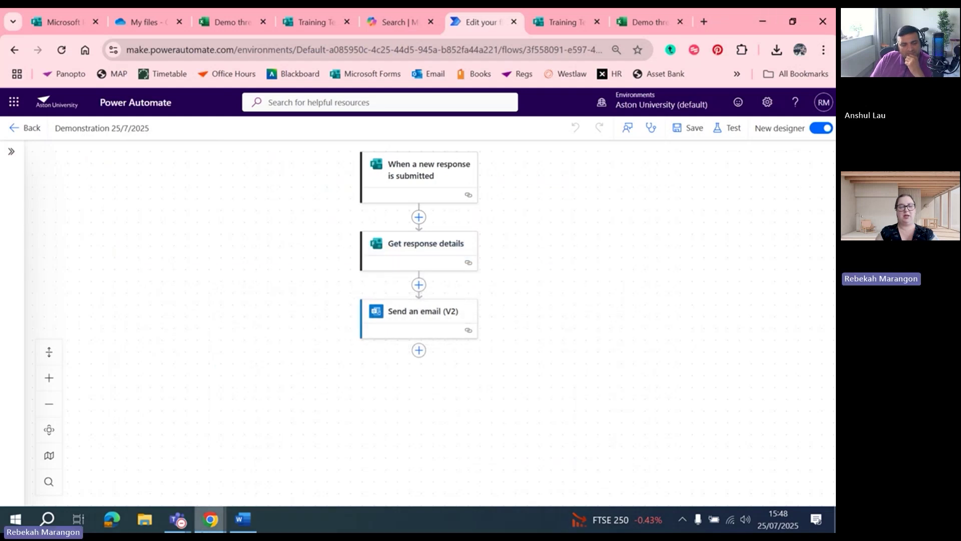
pyautogui.moveTo(180, 522)
pyautogui.click(224, 475)
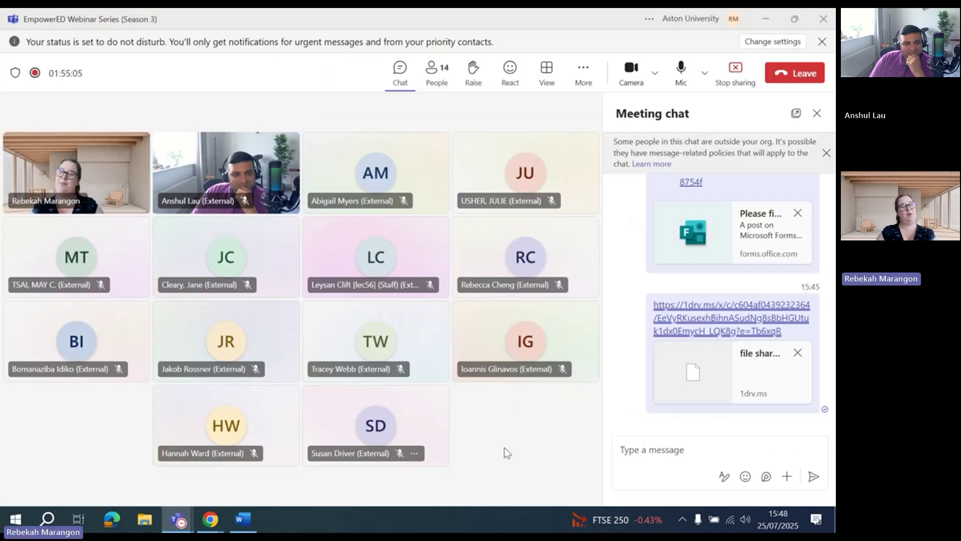
pyautogui.click(667, 453)
pyautogui.write('https://forms.office.com/Pages/ShareFormPage.aspx?id=DJWFoCVM1USUWrhS-kSileyCslMDm-5Ckj2HGcZ9RQxUNzBUVUtXUlo1SjdJOTITQjJETUhTMEJVNi4u&sharetoken=WChmk1EQmIavalt8754f')
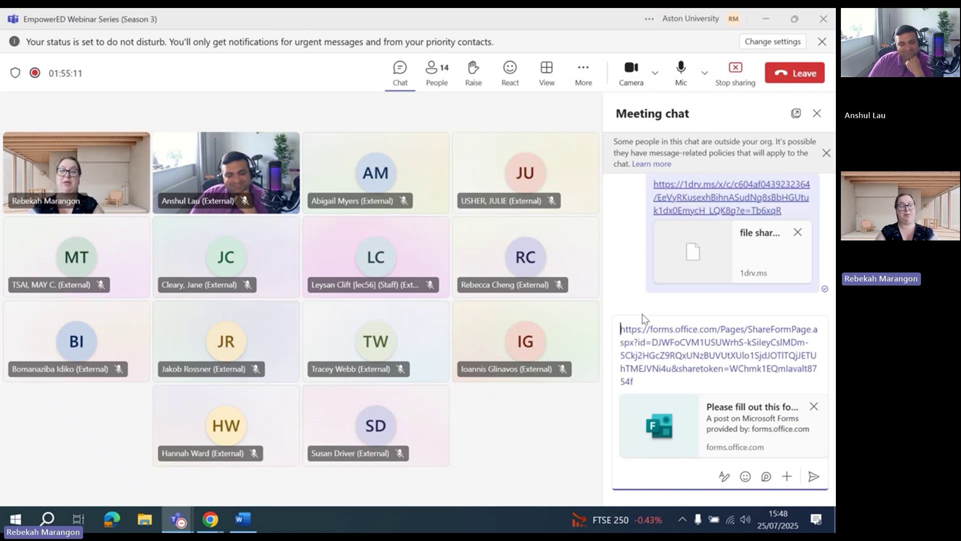
pyautogui.click(815, 476)
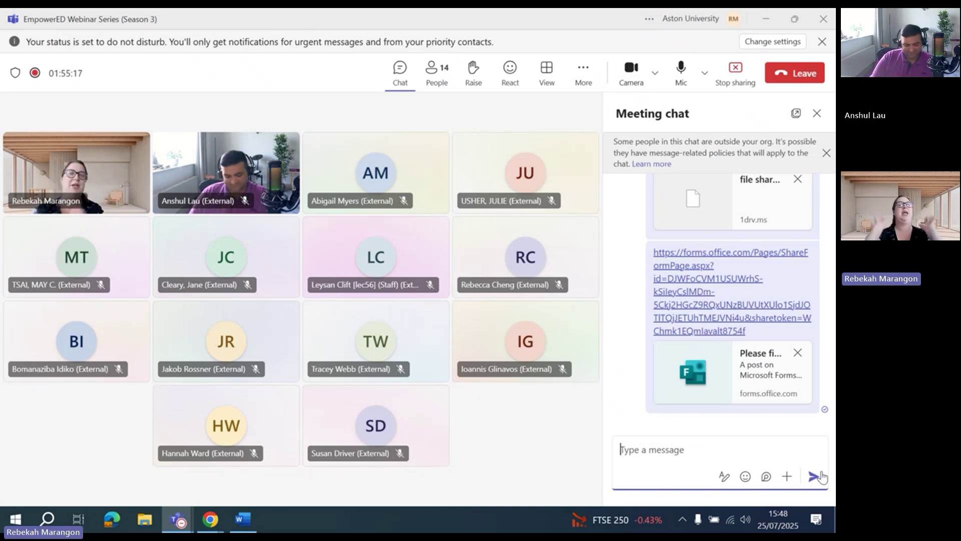
pyautogui.click(667, 281)
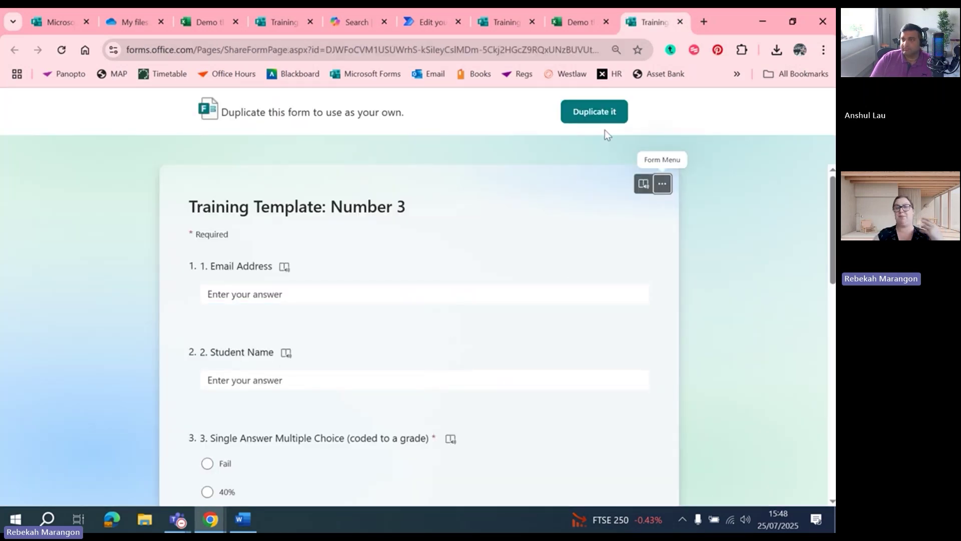
# Duplicate the Training Template: Number 3 form and switch the flow to the classic designer
pyautogui.click(596, 111)
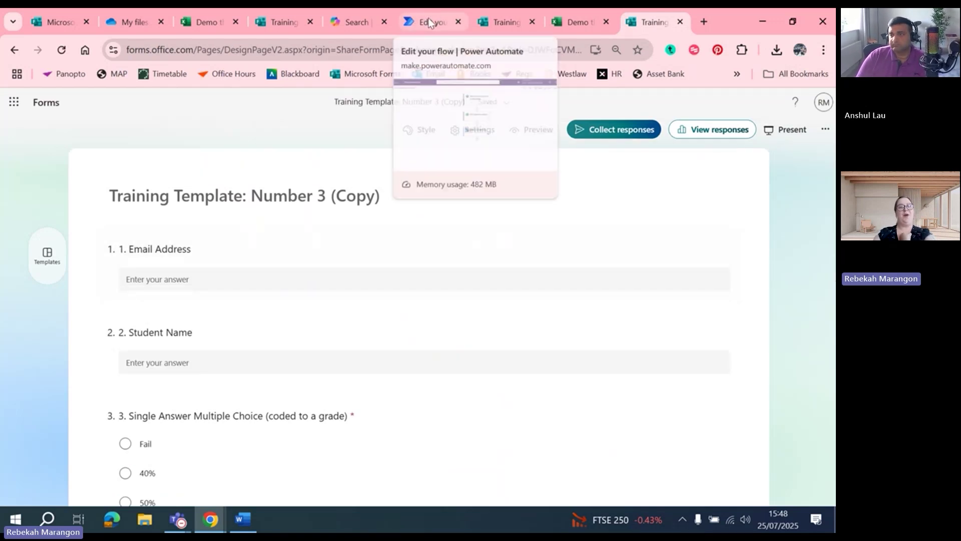
pyautogui.click(428, 19)
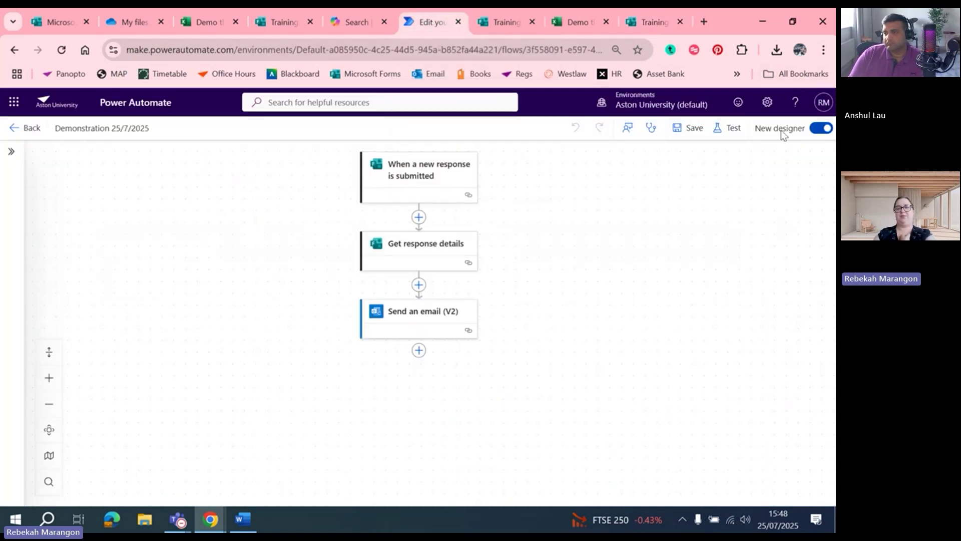
pyautogui.click(781, 130)
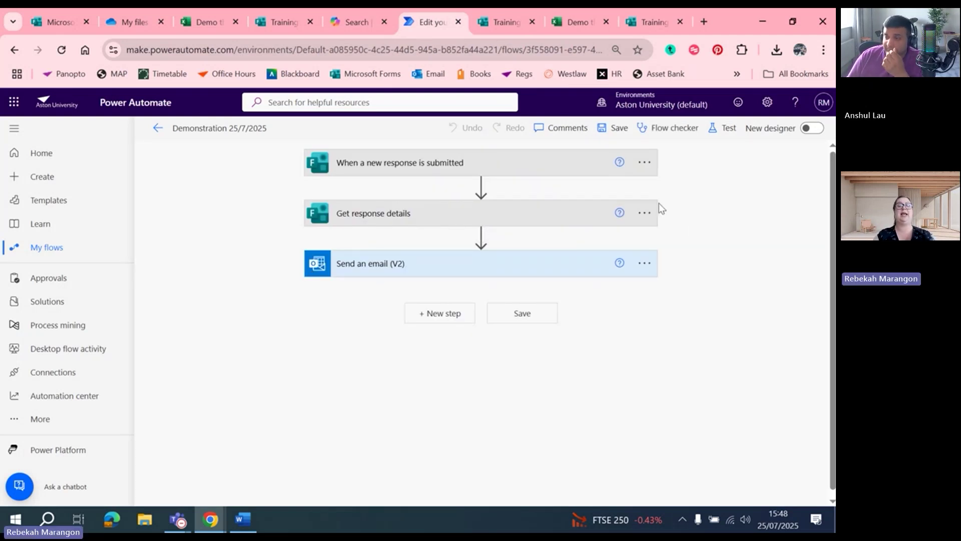
# Set the trigger's form to Training Template: Number 3 (Copy)
pyautogui.click(536, 169)
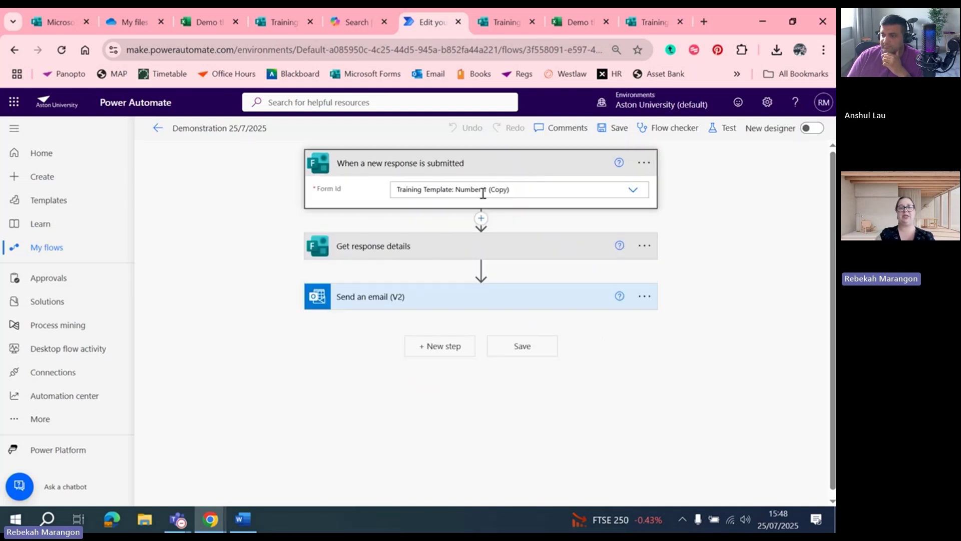
pyautogui.press('BackSpace')
pyautogui.write('2')
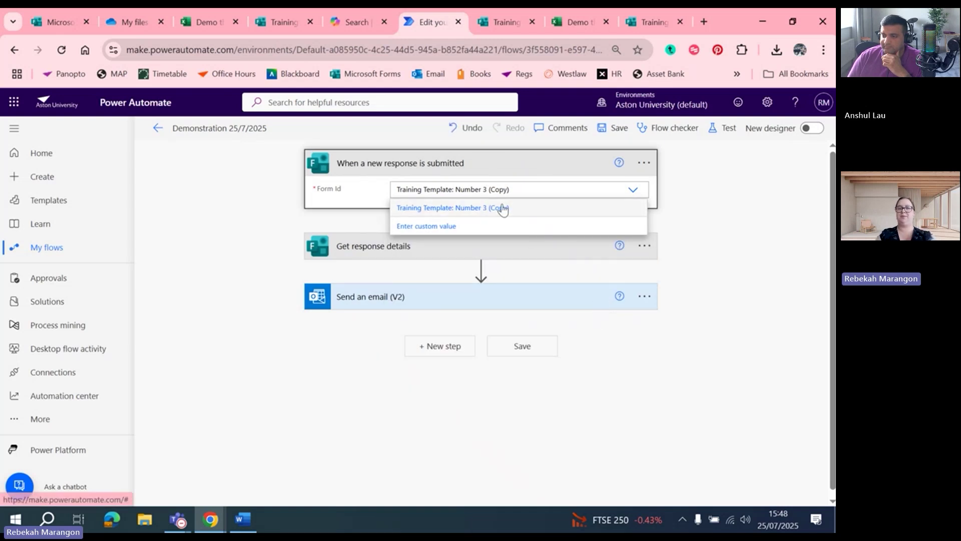
pyautogui.click(499, 207)
# Set Get response details' form to Training Template: Number 3 (Copy)
pyautogui.click(500, 251)
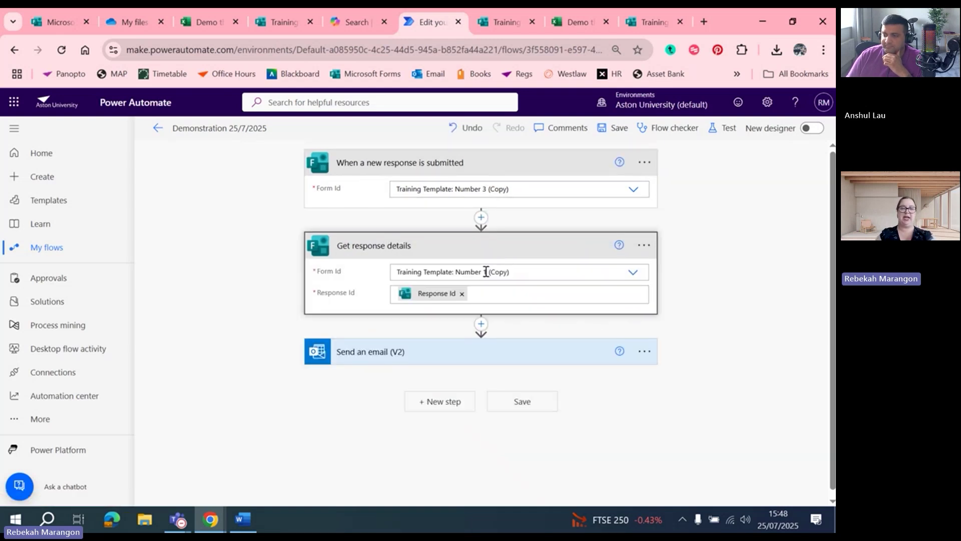
pyautogui.click(487, 272)
pyautogui.press('BackSpace')
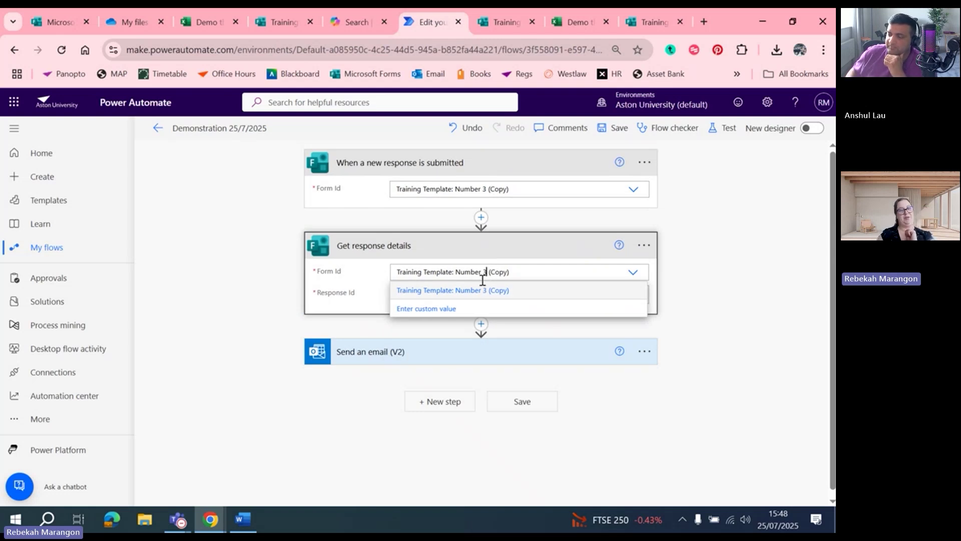
pyautogui.click(480, 291)
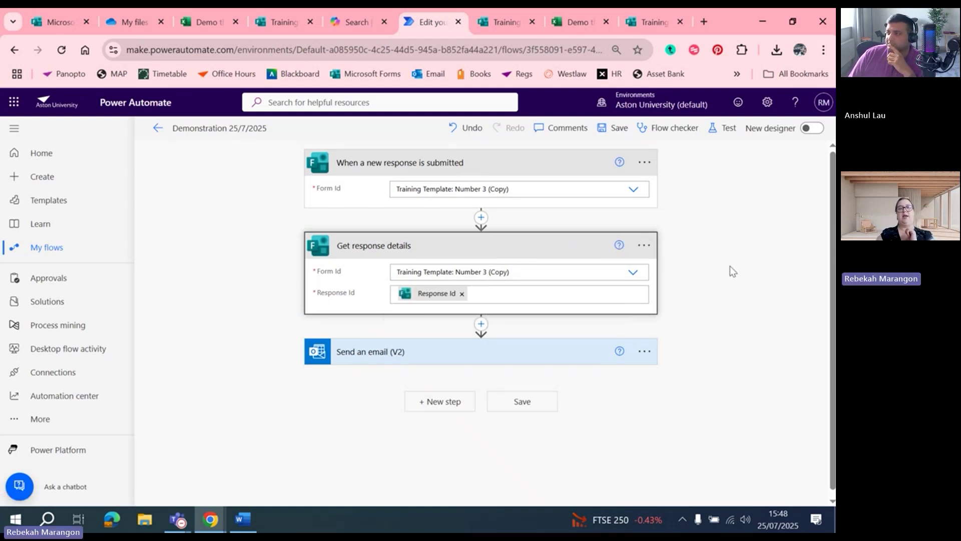
pyautogui.click(645, 22)
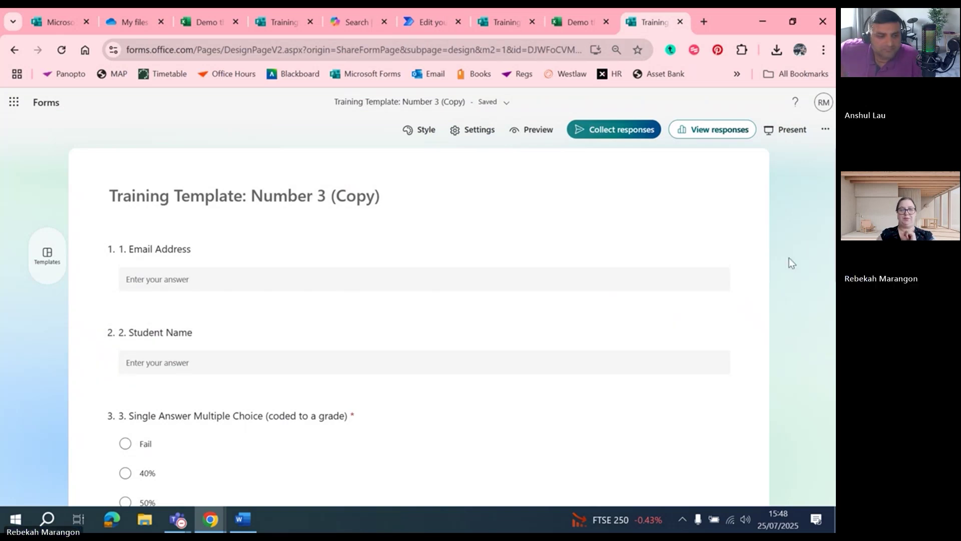
pyautogui.scroll(-2, 789, 257)
pyautogui.scroll(-8, 419, 325)
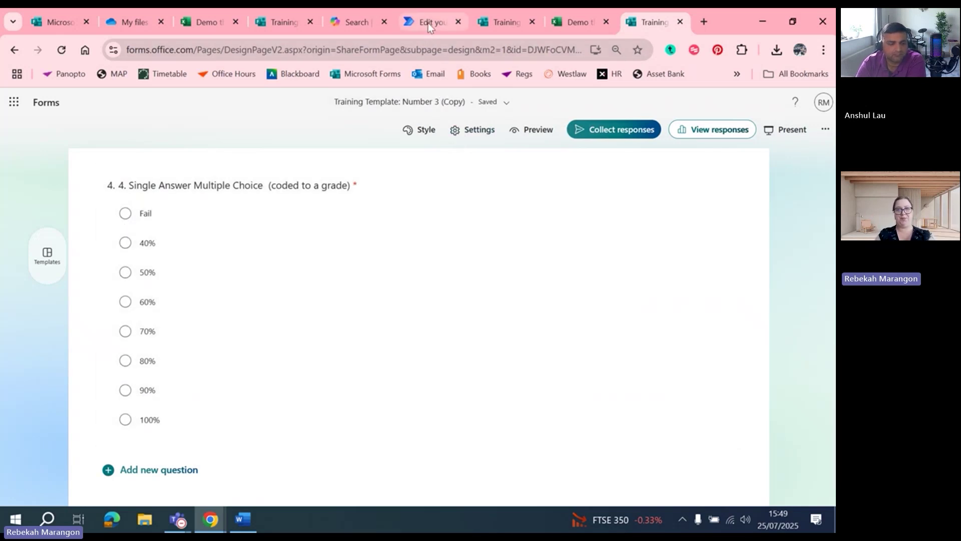
# In Send an email (V2), replace the broken body token with question 4's answer
pyautogui.click(428, 23)
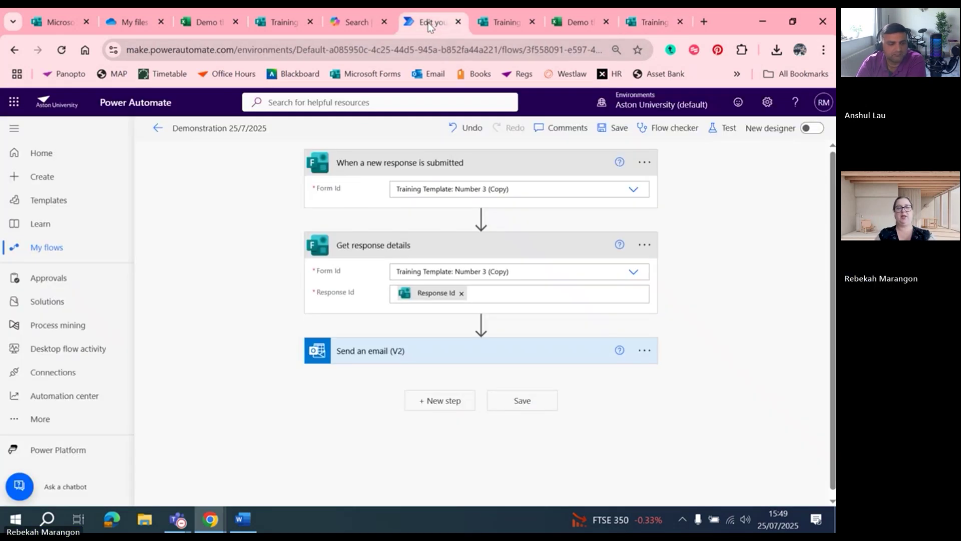
pyautogui.click(420, 350)
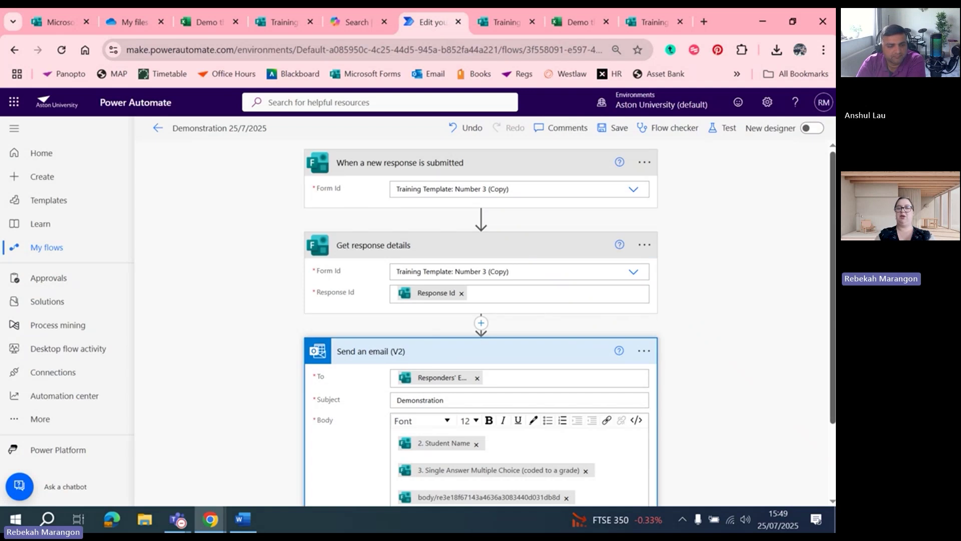
pyautogui.scroll(-2, 797, 367)
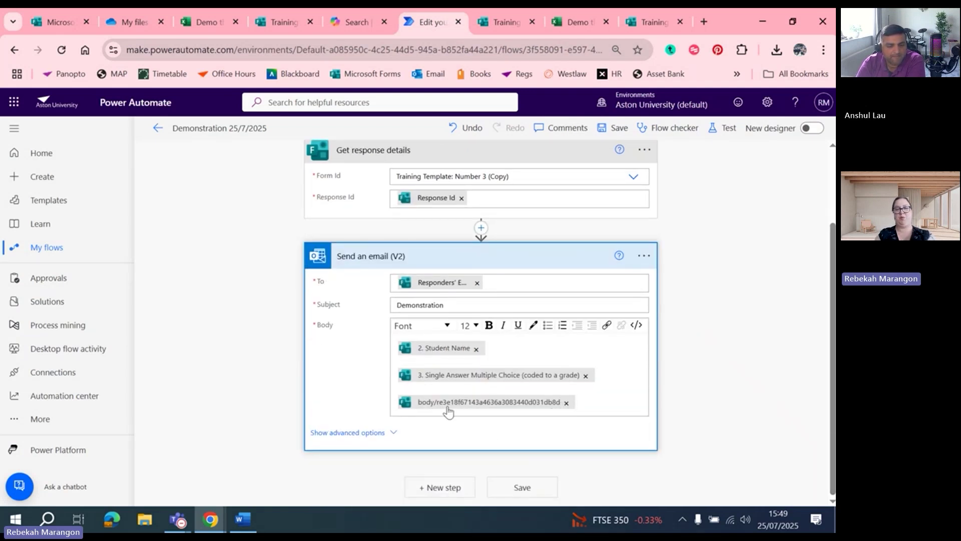
pyautogui.click(566, 402)
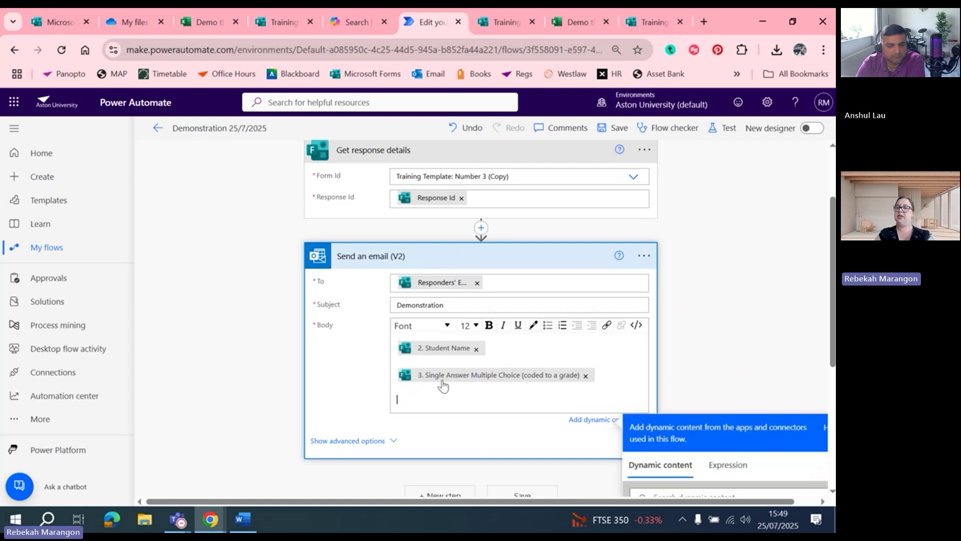
pyautogui.moveTo(832, 298); pyautogui.dragTo(833, 373)
pyautogui.click(666, 395)
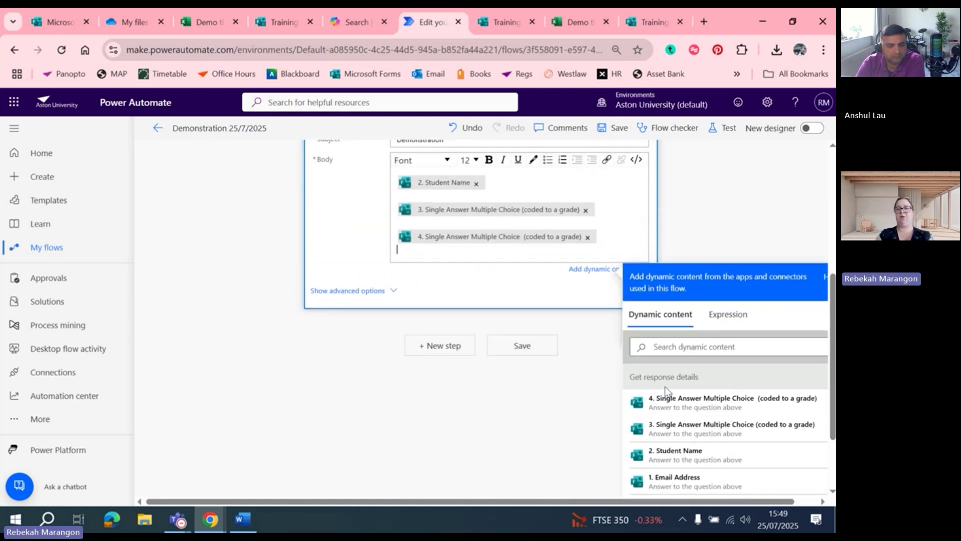
pyautogui.press('Return')
pyautogui.scroll(-2, 692, 385)
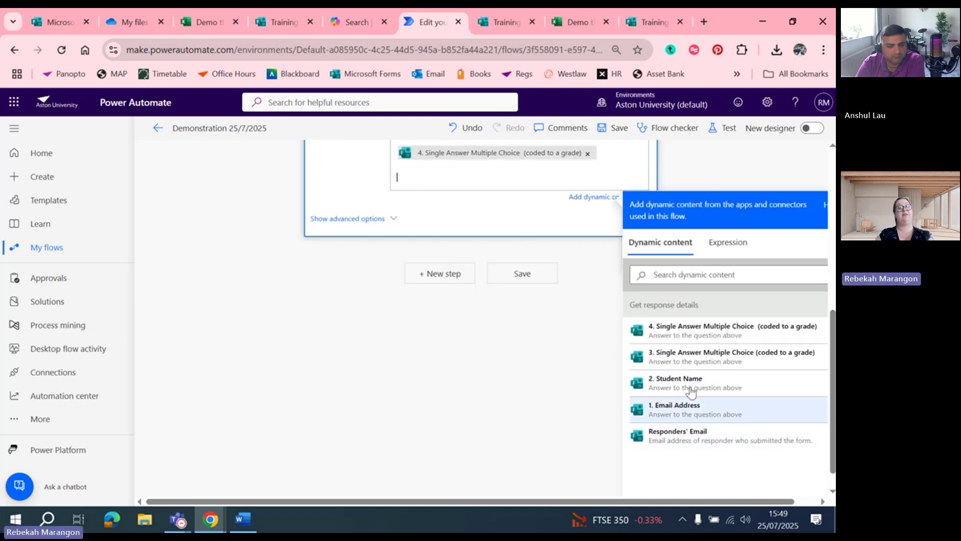
pyautogui.scroll(5, 505, 399)
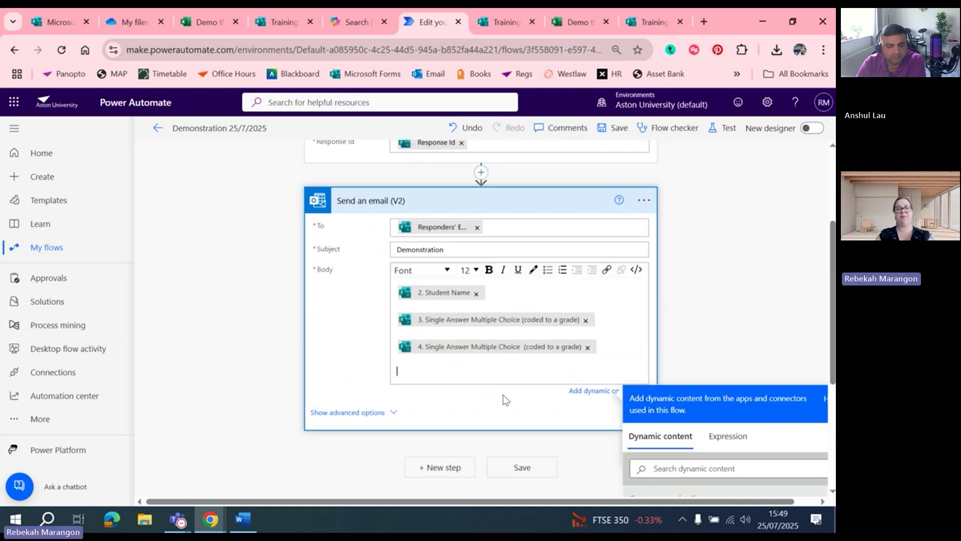
pyautogui.scroll(1, 452, 391)
pyautogui.click(617, 343)
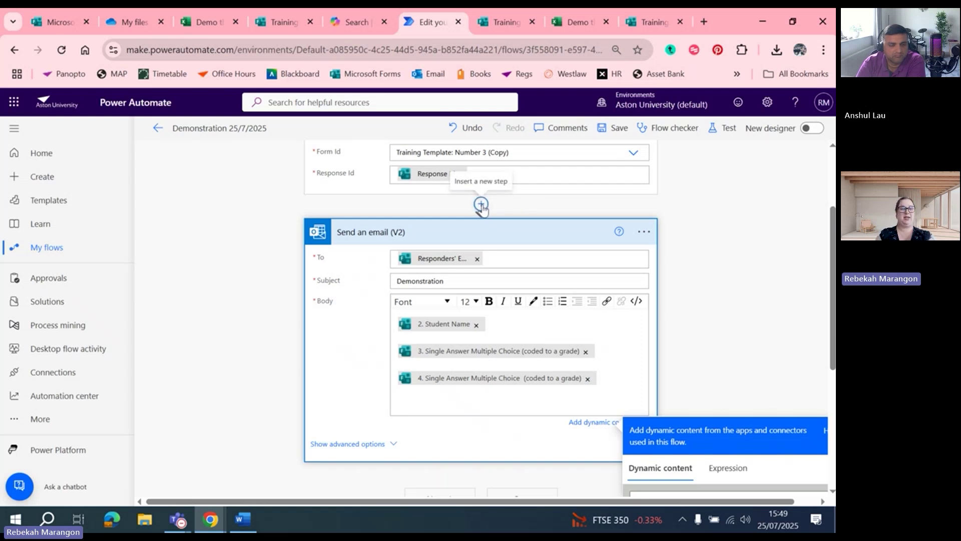
# Insert Excel Online's 'Add a row into a table' action after Get response details
pyautogui.click(481, 205)
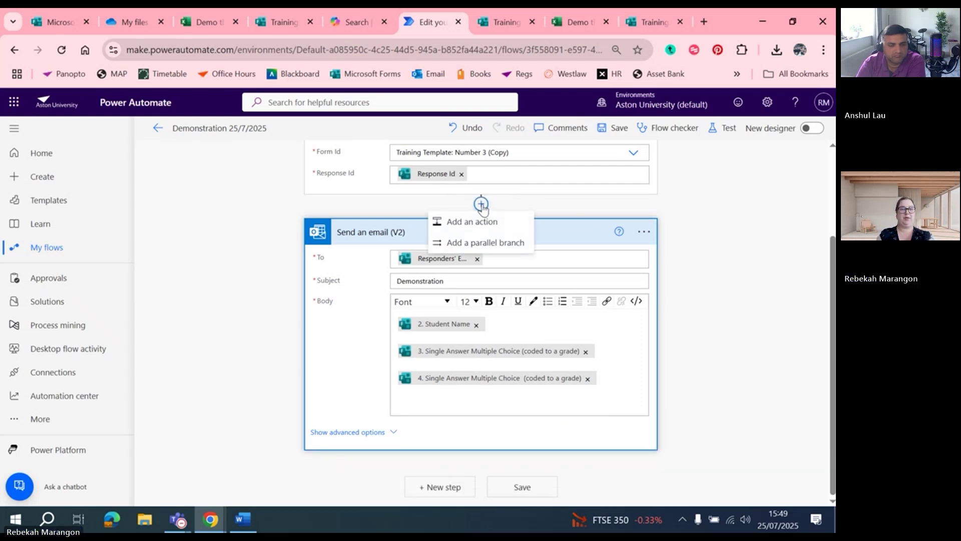
pyautogui.click(481, 225)
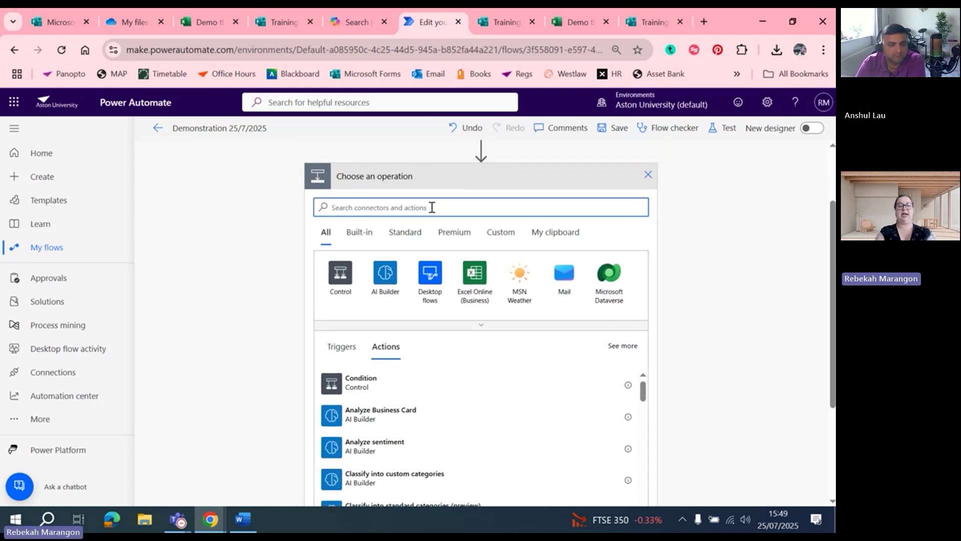
pyautogui.write('Add a row')
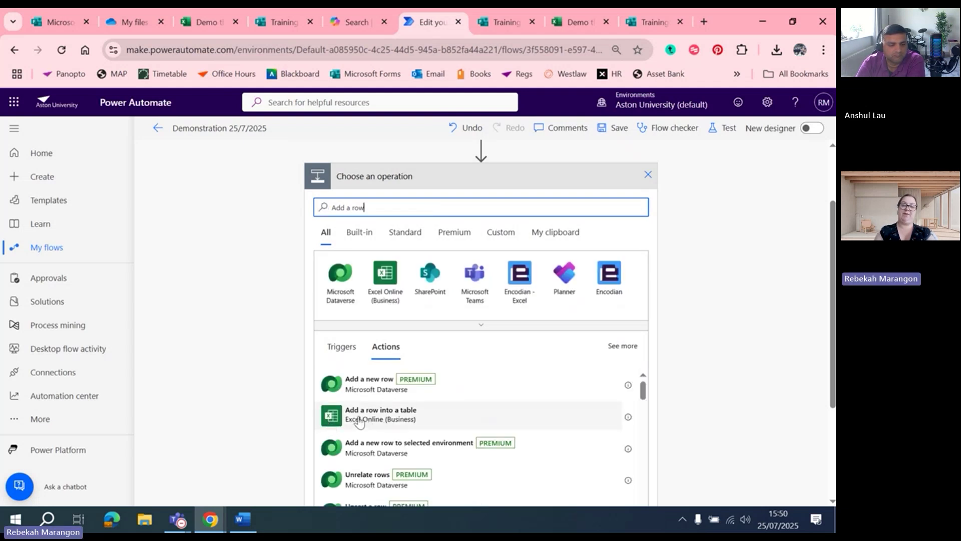
pyautogui.click(397, 420)
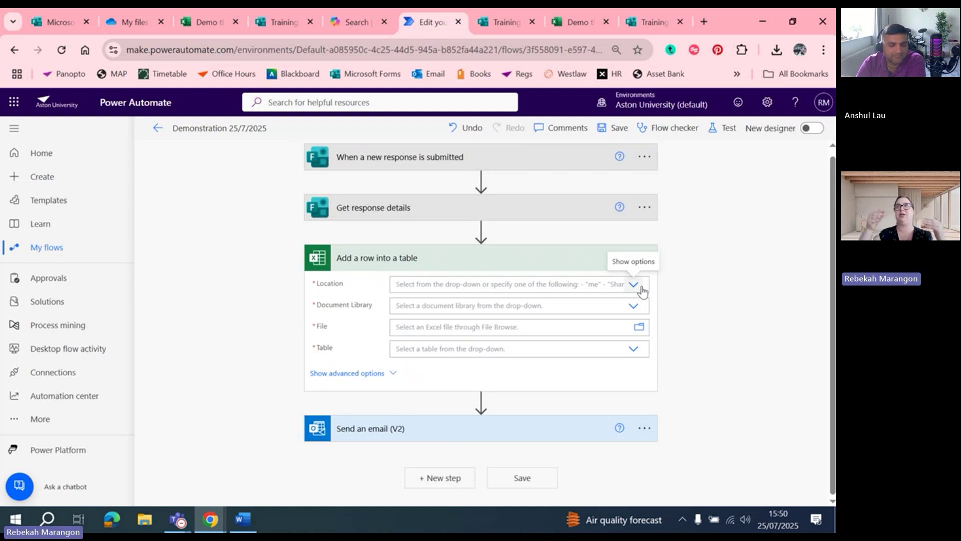
# Point Add a row into a table at OneDrive for Business, the OneDrive library and Demo three (2).xlsx
pyautogui.click(634, 284)
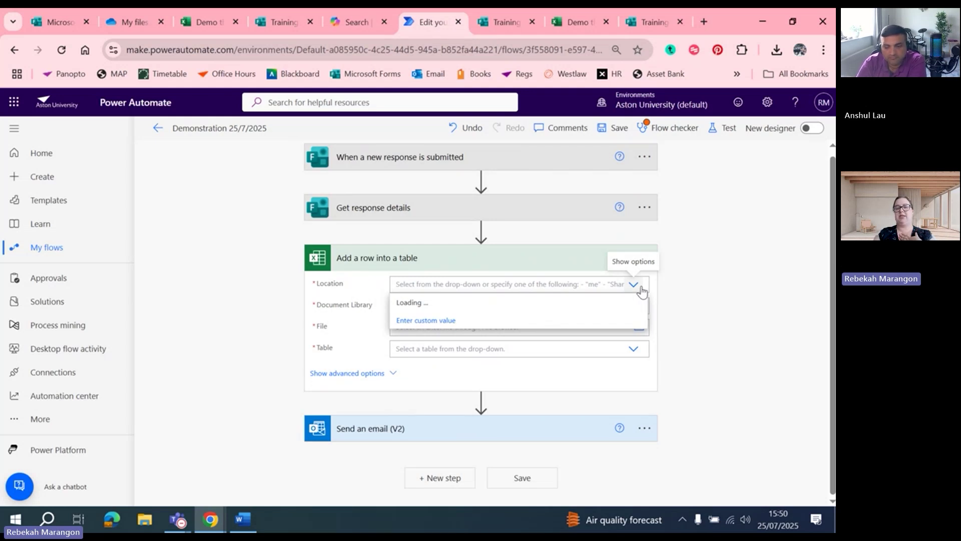
pyautogui.click(541, 303)
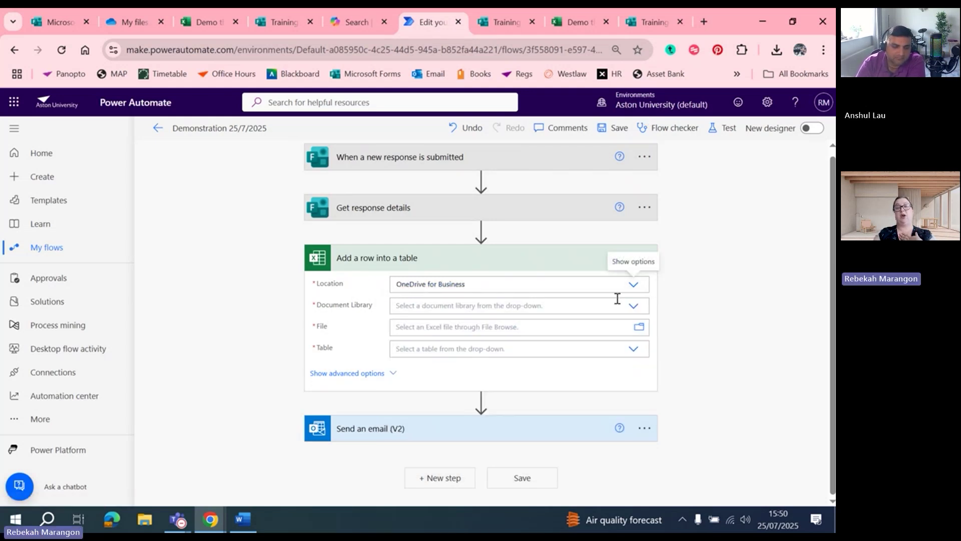
pyautogui.click(635, 306)
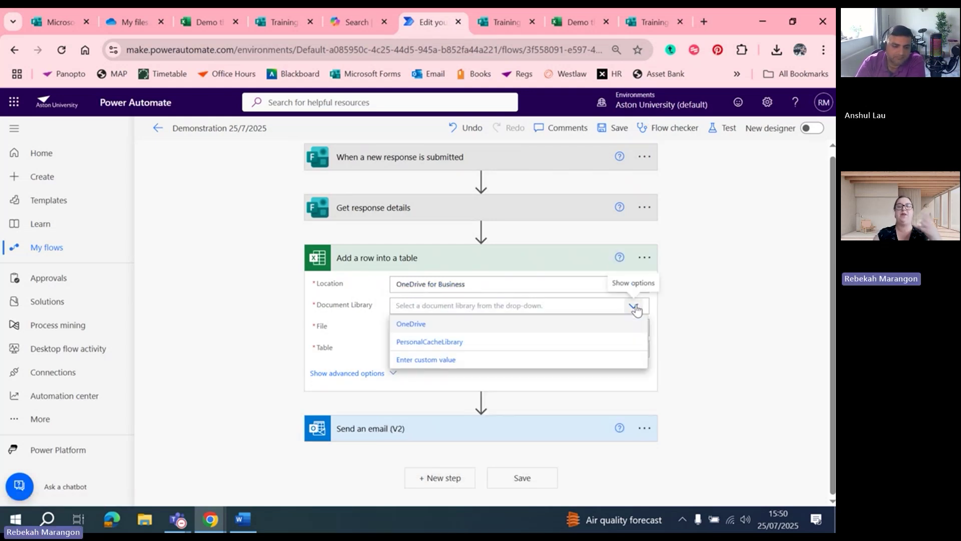
pyautogui.click(420, 326)
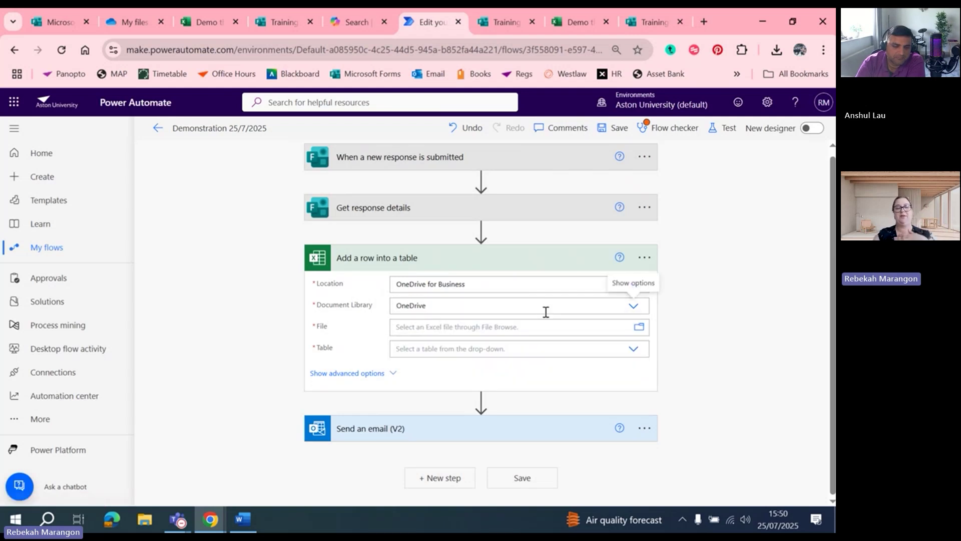
pyautogui.click(639, 329)
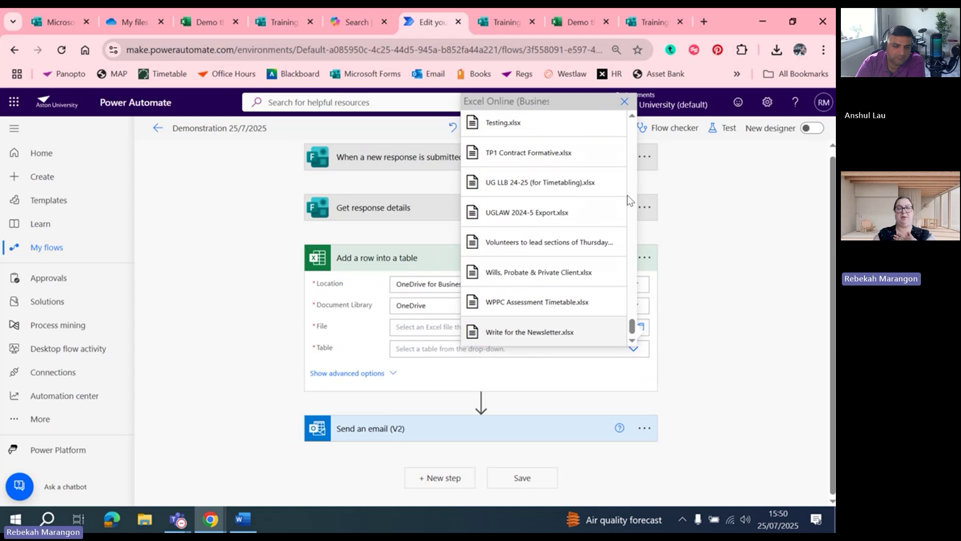
pyautogui.moveTo(631, 322); pyautogui.dragTo(618, 244)
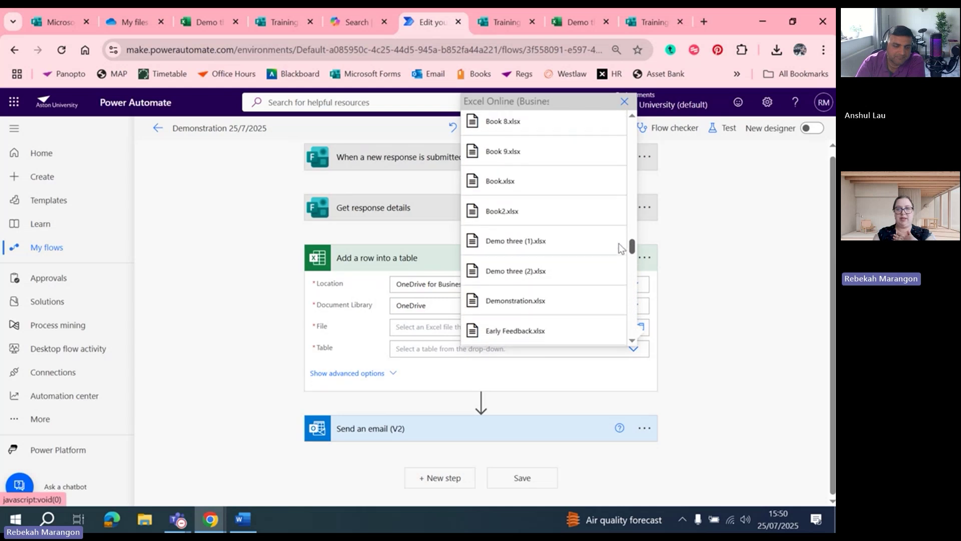
pyautogui.click(508, 277)
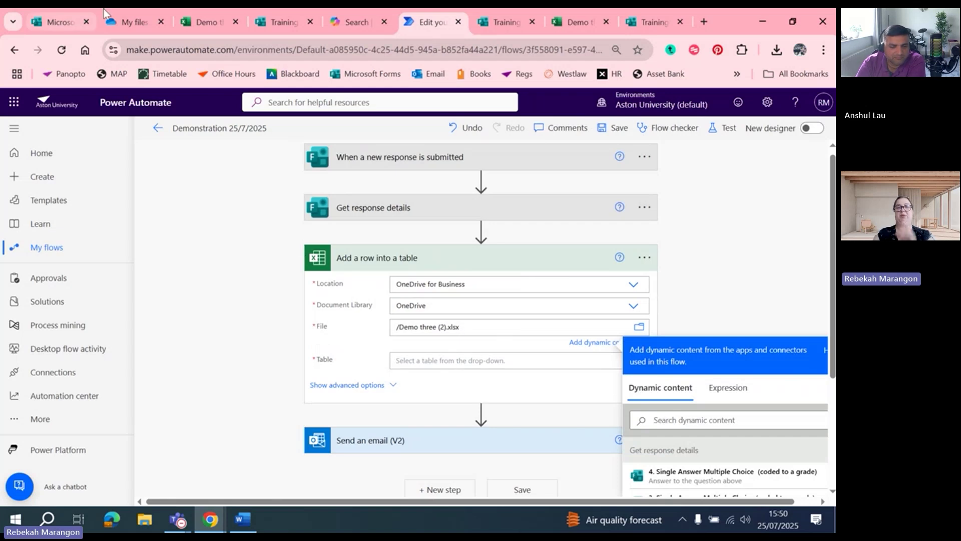
# Check in the Demo three (2) workbook that the marking table is named Table1
pyautogui.click(194, 23)
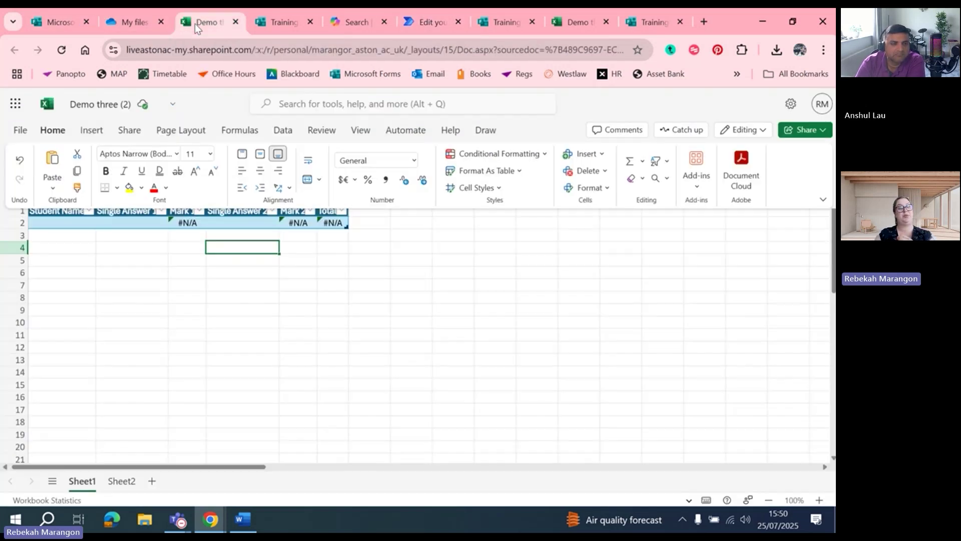
pyautogui.click(68, 222)
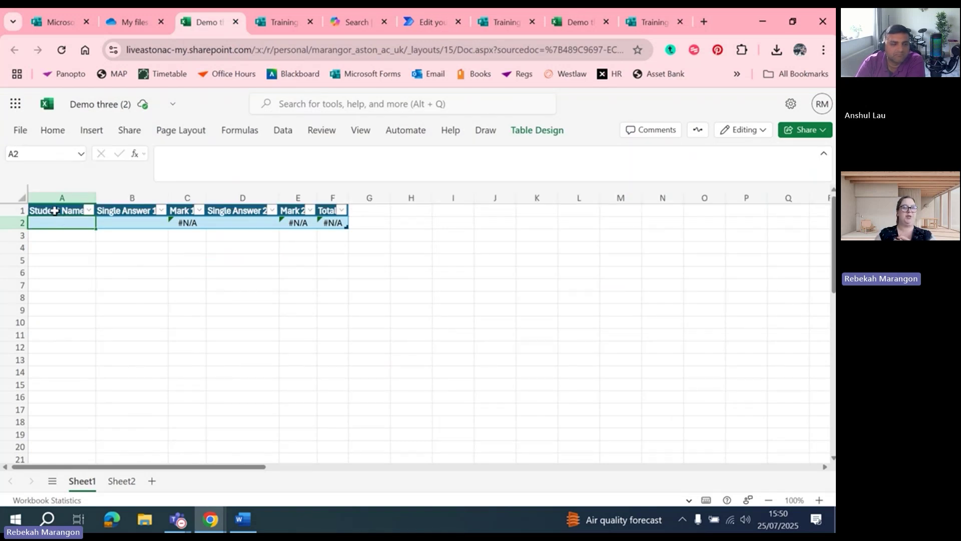
pyautogui.click(96, 131)
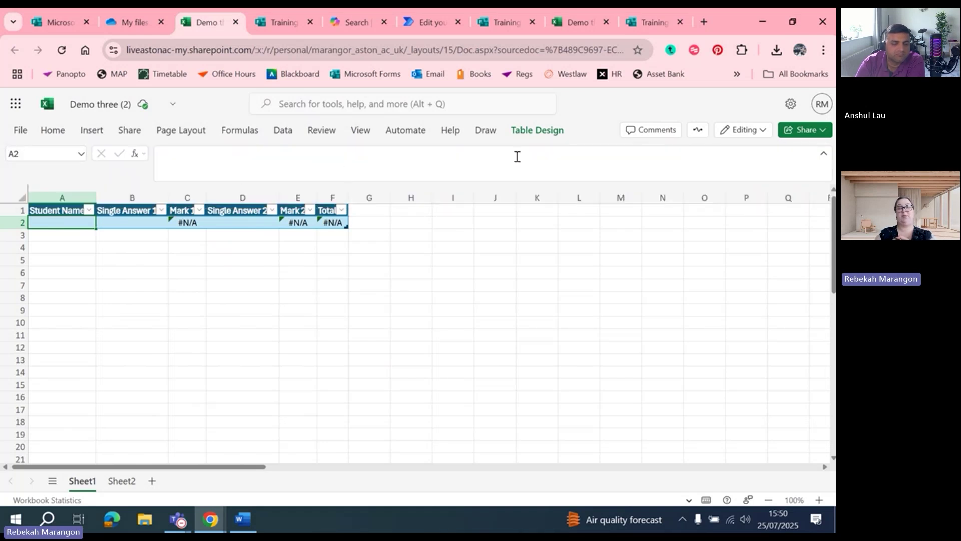
pyautogui.click(526, 134)
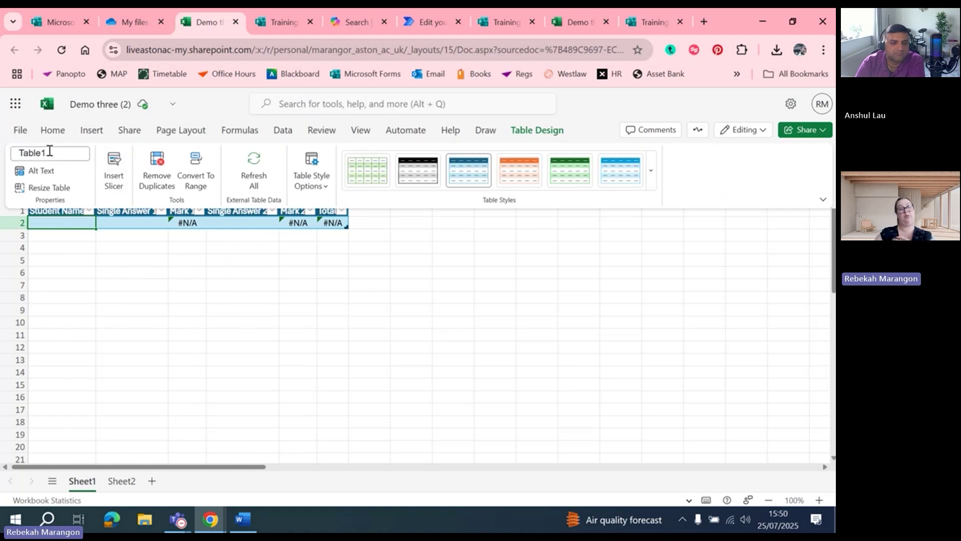
pyautogui.click(430, 19)
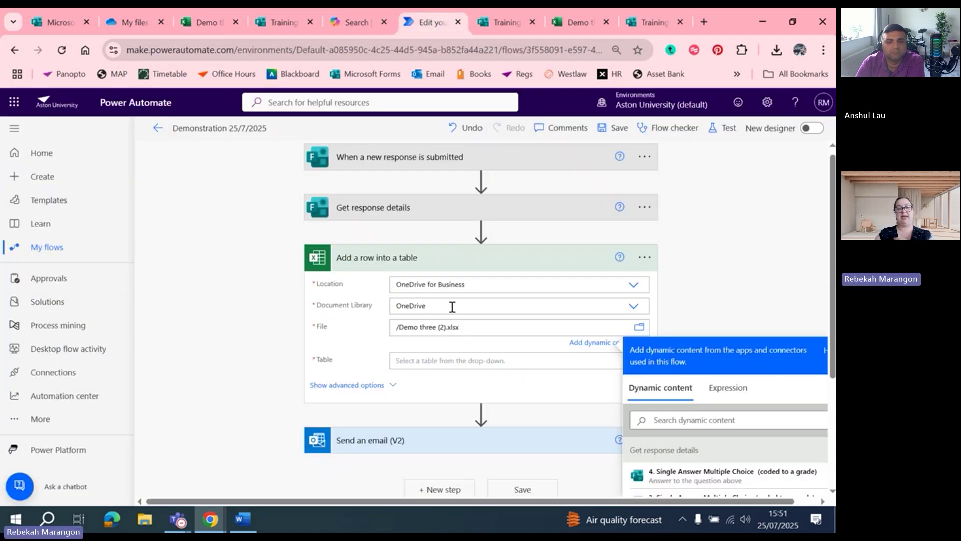
# Select Table1 and map Student Name and the question 3 and 4 answers into its columns
pyautogui.click(632, 356)
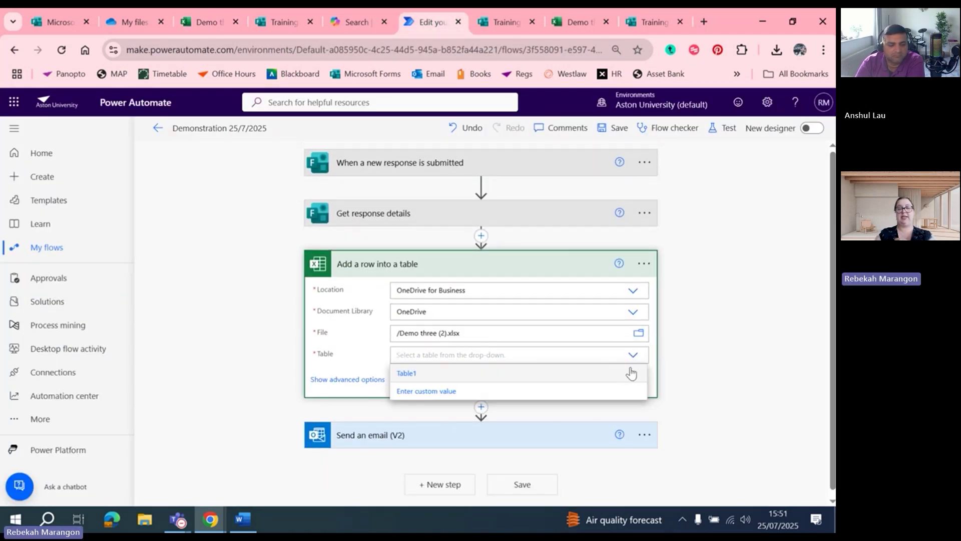
pyautogui.click(418, 374)
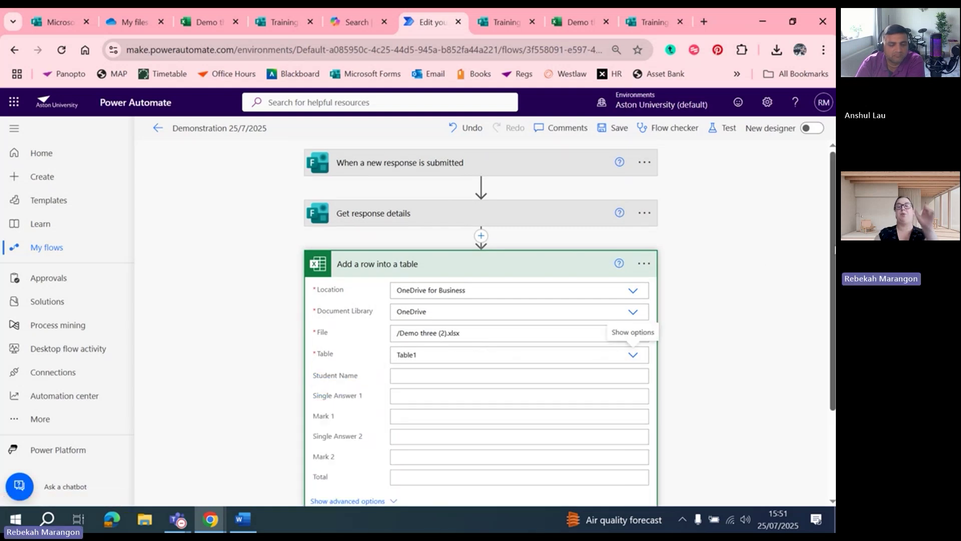
pyautogui.moveTo(834, 249); pyautogui.dragTo(834, 299)
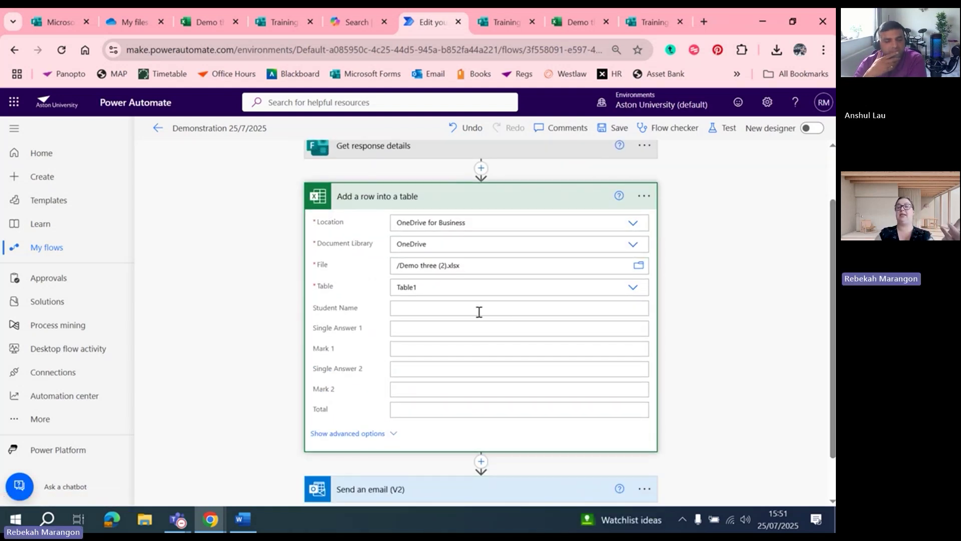
pyautogui.click(477, 310)
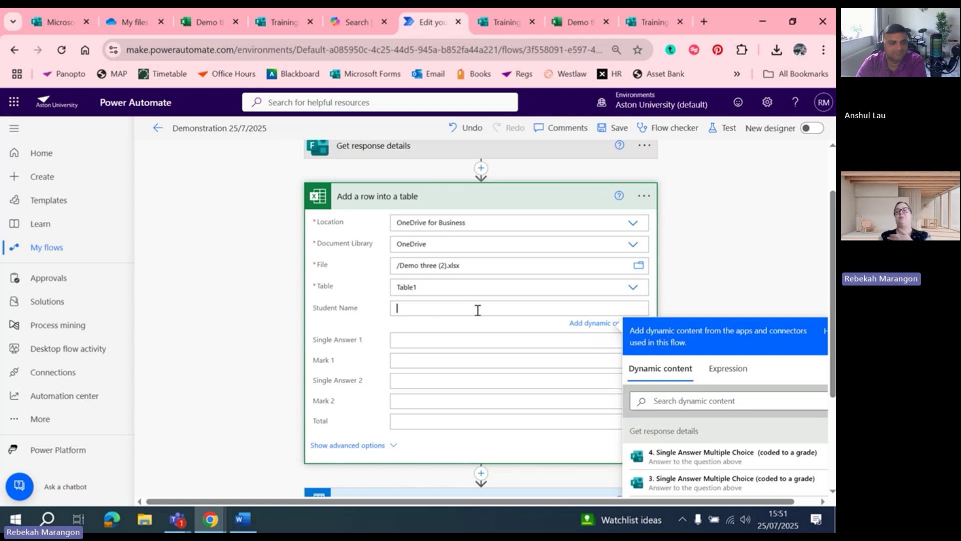
pyautogui.moveTo(831, 272); pyautogui.dragTo(833, 324)
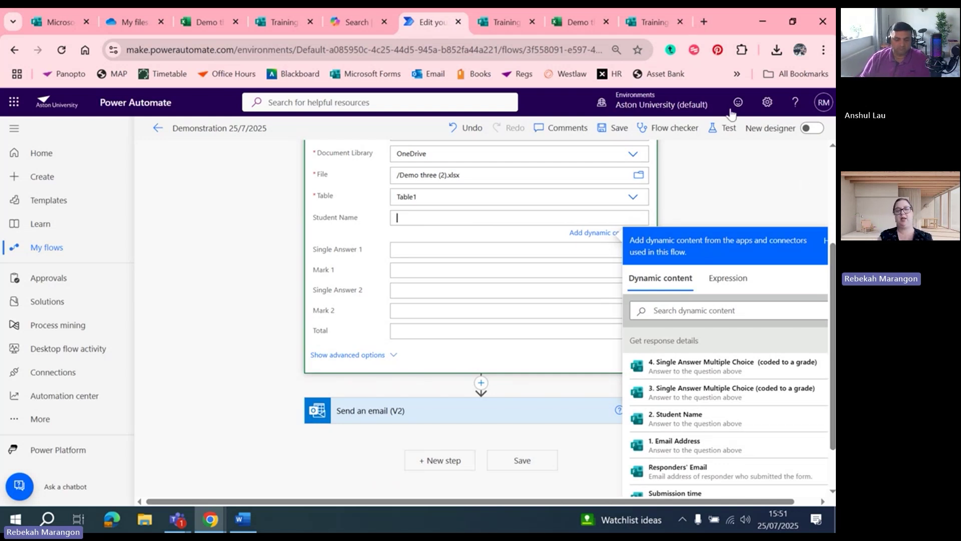
pyautogui.click(684, 418)
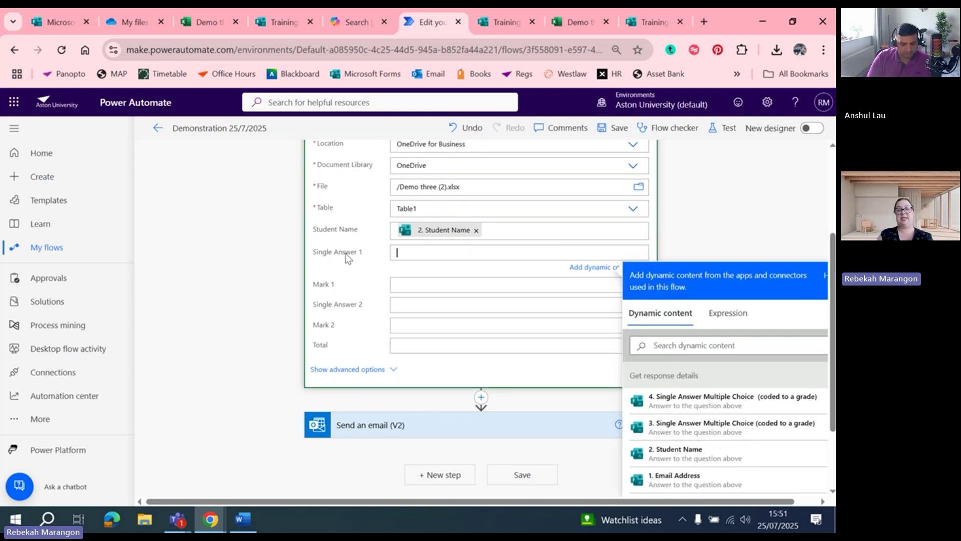
pyautogui.click(715, 429)
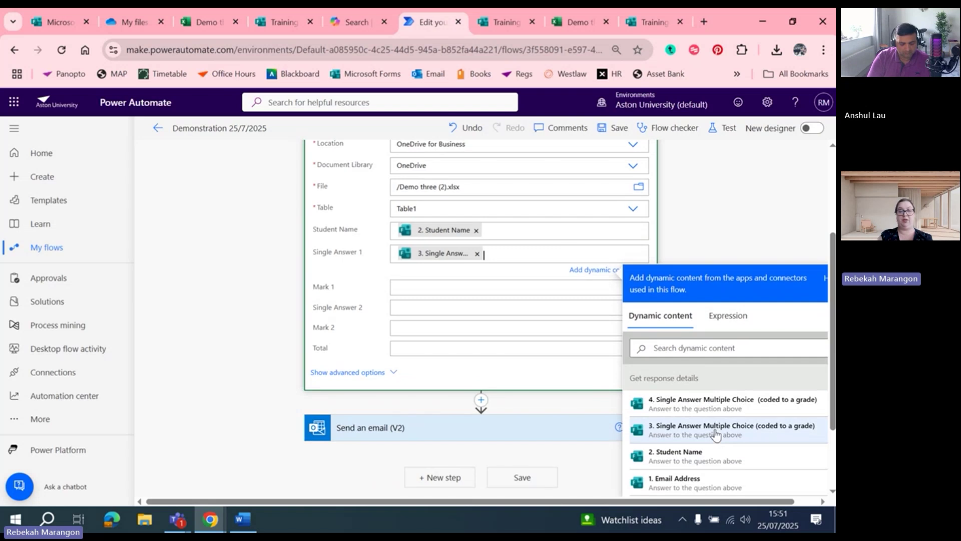
pyautogui.click(395, 286)
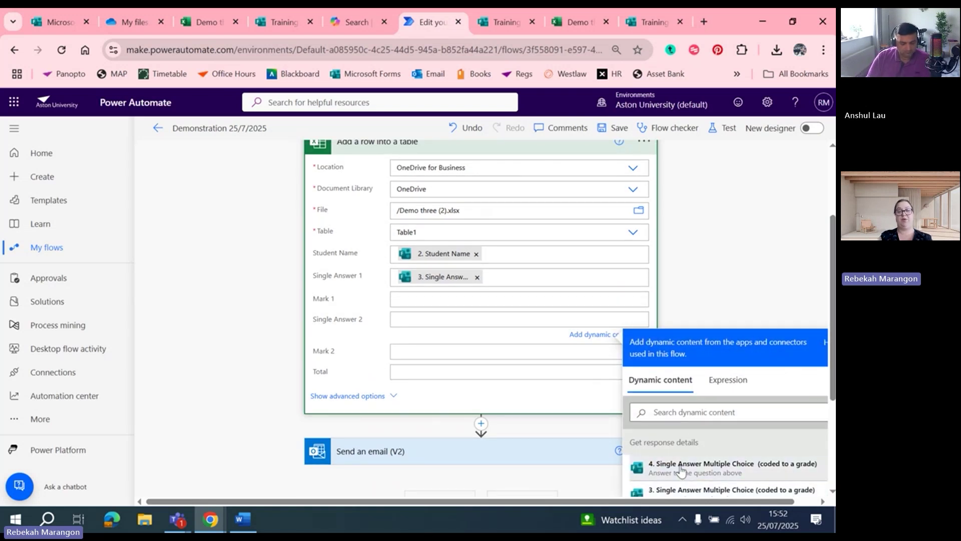
pyautogui.click(710, 466)
pyautogui.click(785, 220)
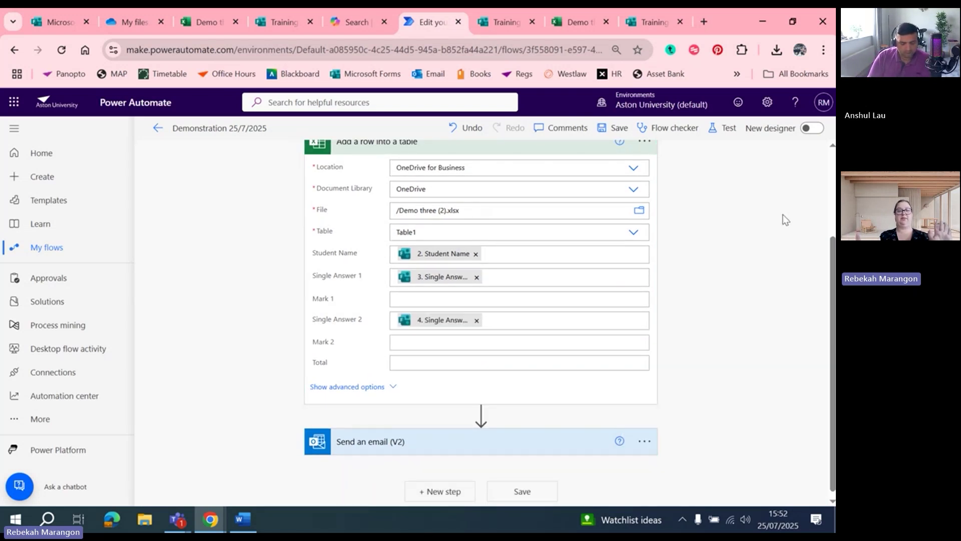
# Save the flow, start a manual test, and open the duplicated form's designer
pyautogui.click(619, 128)
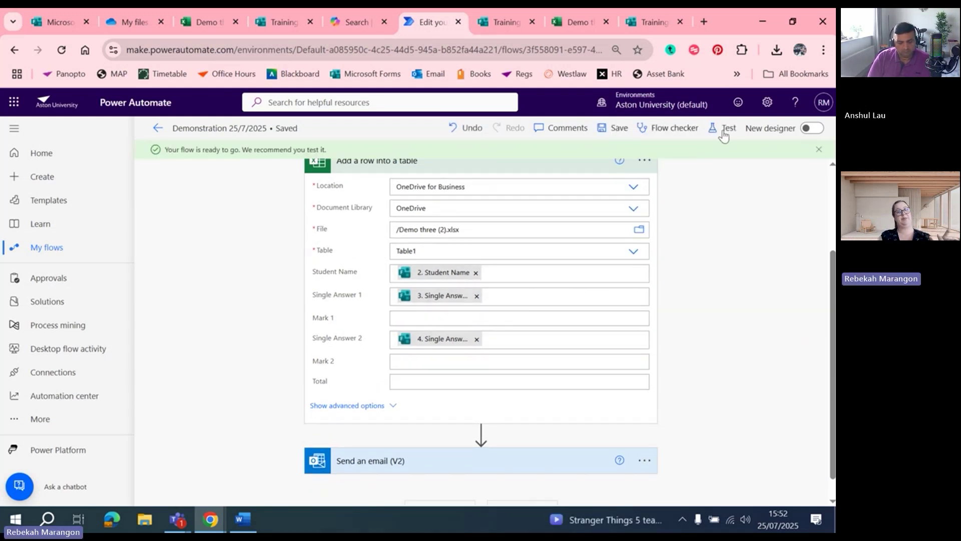
pyautogui.click(724, 131)
pyautogui.click(671, 160)
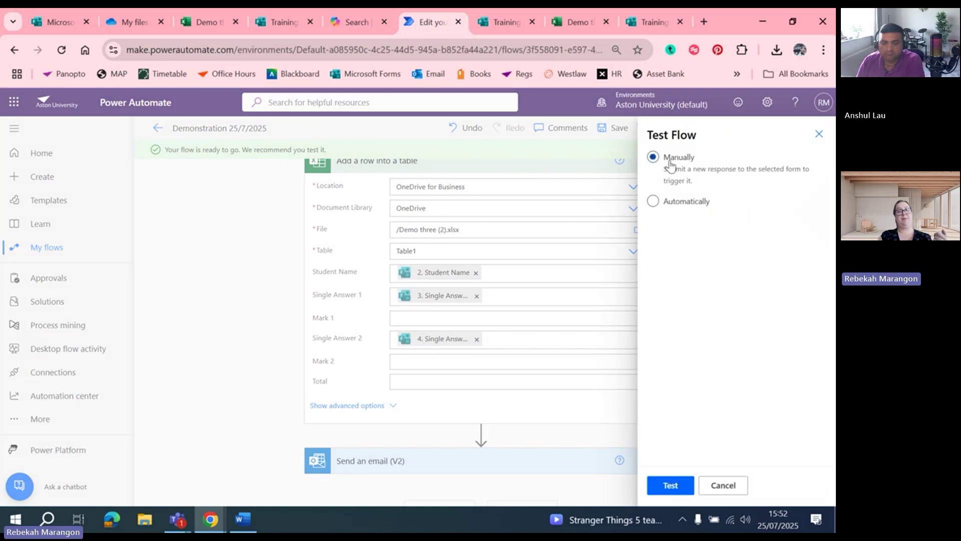
pyautogui.click(671, 486)
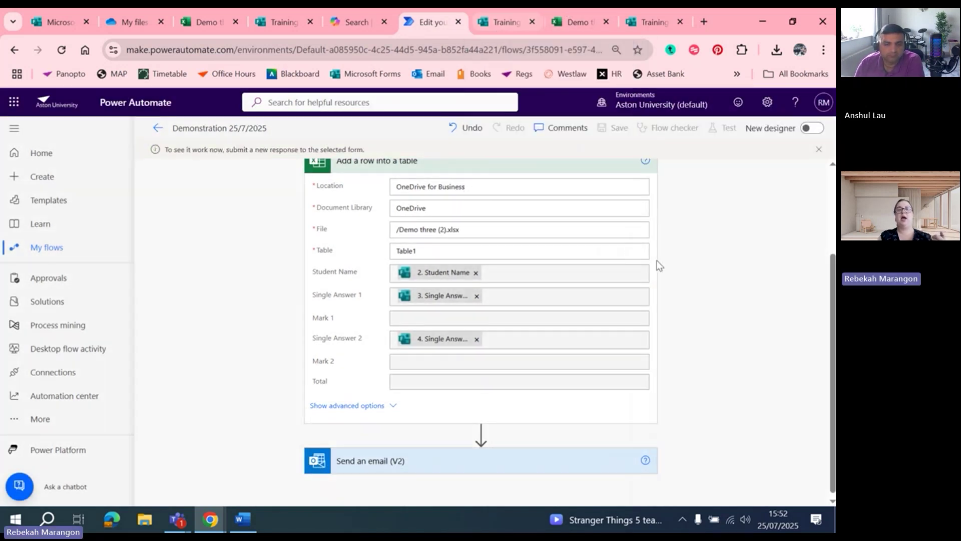
pyautogui.scroll(3, 801, 325)
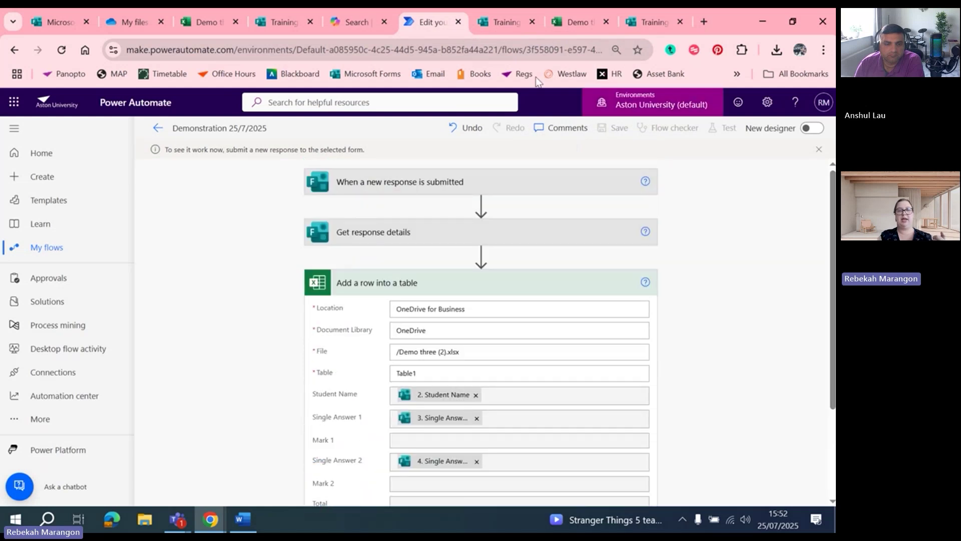
pyautogui.click(501, 21)
pyautogui.click(648, 21)
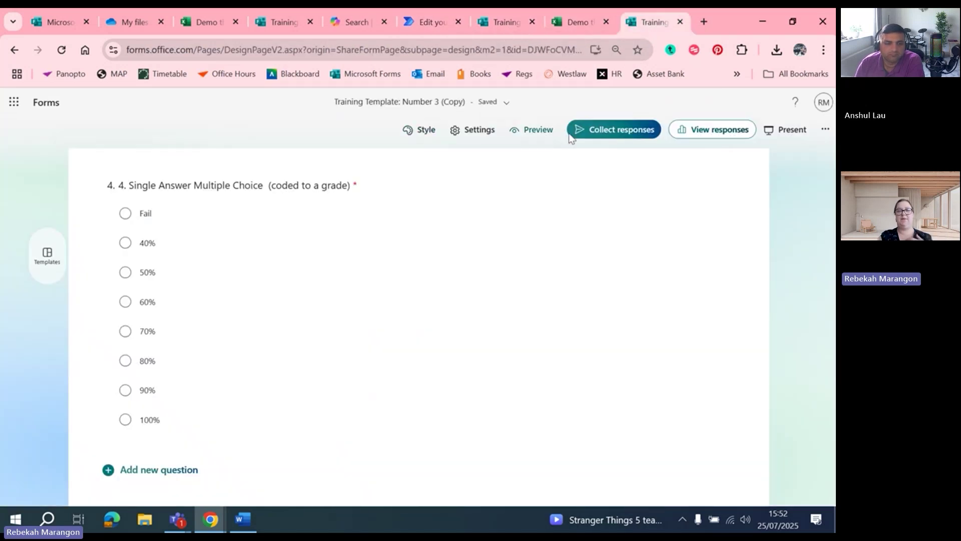
# Preview the form and enter an e-mail address and the student name Test
pyautogui.click(584, 133)
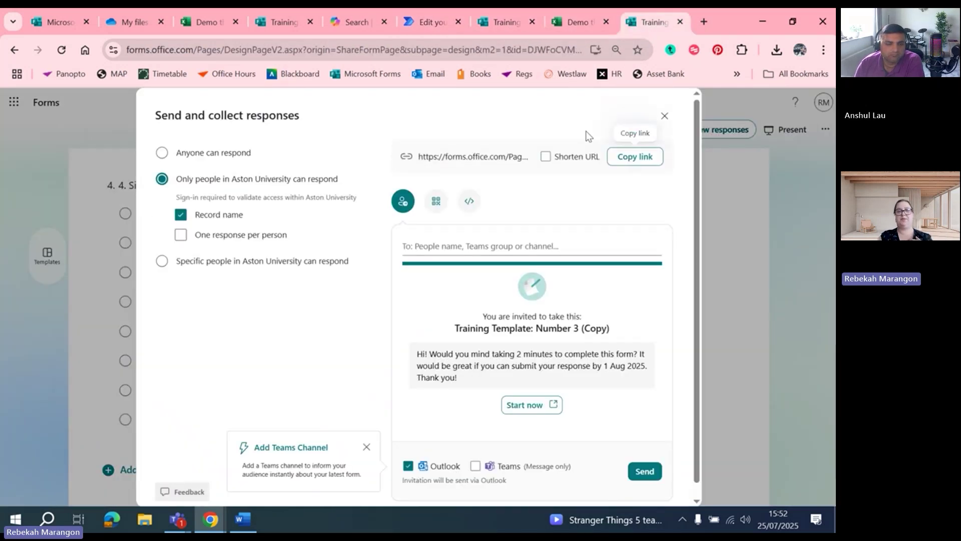
pyautogui.click(664, 116)
pyautogui.click(538, 129)
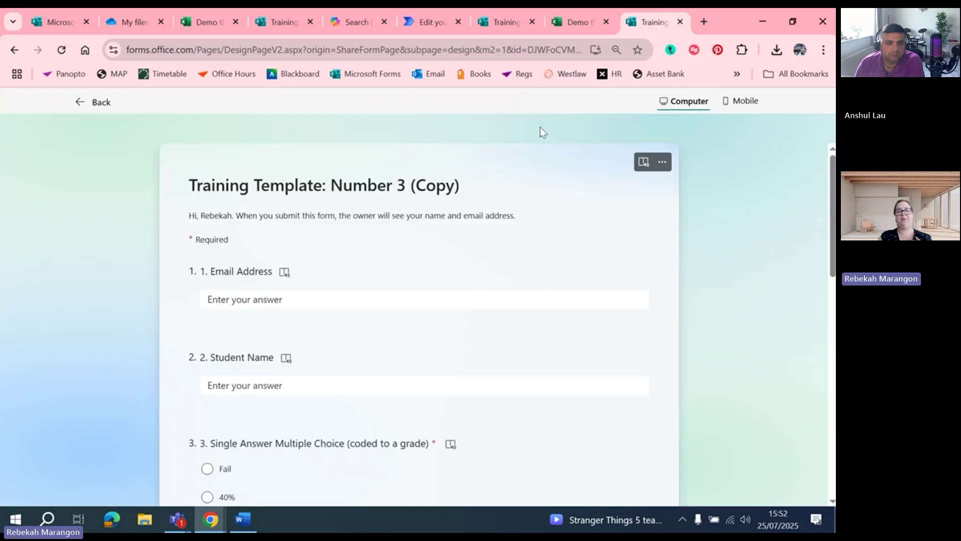
pyautogui.click(292, 297)
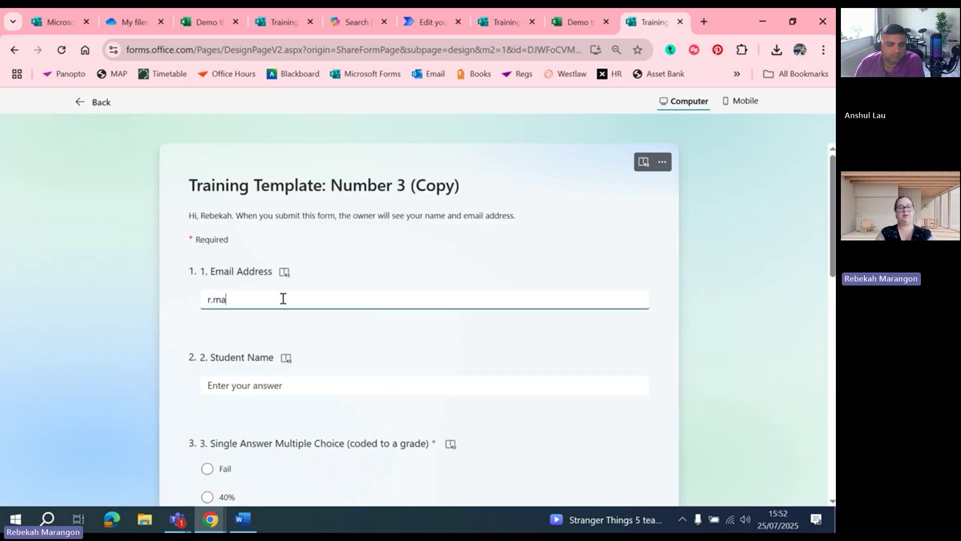
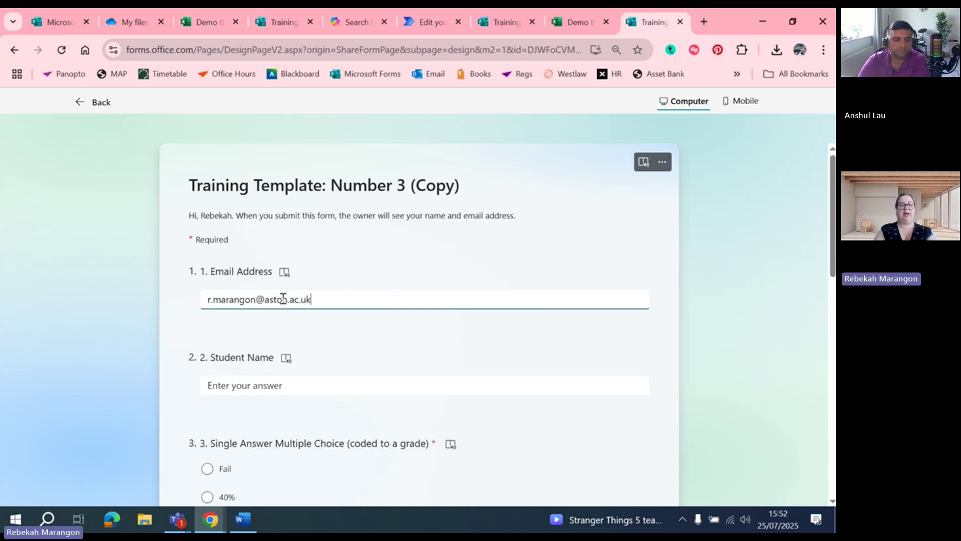
pyautogui.click(241, 393)
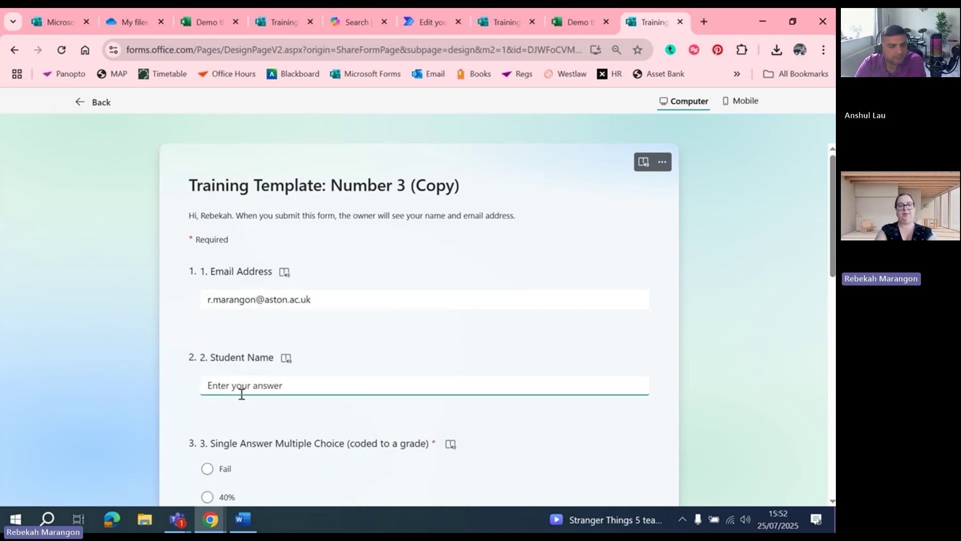
pyautogui.write('Test')
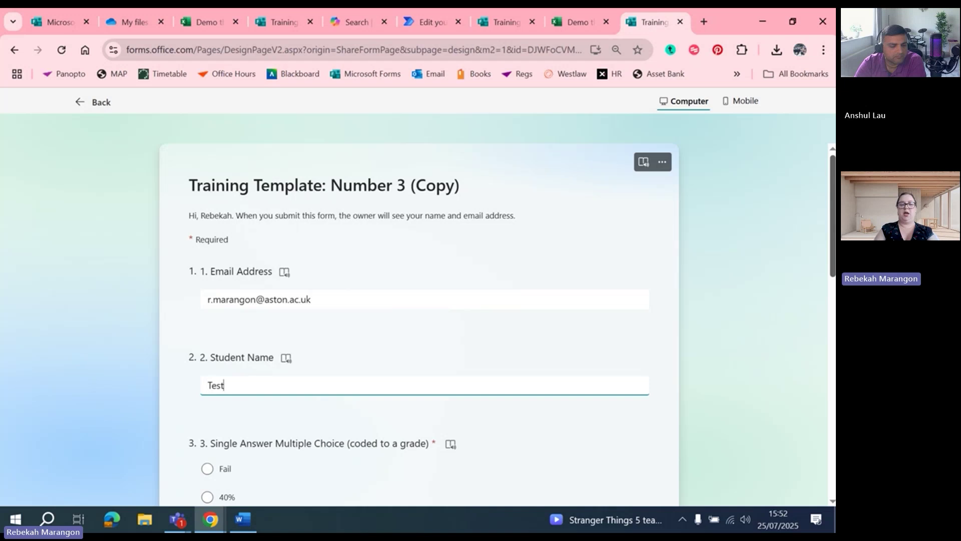
# Answer question 3 with 50% and question 4 with 80%, then submit the response
pyautogui.scroll(-7, 419, 320)
pyautogui.scroll(2, 419, 321)
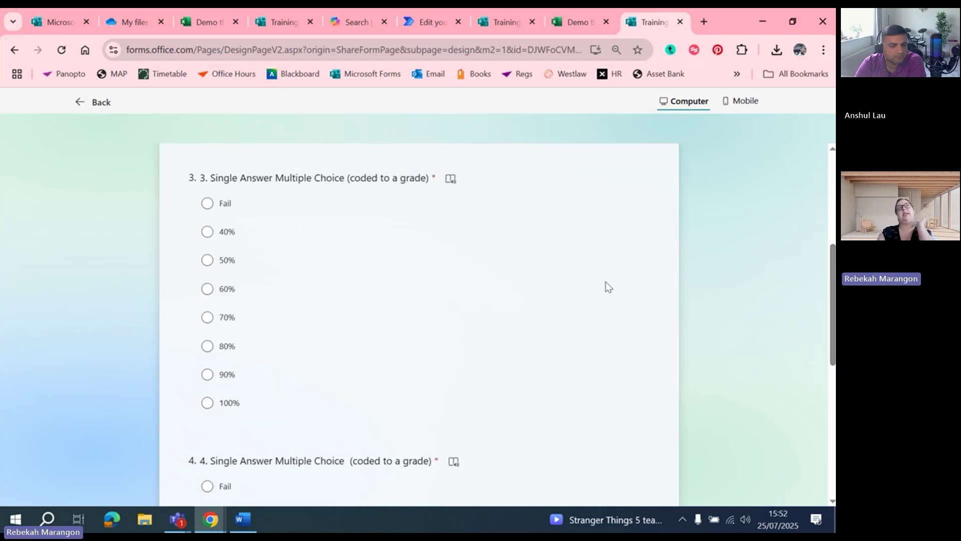
pyautogui.click(207, 261)
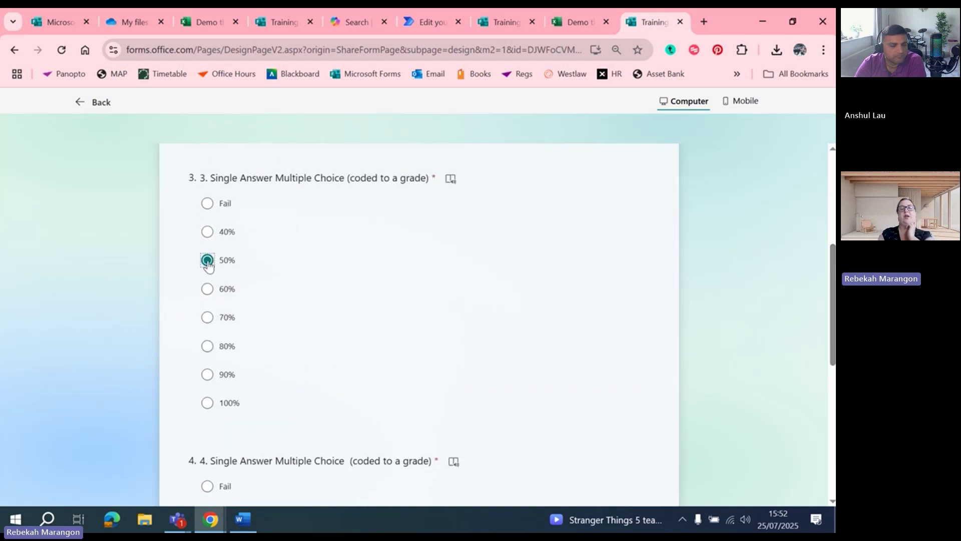
pyautogui.scroll(-4, 818, 344)
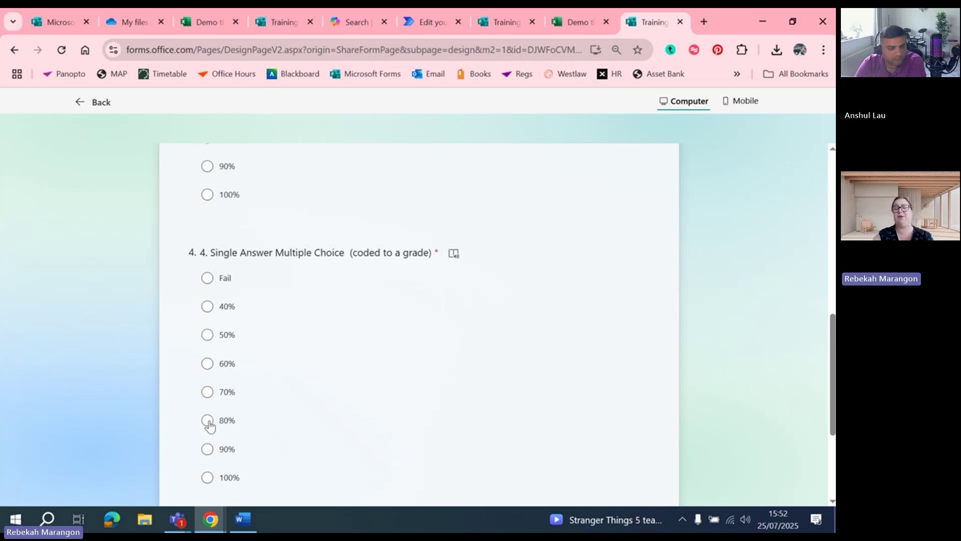
pyautogui.click(208, 422)
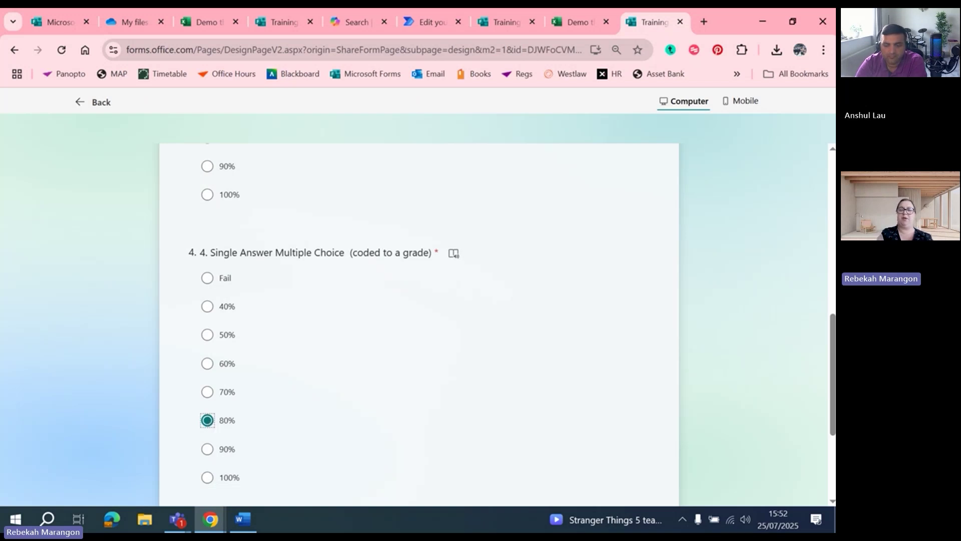
pyautogui.scroll(-3, 755, 421)
pyautogui.click(227, 357)
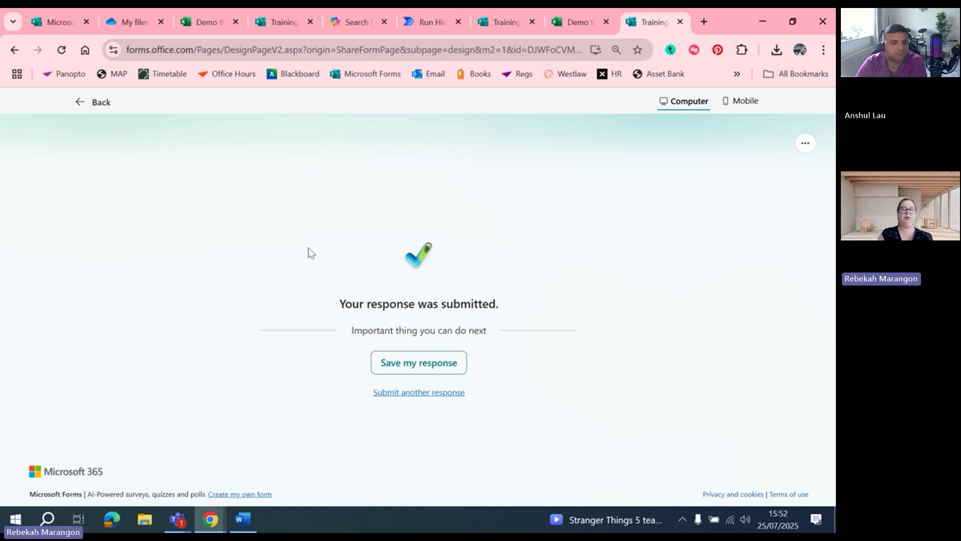
pyautogui.click(209, 20)
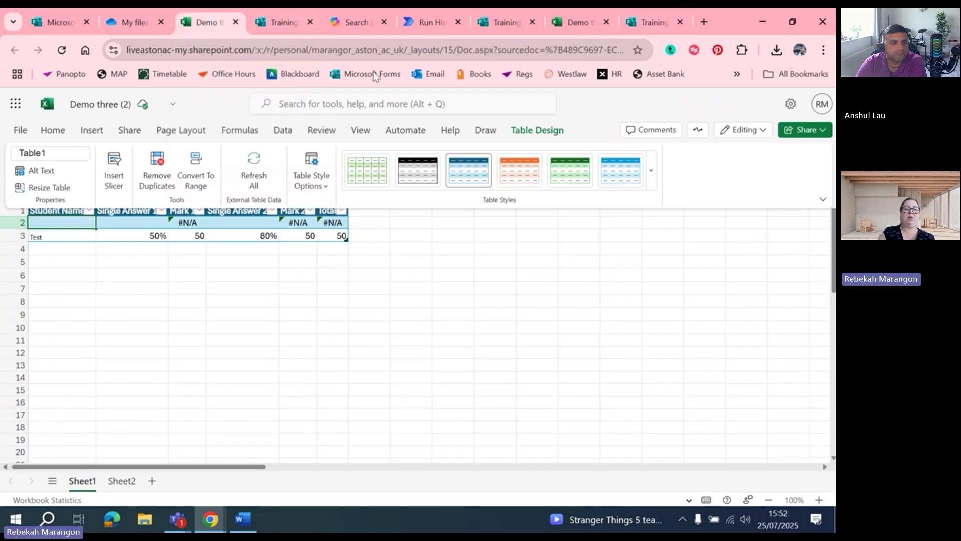
pyautogui.click(65, 244)
pyautogui.click(341, 239)
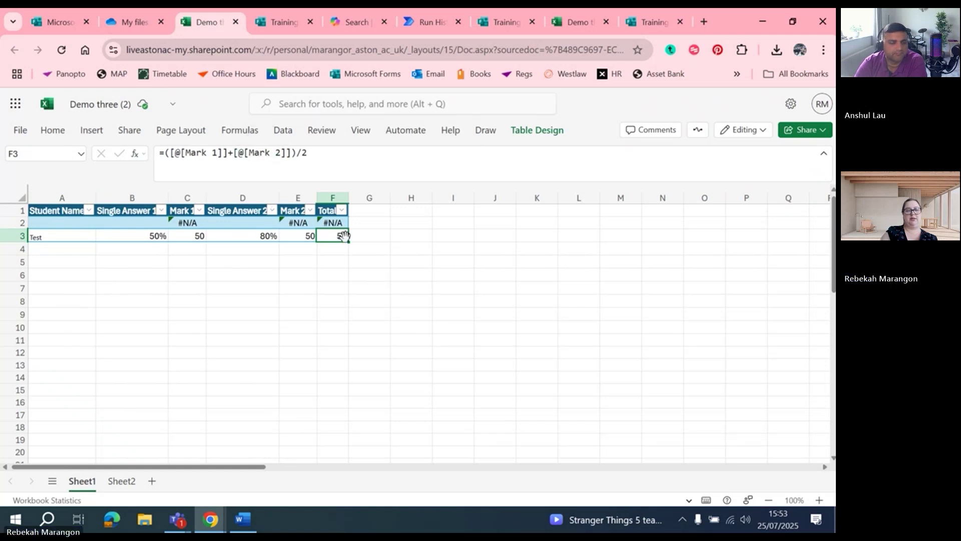
pyautogui.click(305, 234)
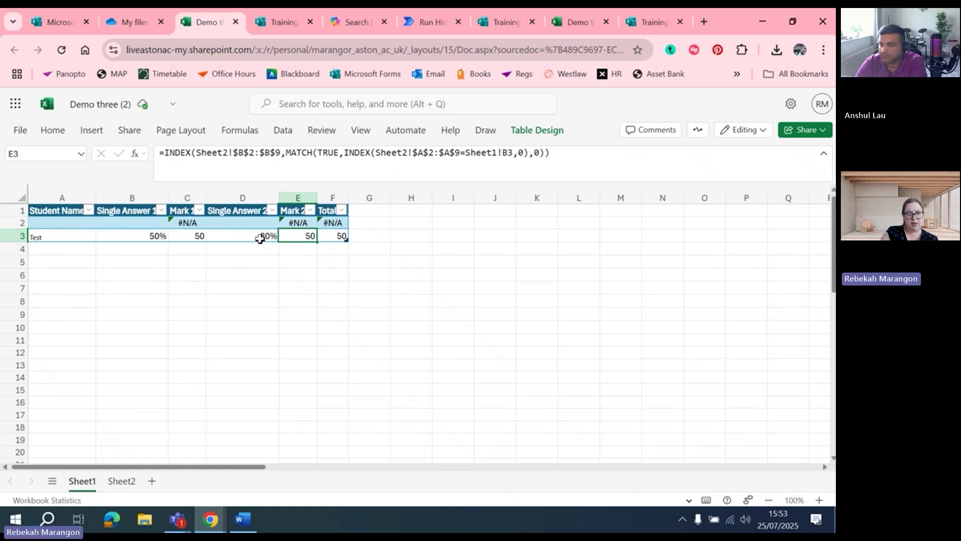
pyautogui.click(129, 481)
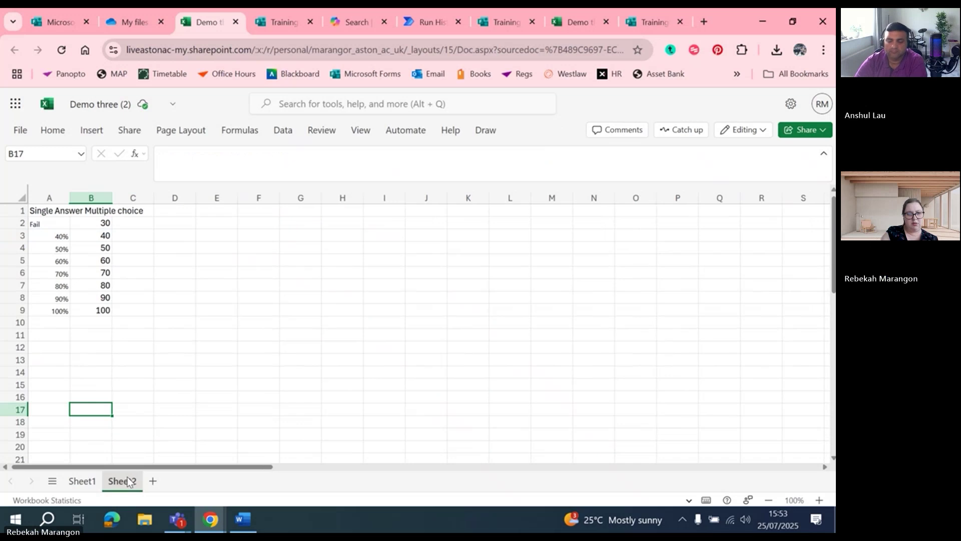
pyautogui.click(80, 284)
pyautogui.click(56, 286)
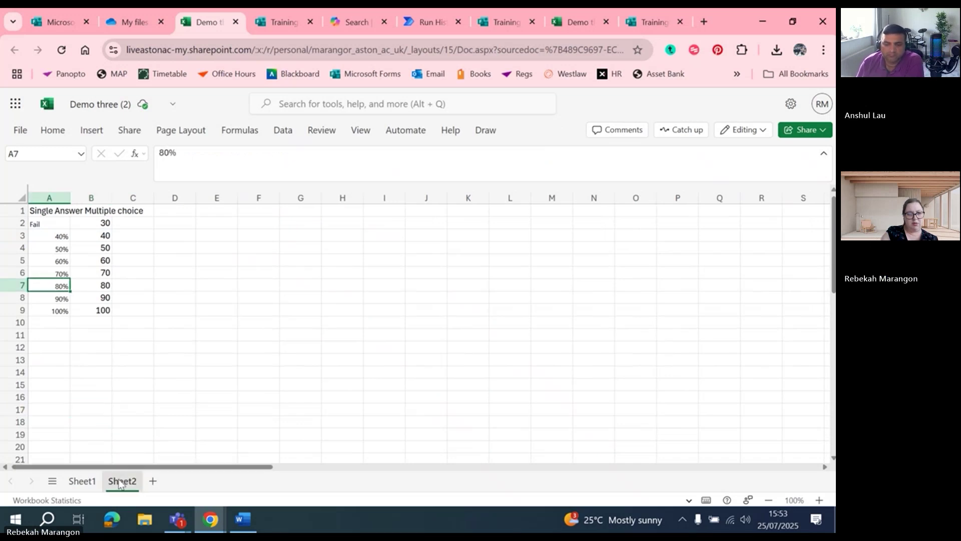
pyautogui.click(85, 482)
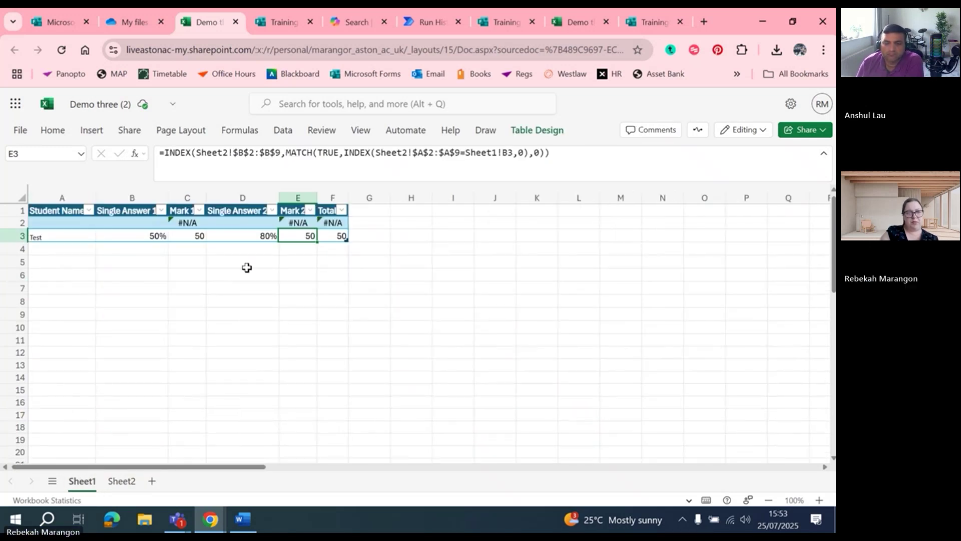
pyautogui.click(237, 236)
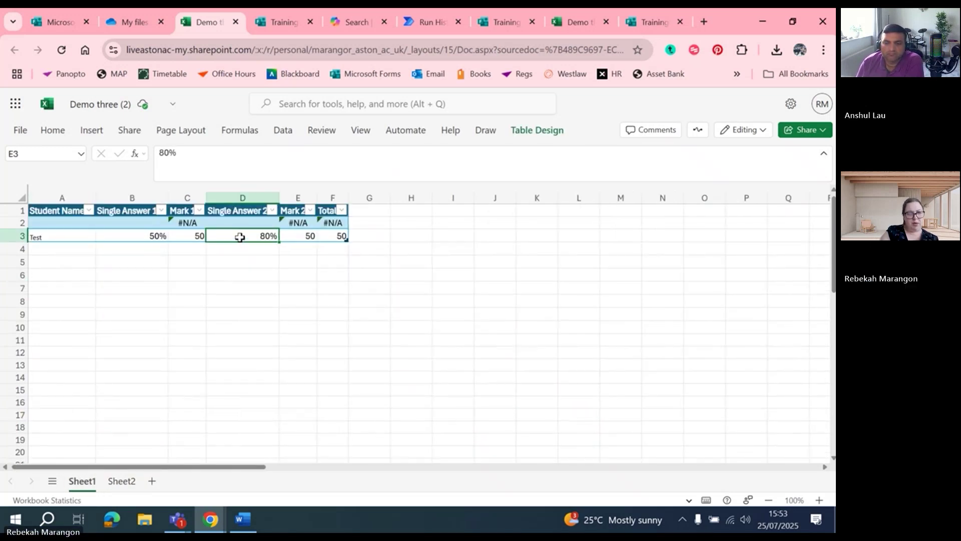
pyautogui.click(309, 236)
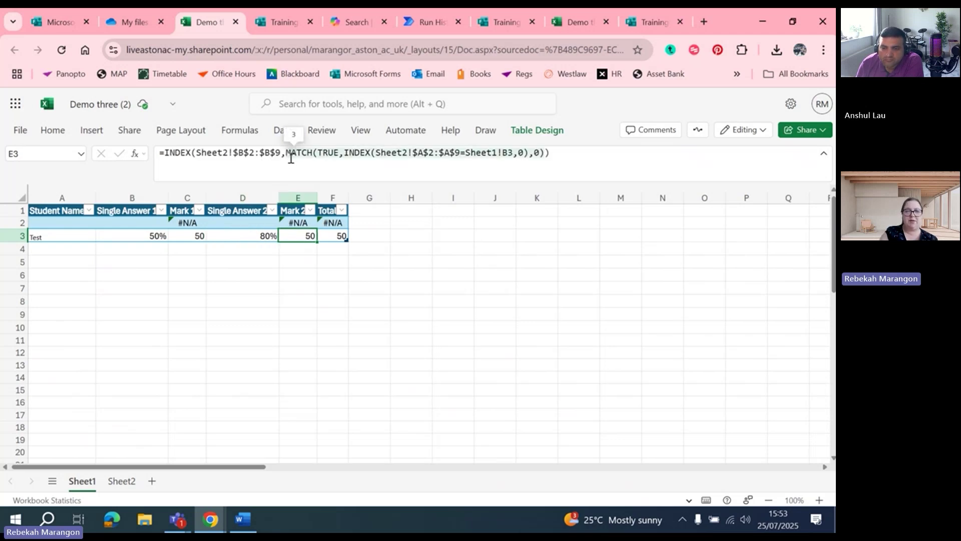
pyautogui.click(299, 223)
pyautogui.press('Down')
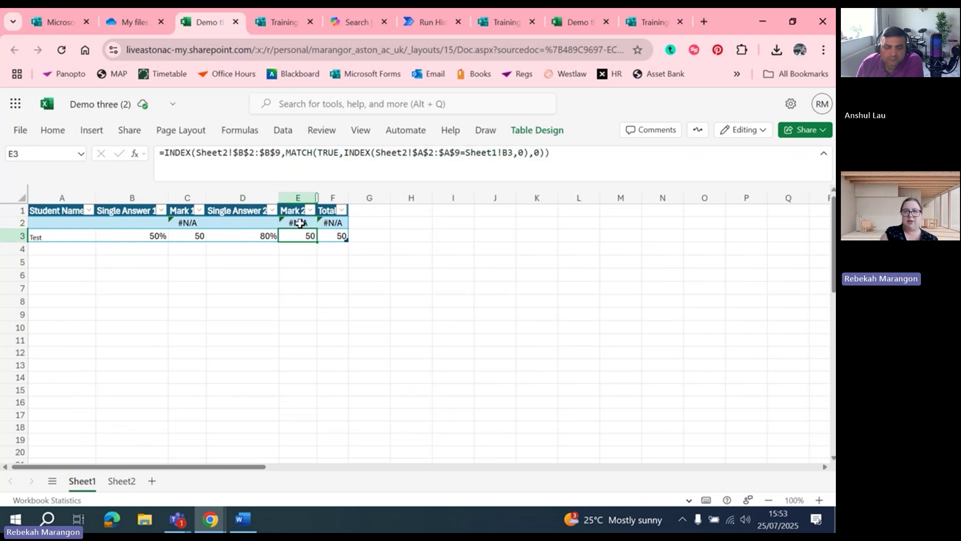
pyautogui.click(299, 223)
pyautogui.press('Down')
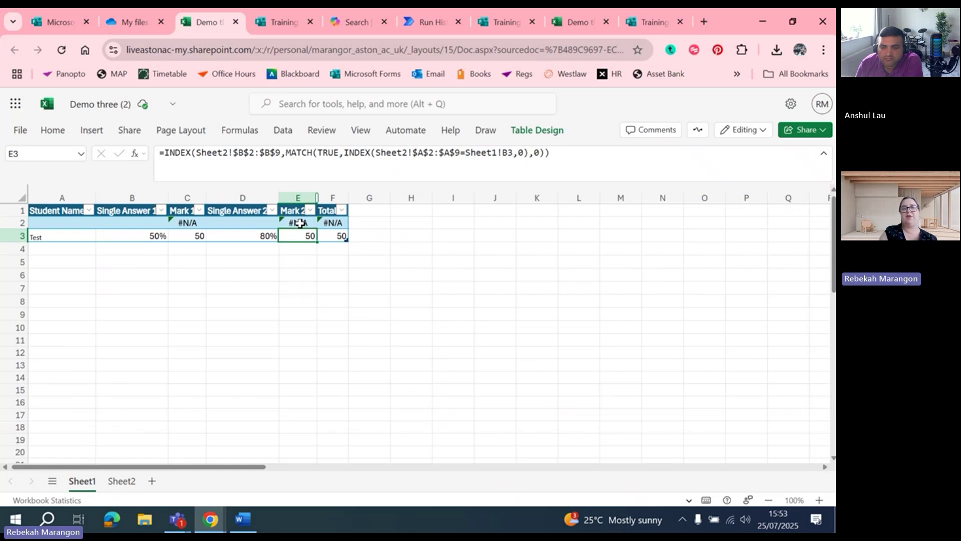
pyautogui.click(293, 222)
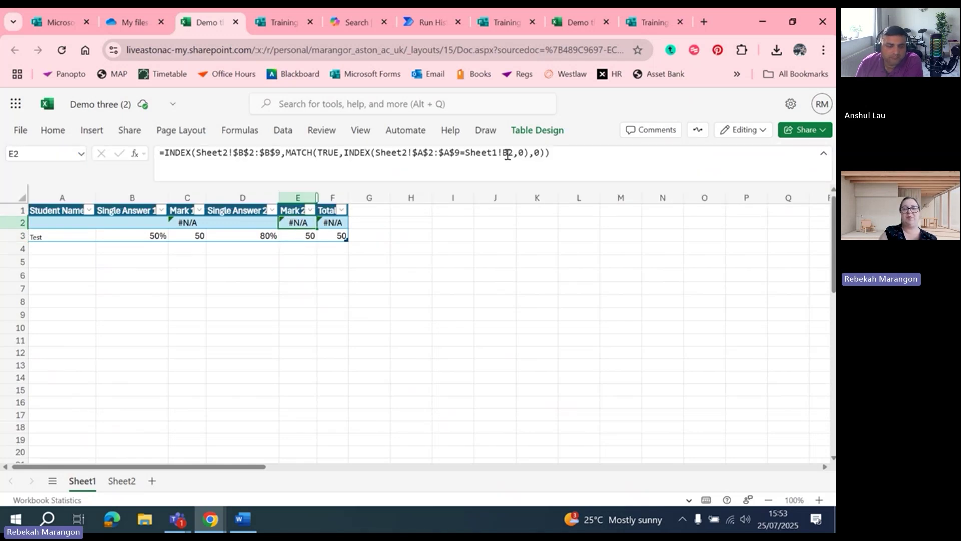
# Change the row 2 Mark 2 formula from Sheet1!B2 to Sheet1!D2 so it recalculates to 80
pyautogui.click(507, 155)
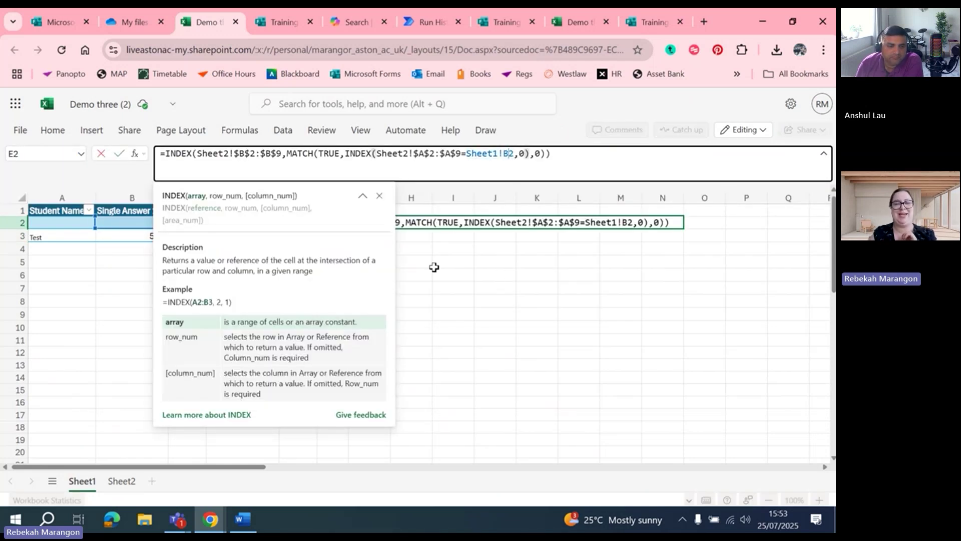
pyautogui.click(119, 237)
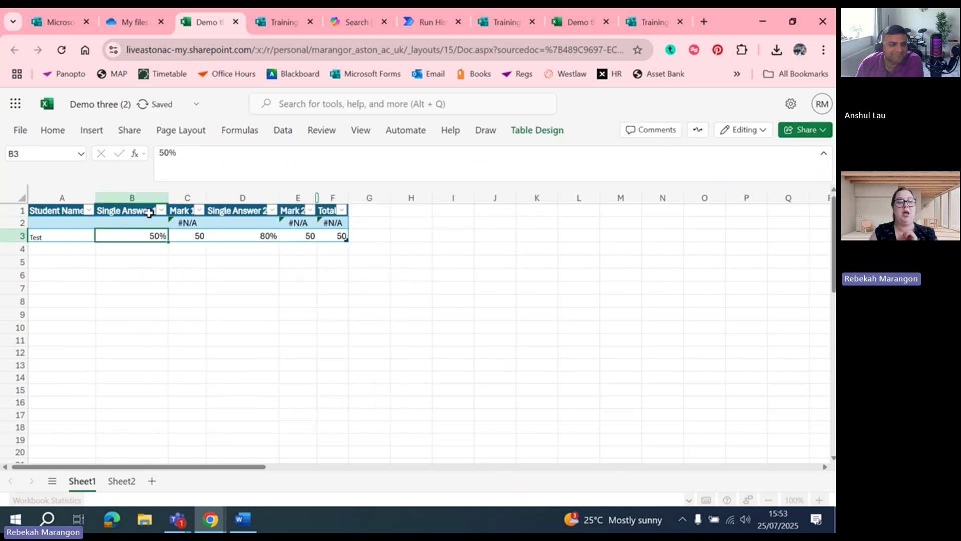
pyautogui.click(295, 222)
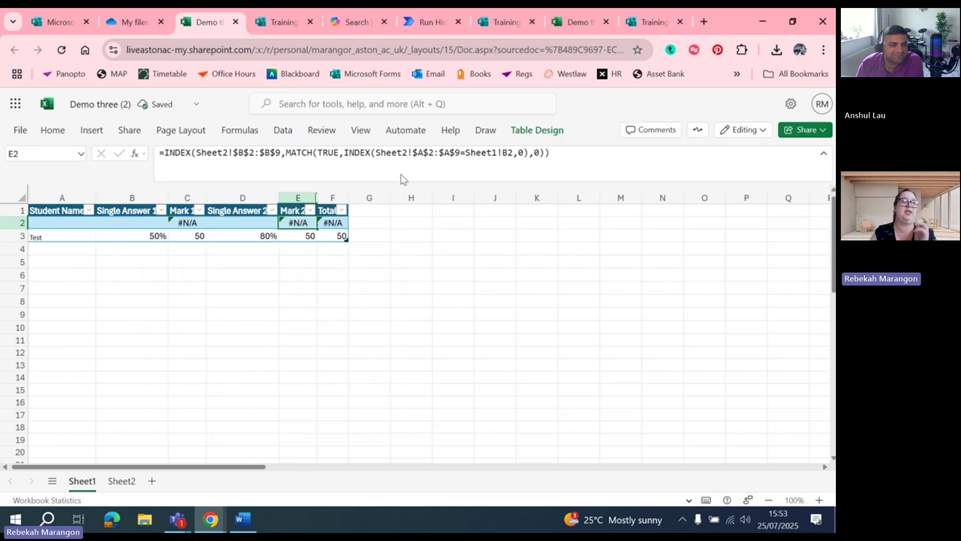
pyautogui.click(509, 152)
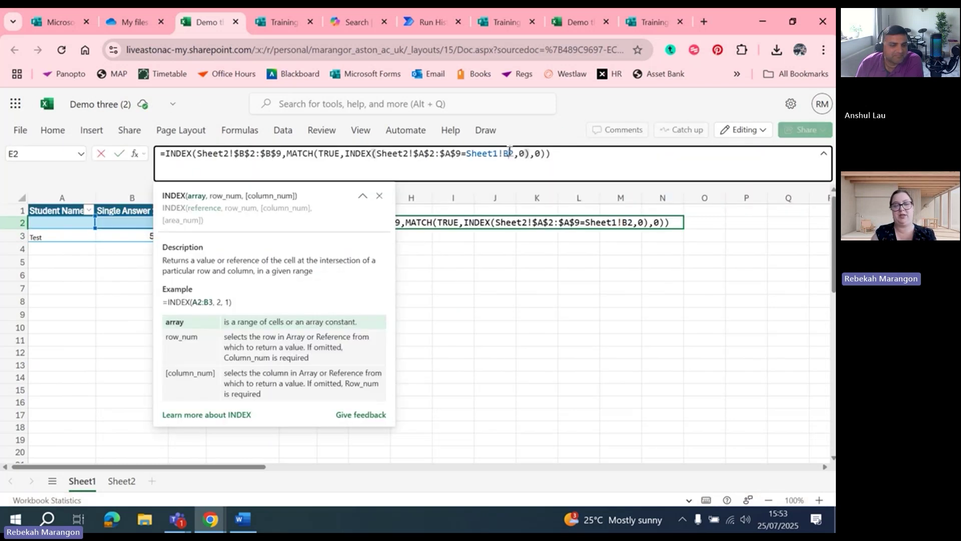
pyautogui.press('BackSpace')
pyautogui.write('D')
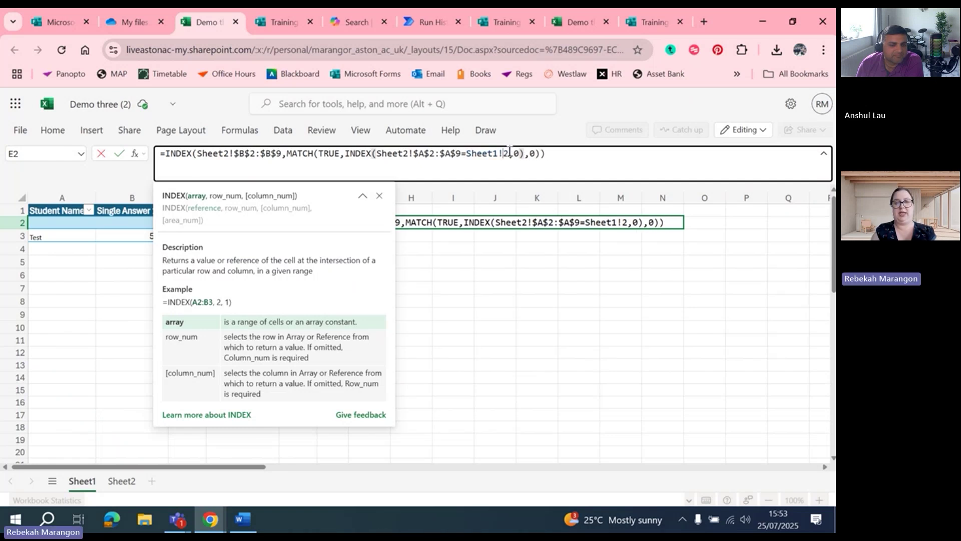
pyautogui.press('Return')
pyautogui.click(508, 151)
pyautogui.press('Return')
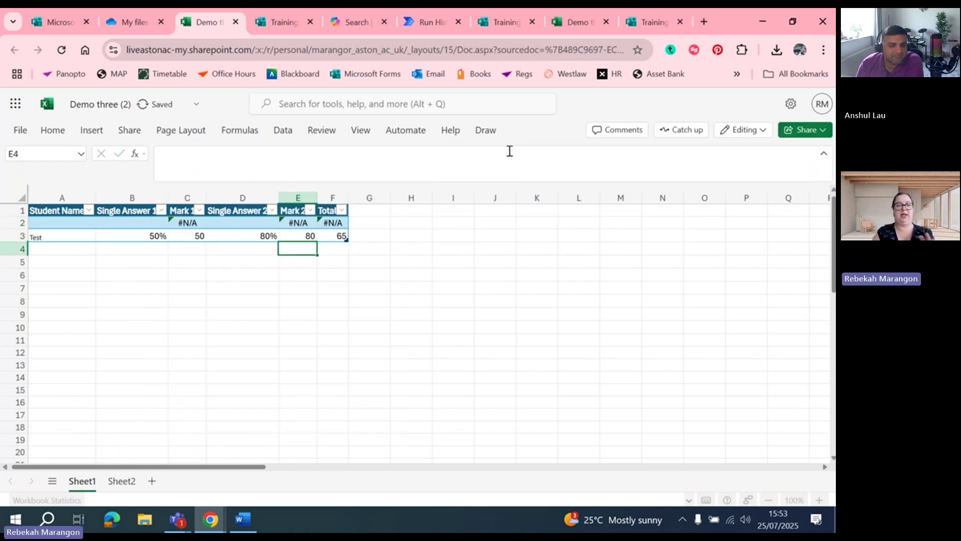
# Verify the Mark 1 and Mark 2 lookups against answers 50% and 80%, and the Total formula
pyautogui.click(193, 235)
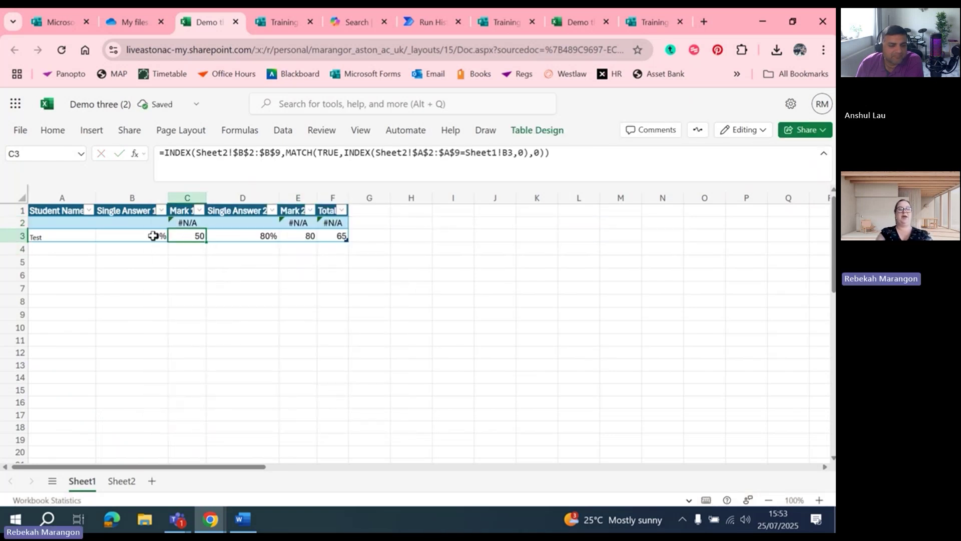
pyautogui.click(111, 236)
pyautogui.click(190, 238)
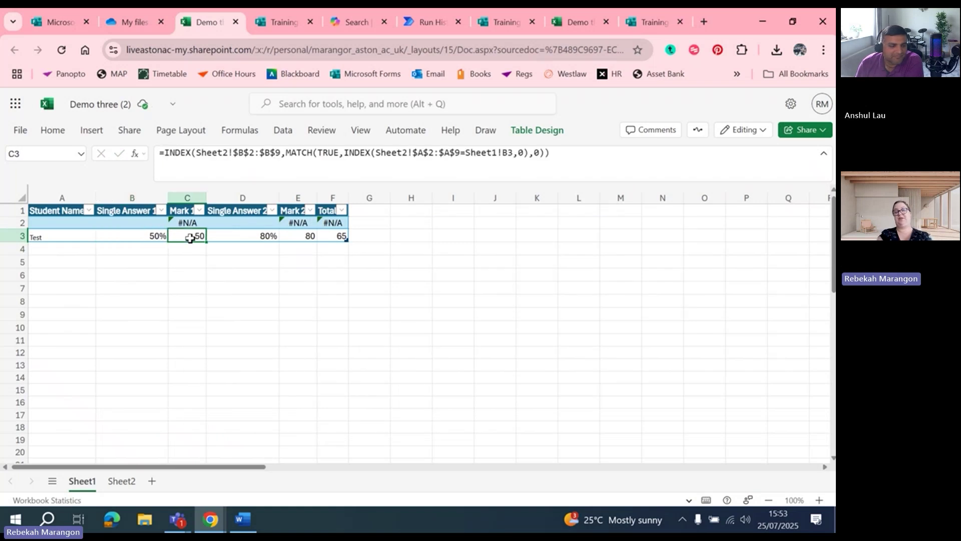
pyautogui.click(258, 237)
pyautogui.click(299, 246)
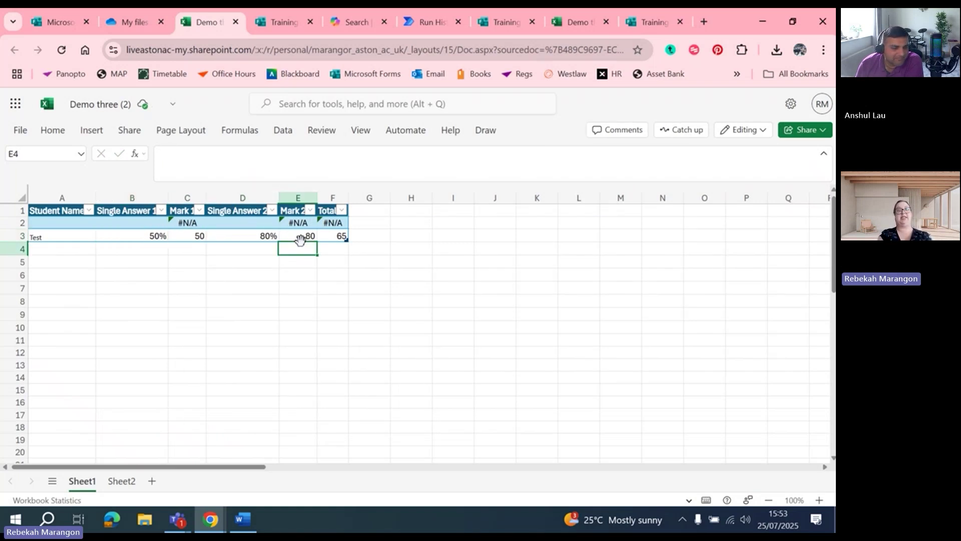
pyautogui.click(301, 225)
pyautogui.click(334, 236)
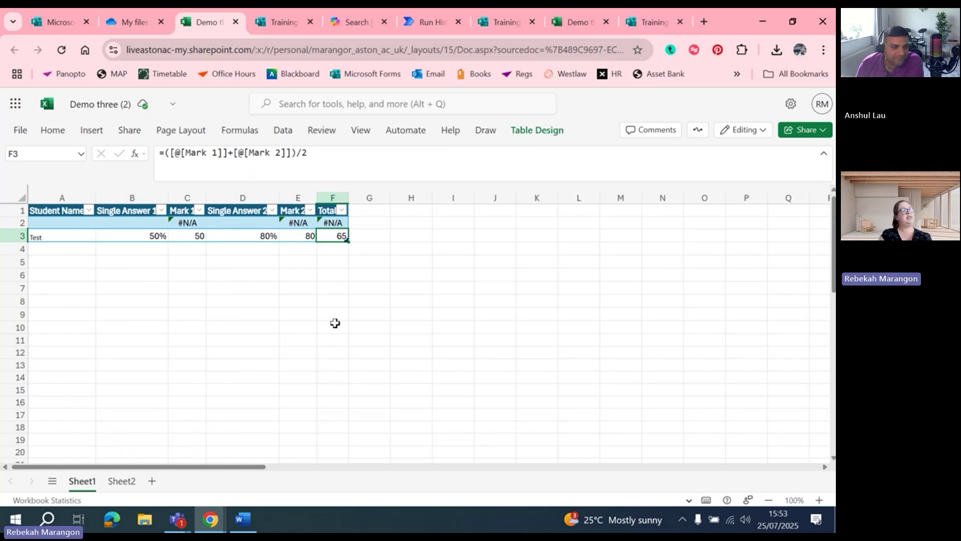
# Review the Sheet2 grade lookup table, return to Sheet1, then switch back to the Teams meeting
pyautogui.click(122, 480)
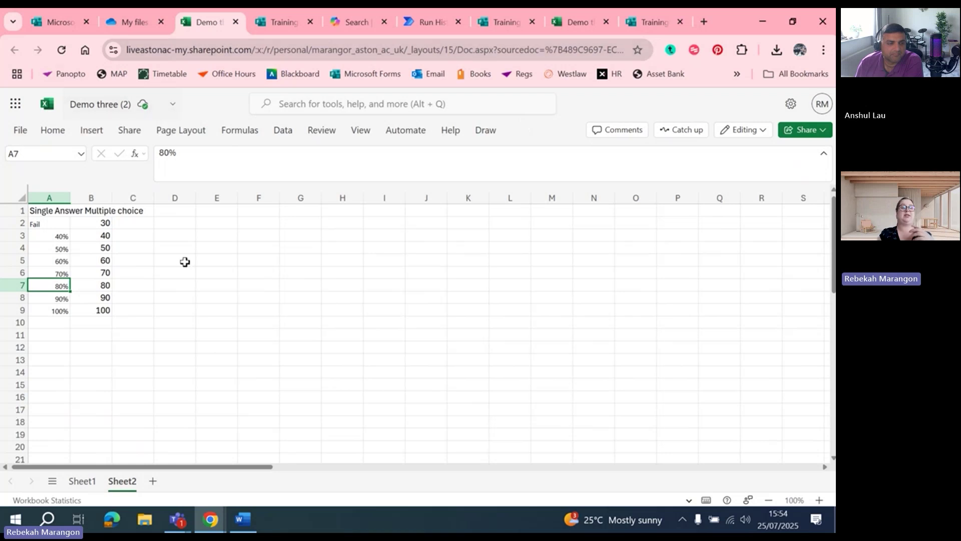
pyautogui.click(84, 478)
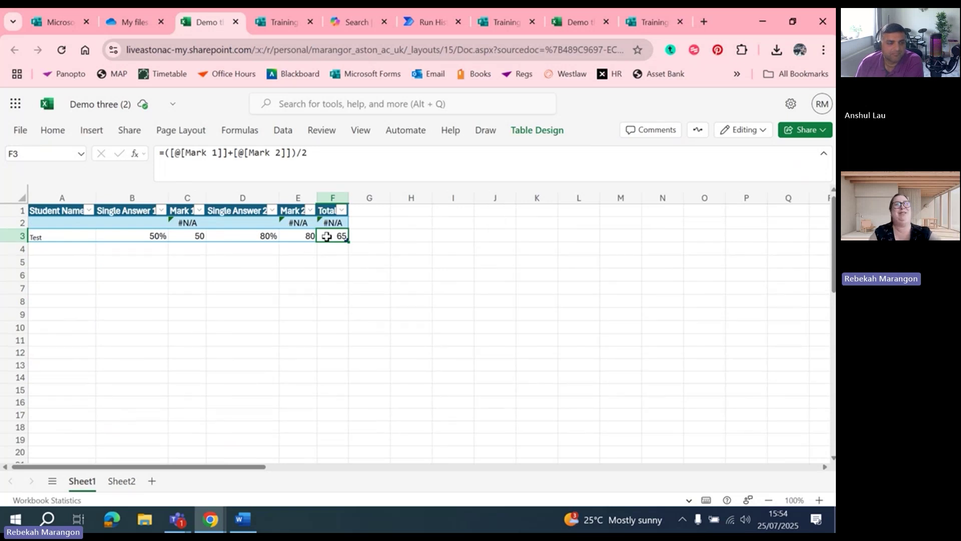
pyautogui.moveTo(190, 522)
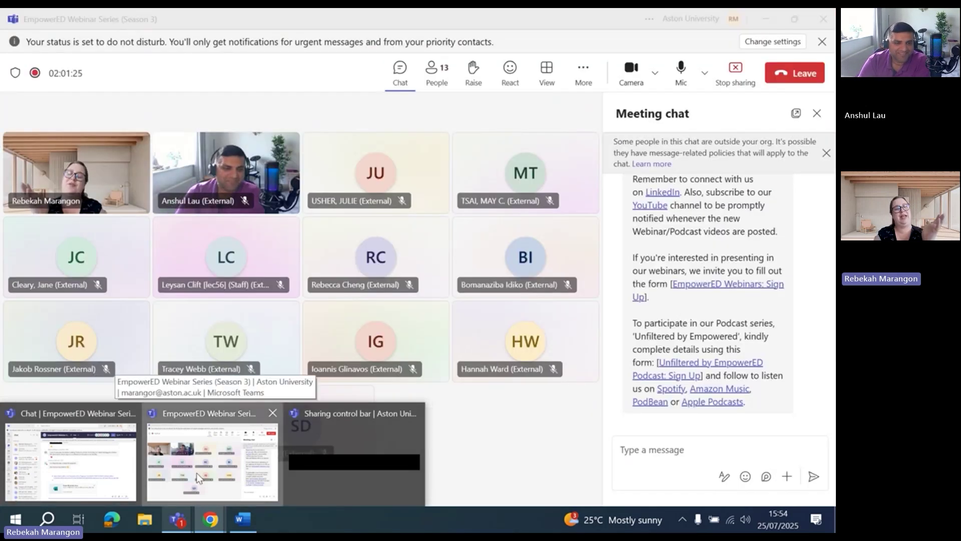
pyautogui.click(222, 463)
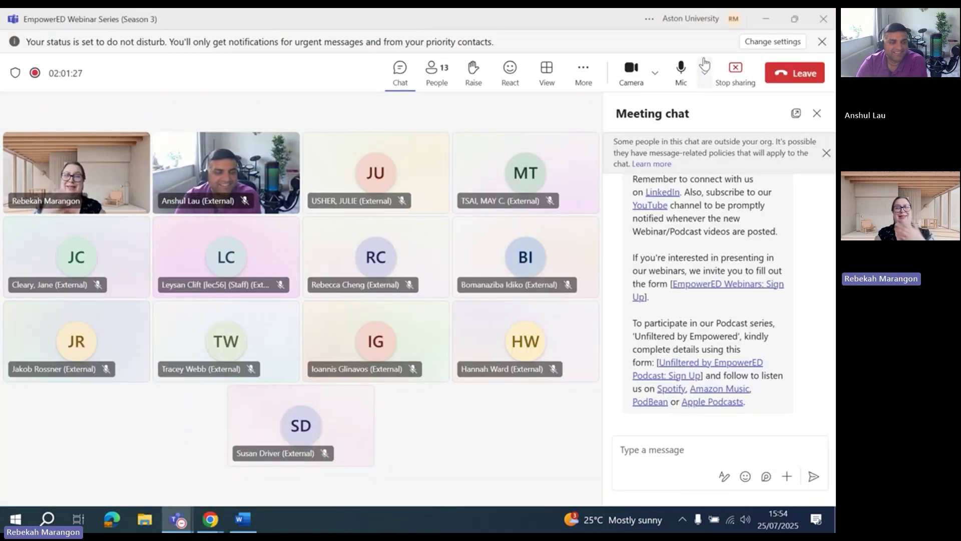